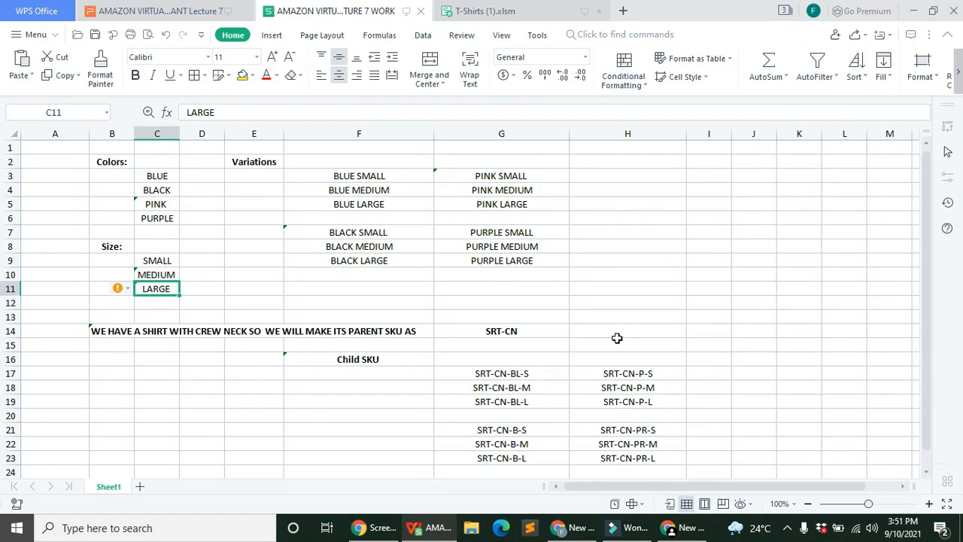
Step: Point out the BLUE colour and the BLUE SMALL and BLACK SMALL variations in the sheet
left_click(170, 179)
left_click(357, 175)
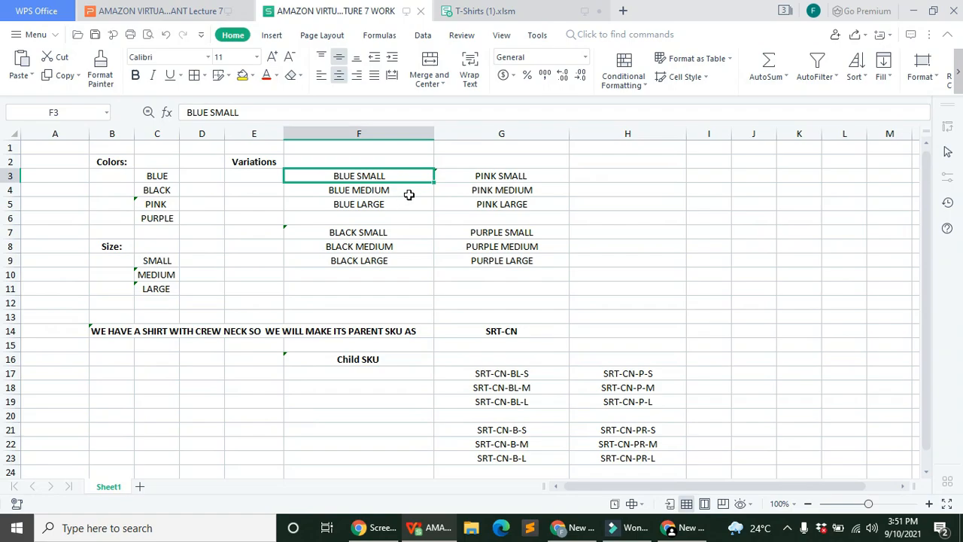
left_click(397, 232)
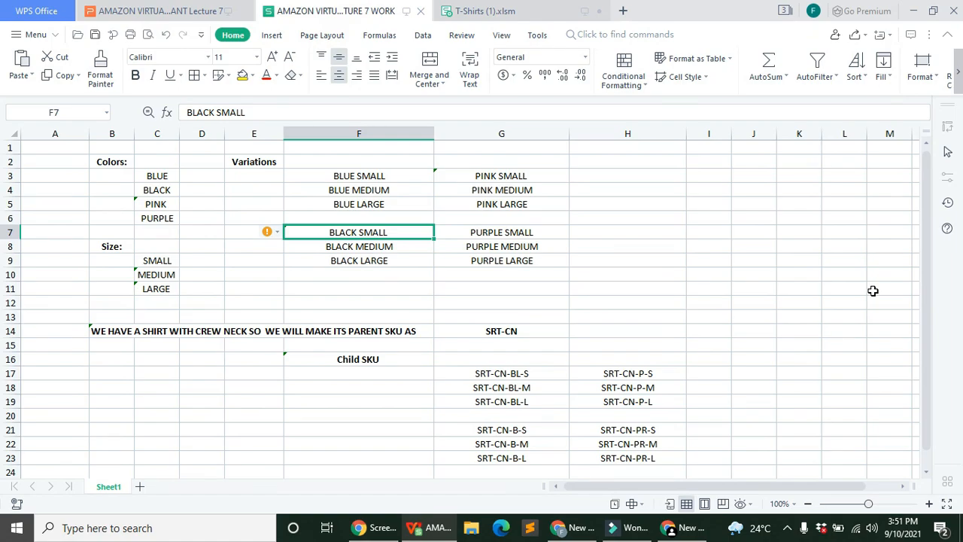
scroll(449, 258, "down", 1)
scroll(449, 258, "up", 1)
scroll(610, 349, "down", 1)
scroll(204, 335, "down", 1)
scroll(318, 334, "down", 1)
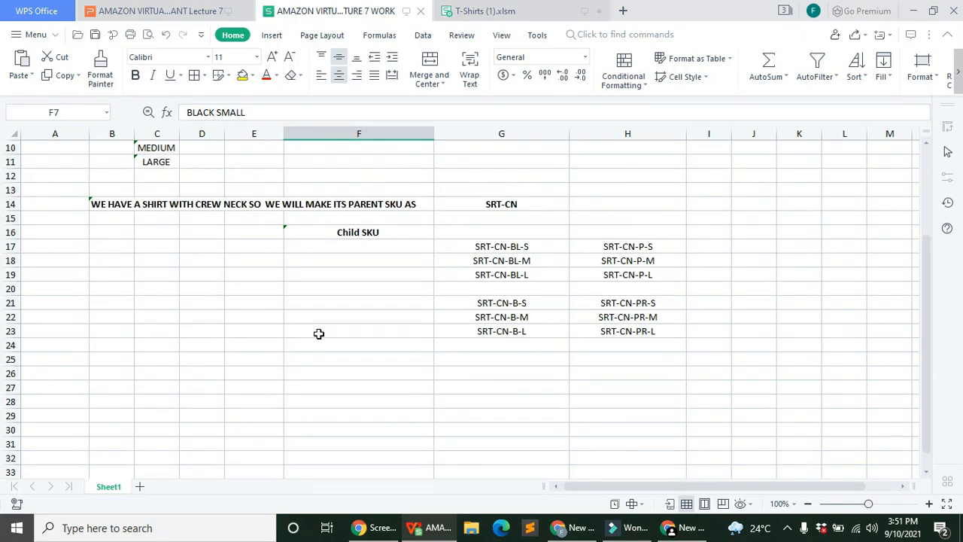
Step: Show the parent SKU SRT-CN and its first child SKU SRT-CN-BL-S for BLUE SMALL
left_click(476, 200)
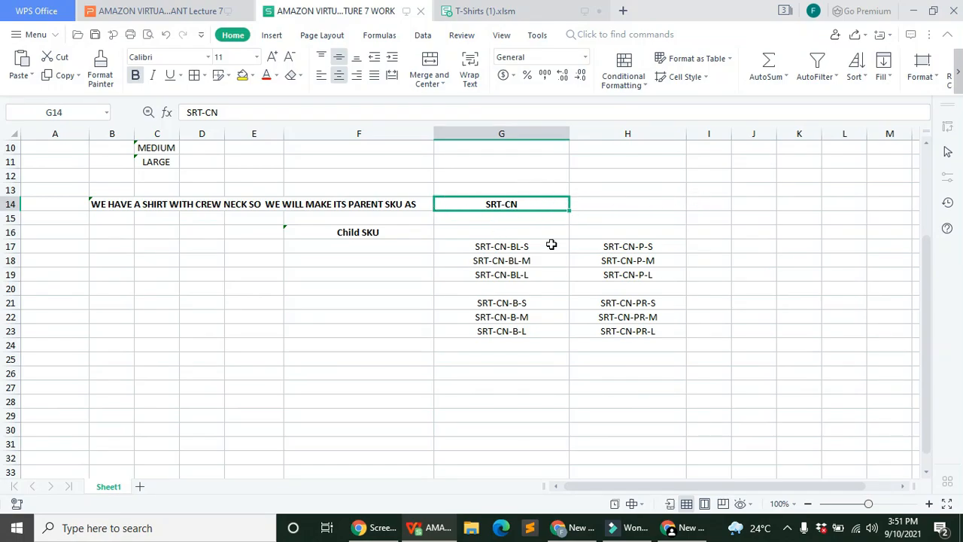
scroll(238, 220, "up", 3)
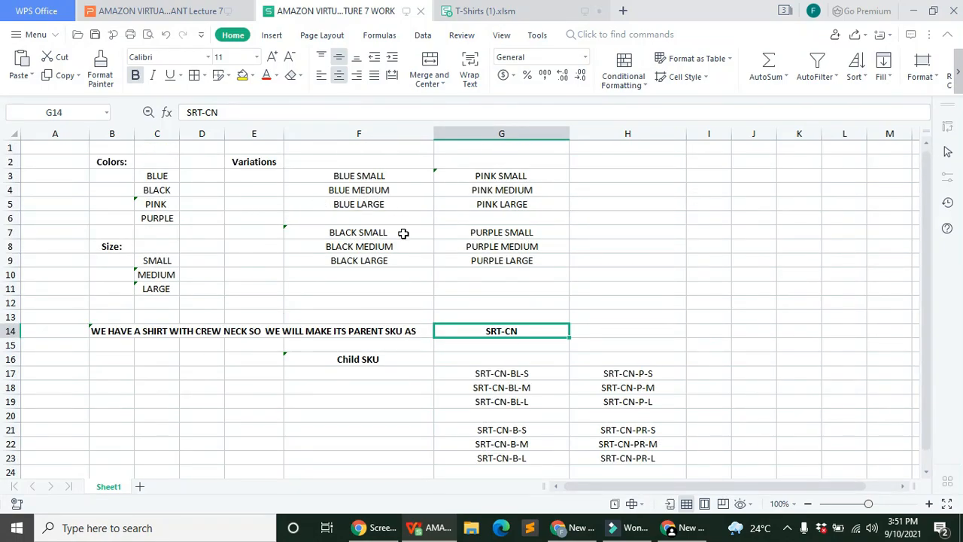
left_click(527, 370)
scroll(523, 356, "down", 2)
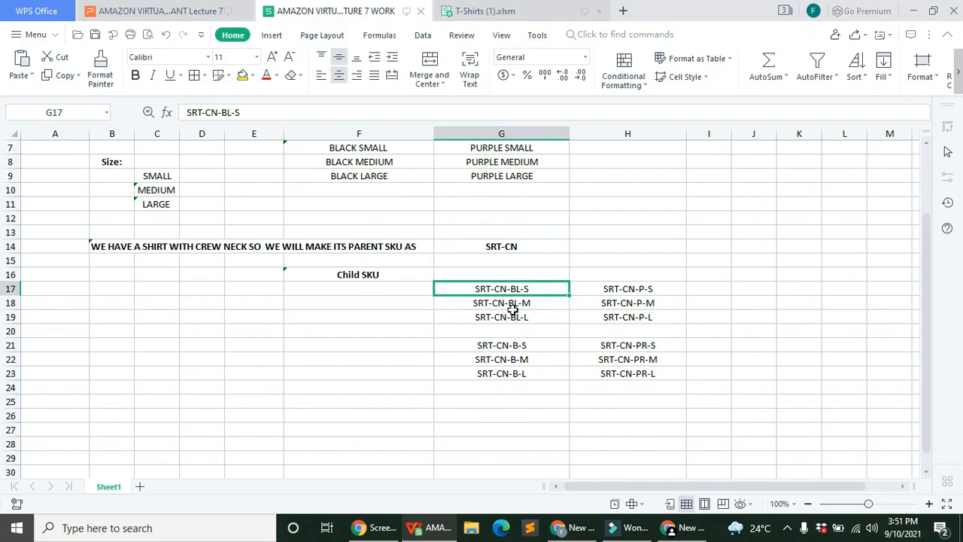
scroll(406, 273, "up", 2)
left_click(404, 177)
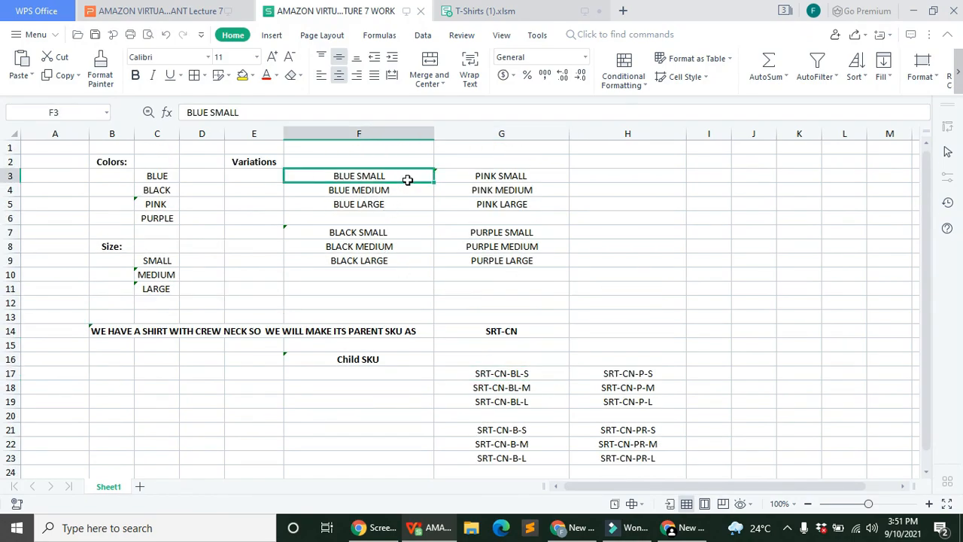
scroll(516, 326, "down", 1)
scroll(370, 228, "up", 1)
scroll(544, 372, "down", 2)
Step: Walk through child SKUs SRT-CN-BL-S, -M, -L, back to parent, then black SRT-CN-B-S
left_click(529, 292)
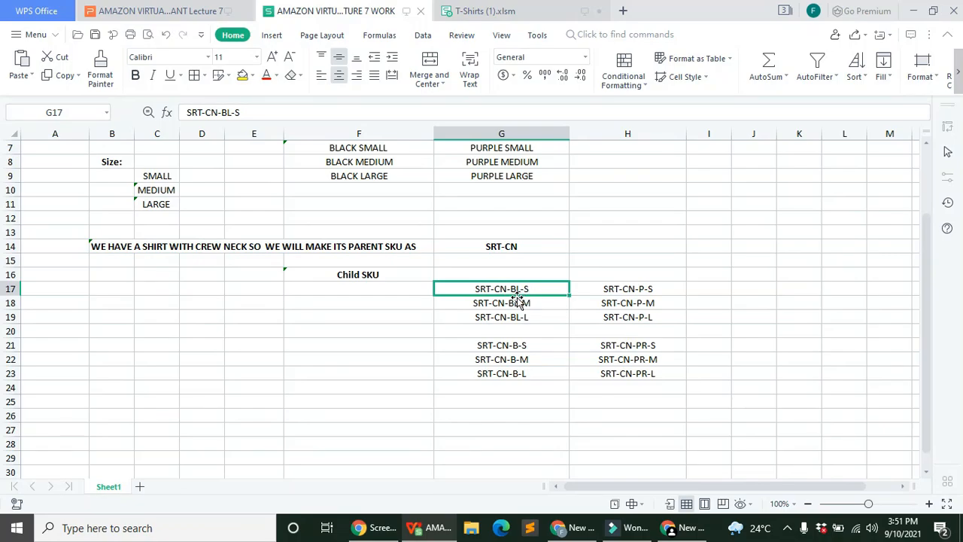
left_click(526, 302)
left_click(522, 289)
key("Down")
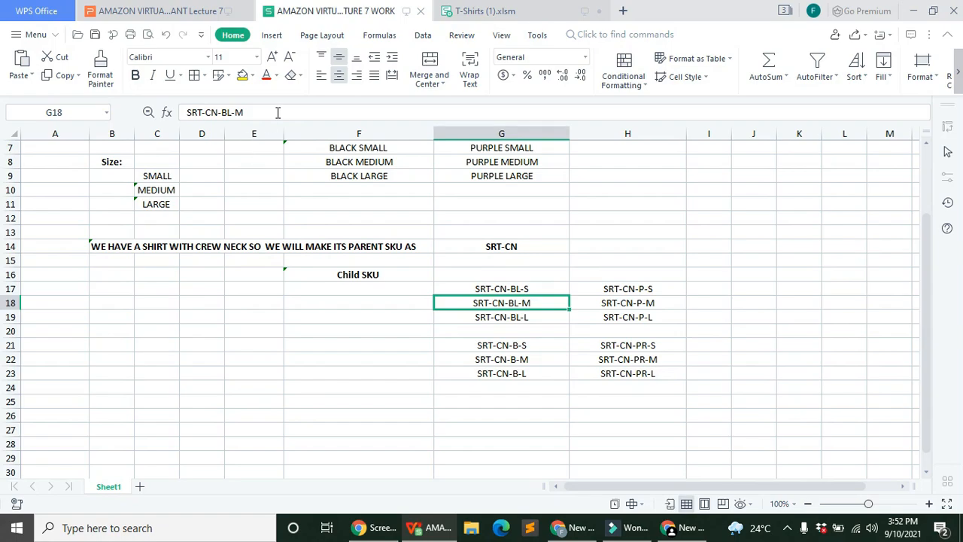
key("Down")
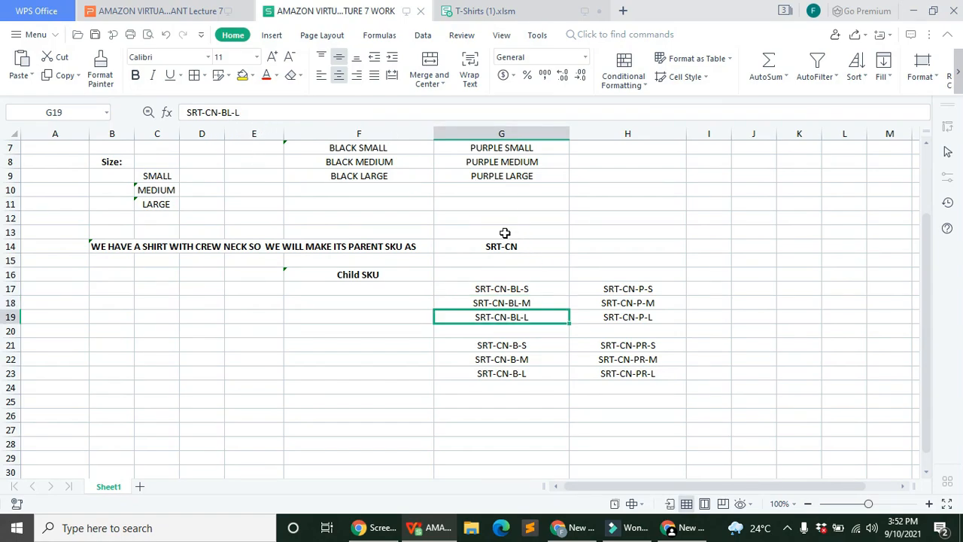
left_click(519, 244)
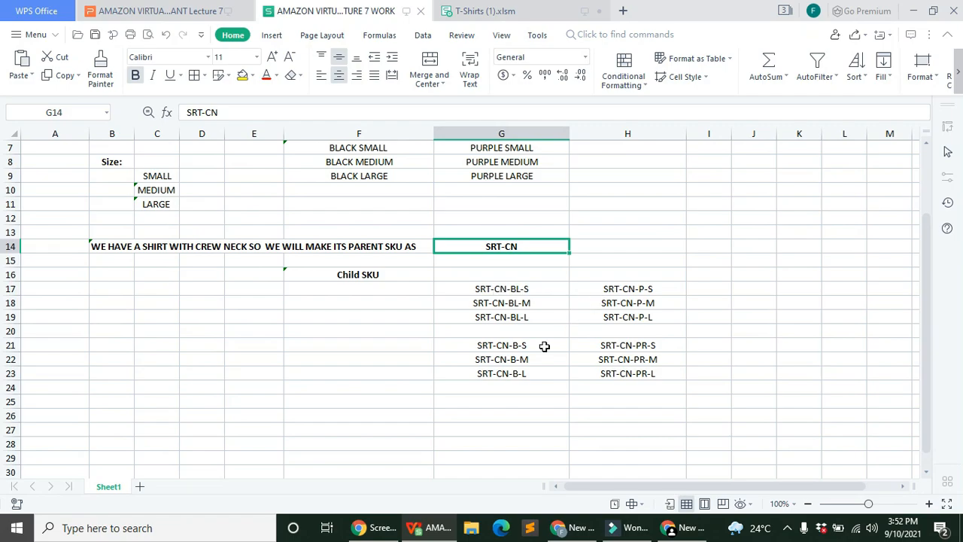
left_click(542, 289)
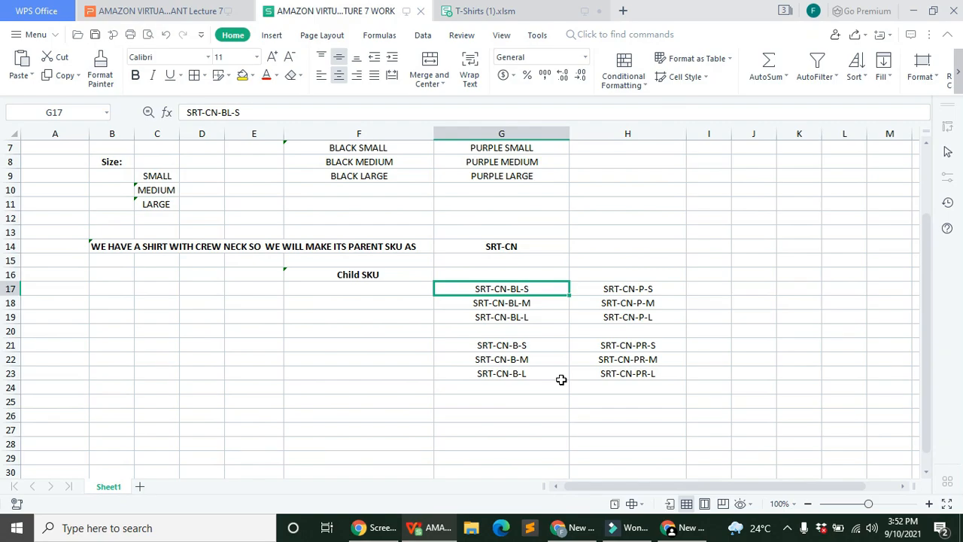
left_click(480, 344)
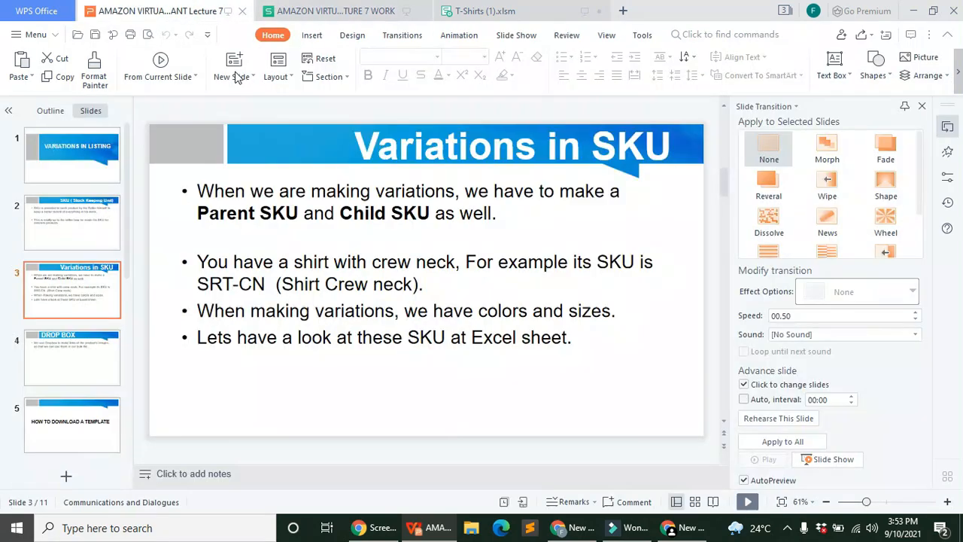
Step: Present the lecture slides full-screen through the DROP BOX slide, then exit the show
left_click(158, 11)
left_click(748, 502)
left_click(748, 501)
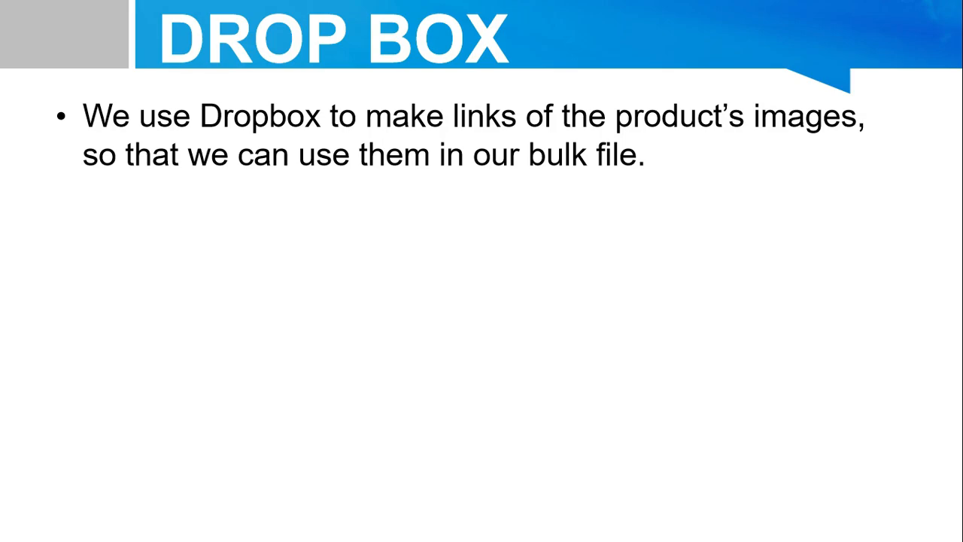
key("Escape")
Step: Search Google for dropbox in Chrome and open the official Dropbox website
left_click(681, 527)
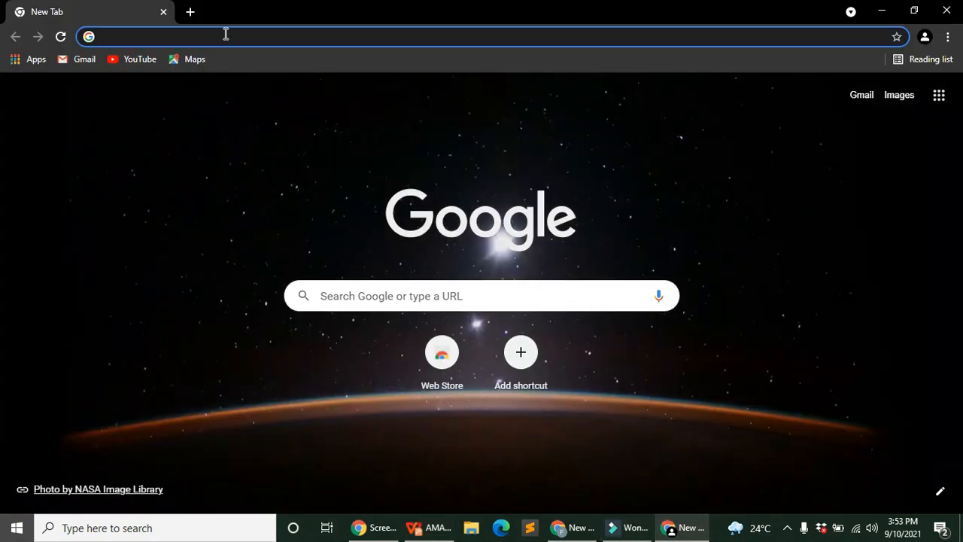
type("s")
key("BackSpace")
type("drop")
left_click(159, 38)
left_click(154, 63)
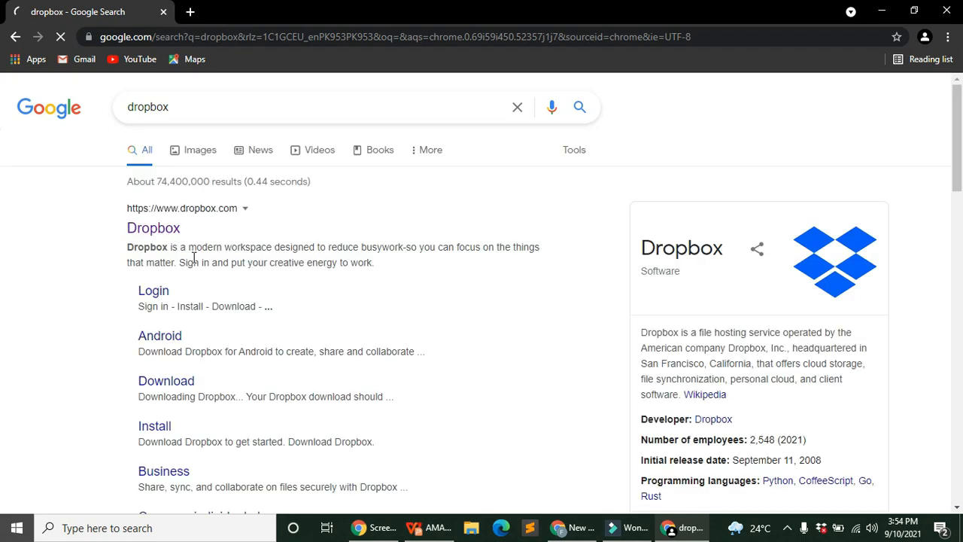
left_click(158, 228)
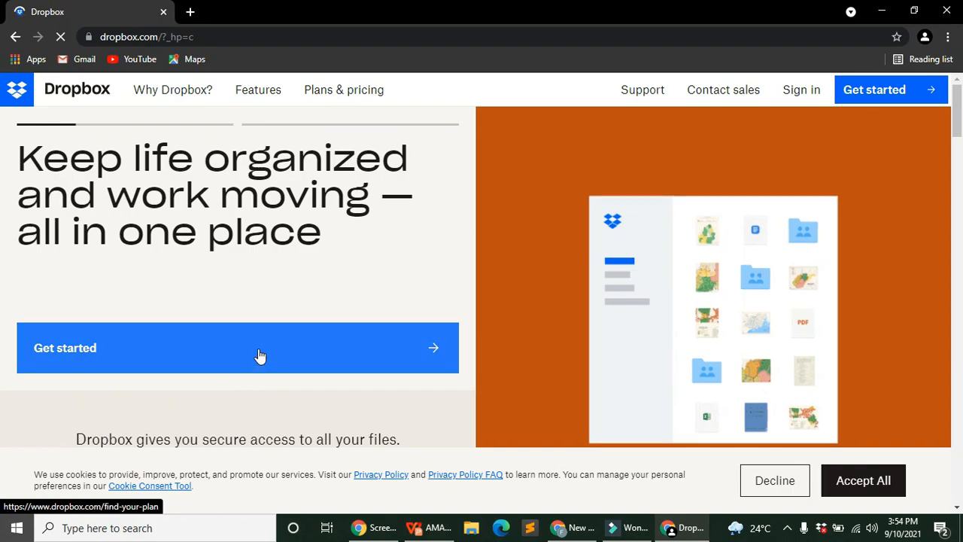
Step: Start Dropbox sign-up with Get started and look over the plan quiz page
left_click(259, 355)
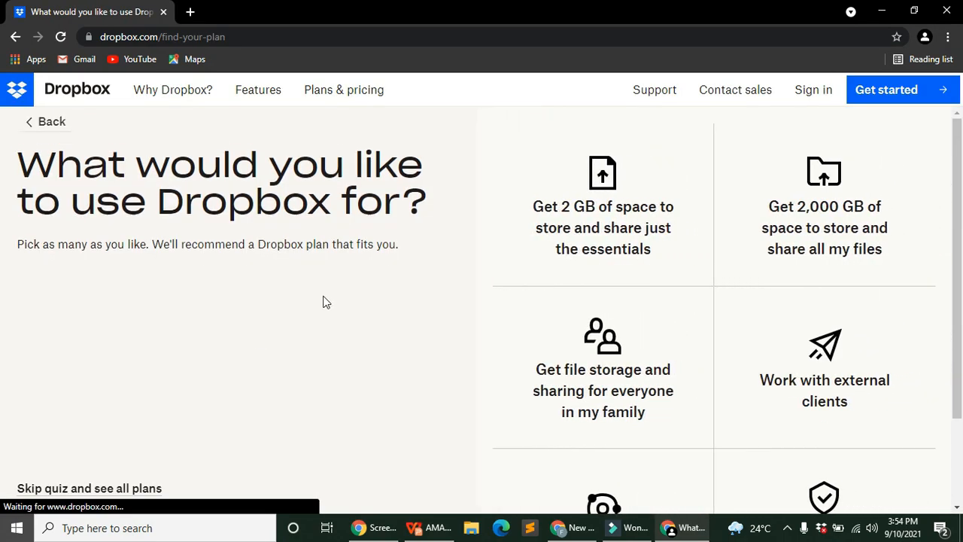
scroll(275, 248, "down", 2)
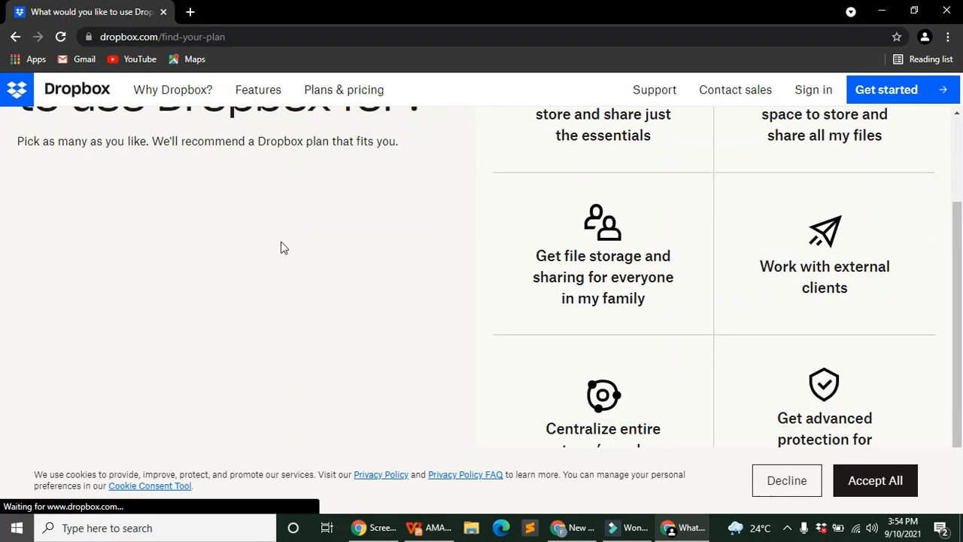
scroll(677, 343, "up", 2)
scroll(394, 268, "down", 2)
left_click_drag(957, 207, 957, 187)
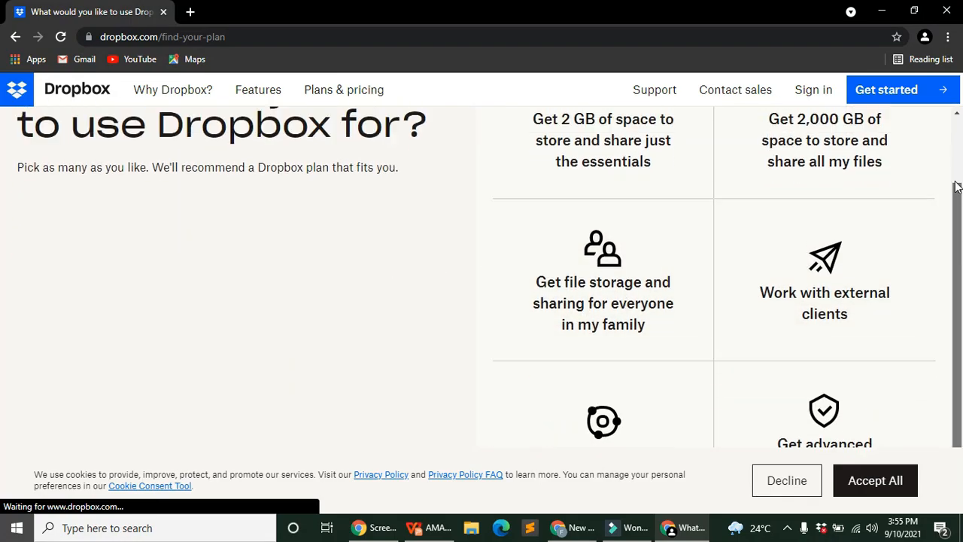
scroll(957, 186, "up", 2)
scroll(951, 295, "down", 2)
scroll(940, 198, "up", 3)
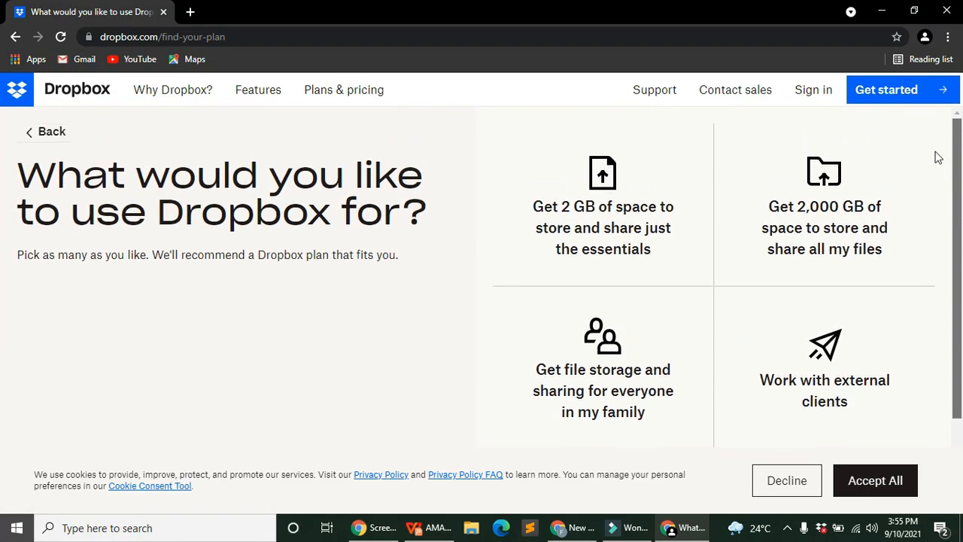
Step: Open the full Dropbox plan comparison and choose the Plus plan
left_click(882, 95)
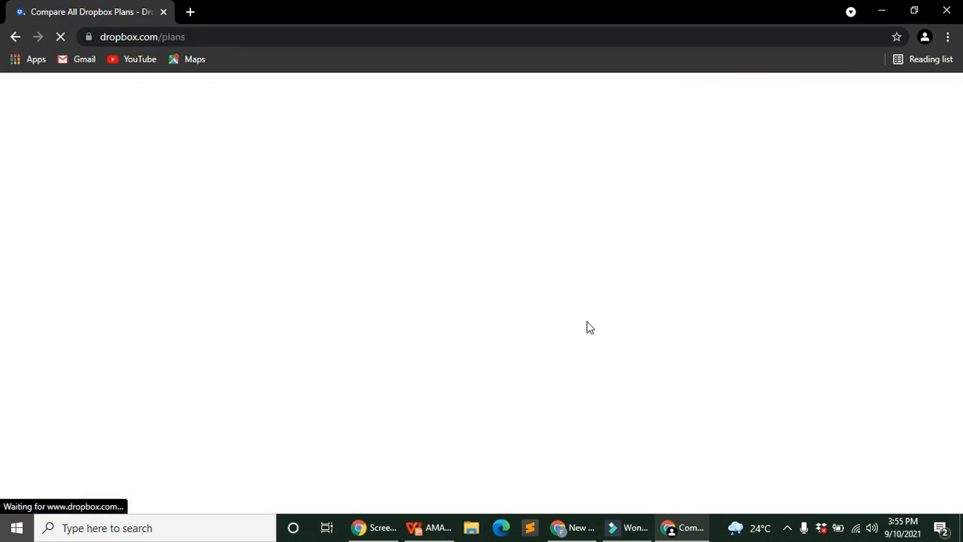
scroll(504, 324, "down", 8)
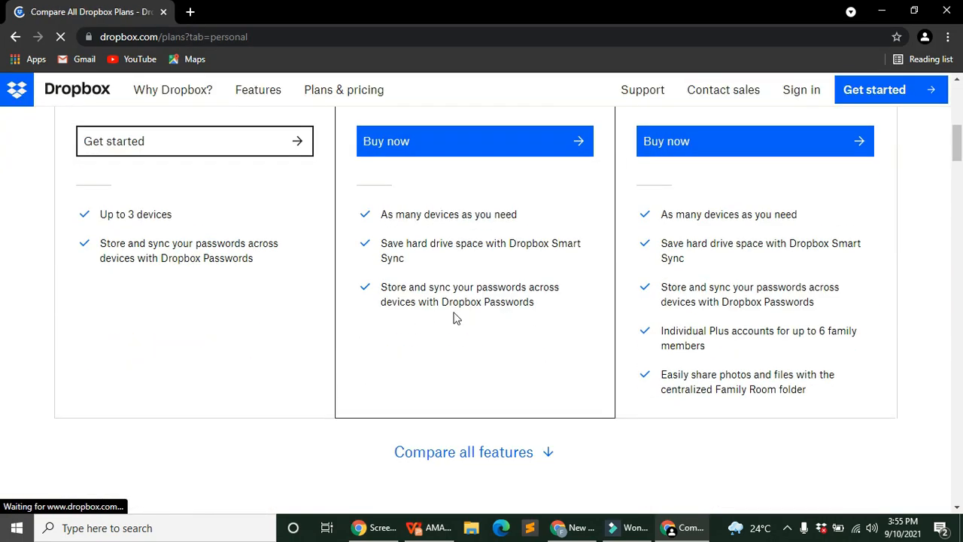
scroll(254, 280, "up", 2)
left_click(414, 291)
scroll(399, 290, "up", 3)
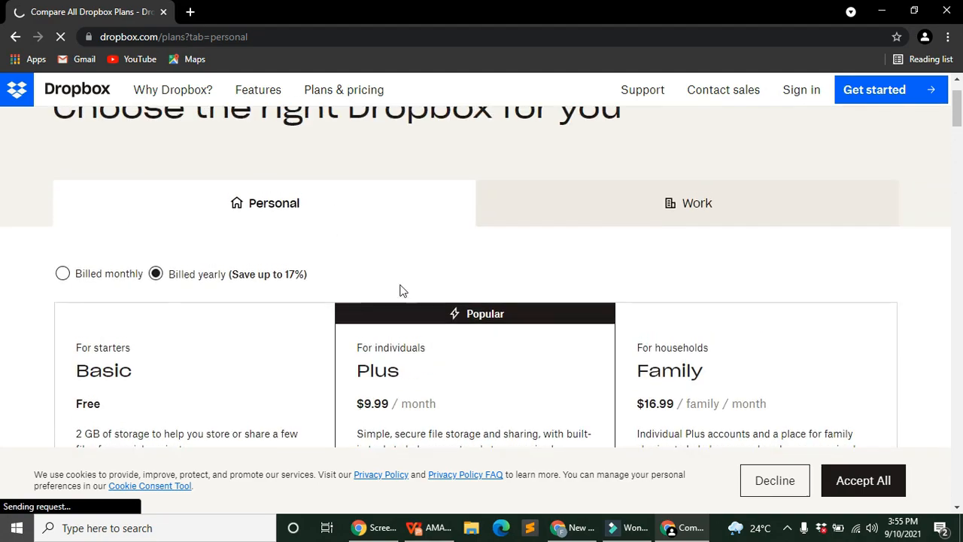
scroll(183, 279, "down", 3)
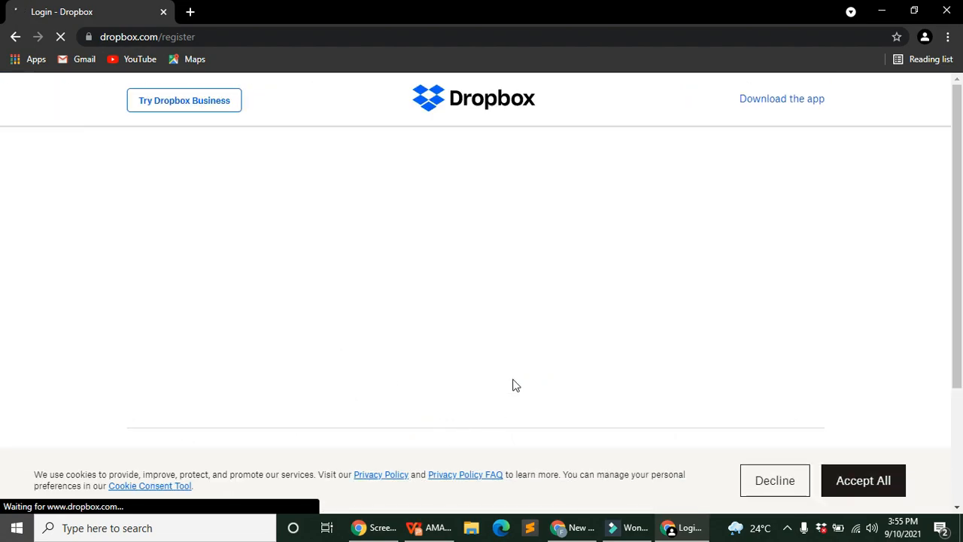
Step: Enter the user's first and last name in the Dropbox sign-up form
scroll(527, 354, "down", 2)
scroll(533, 346, "up", 2)
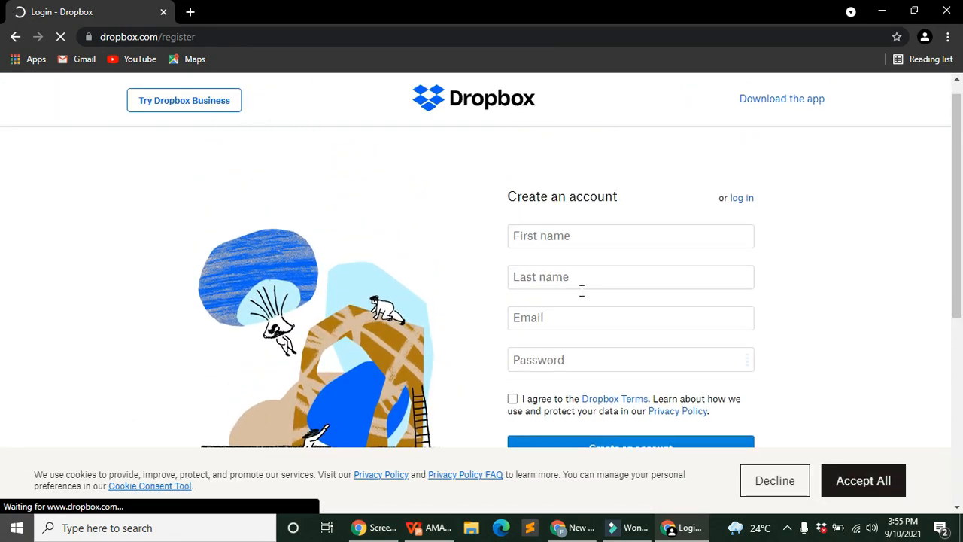
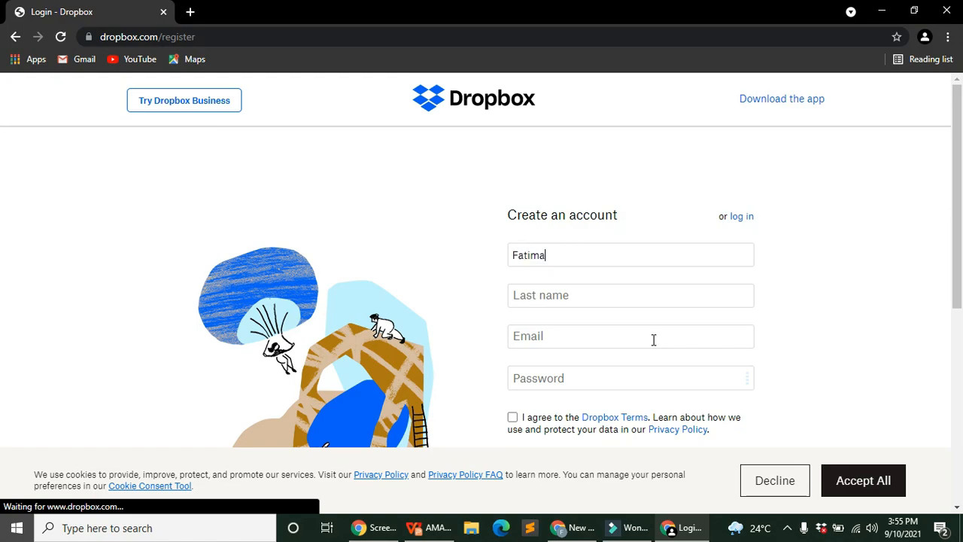
left_click(627, 294)
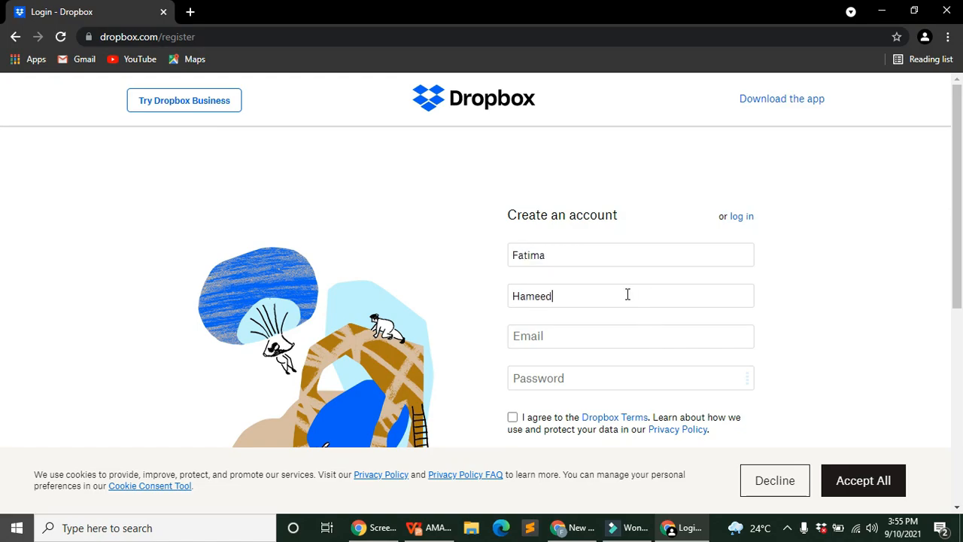
Step: Replace the wrongly pasted text in the Email field with the user's e-mail address
left_click(574, 340)
right_click(574, 340)
left_click(610, 230)
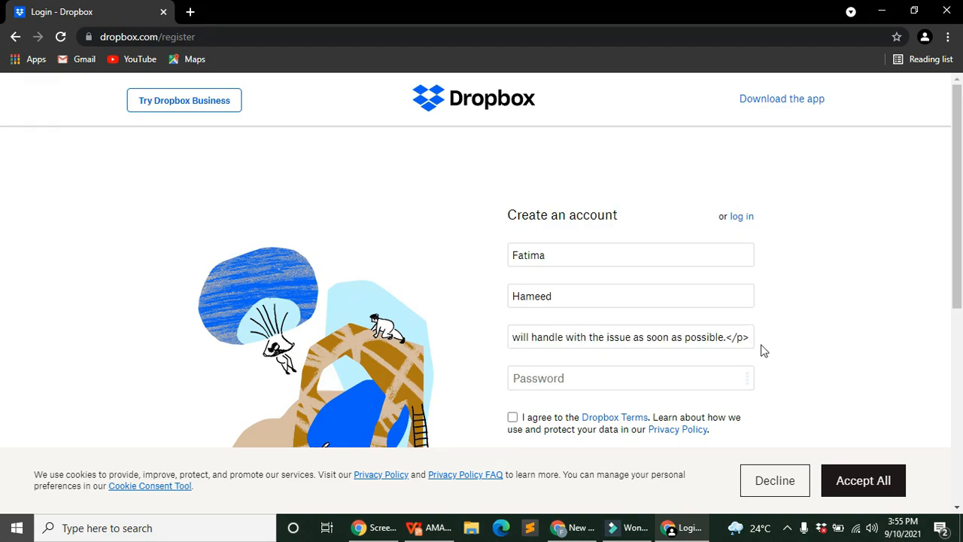
left_click_drag(751, 340, 394, 340)
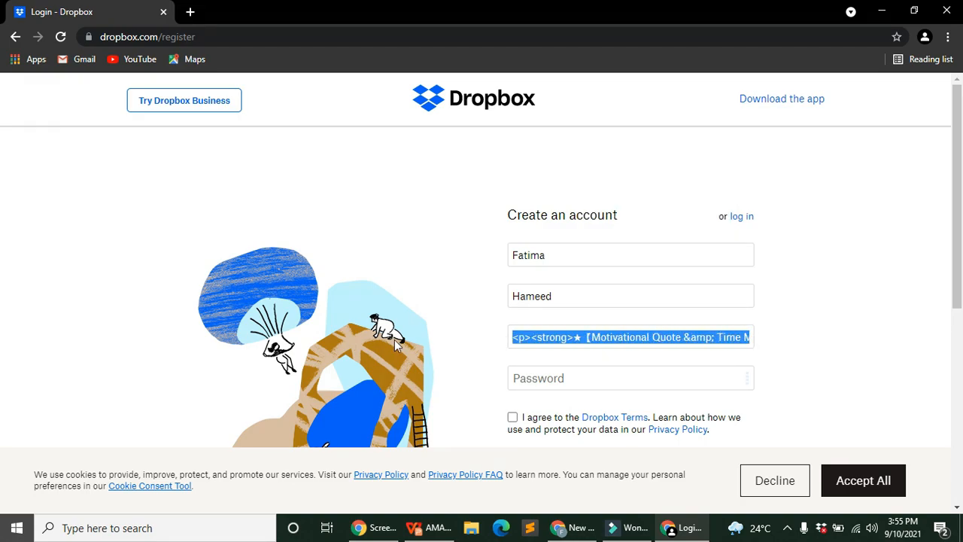
key("BackSpace")
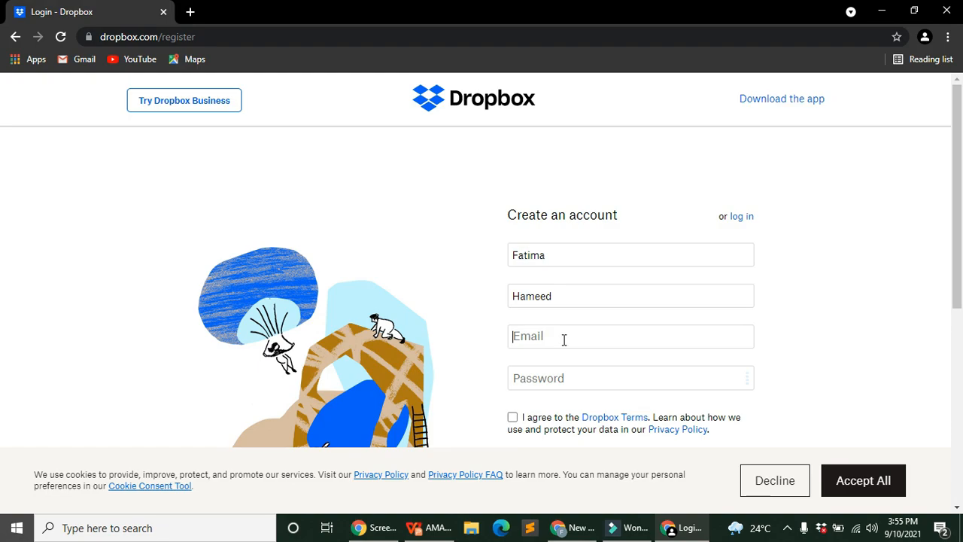
type("fr")
key("BackSpace")
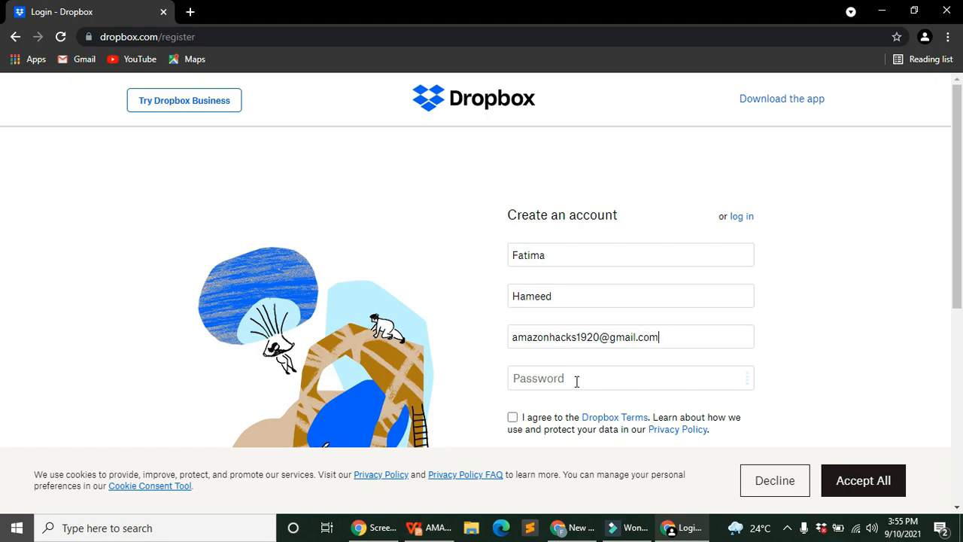
Step: Type the account password, agree to the Terms, submit, and accept all cookies
type("•••")
key("BackSpace")
key("BackSpace")
key("BackSpace")
left_click(512, 416)
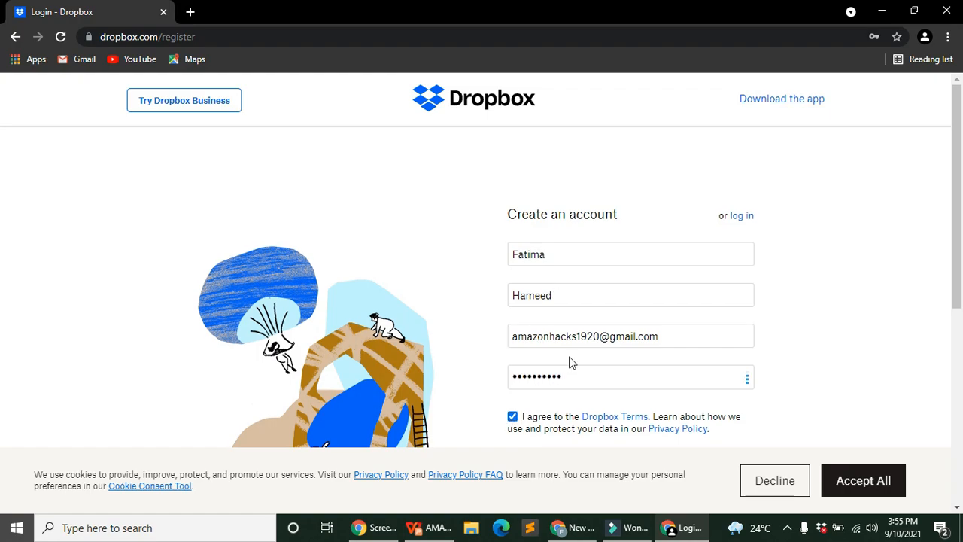
scroll(594, 350, "down", 2)
left_click(624, 334)
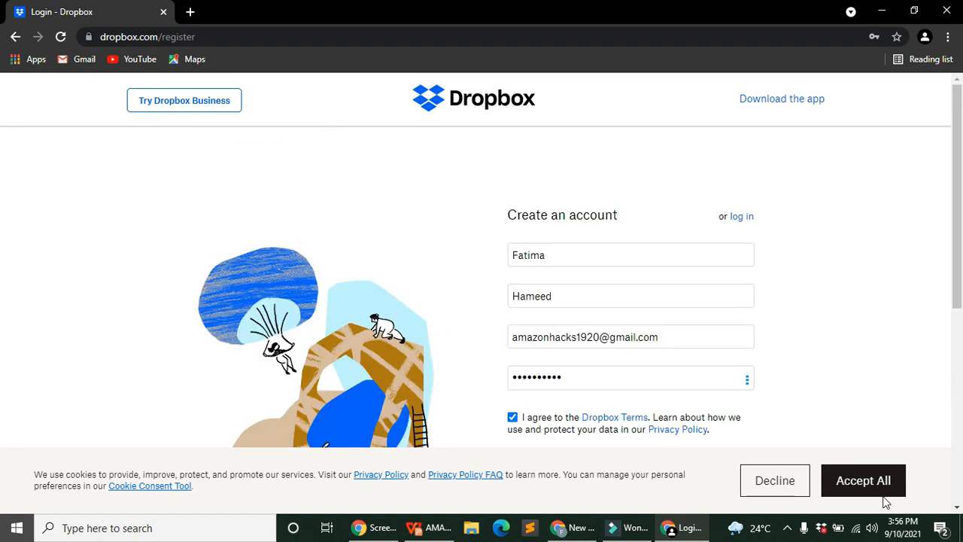
left_click(872, 489)
Step: Solve the three 'Pick the money' picture puzzles to complete Dropbox verification
scroll(630, 393, "down", 3)
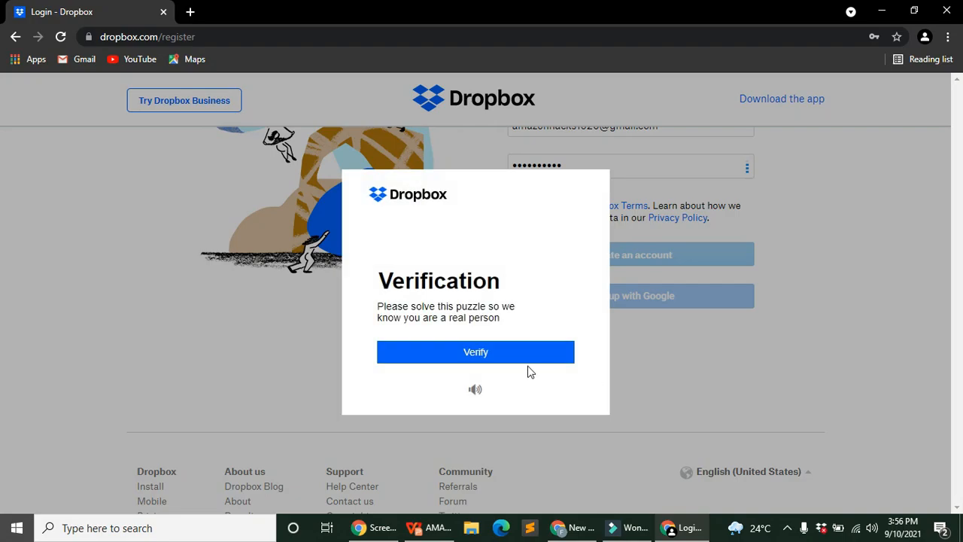
left_click(524, 357)
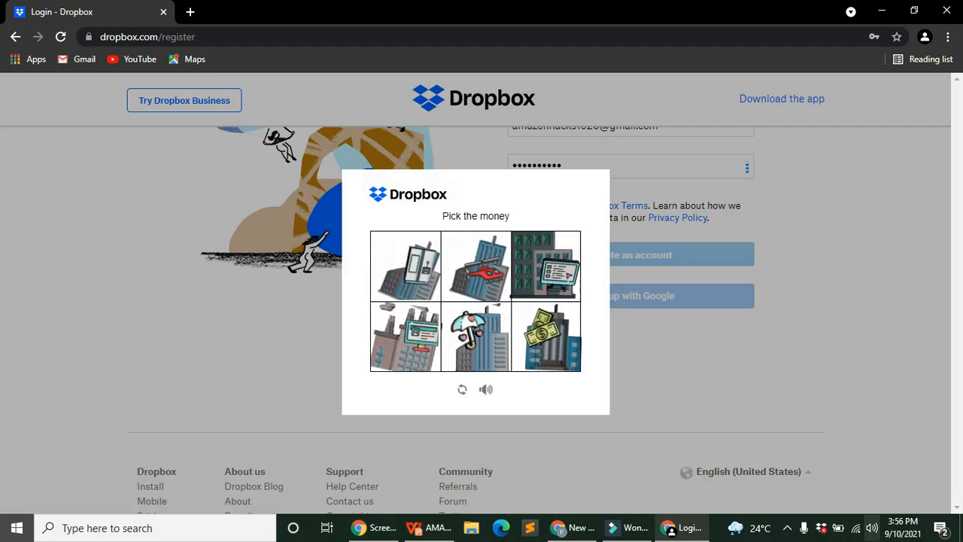
left_click(543, 337)
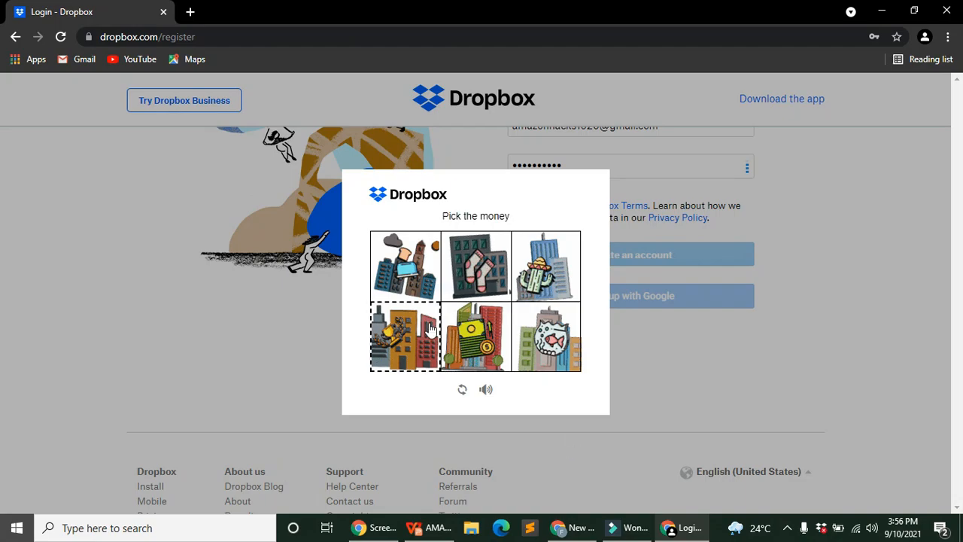
left_click(495, 357)
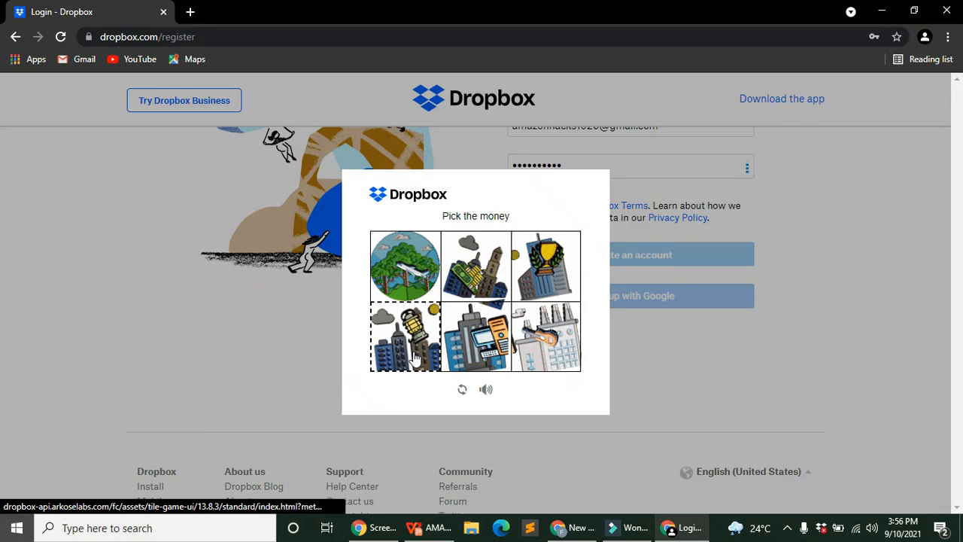
left_click(455, 366)
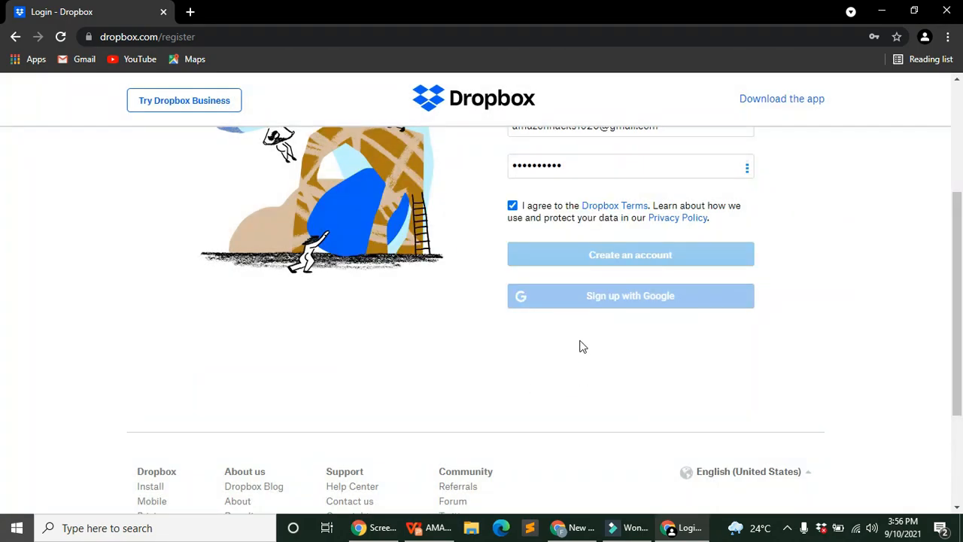
scroll(637, 338, "up", 2)
scroll(645, 338, "up", 2)
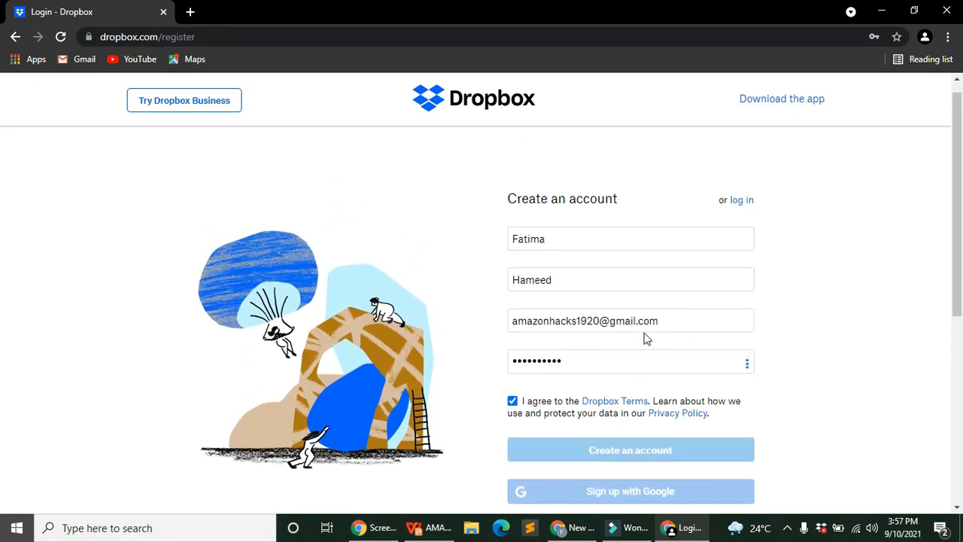
scroll(654, 333, "down", 2)
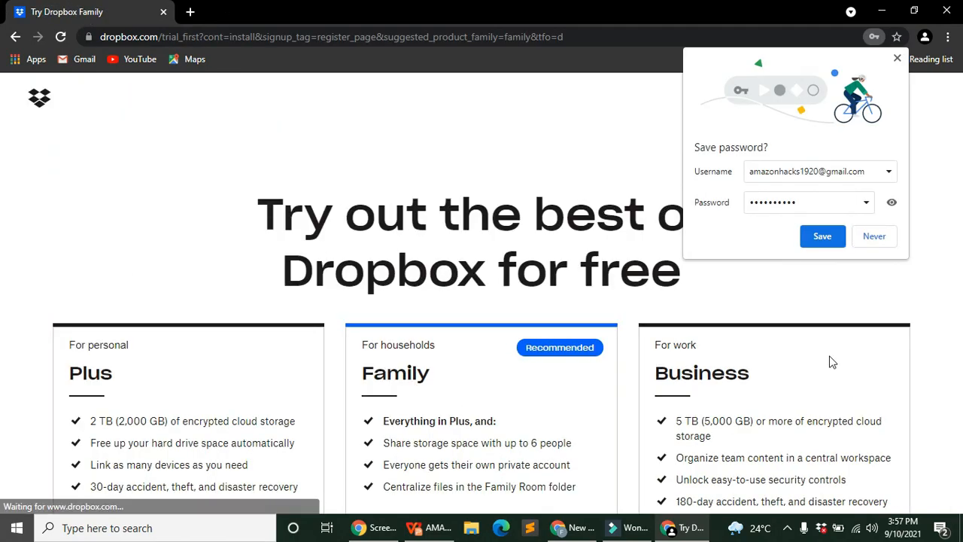
scroll(183, 380, "down", 2)
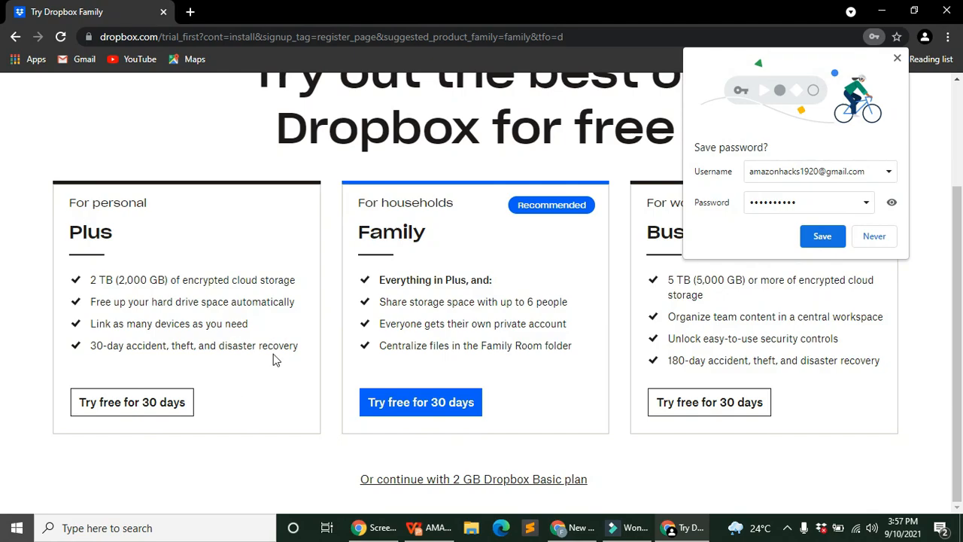
Step: In a new tab, search Google for dropbox, open the site, and go to Home
left_click(189, 11)
left_click(167, 38)
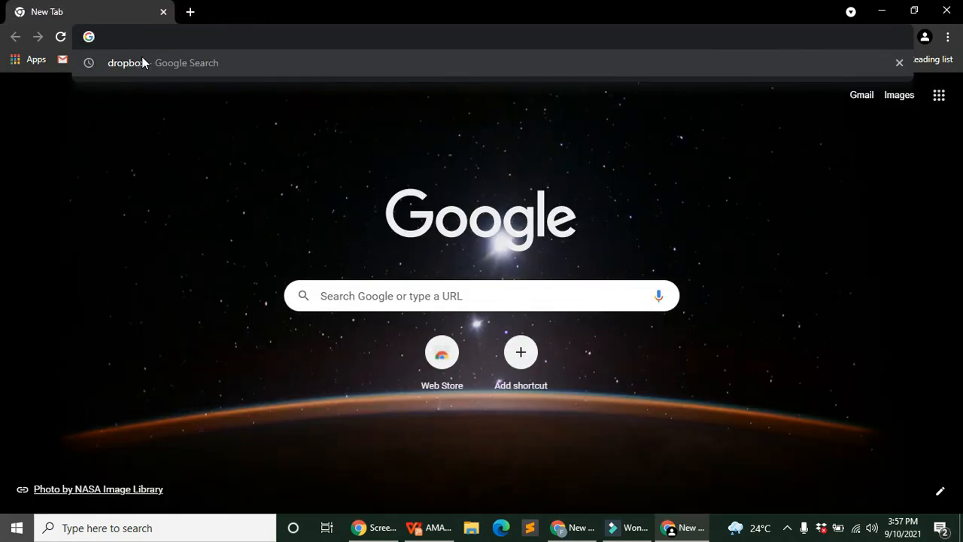
left_click(143, 62)
left_click(173, 238)
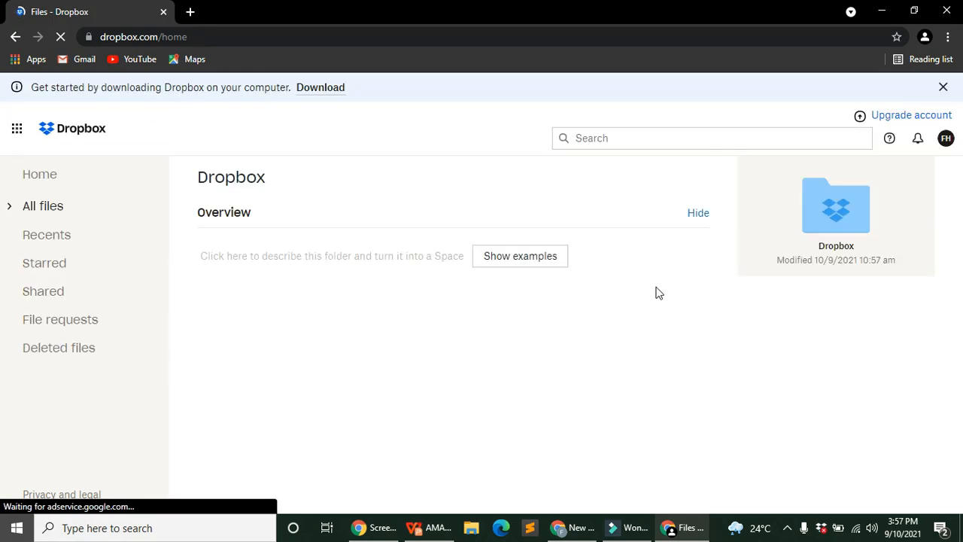
left_click(41, 180)
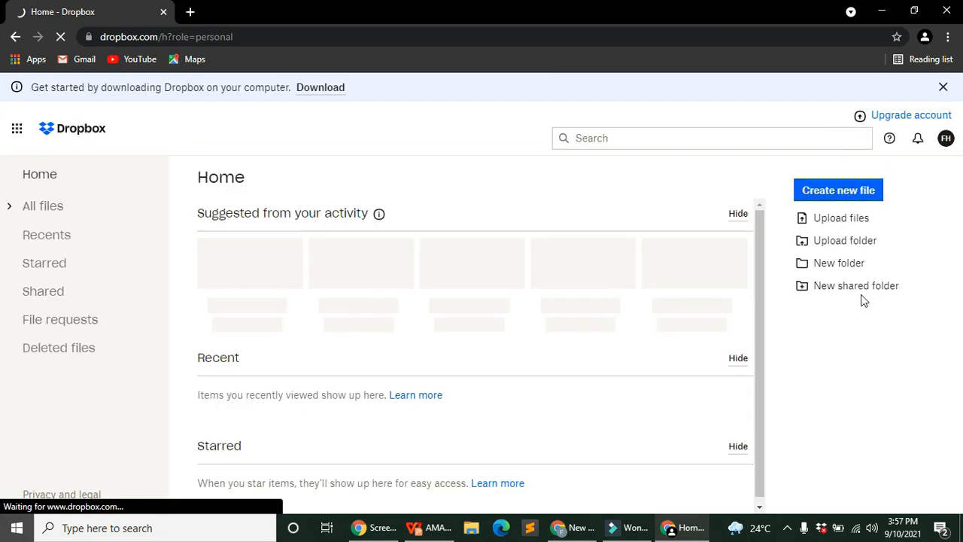
Step: Create a new folder named DROPBOX and view its empty contents
left_click(833, 275)
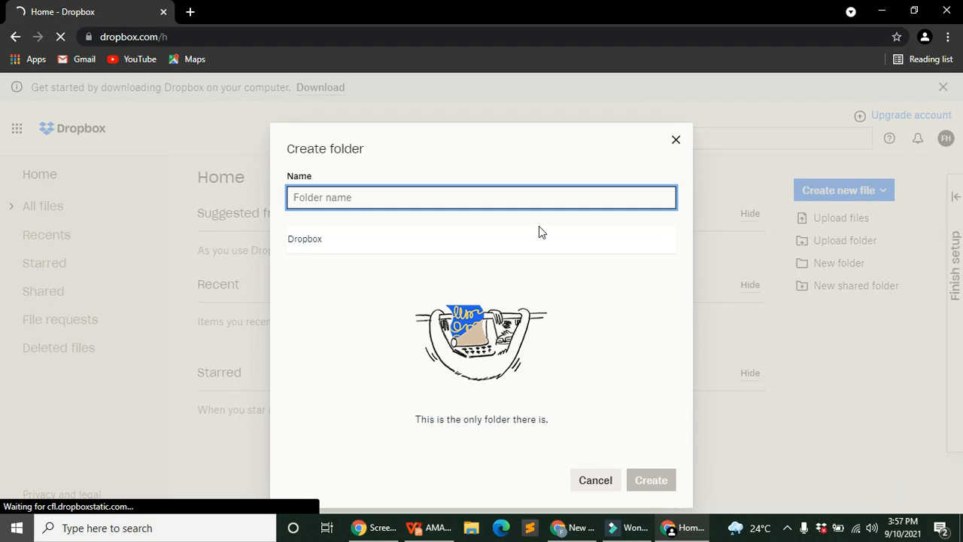
type("DROPBOX")
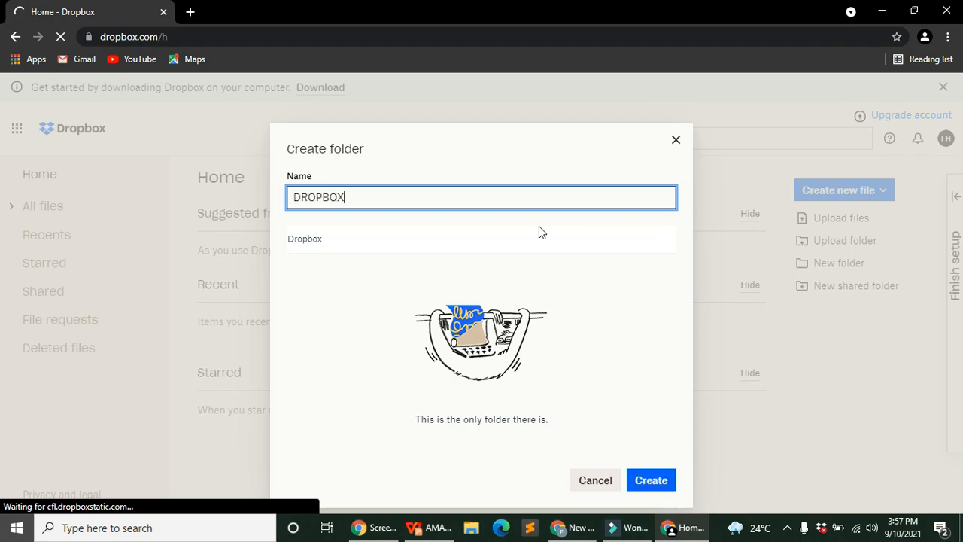
left_click(660, 483)
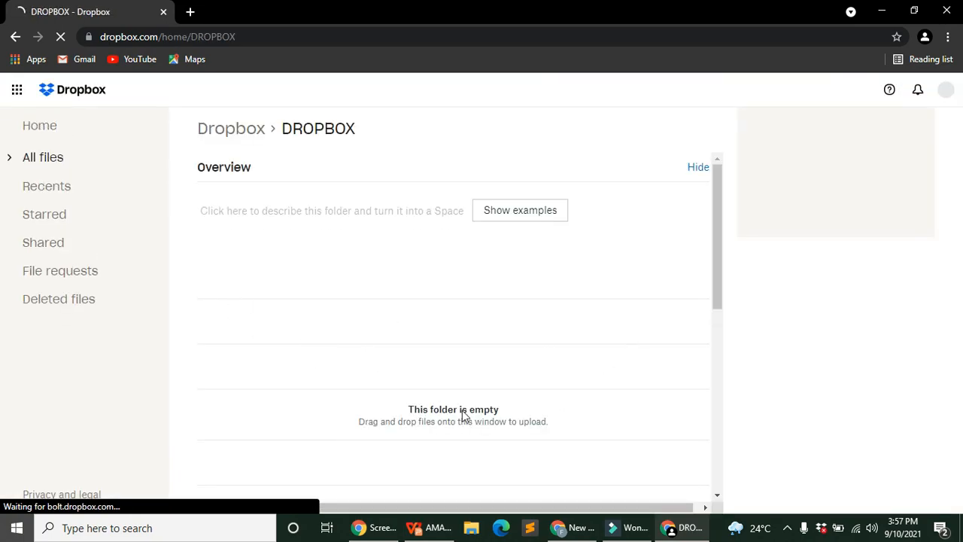
scroll(486, 363, "down", 3)
scroll(485, 363, "up", 4)
scroll(485, 363, "down", 5)
scroll(486, 362, "up", 3)
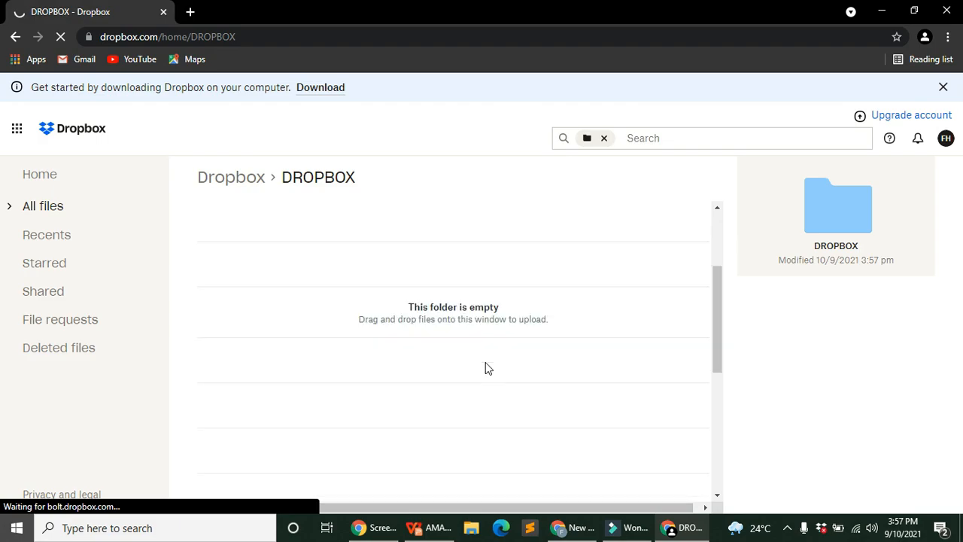
scroll(451, 361, "up", 4)
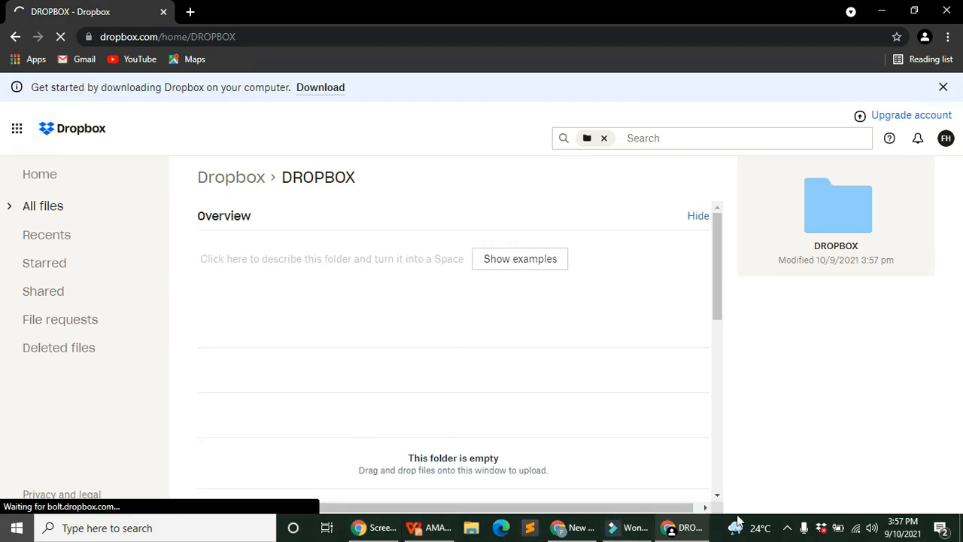
left_click_drag(720, 240, 776, 238)
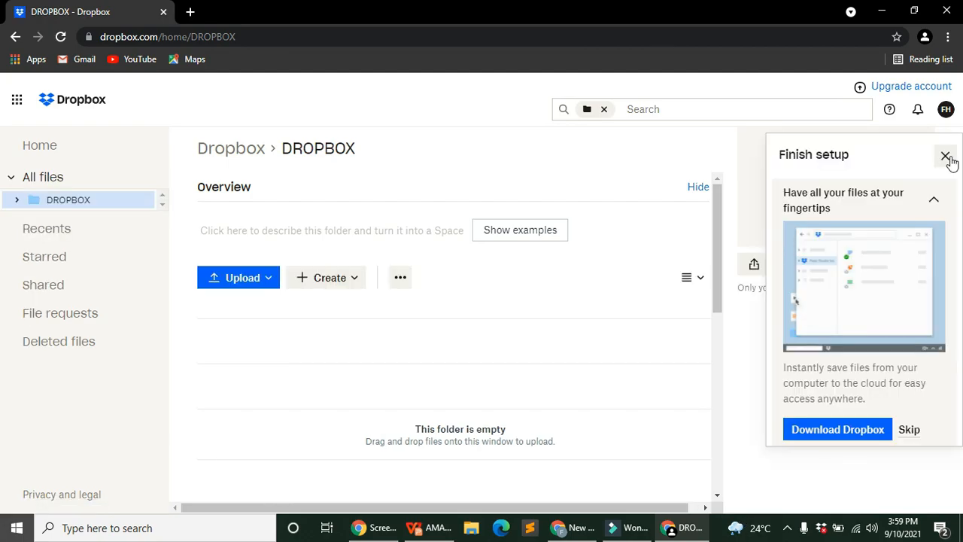
Step: Dismiss the setup guide and browse to the Desktop Fiver folder to upload files
left_click(946, 156)
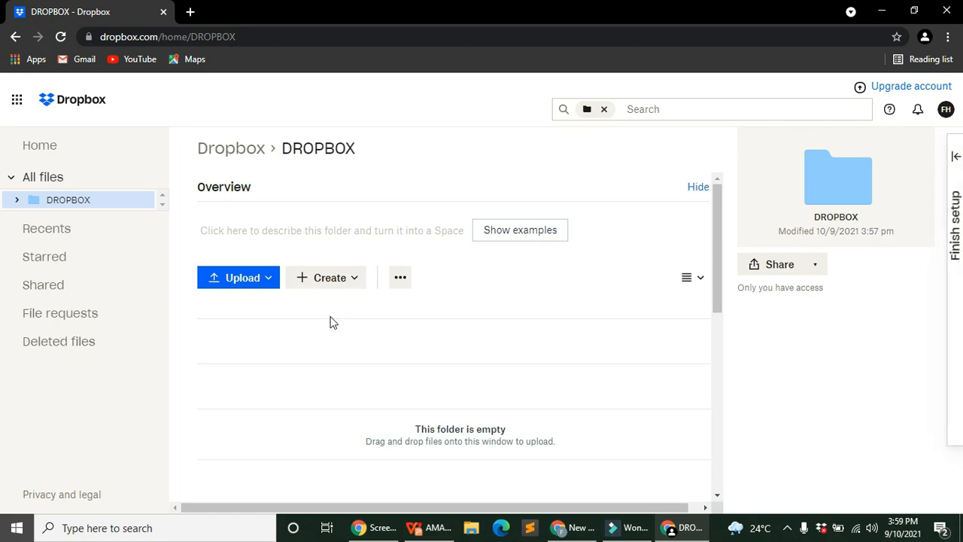
left_click(249, 290)
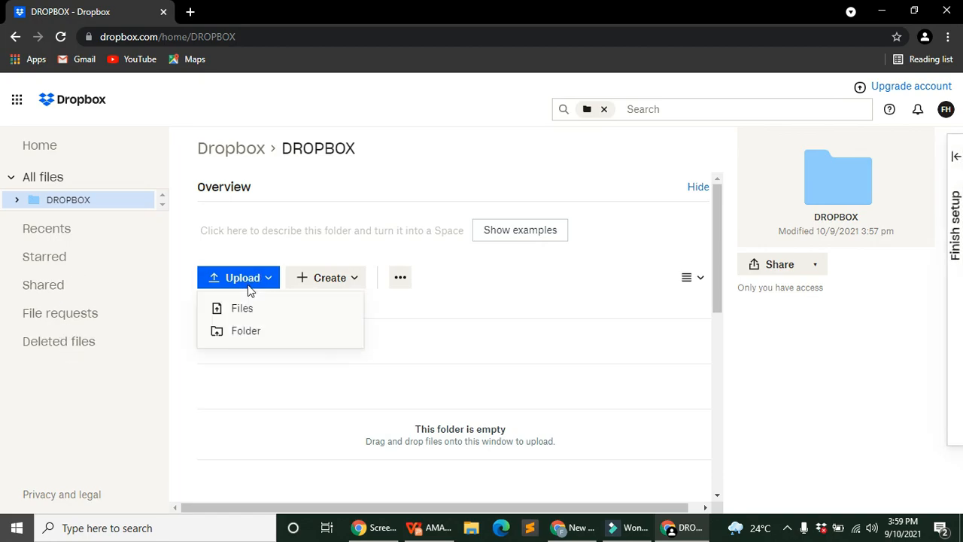
left_click(260, 309)
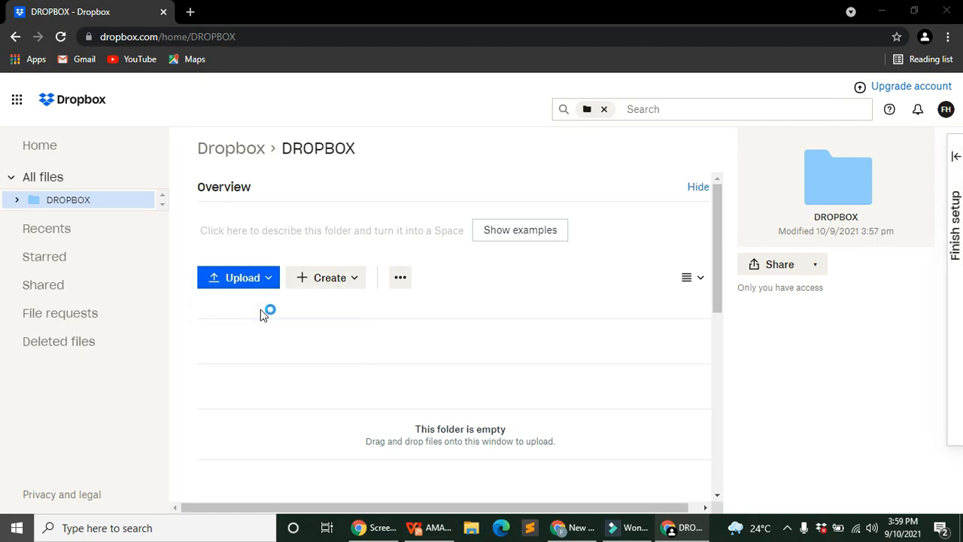
left_click(79, 110)
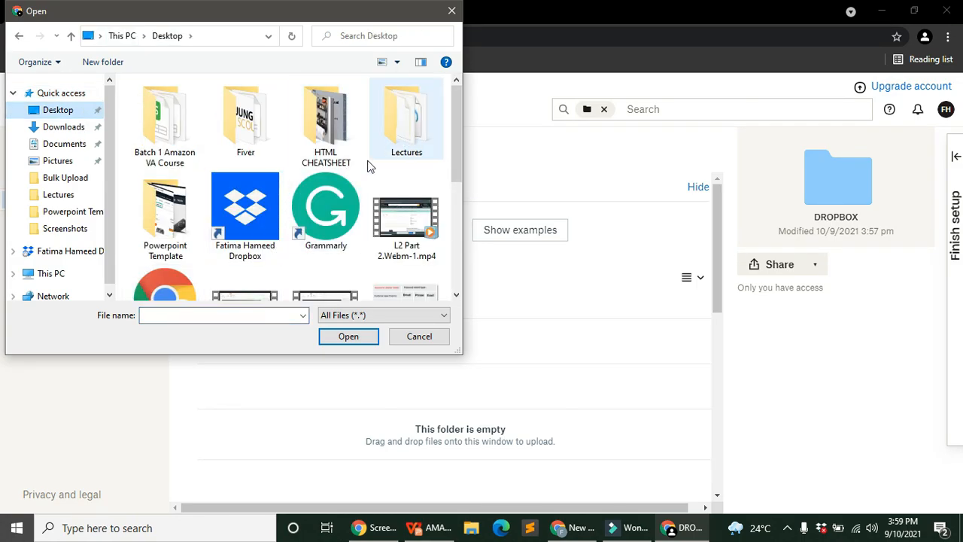
left_click(253, 139)
key("Return")
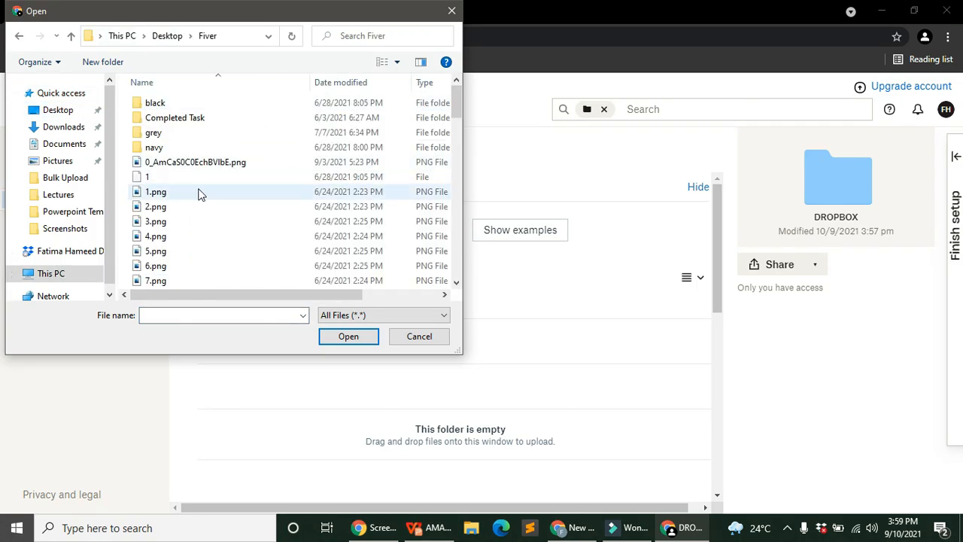
Step: Upload 1.png into the DROPBOX folder and check its upload progress details
scroll(178, 190, "down", 1)
scroll(288, 173, "up", 5)
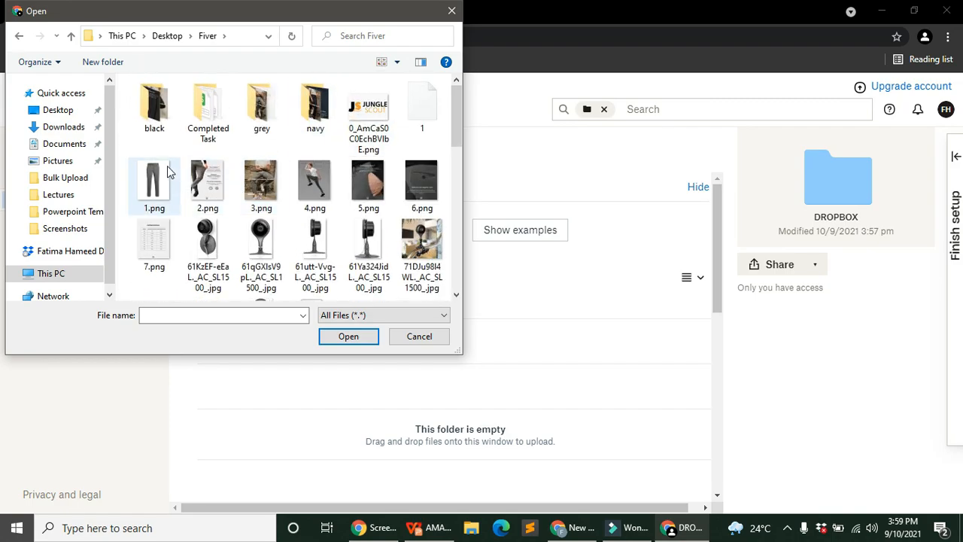
double_click(156, 171)
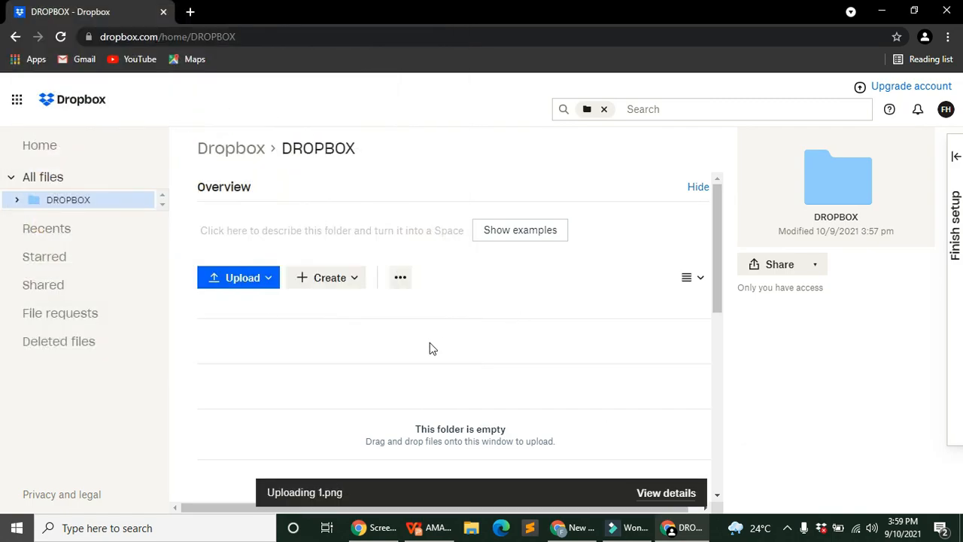
scroll(490, 346, "down", 1)
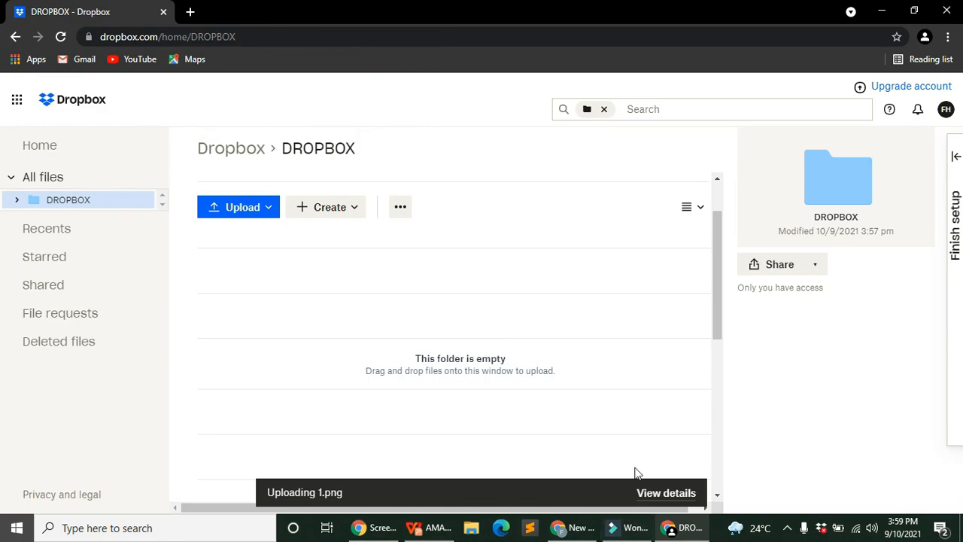
left_click(669, 493)
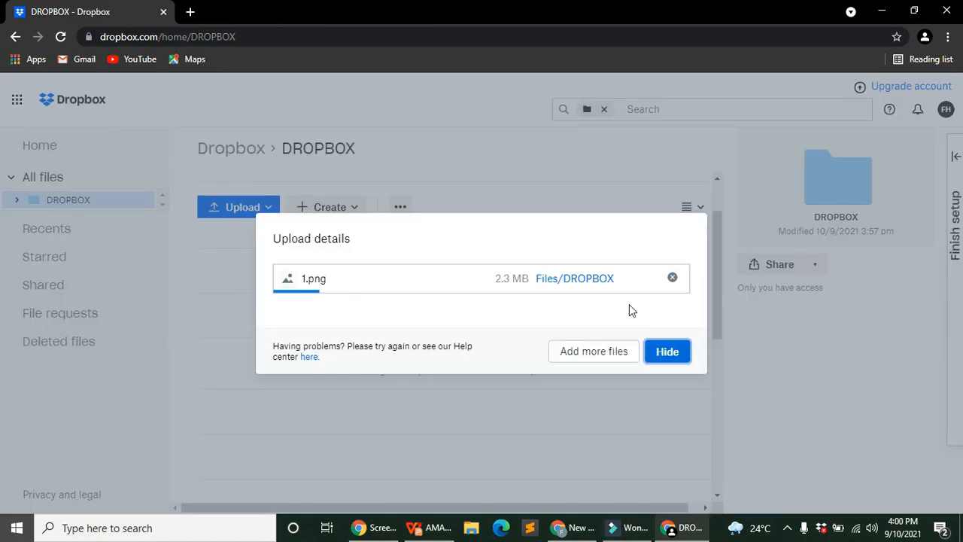
left_click(669, 352)
scroll(467, 349, "up", 1)
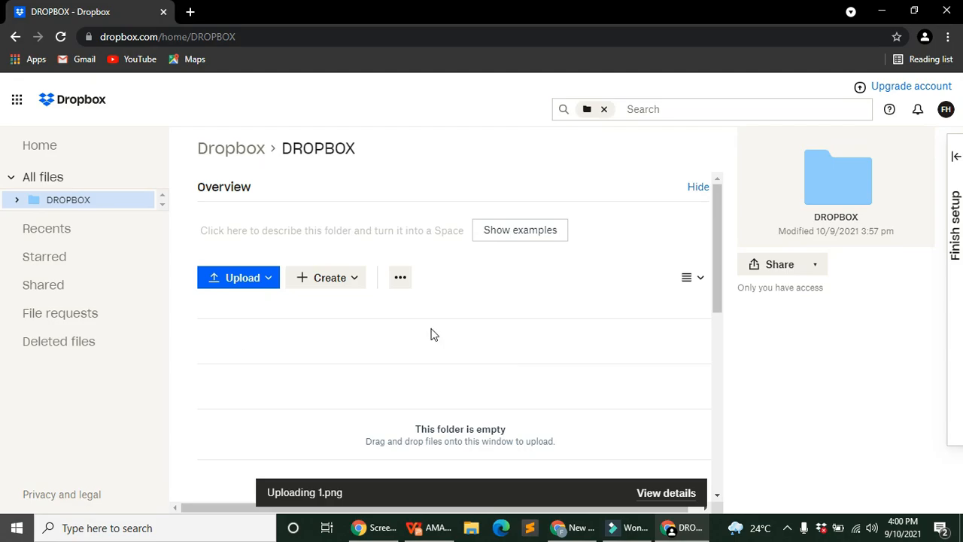
scroll(434, 337, "down", 1)
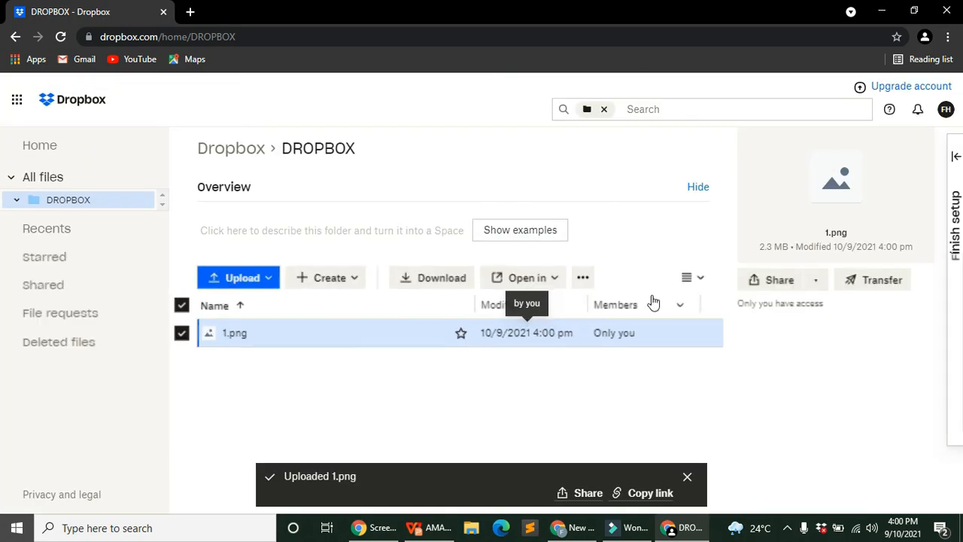
Step: Switch the DROPBOX file list to grid thumbnails and open the 1.png preview
left_click(692, 277)
left_click(624, 307)
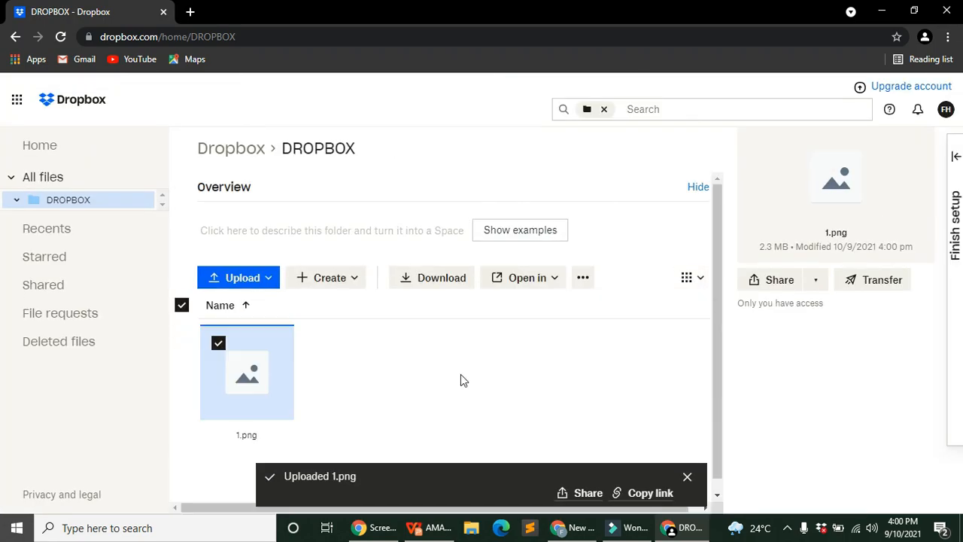
scroll(324, 358, "down", 1)
left_click(687, 477)
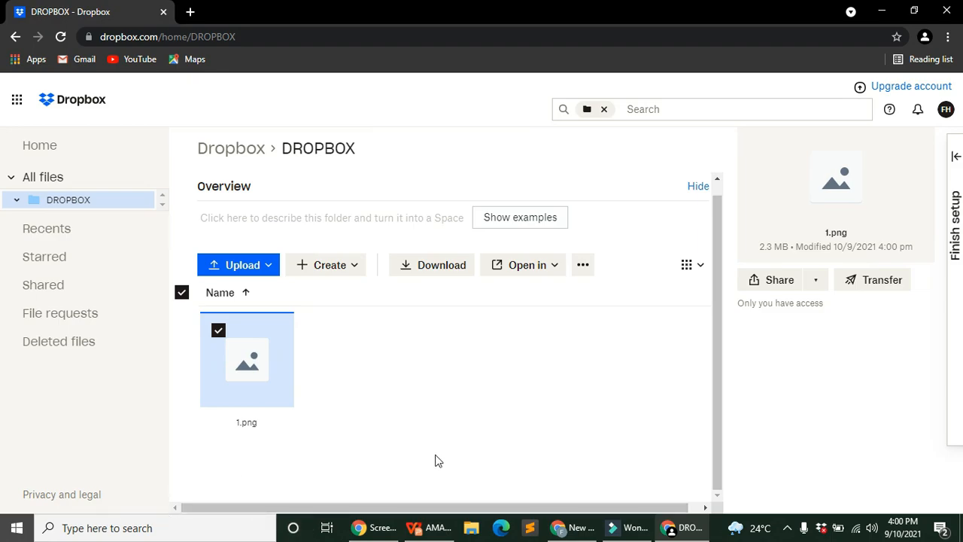
left_click(246, 423)
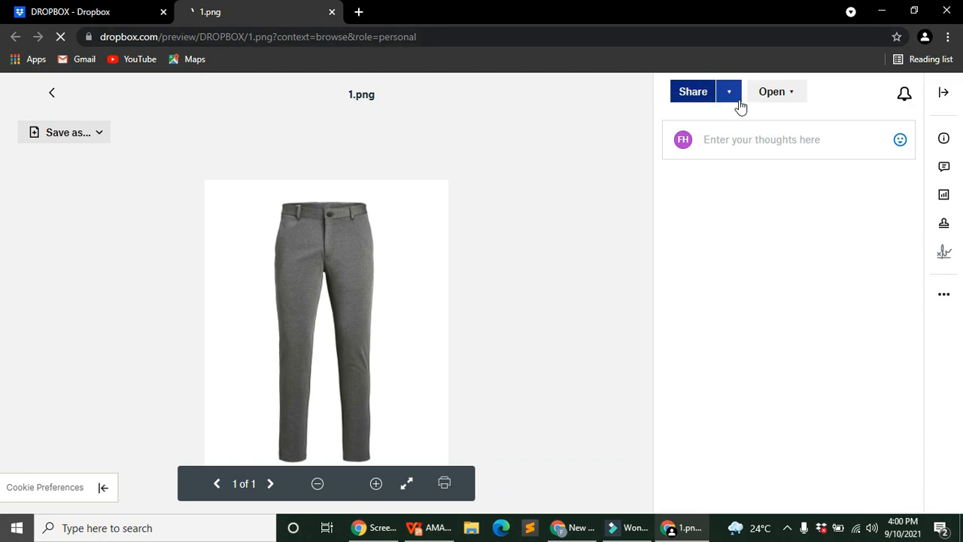
Step: Create and copy a view-only share link for 1.png and load it in a new tab
left_click(696, 95)
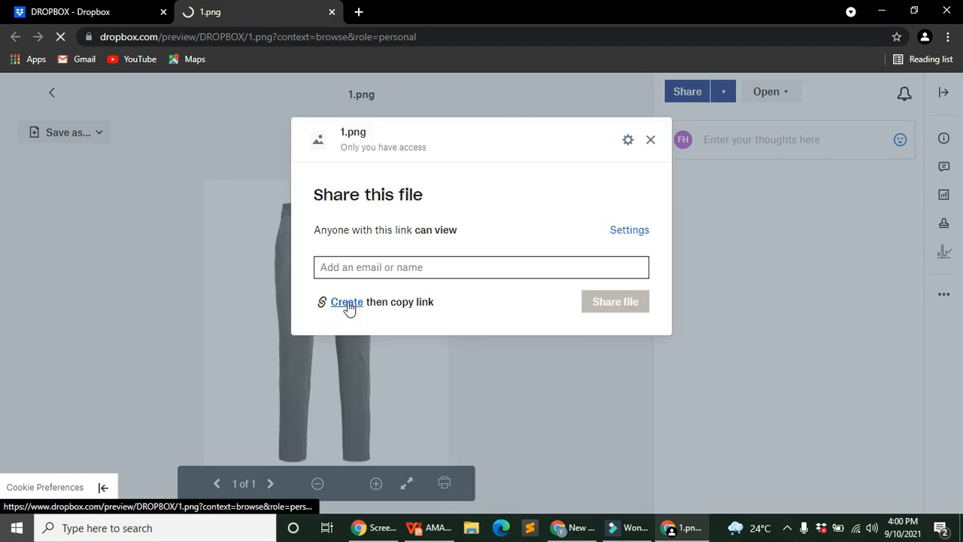
left_click(347, 303)
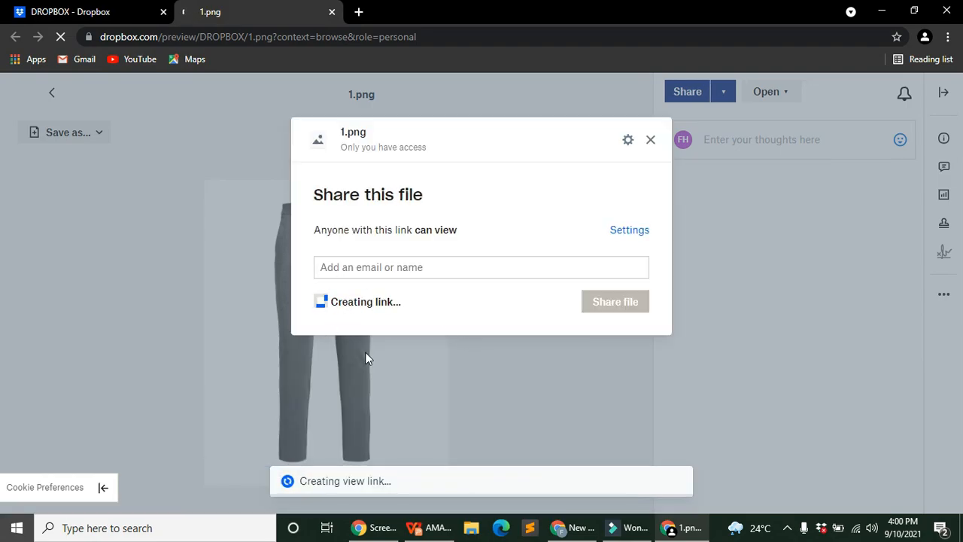
left_click(347, 302)
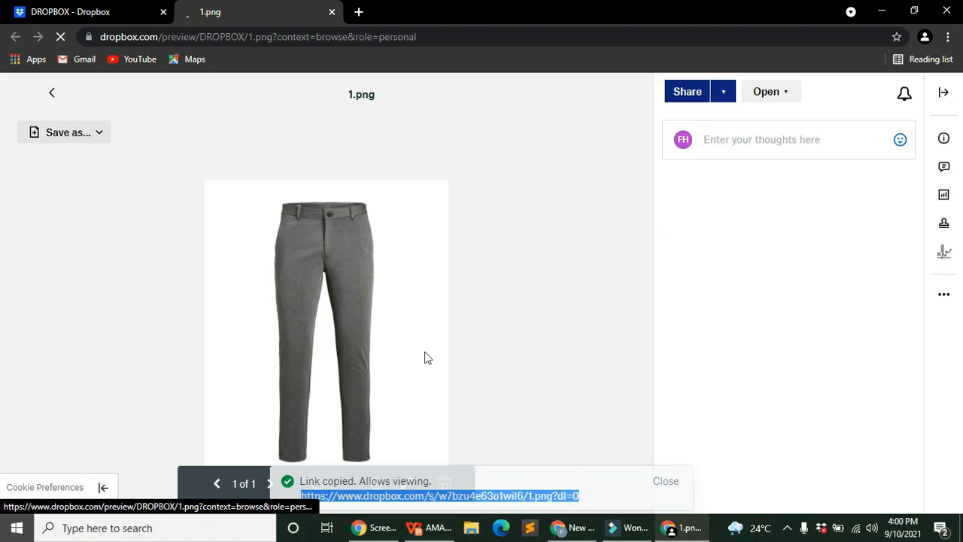
left_click(358, 12)
right_click(369, 39)
left_click(445, 151)
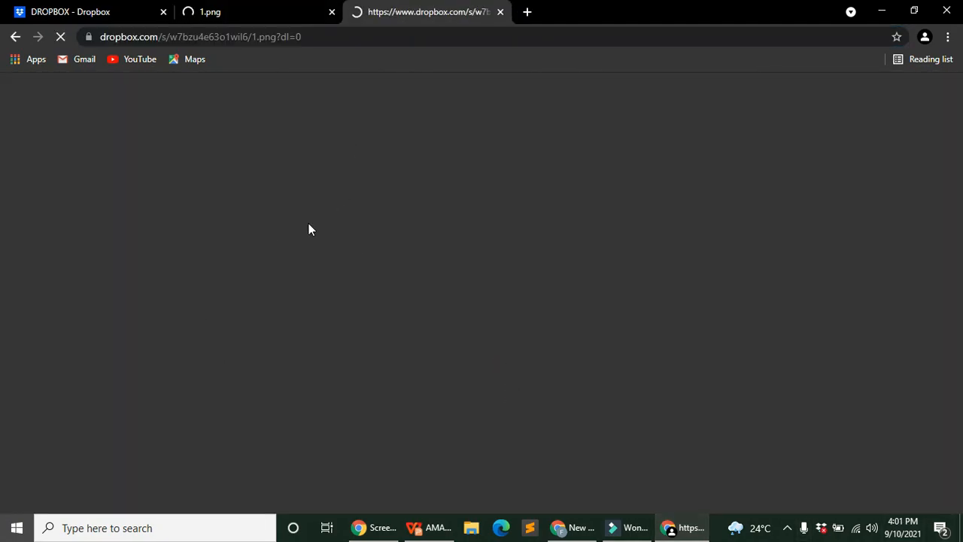
Step: Close the extra tab, compare the folder and 1.png preview tabs, then return to WPS Presentation
left_click(331, 12)
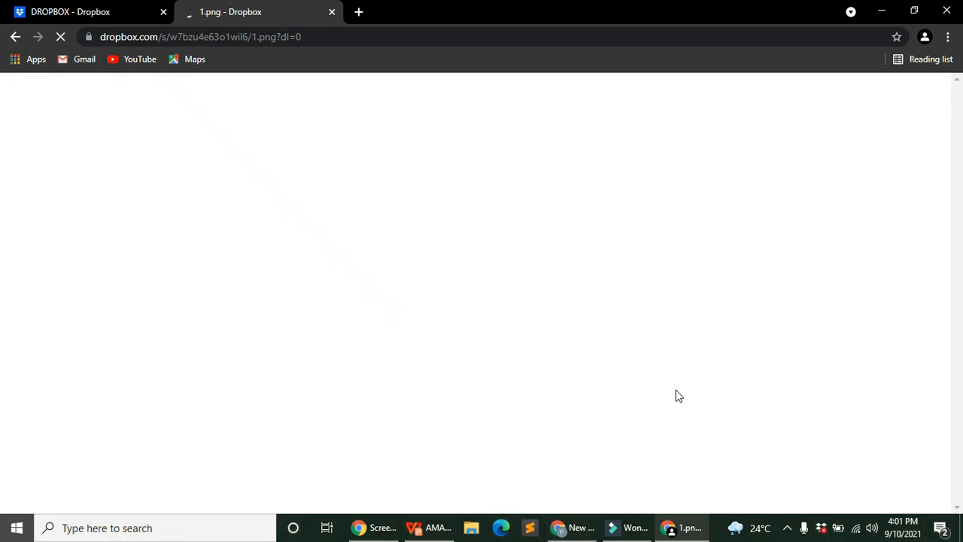
left_click(37, 4)
left_click(263, 4)
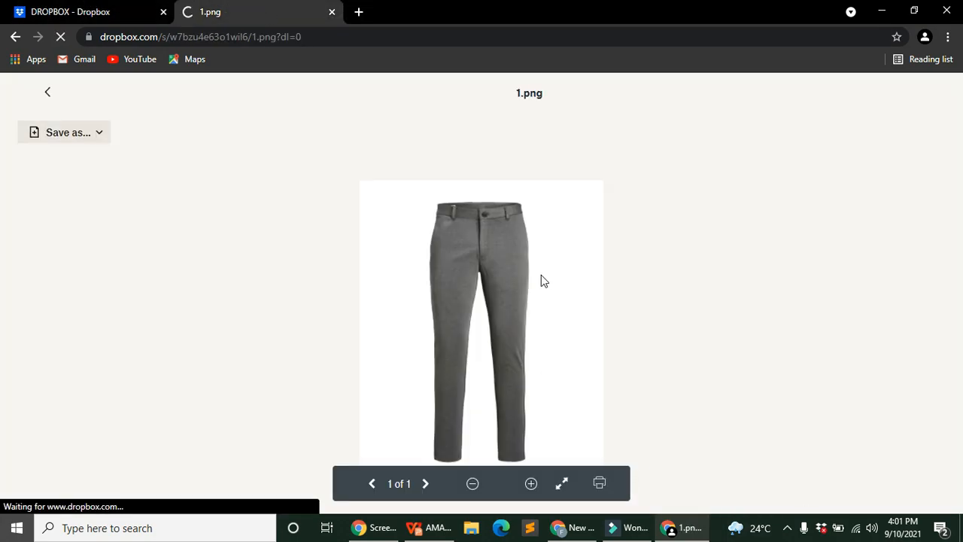
left_click(104, 6)
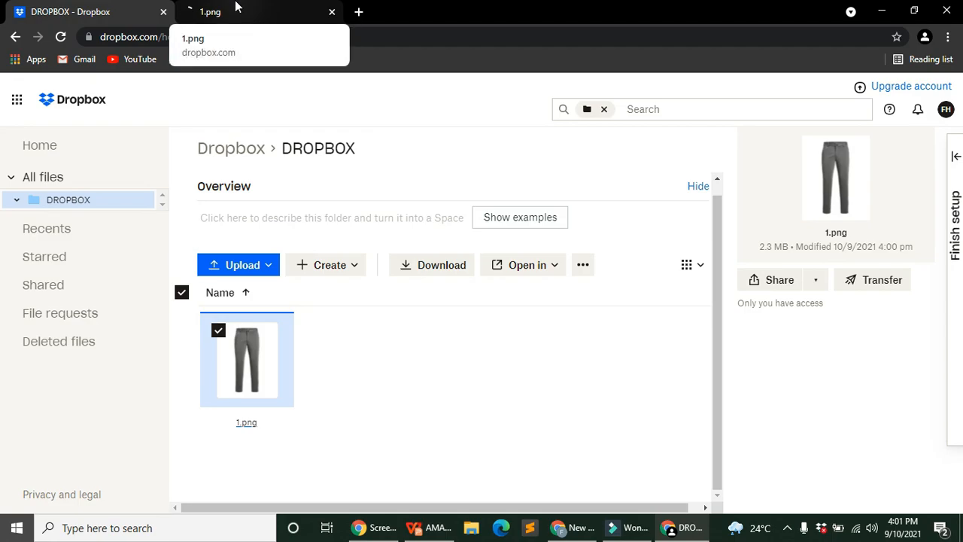
left_click(235, 6)
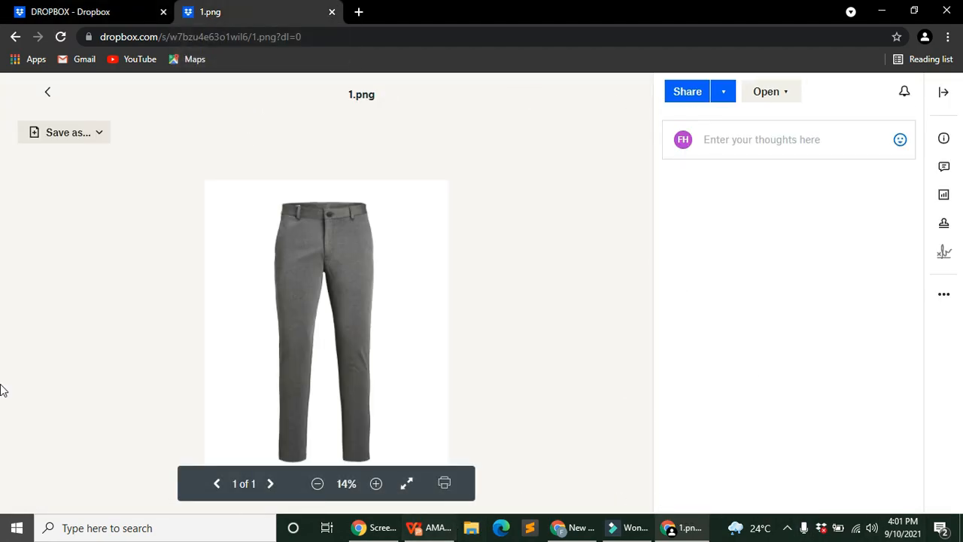
left_click(434, 529)
Step: Play slides from slide 5 through Seller Central, Add Products via Upload and Generate Template
left_click(102, 419)
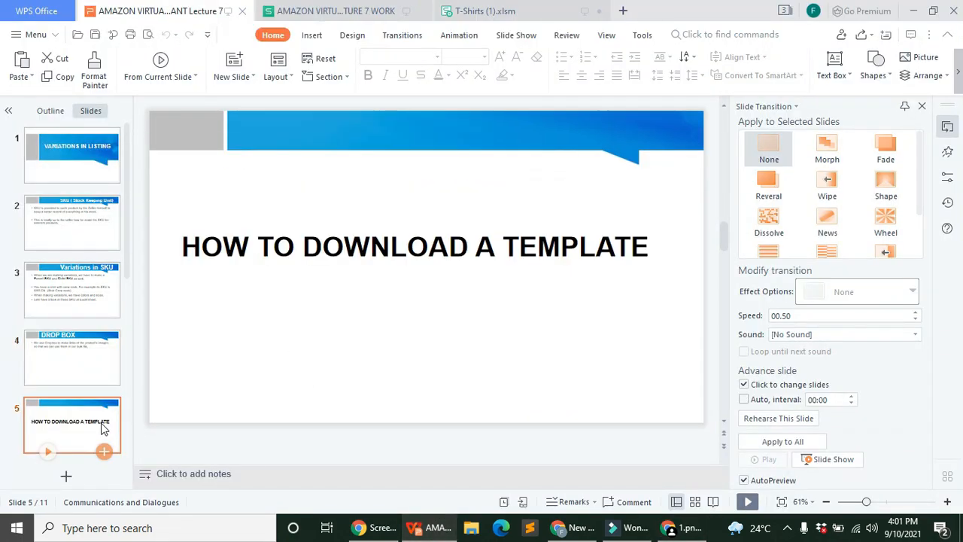
left_click(747, 501)
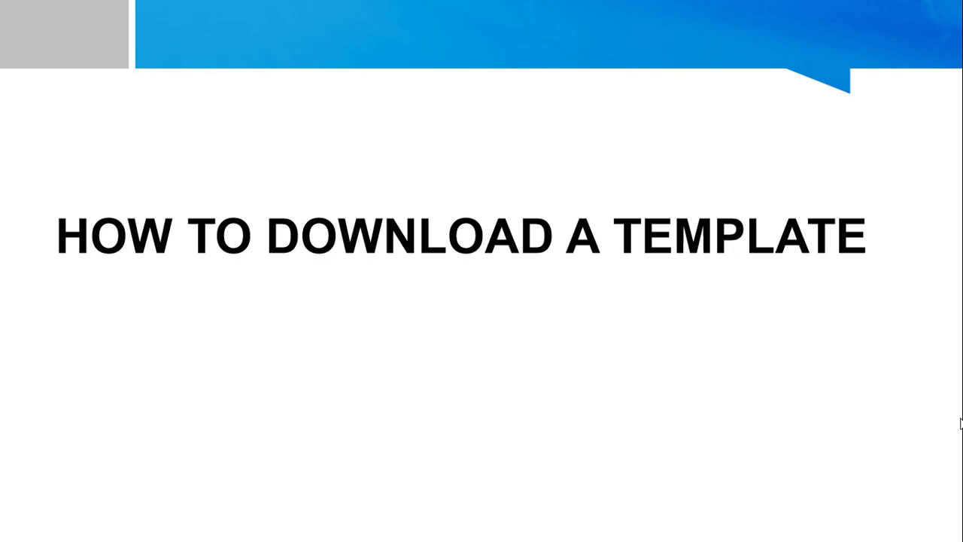
left_click(961, 423)
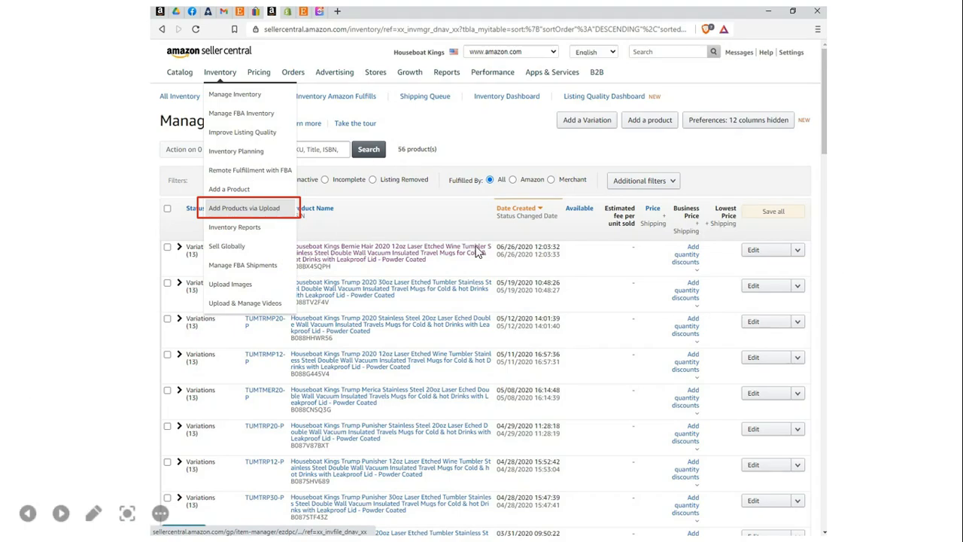
left_click(277, 209)
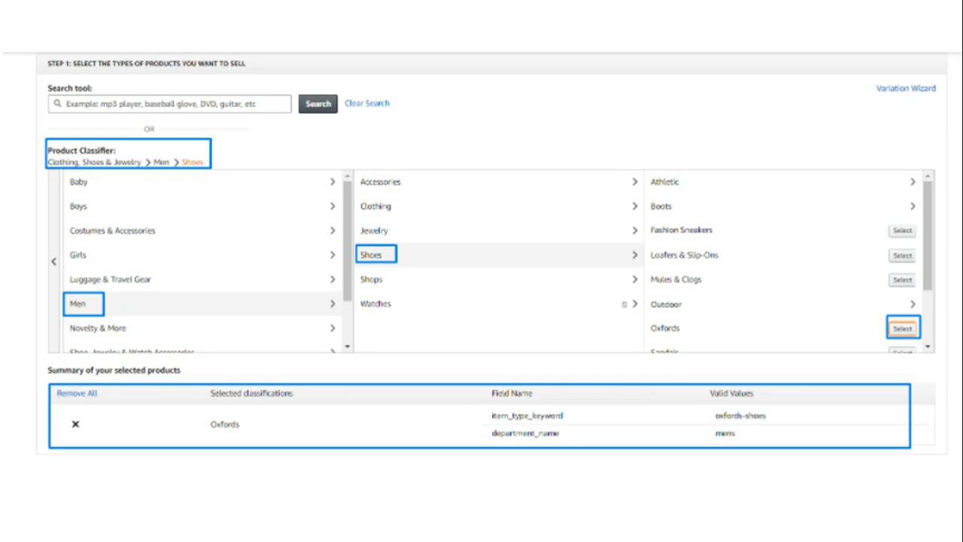
key("Right")
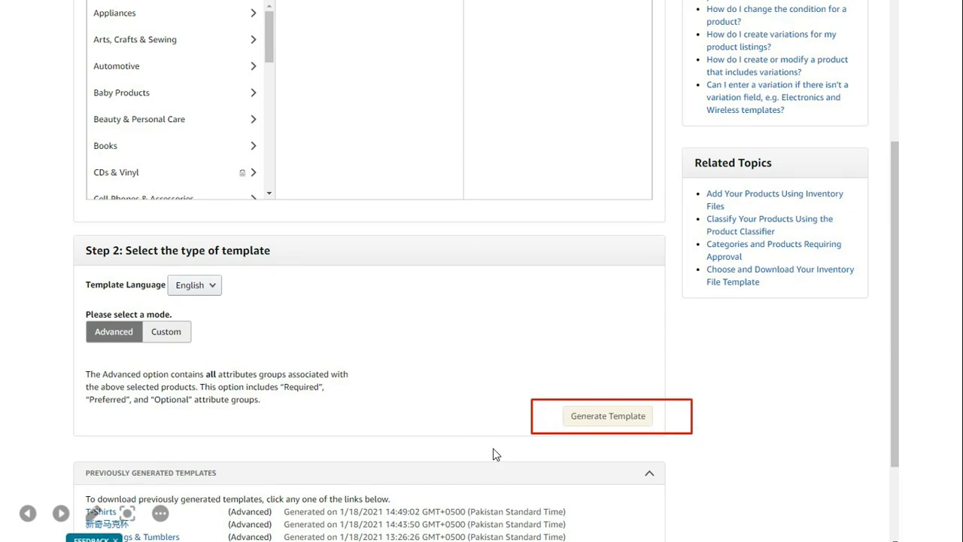
left_click(594, 420)
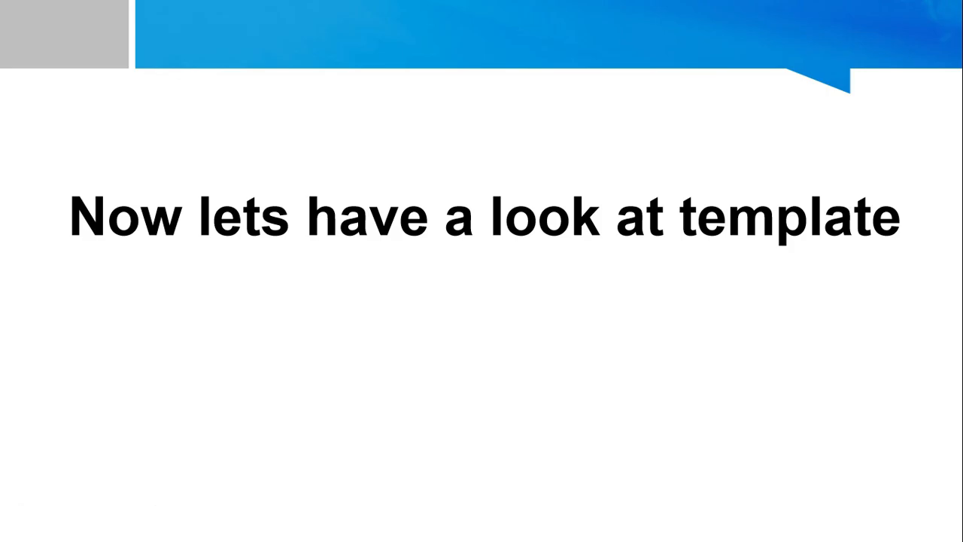
Step: Leave the slide show and browse the Example sheet of the T-Shirts (1).xlsm workbook
key("Escape")
left_click(499, 11)
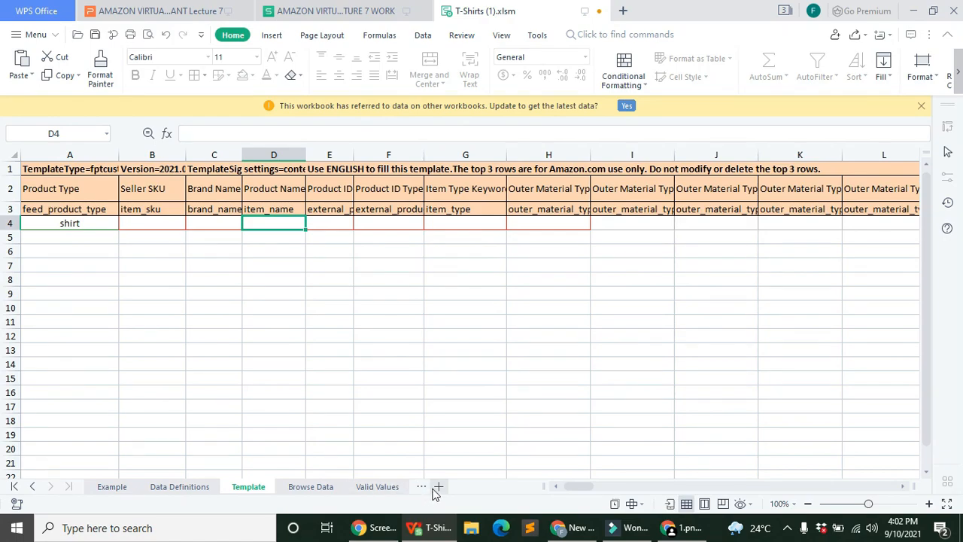
left_click(127, 487)
scroll(224, 349, "down", 2)
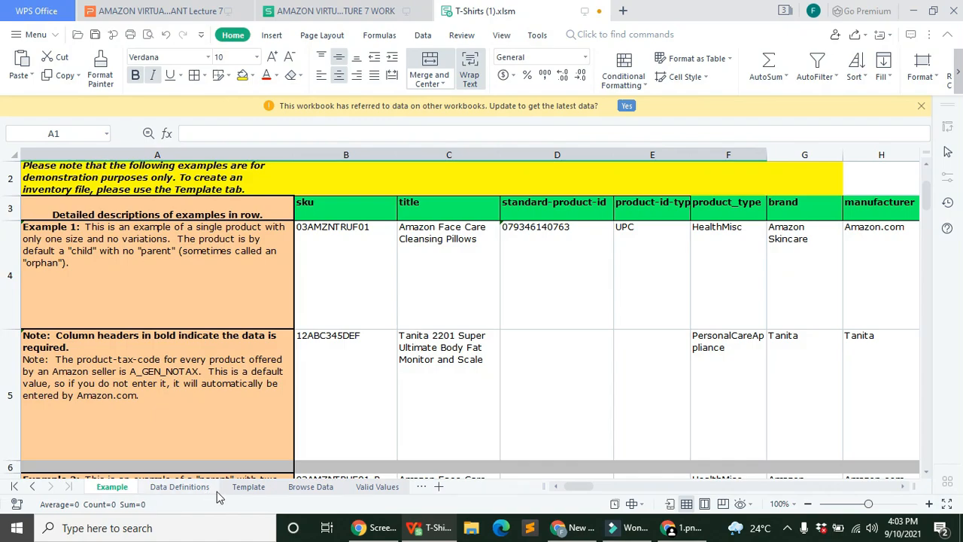
scroll(152, 346, "down", 1)
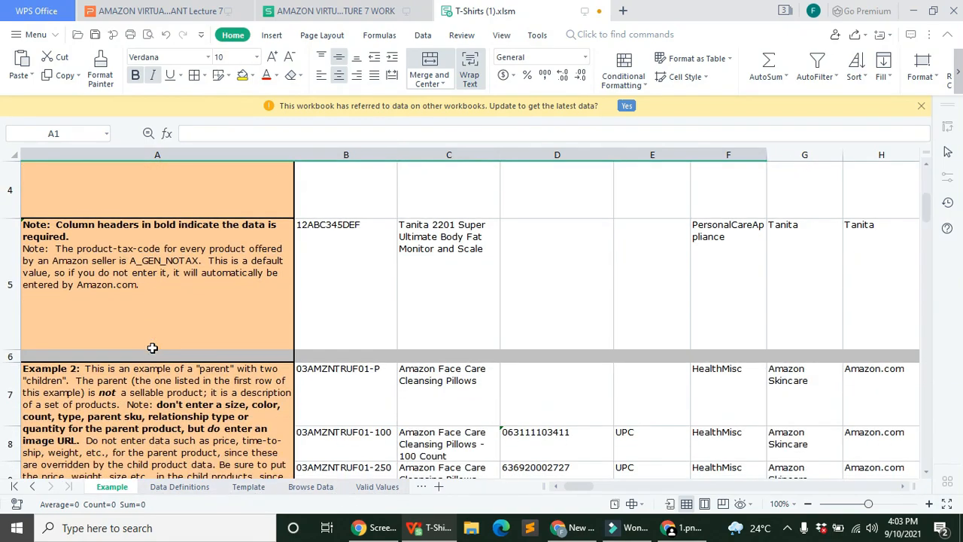
scroll(153, 348, "down", 1)
scroll(150, 344, "up", 3)
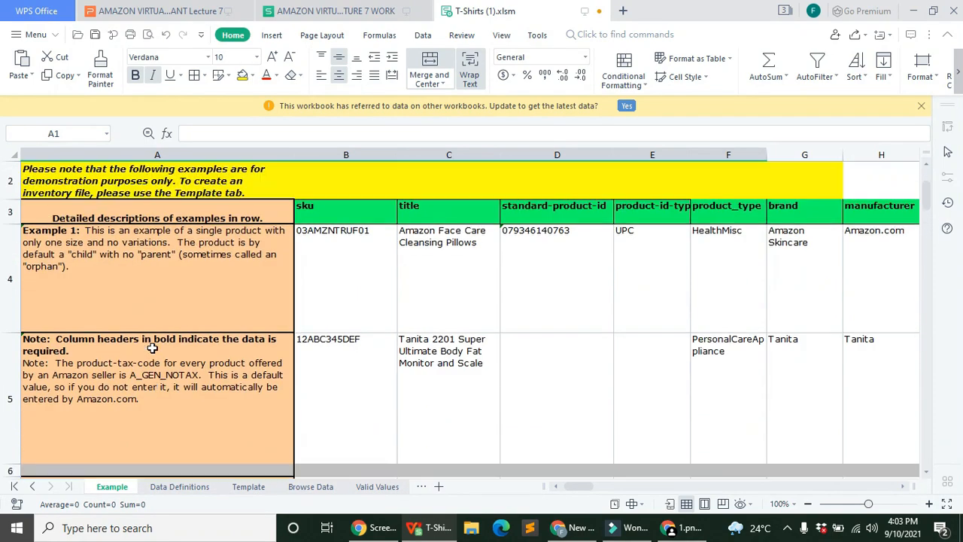
left_click_drag(576, 486, 495, 483)
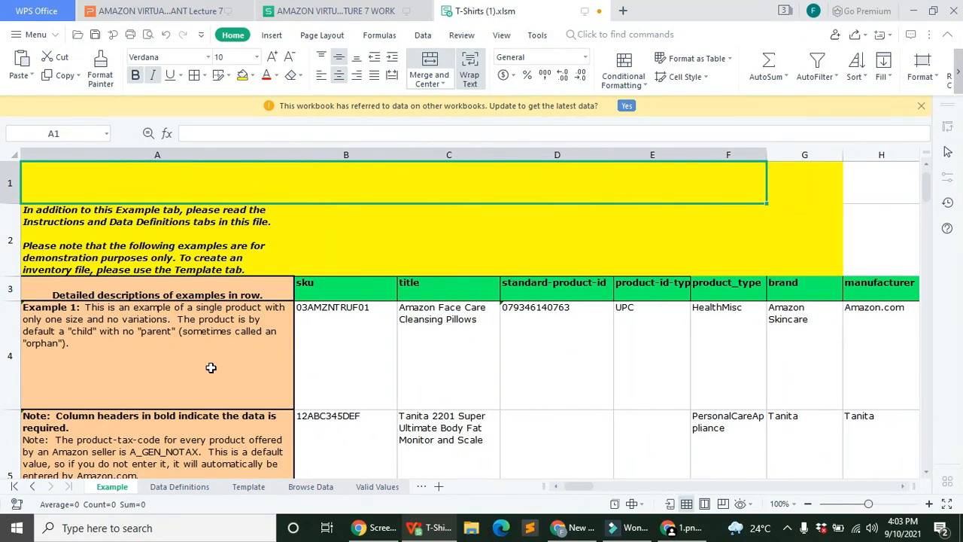
scroll(220, 368, "down", 2)
scroll(221, 369, "down", 3)
scroll(220, 368, "up", 2)
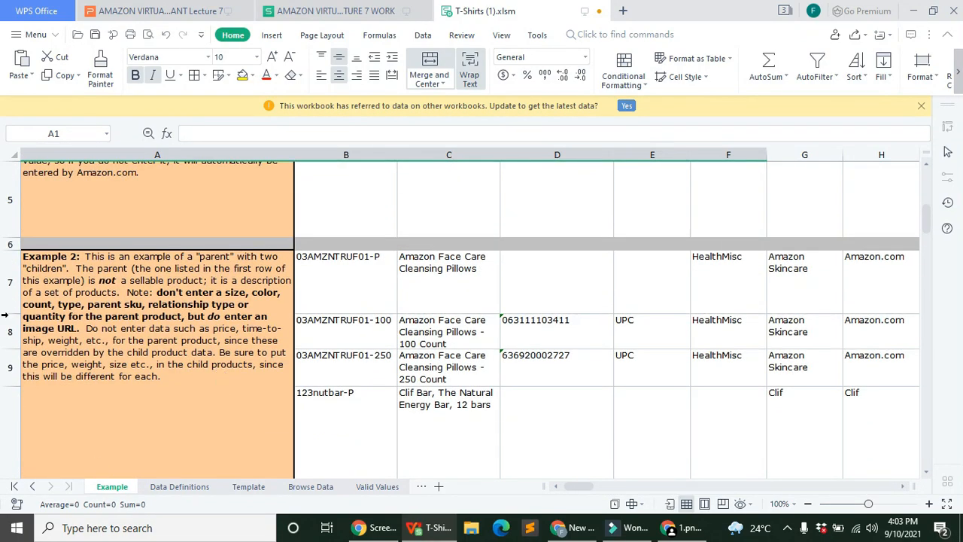
Step: Review the Data Definitions, Browse Data (fashion-t-shirts node) and Valid Values sheets, then return to Template
left_click(207, 487)
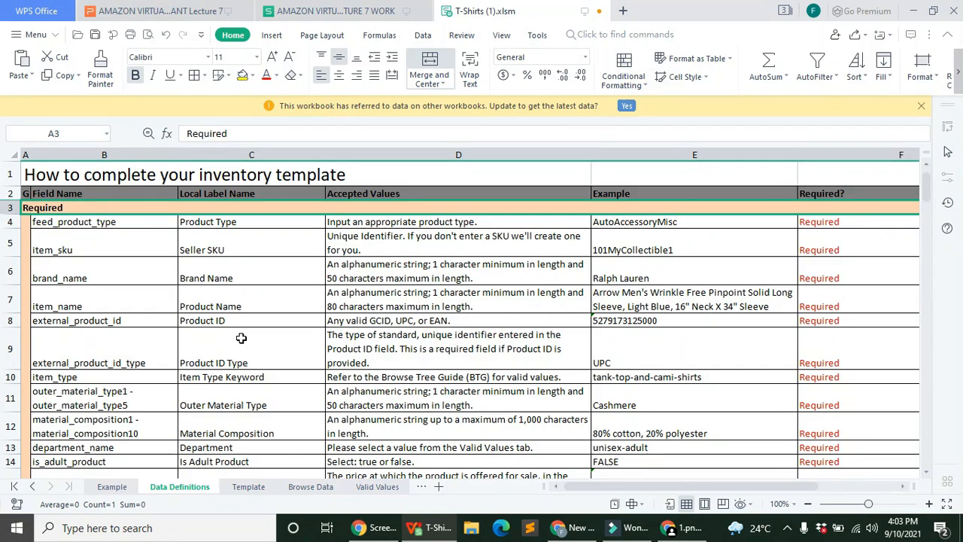
left_click(249, 487)
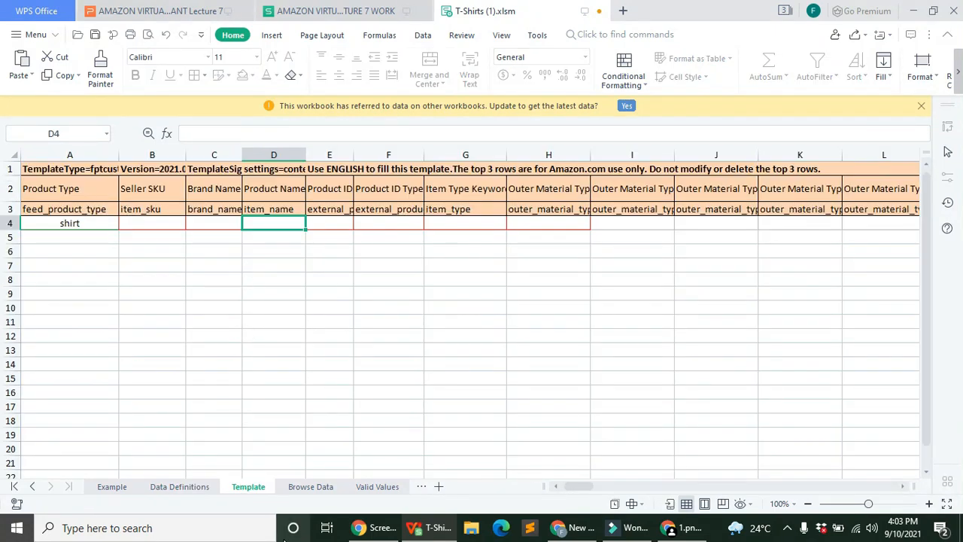
left_click(310, 488)
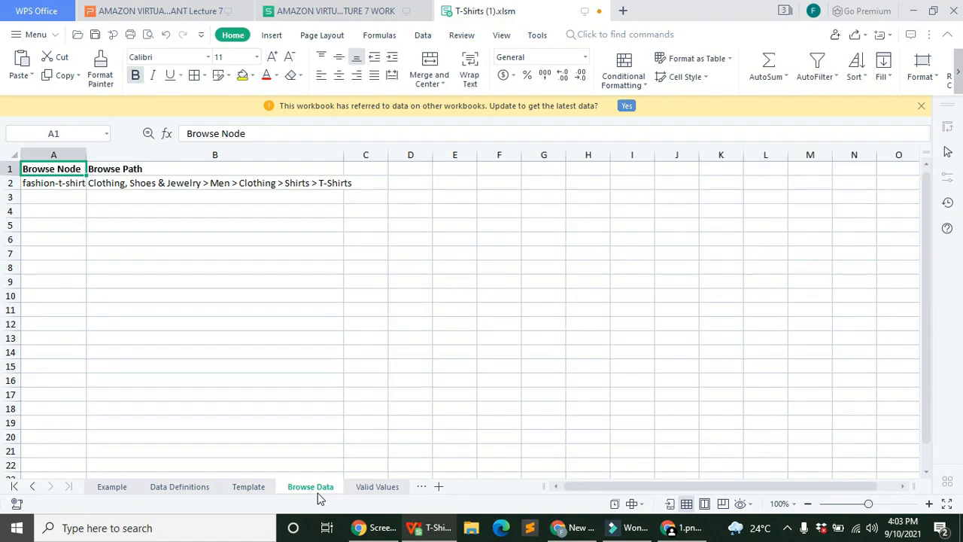
left_click(54, 193)
left_click(65, 184)
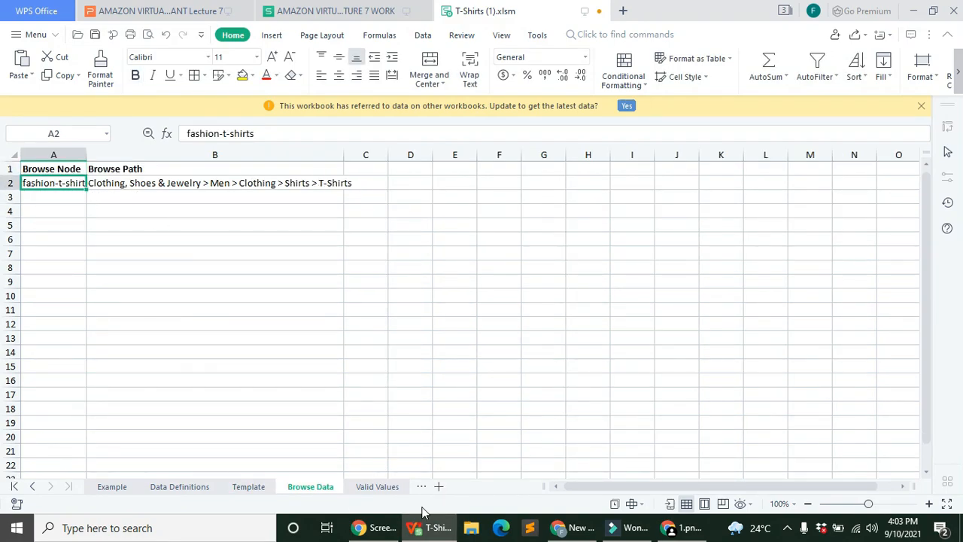
left_click(124, 183)
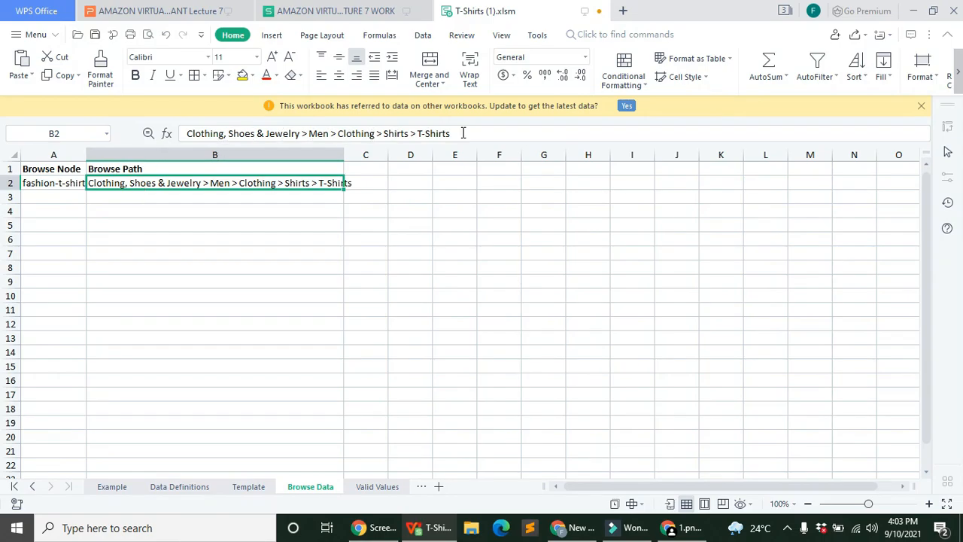
left_click(402, 490)
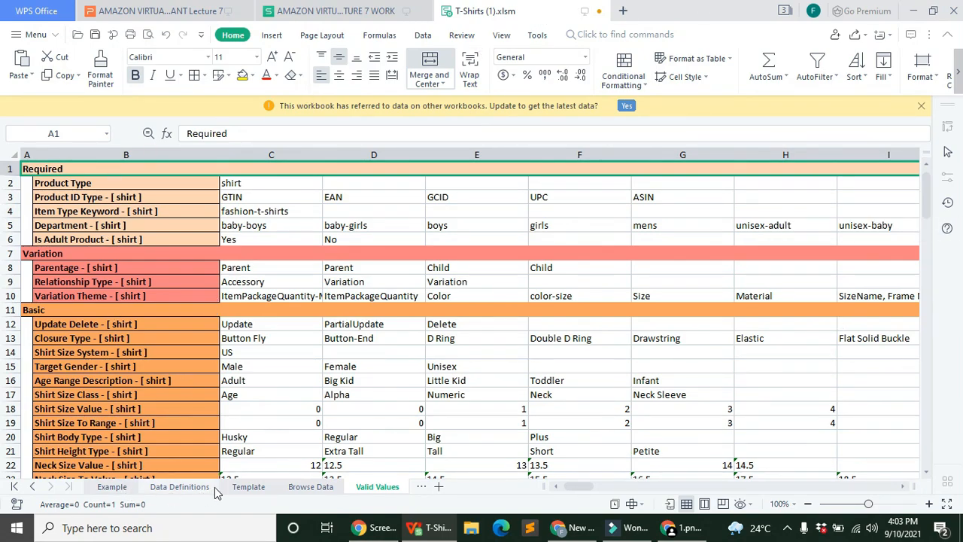
left_click(242, 489)
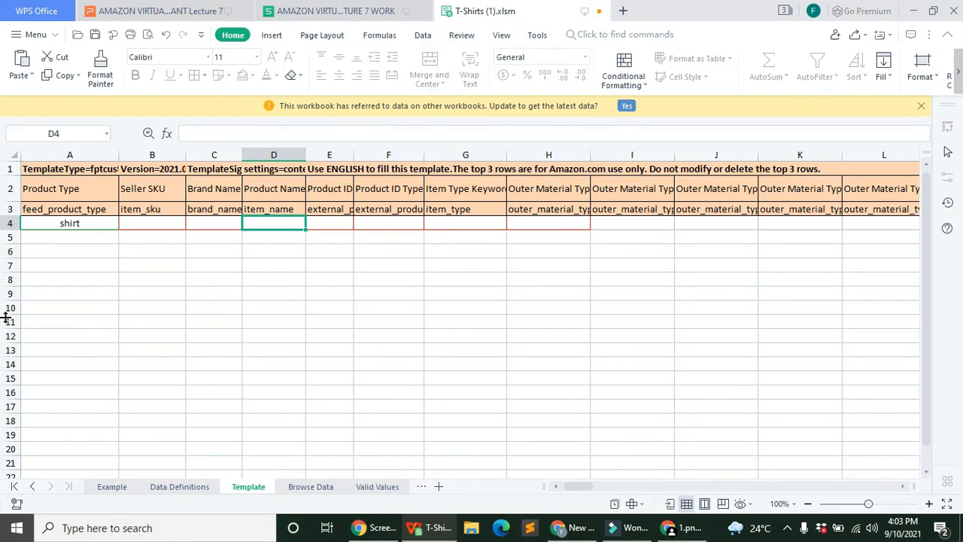
Step: Keep 'shirt' as A4's Product Type and fill it down through A15
left_click(95, 223)
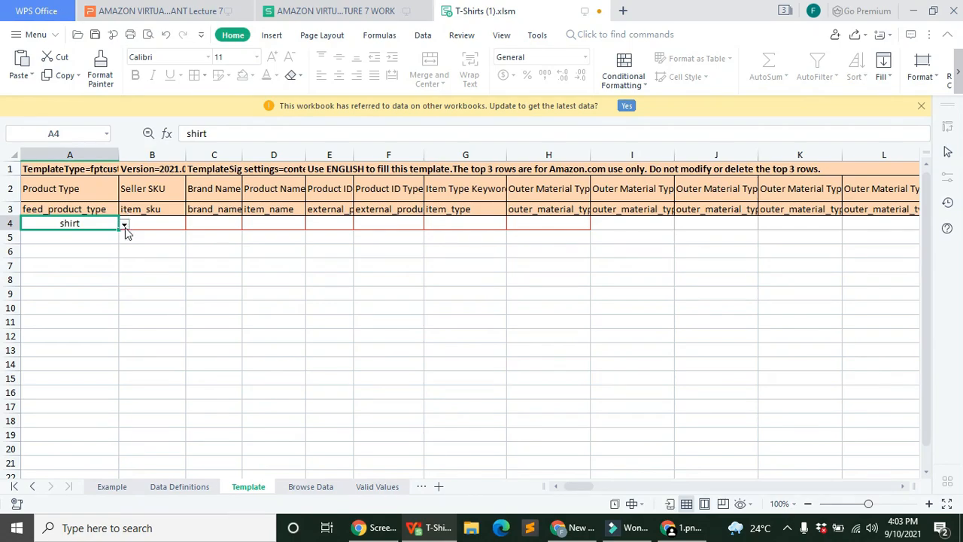
left_click(124, 225)
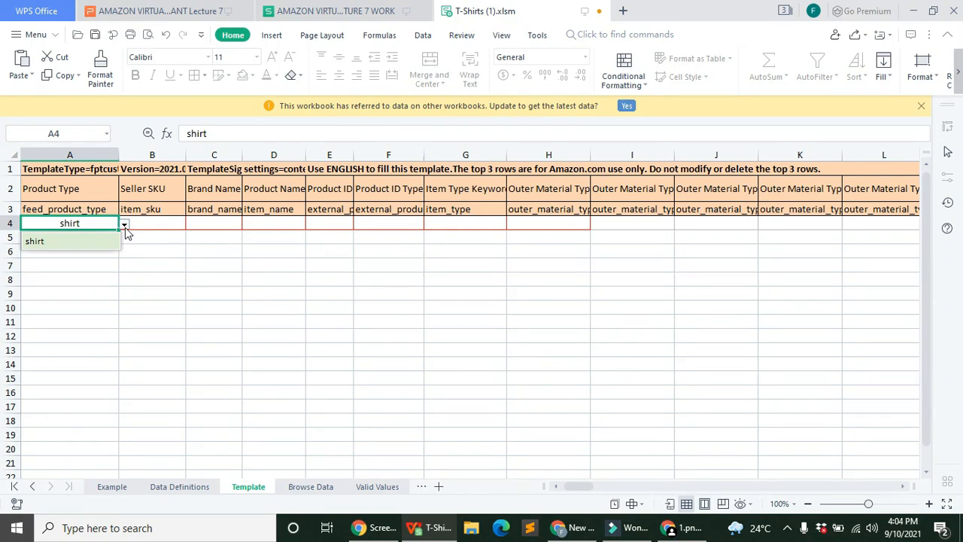
left_click(79, 239)
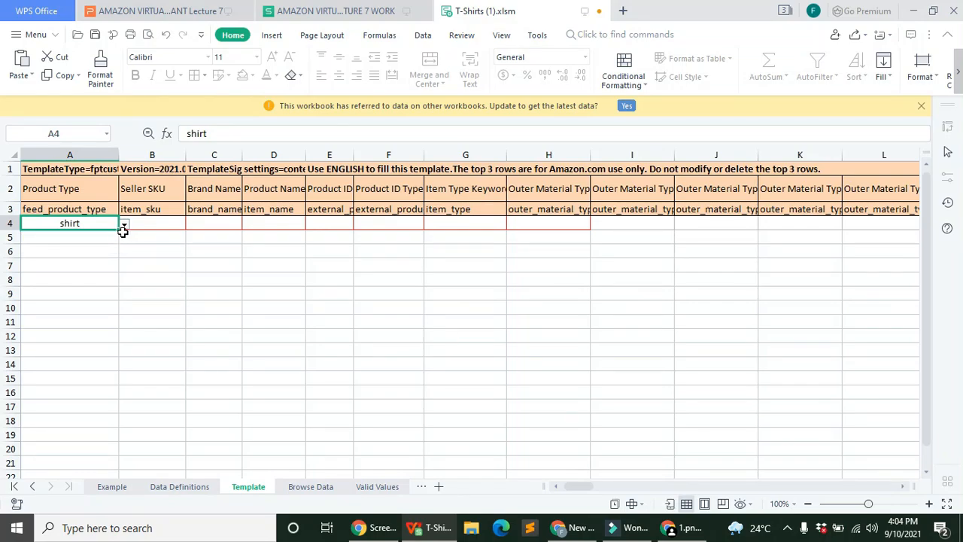
left_click_drag(118, 237, 120, 384)
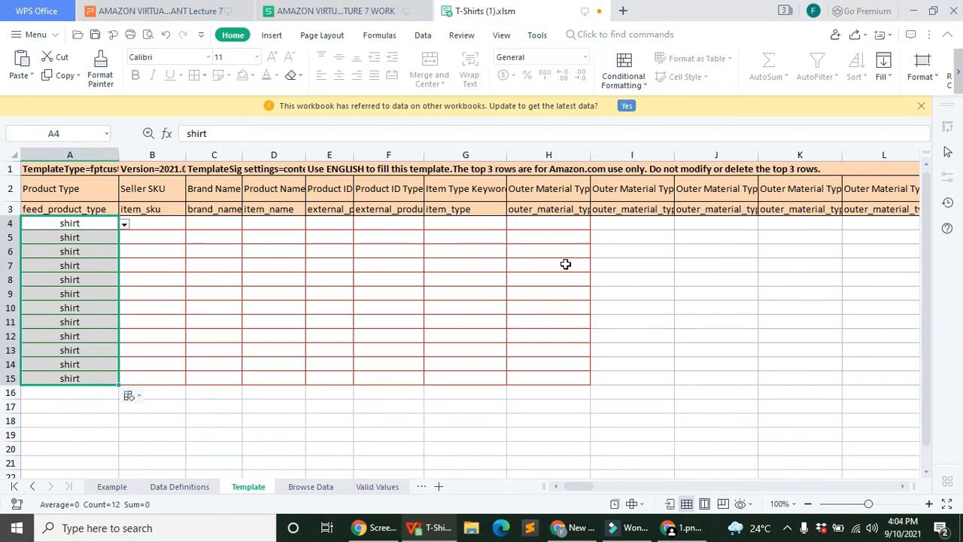
left_click(123, 380)
left_click(115, 379)
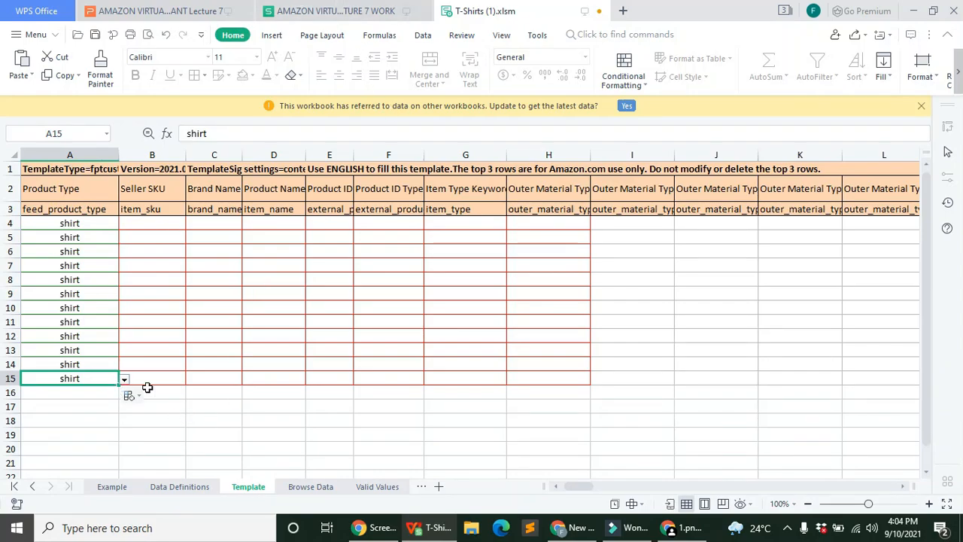
Step: Resize Seller SKU column B and copy parent SKU SRT-CN from G14 of the SKU workbook
left_click_drag(190, 155, 279, 168)
left_click_drag(331, 151, 271, 152)
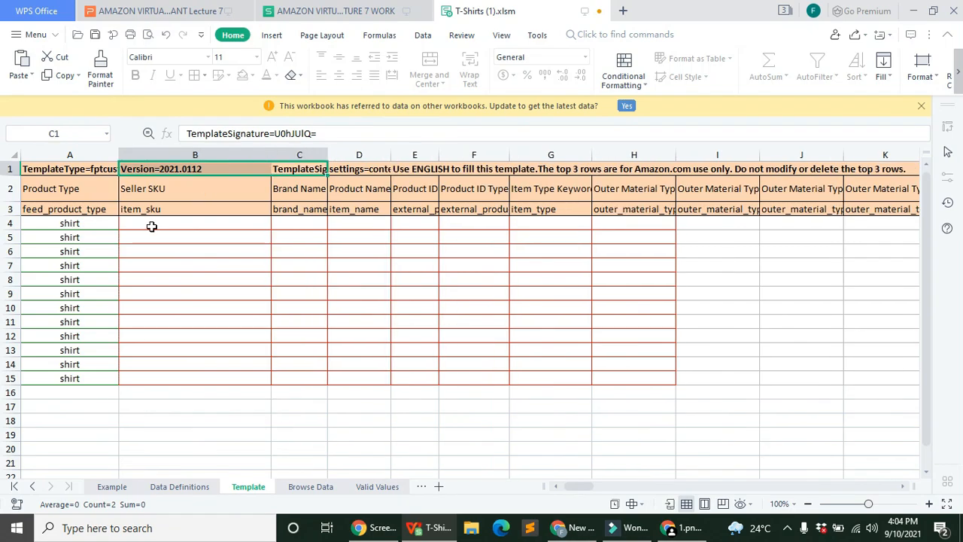
left_click(221, 223)
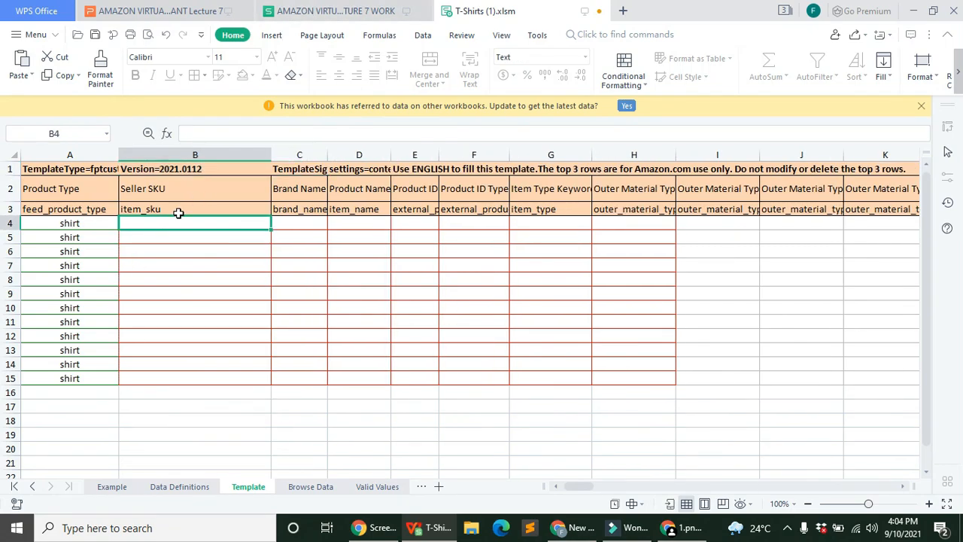
left_click(335, 10)
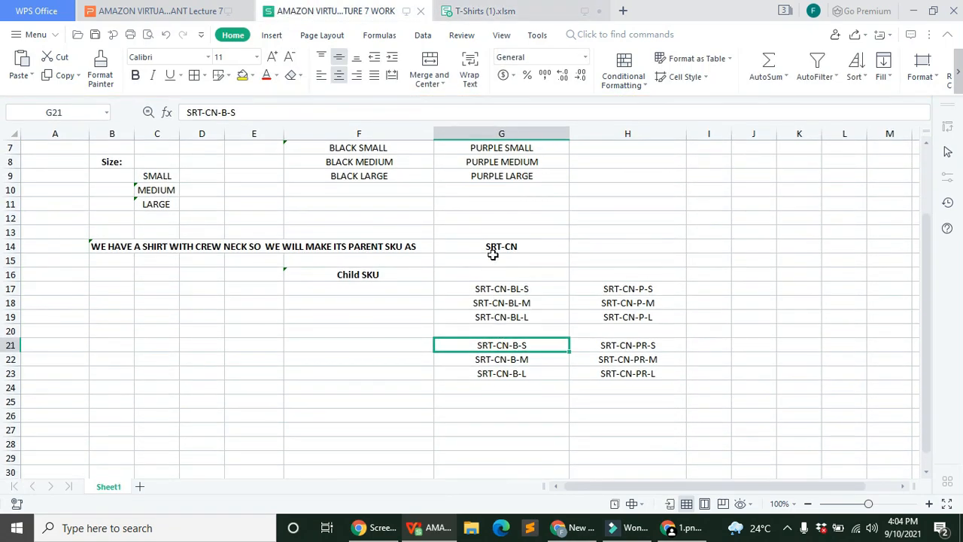
left_click(496, 248)
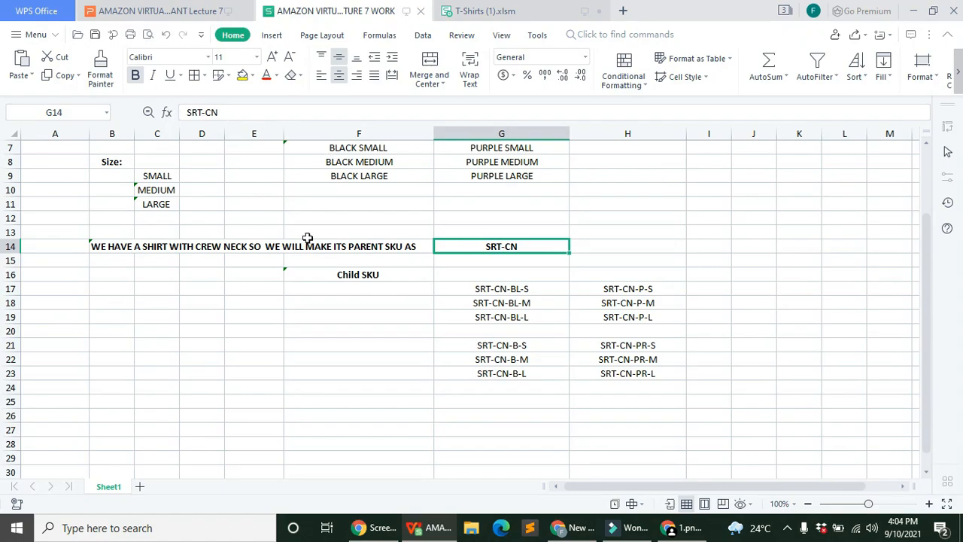
right_click(245, 112)
left_click(533, 278)
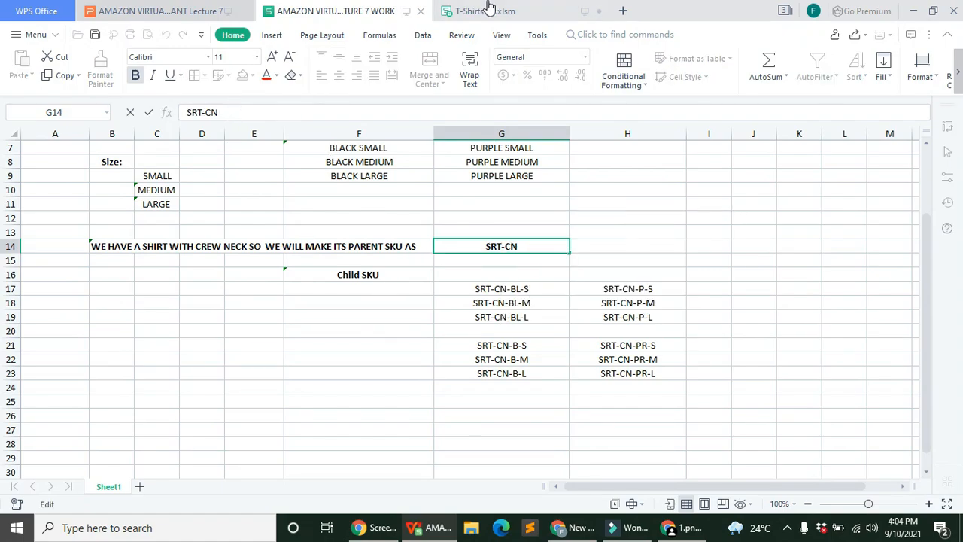
Step: Back in the T-Shirts workbook, accept updating data from linked workbooks
left_click(481, 11)
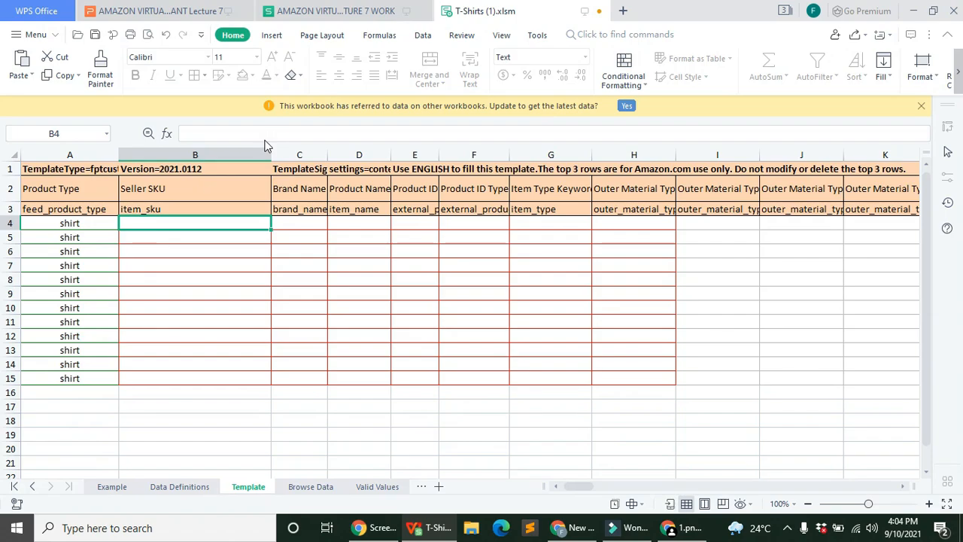
right_click(267, 135)
left_click(206, 130)
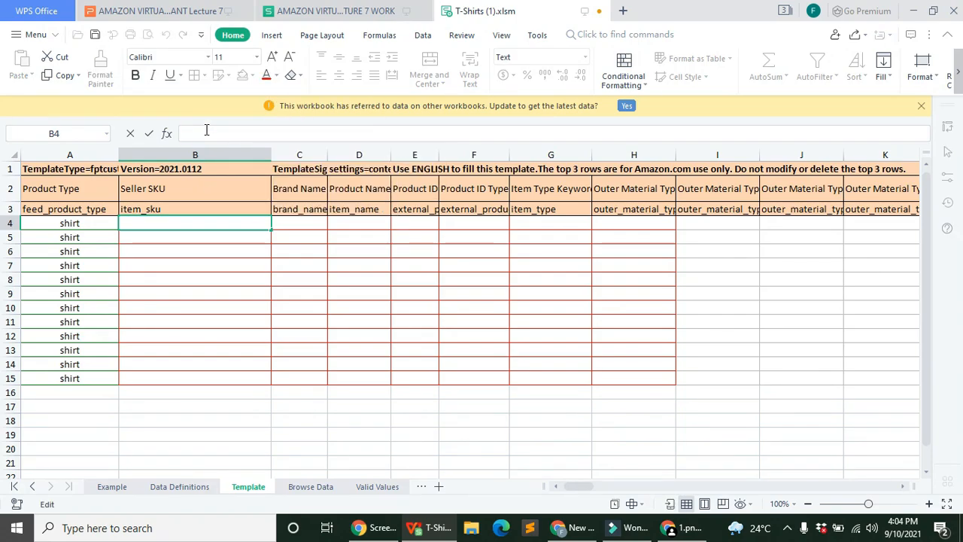
right_click(206, 130)
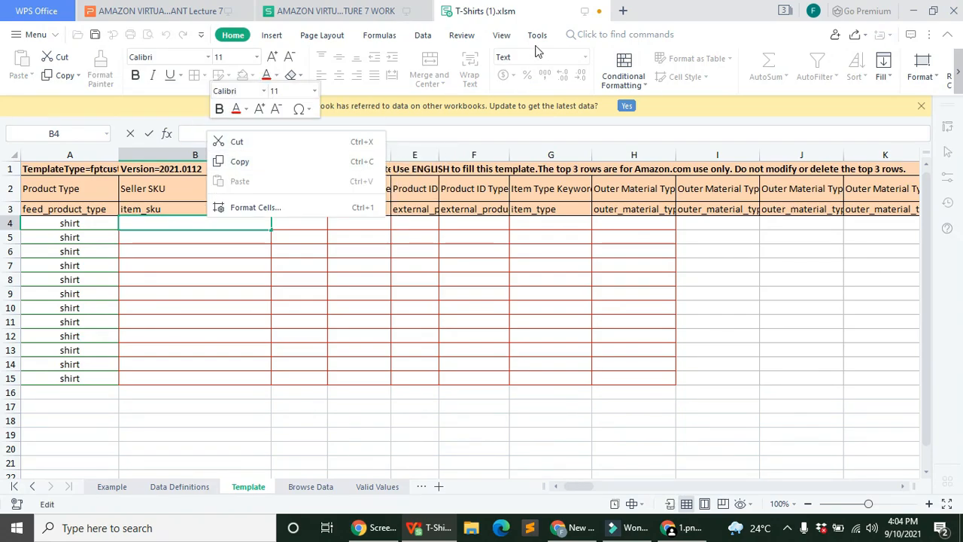
left_click(463, 35)
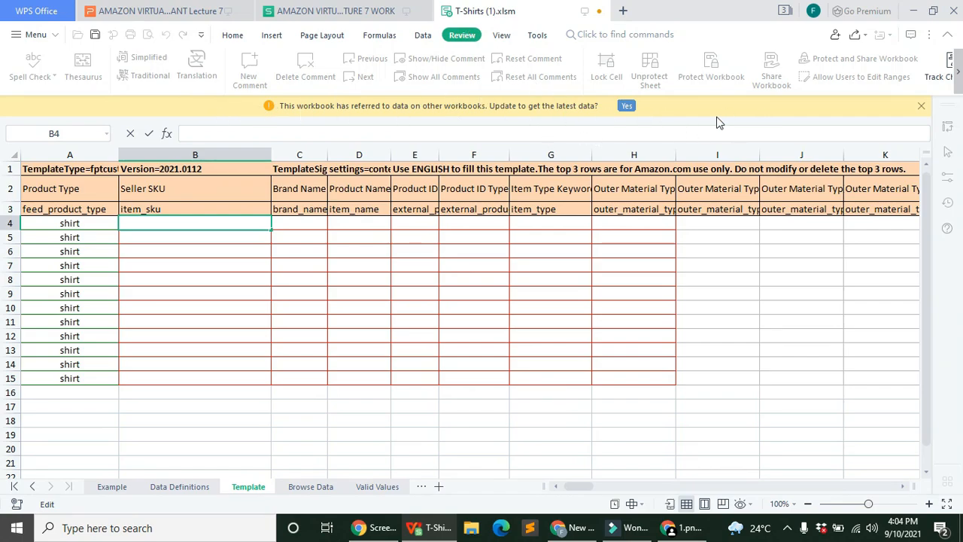
left_click(627, 105)
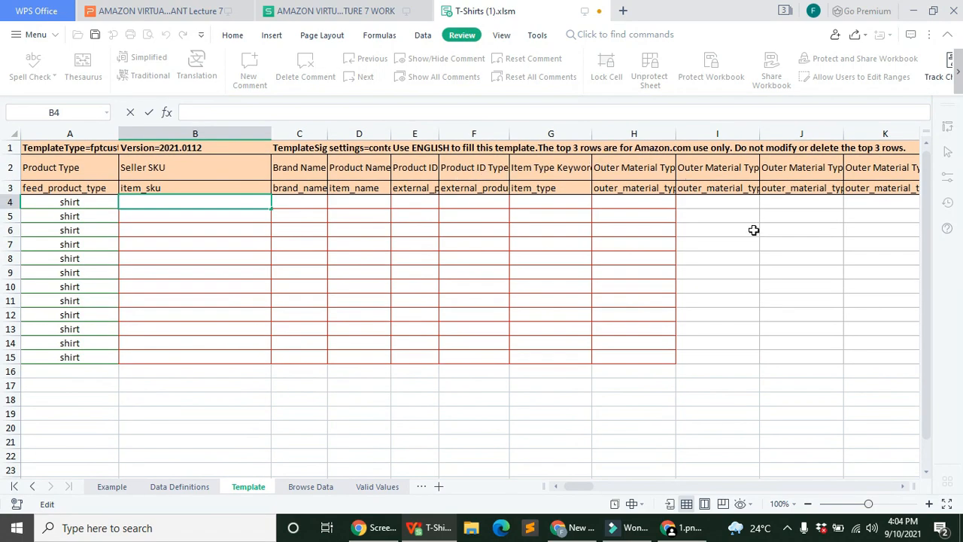
left_click(958, 72)
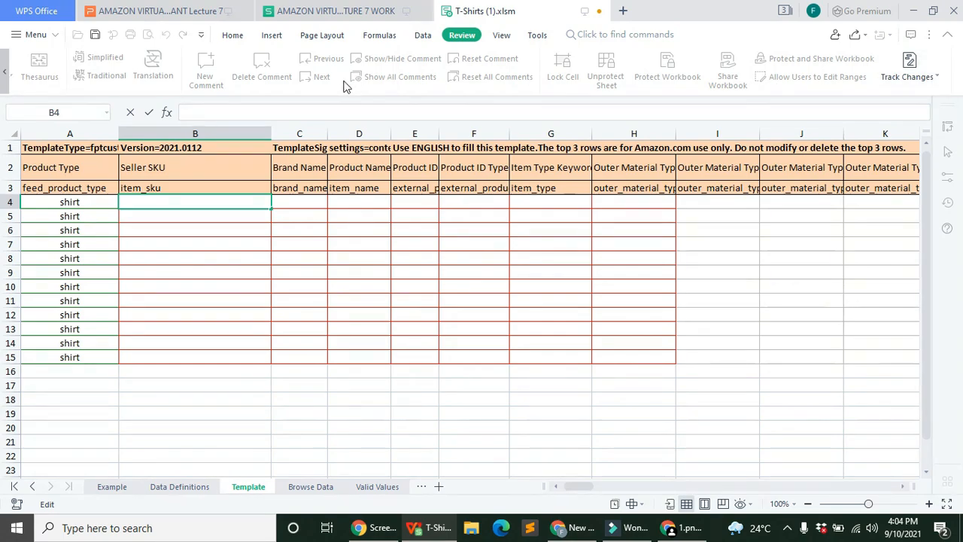
left_click(233, 35)
Step: Attempt to paste the copied SRT-CN into cell B4
right_click(245, 197)
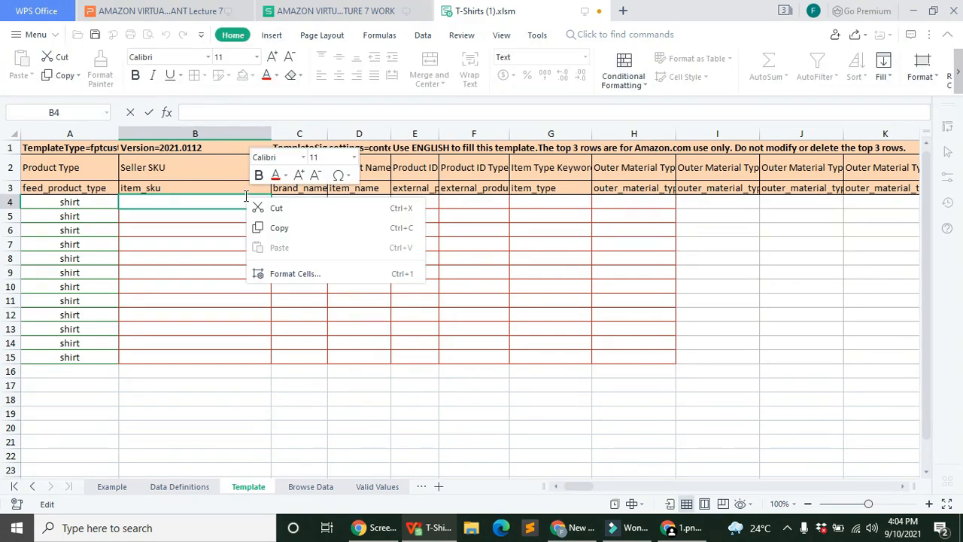
left_click(197, 200)
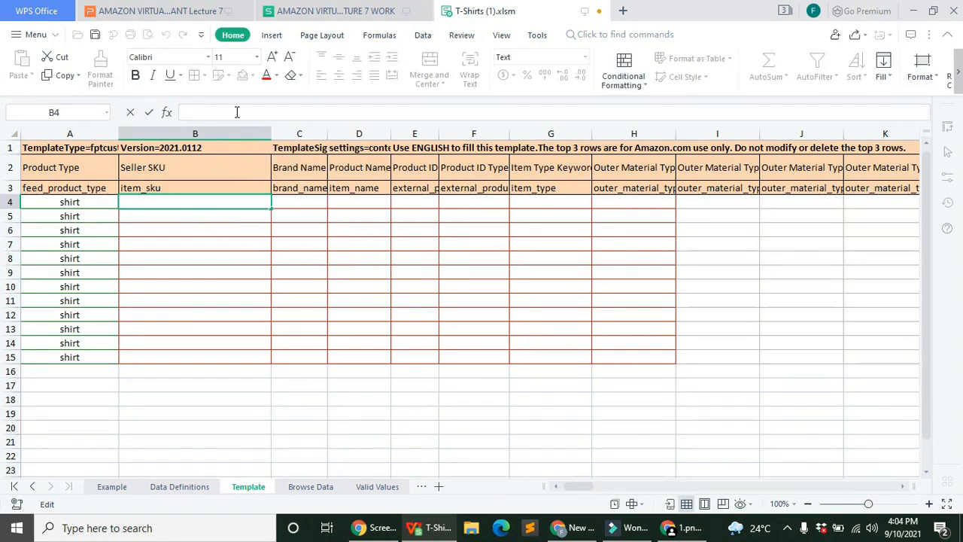
right_click(236, 112)
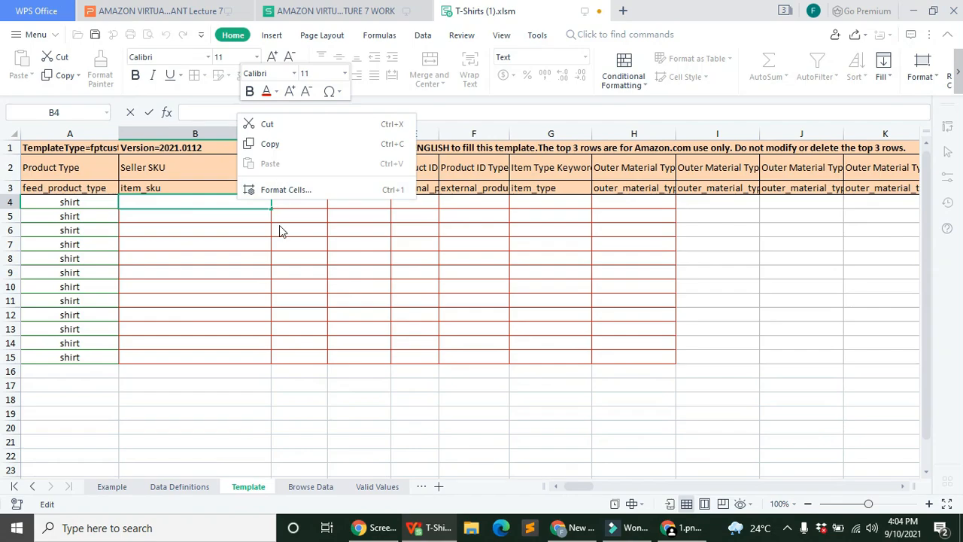
left_click(224, 230)
left_click(461, 35)
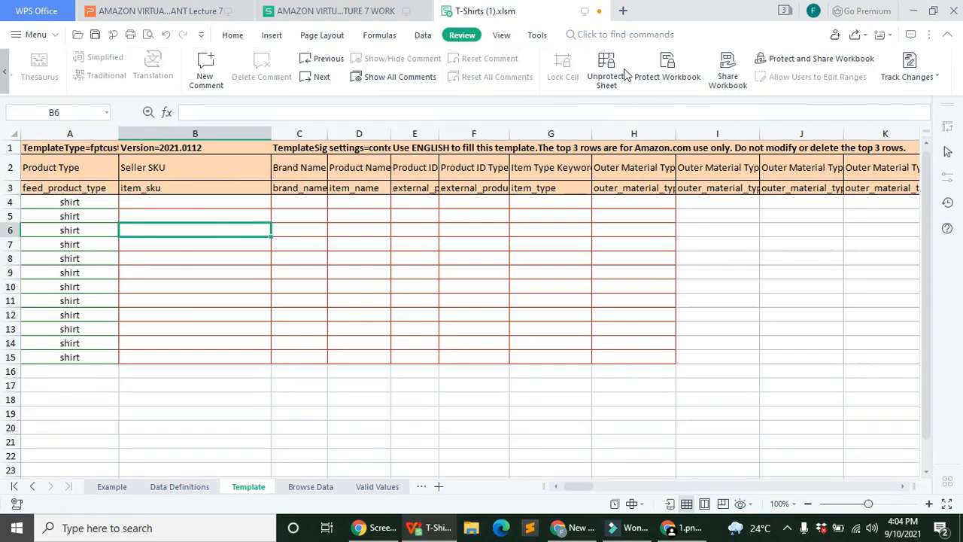
left_click(198, 201)
right_click(198, 201)
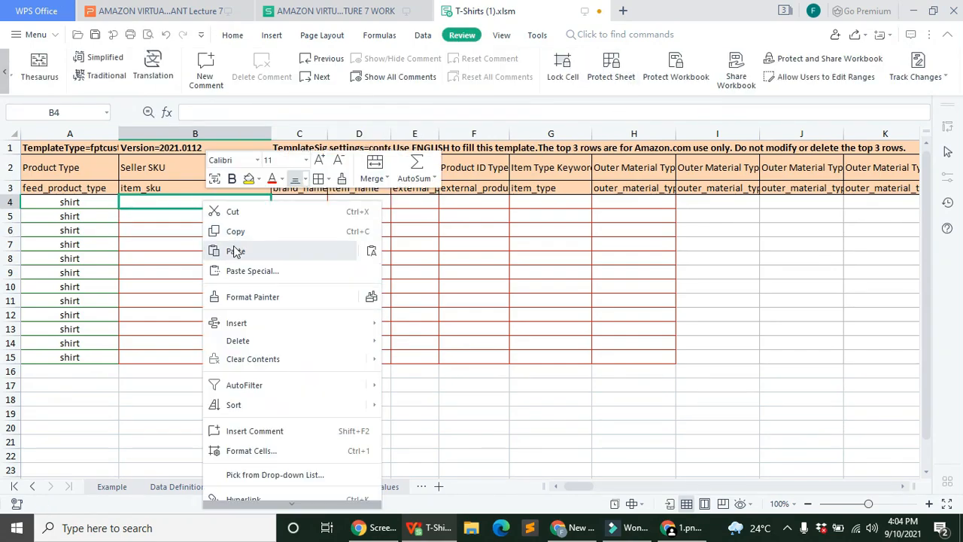
left_click(234, 251)
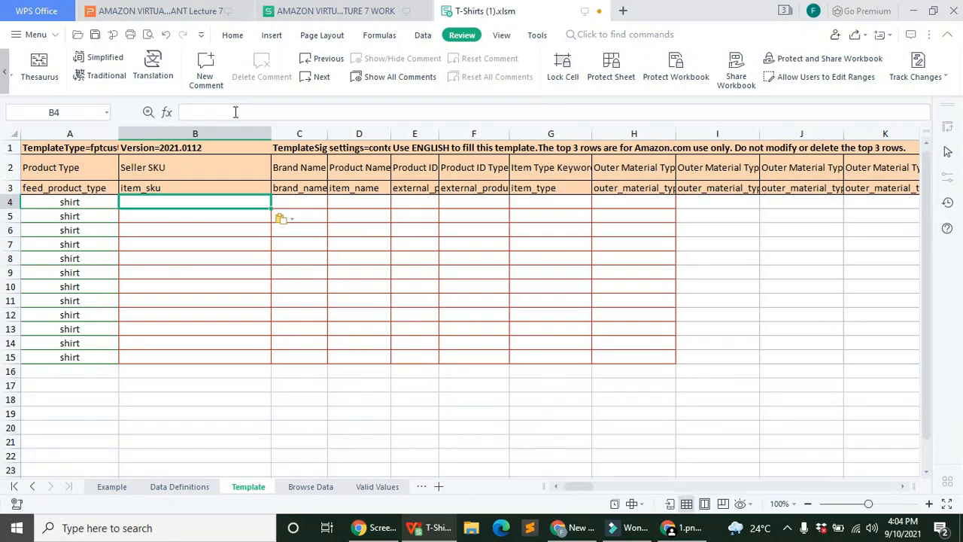
Step: Copy the SRT-CN text again, paste it into B4, and narrow column B
left_click(258, 114)
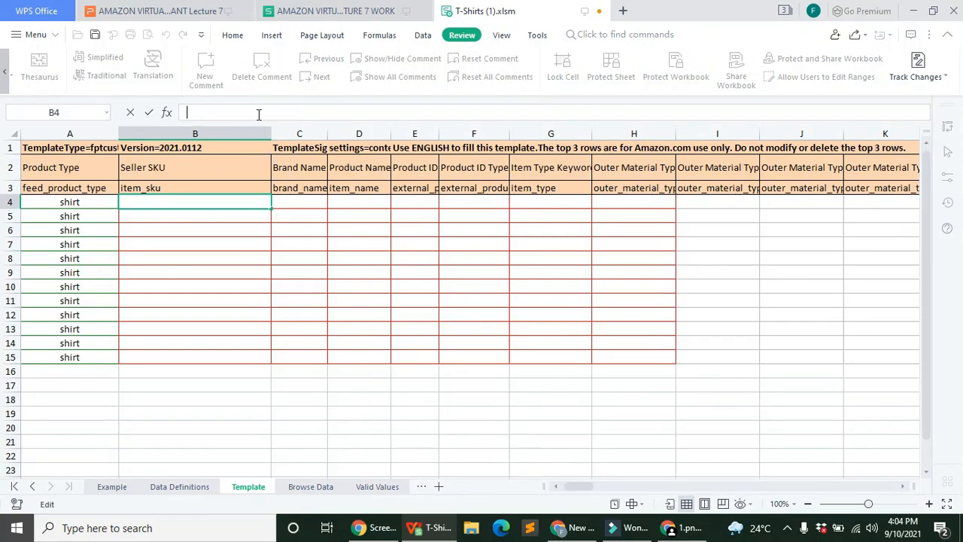
right_click(258, 113)
left_click(188, 205)
left_click(352, 11)
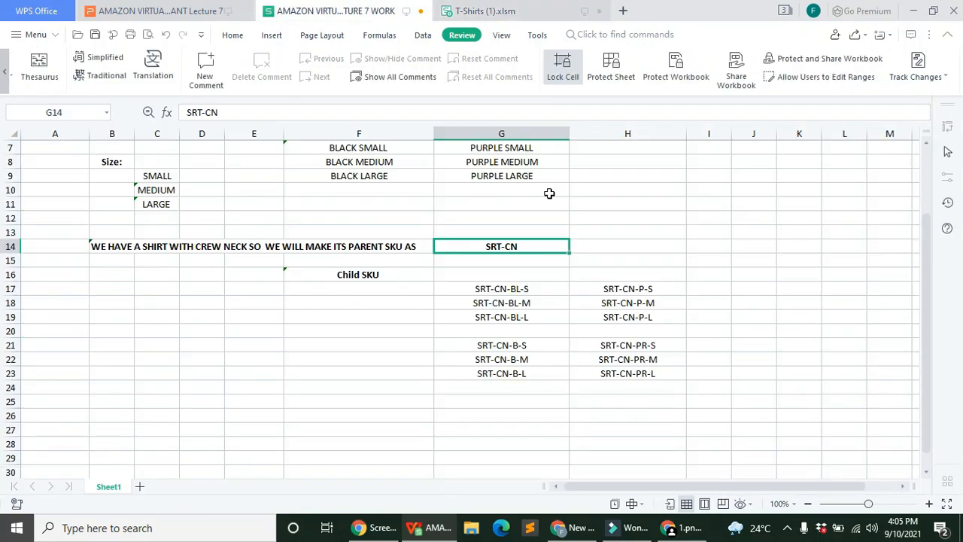
double_click(217, 112)
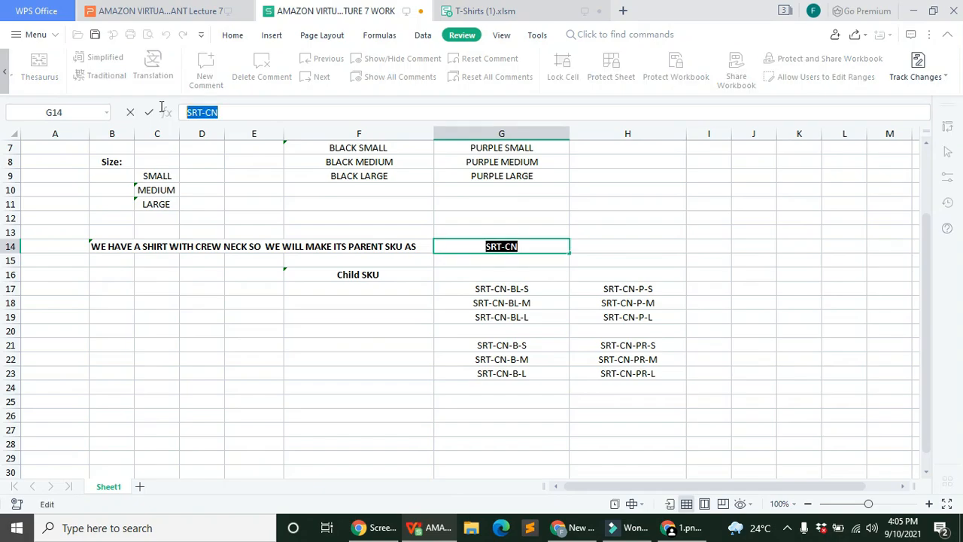
right_click(209, 113)
left_click(237, 139)
left_click(489, 10)
left_click(193, 204)
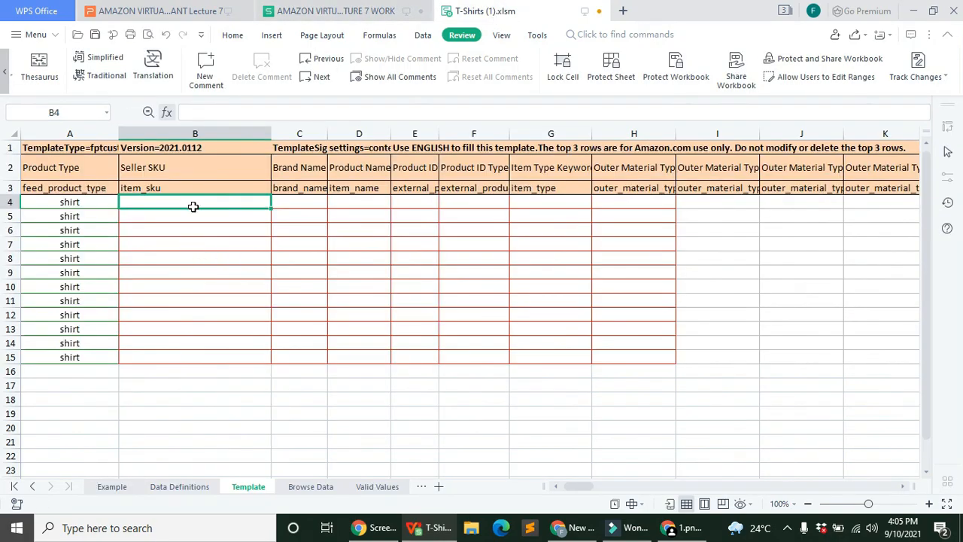
right_click(198, 203)
left_click(241, 249)
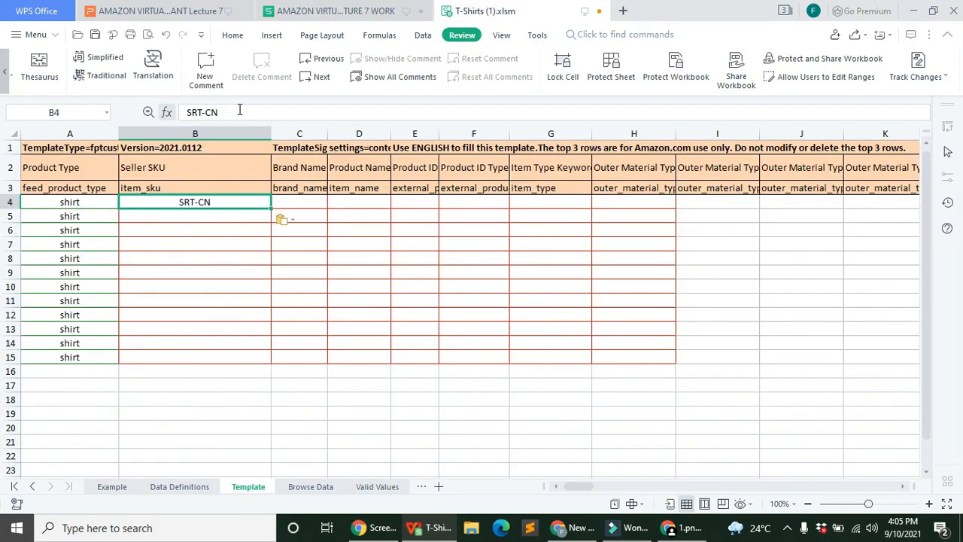
left_click_drag(271, 133, 214, 133)
left_click(185, 220)
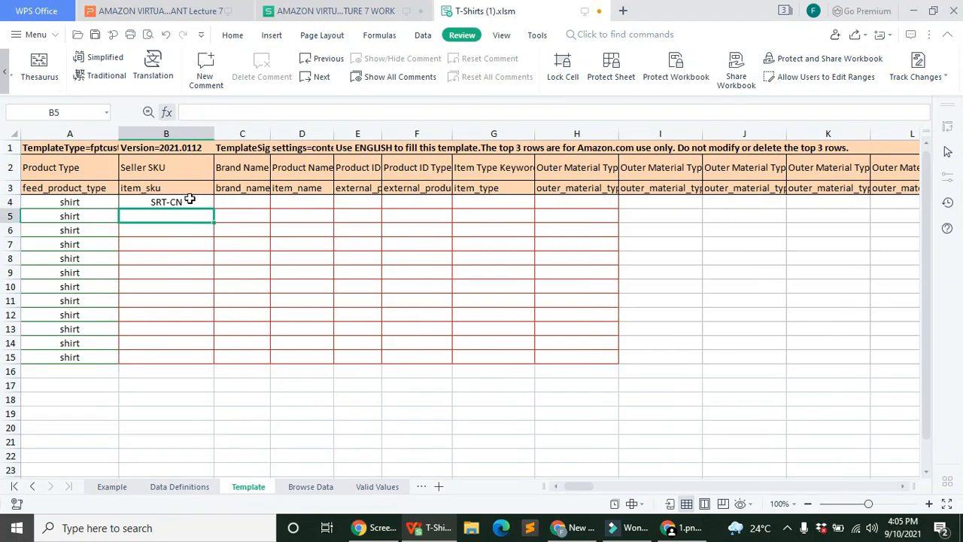
Step: Copy the three black child SKUs starting SRT-CN-BL-S and paste them into B5:B7
left_click(335, 10)
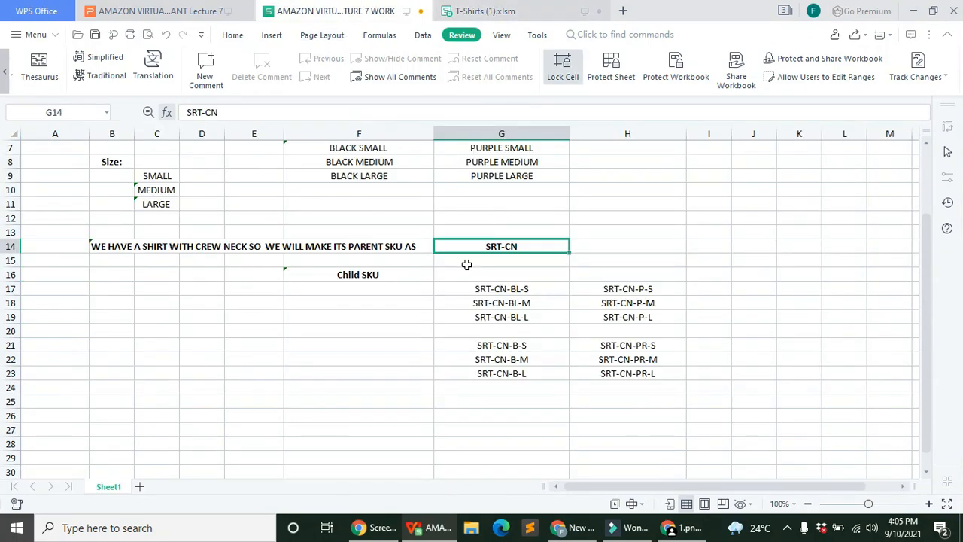
scroll(466, 264, "up", 2)
scroll(533, 357, "down", 3)
scroll(520, 301, "up", 1)
left_click(521, 292)
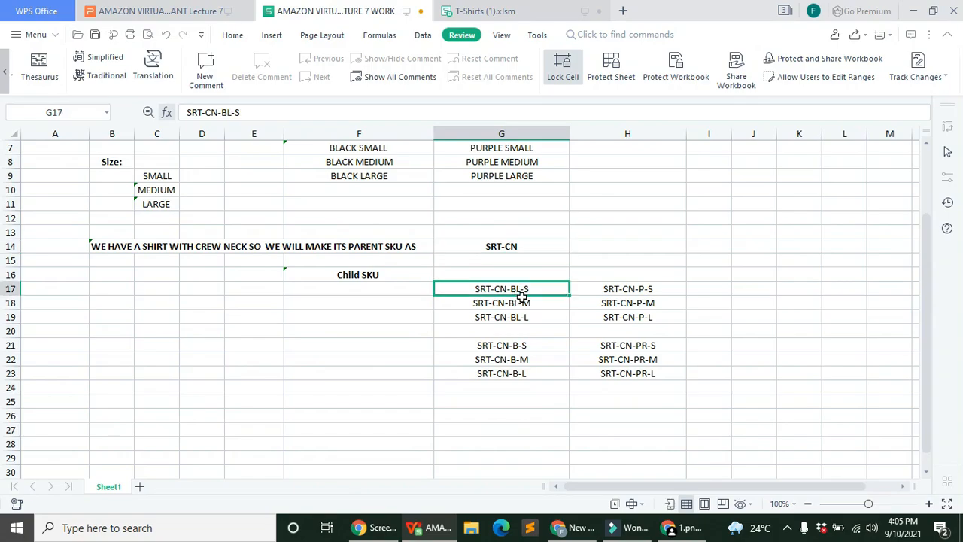
left_click_drag(520, 296, 499, 315)
right_click(527, 316)
left_click(531, 36)
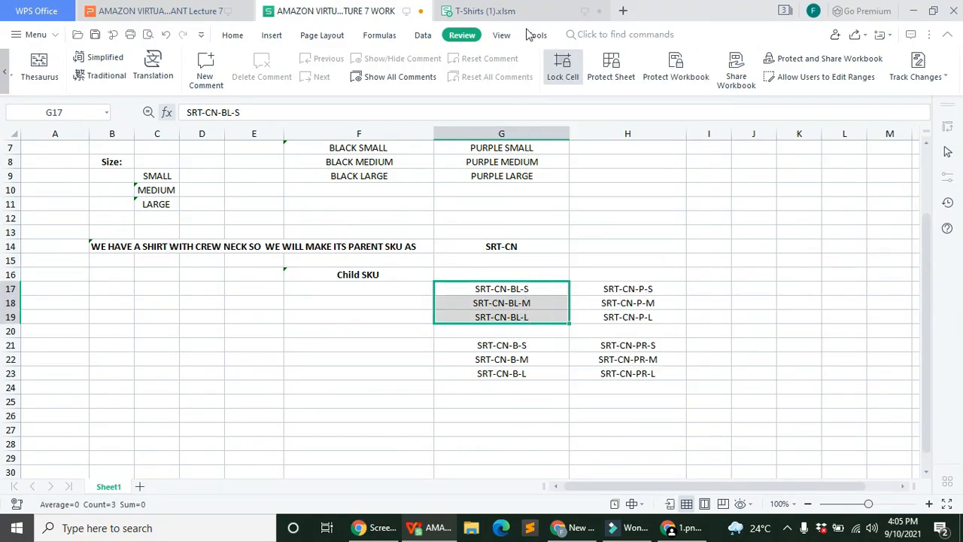
left_click(485, 11)
right_click(171, 217)
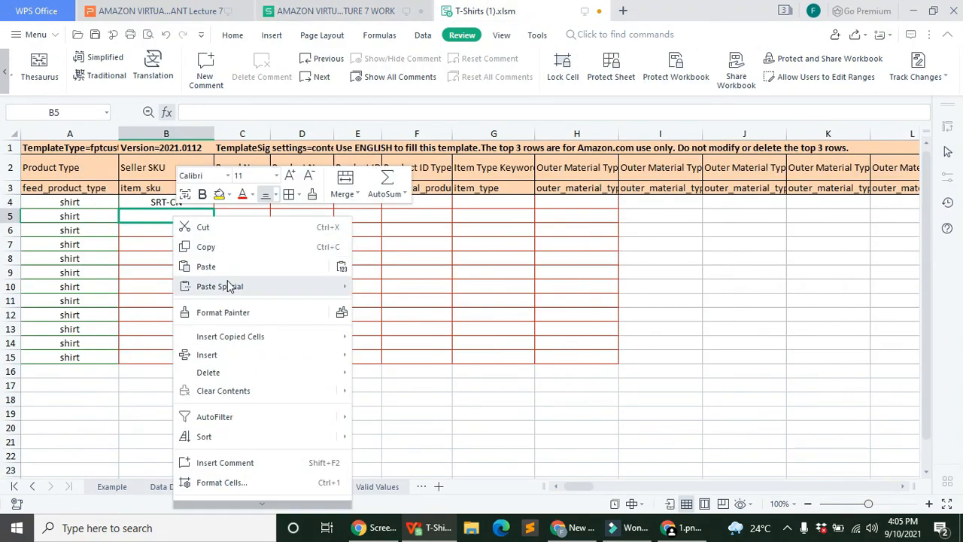
left_click(206, 267)
Step: Copy the purple child SKUs from H17:H19 into B8:B10
left_click(338, 11)
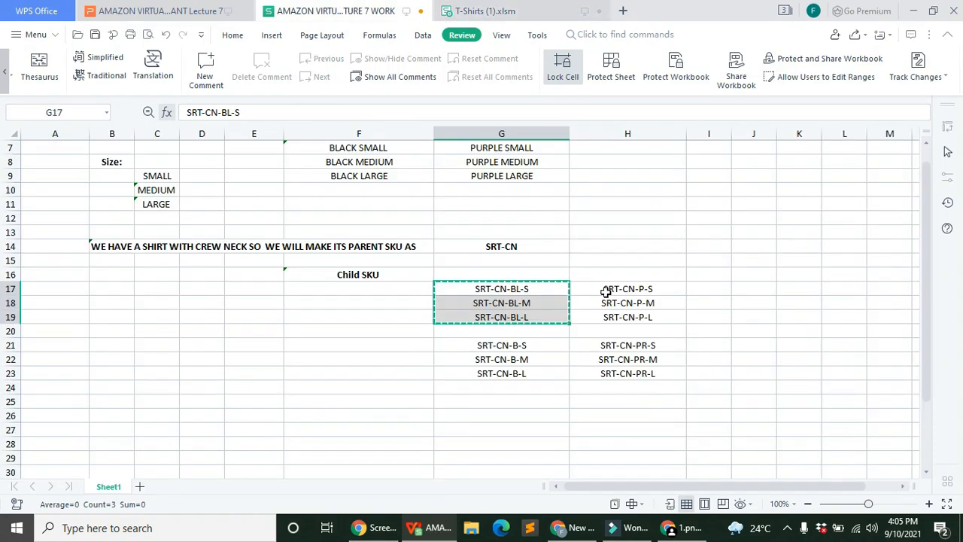
left_click_drag(606, 292, 627, 316)
right_click(627, 316)
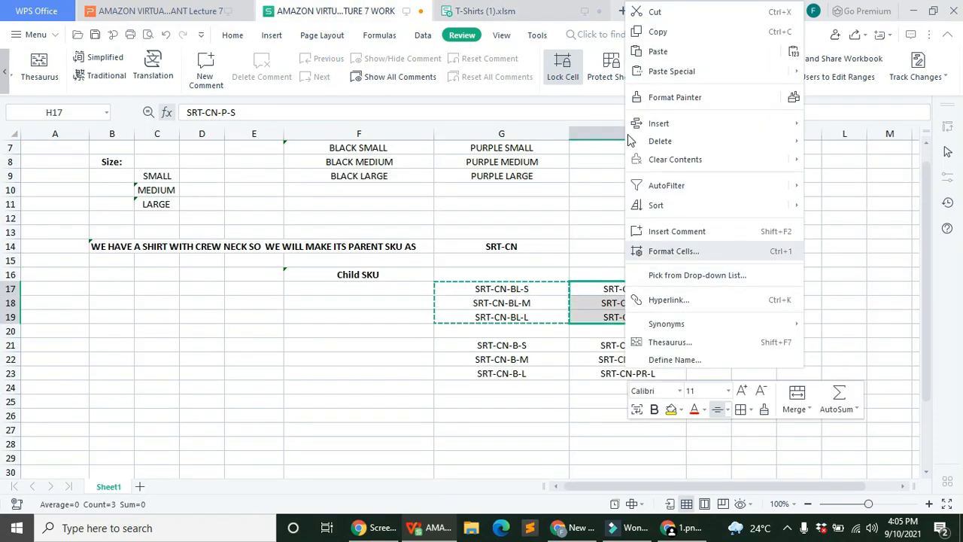
left_click(654, 32)
left_click(507, 9)
left_click(188, 259)
right_click(187, 260)
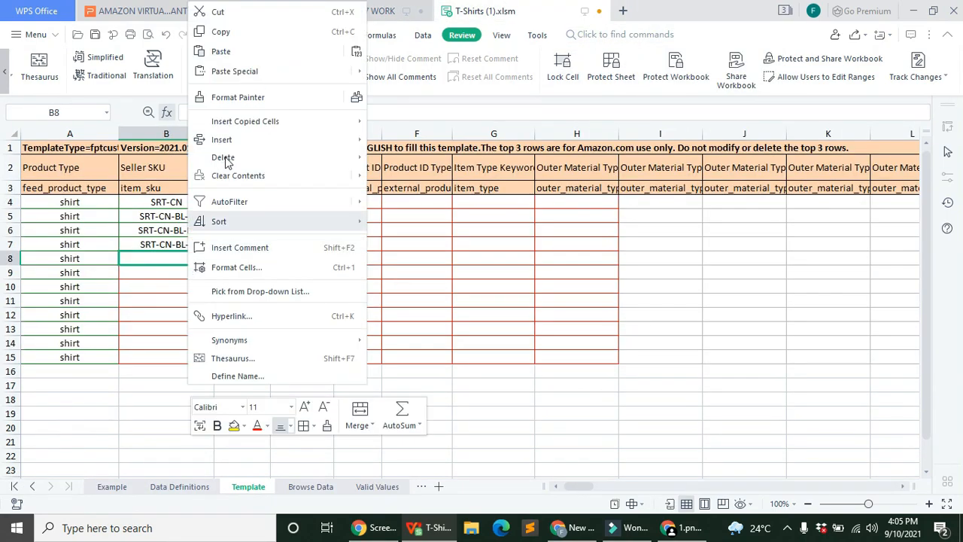
left_click(221, 51)
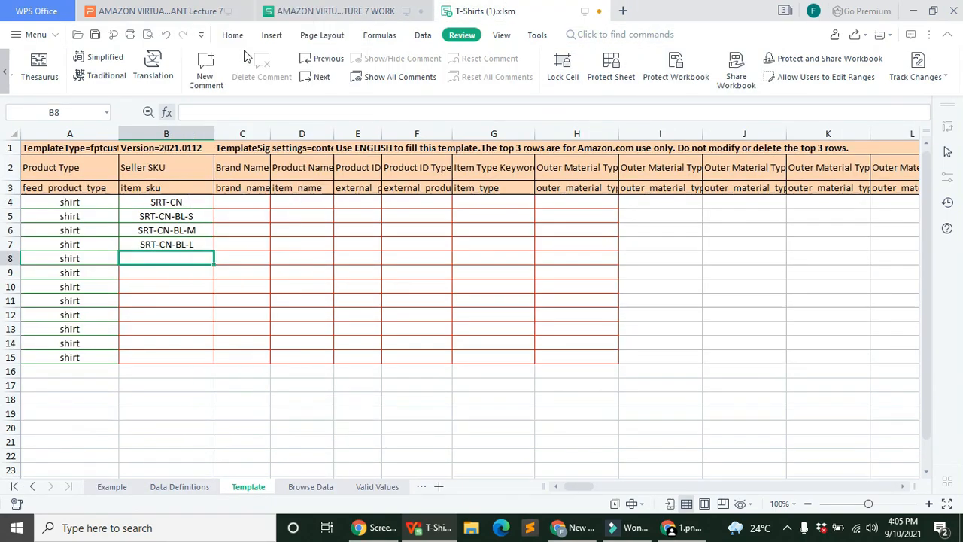
Step: Copy the SRT-CN-B child SKUs from G21:G23 into B11:B13
left_click(362, 12)
left_click_drag(499, 341, 510, 376)
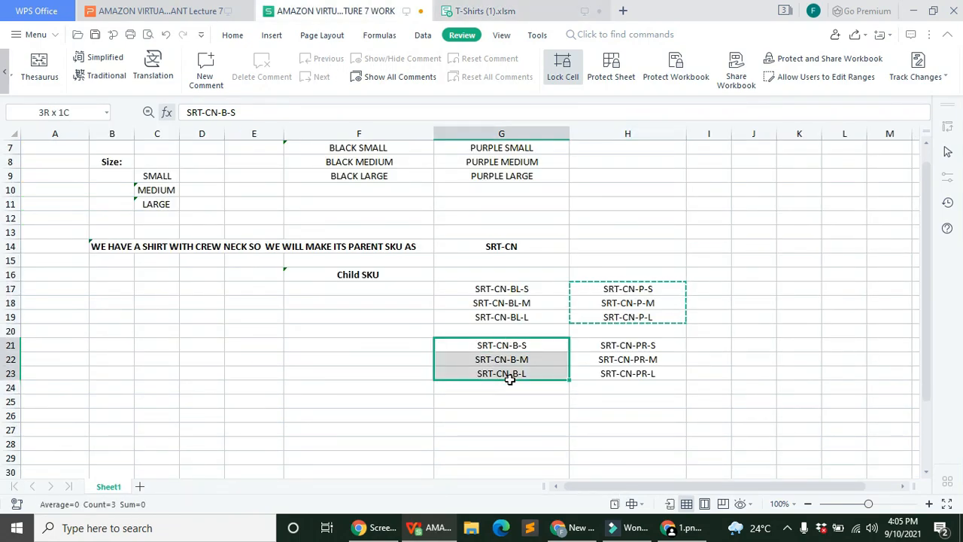
right_click(515, 371)
left_click(547, 32)
left_click(474, 11)
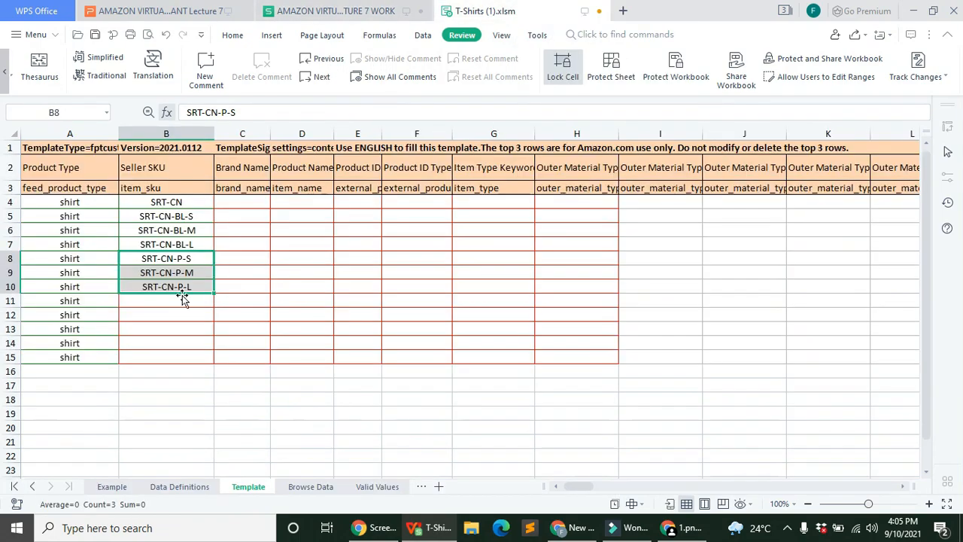
right_click(167, 301)
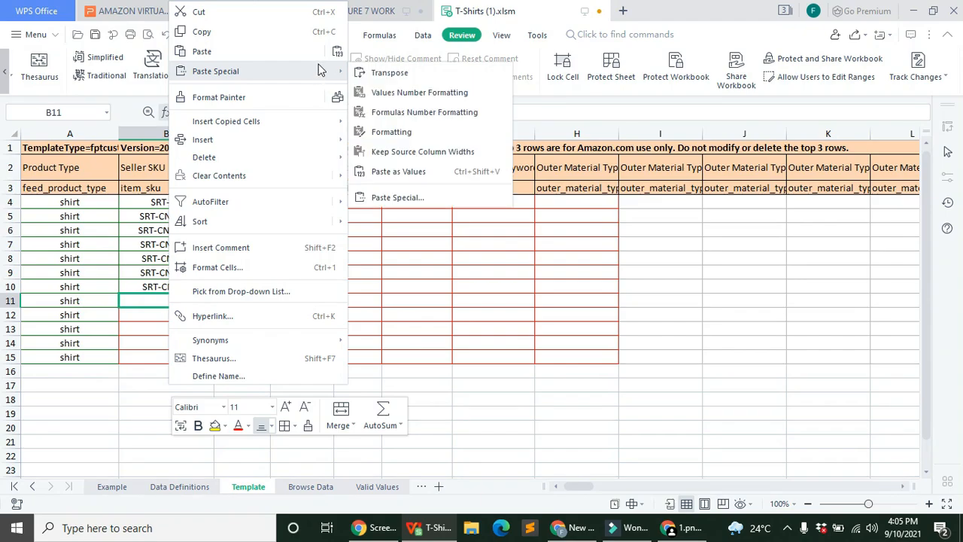
left_click(290, 52)
Step: Copy the SRT-CN-PR child SKUs from H21:H23 into B14:B16
left_click(391, 11)
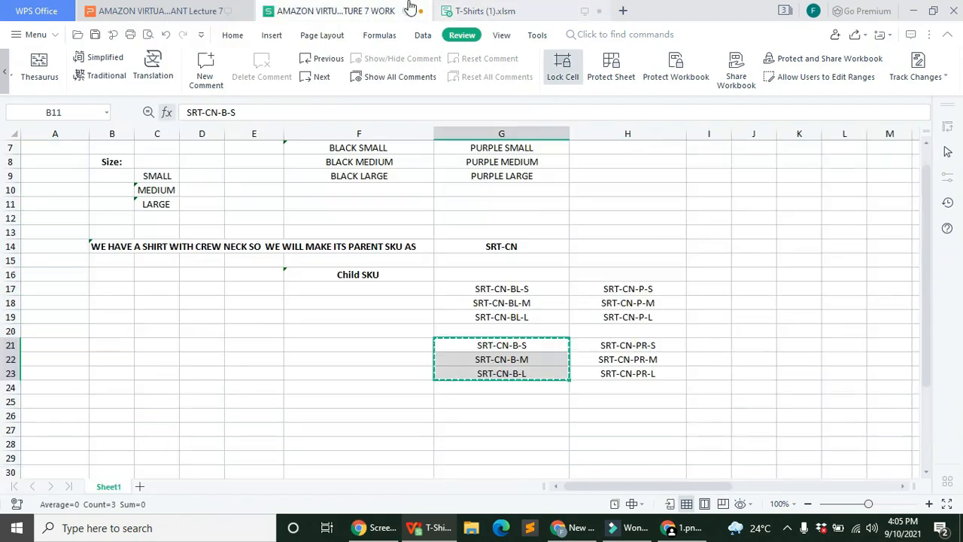
left_click_drag(618, 343, 629, 371)
right_click(630, 371)
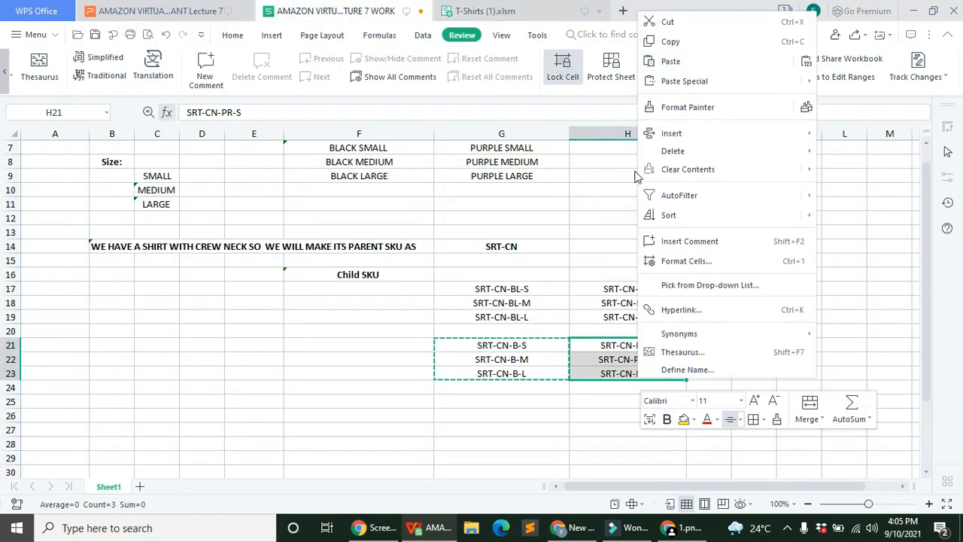
left_click(669, 37)
left_click(466, 10)
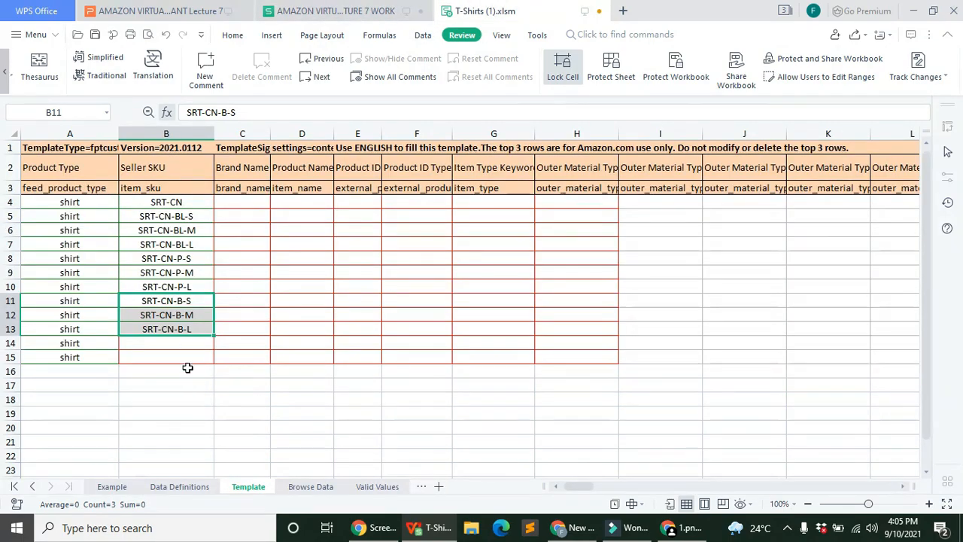
right_click(168, 342)
left_click(263, 51)
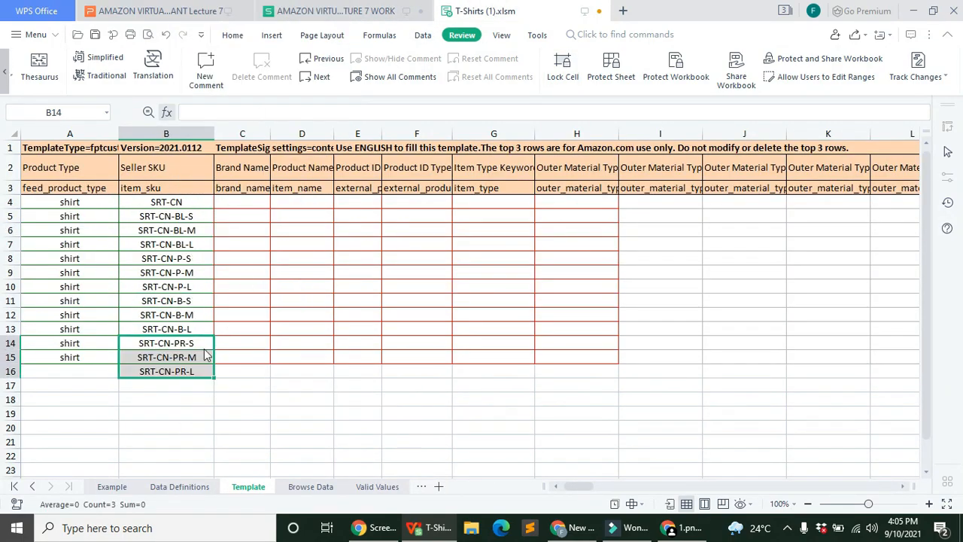
Step: Extend 'shirt' in the Product Type column down to row 16
left_click(90, 357)
left_click_drag(125, 362, 124, 376)
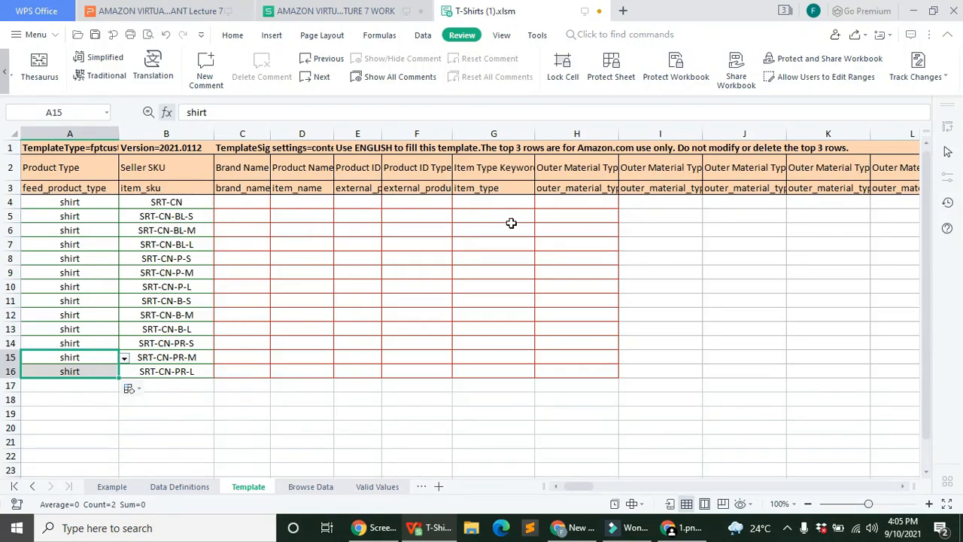
left_click(274, 131)
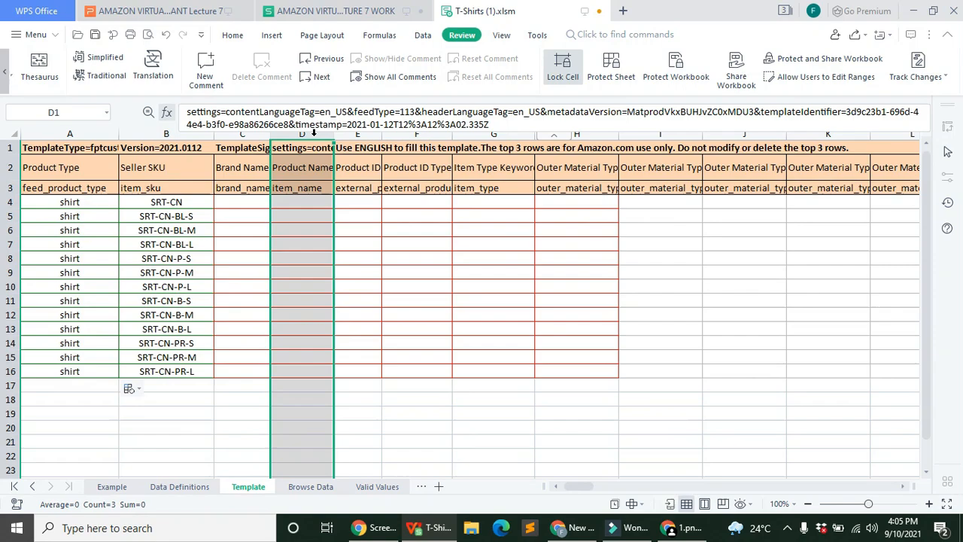
Step: Widen the Brand Name column C
left_click(258, 134)
left_click_drag(270, 134, 312, 133)
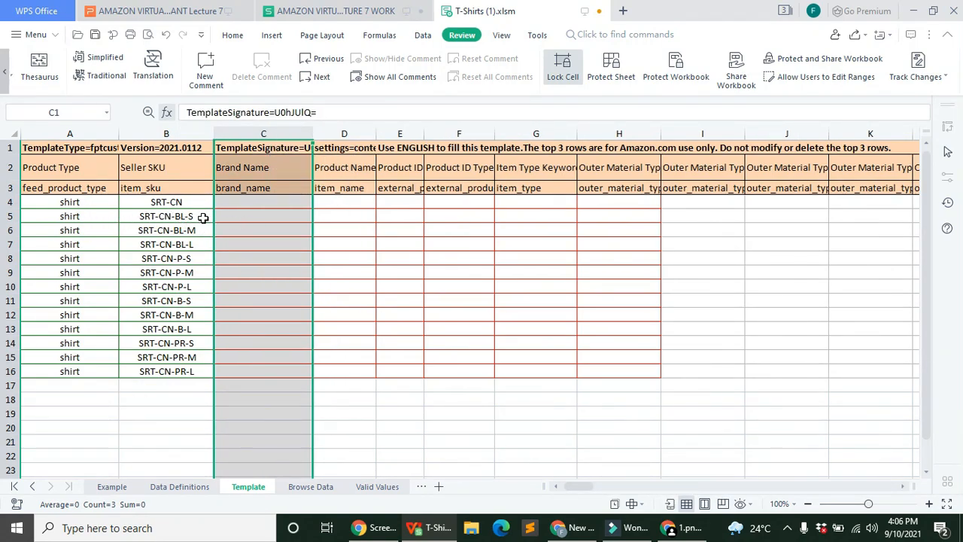
left_click(294, 218)
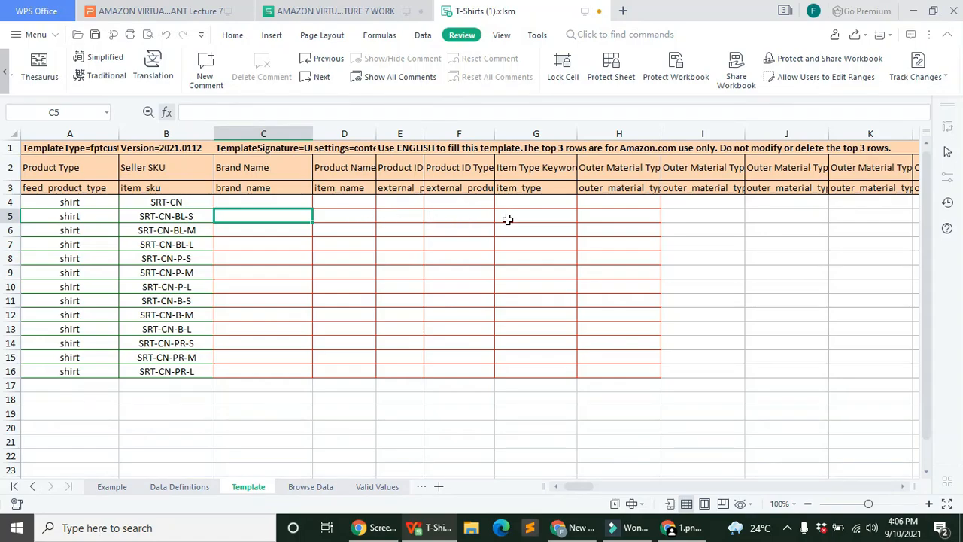
left_click(131, 221)
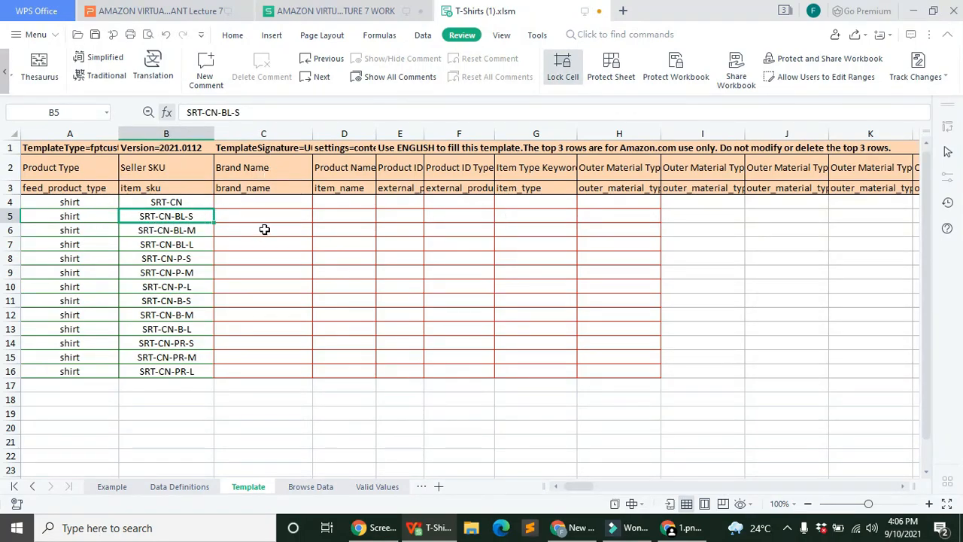
Step: Enter the brand name in C4 and fill it down to C16
left_click(277, 205)
left_click(346, 109)
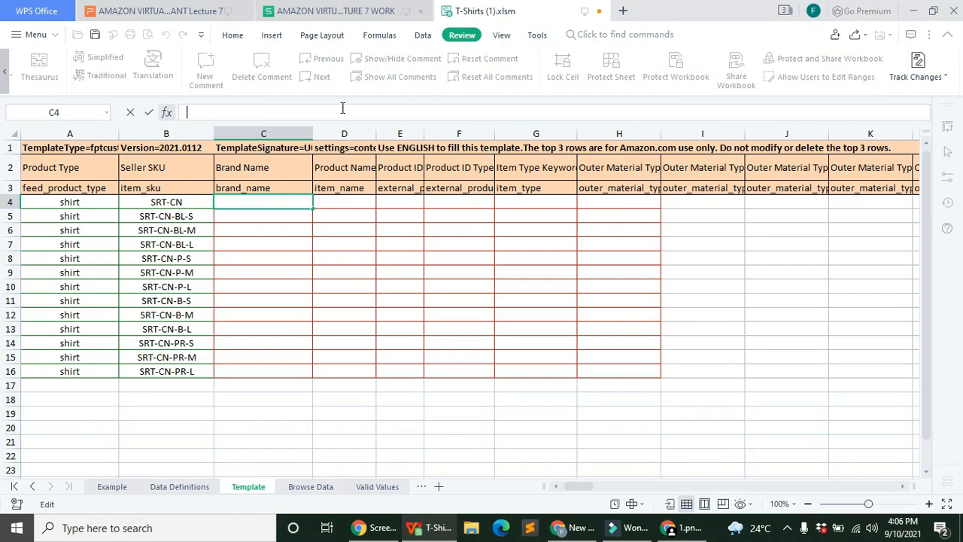
type("Fatima")
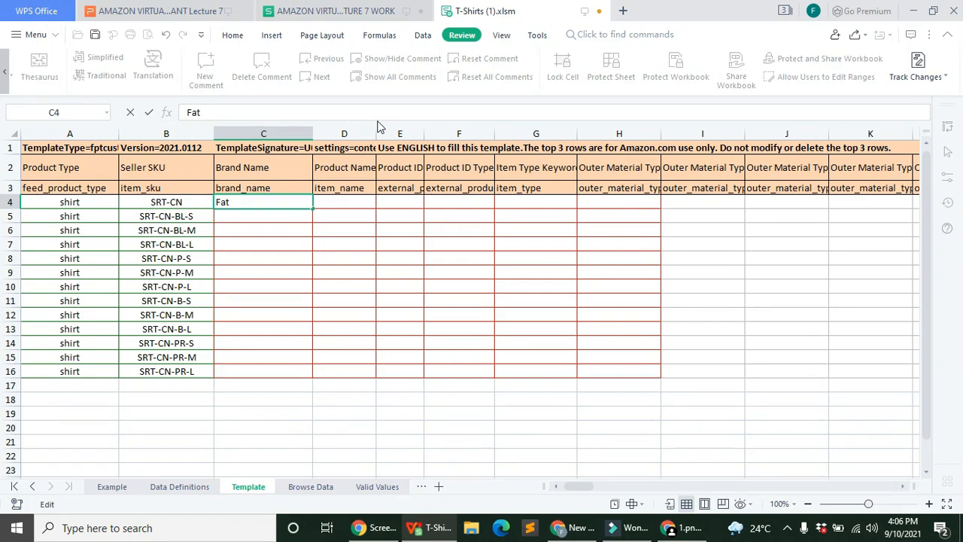
left_click(395, 413)
left_click(290, 205)
left_click_drag(308, 206, 313, 374)
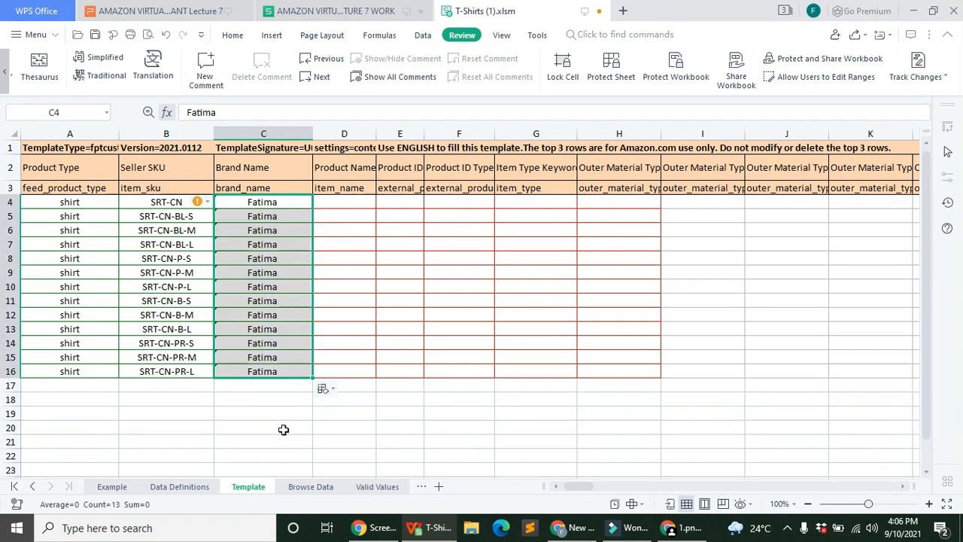
left_click(394, 429)
left_click(360, 133)
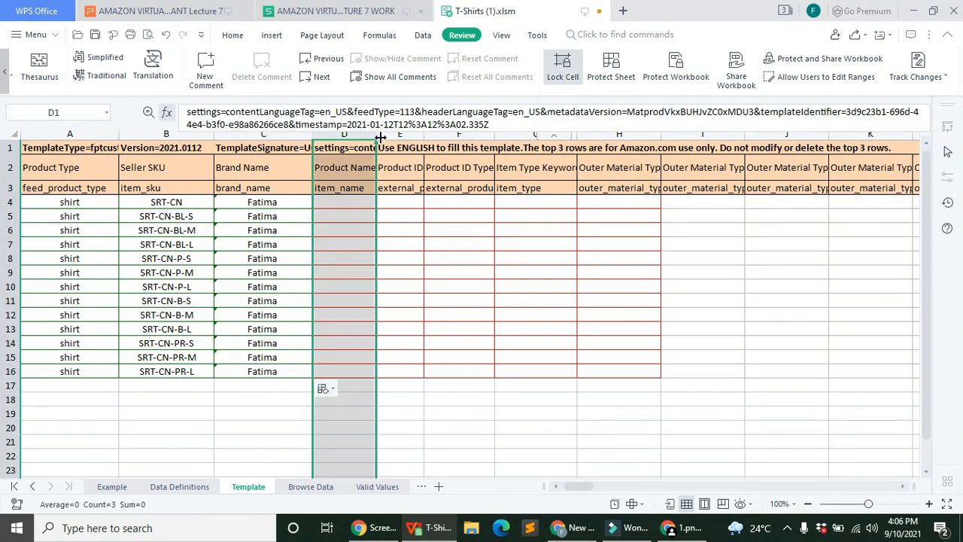
Step: Drag Product Name column D far wider and select cell D4
left_click_drag(381, 137, 743, 134)
left_click(719, 400)
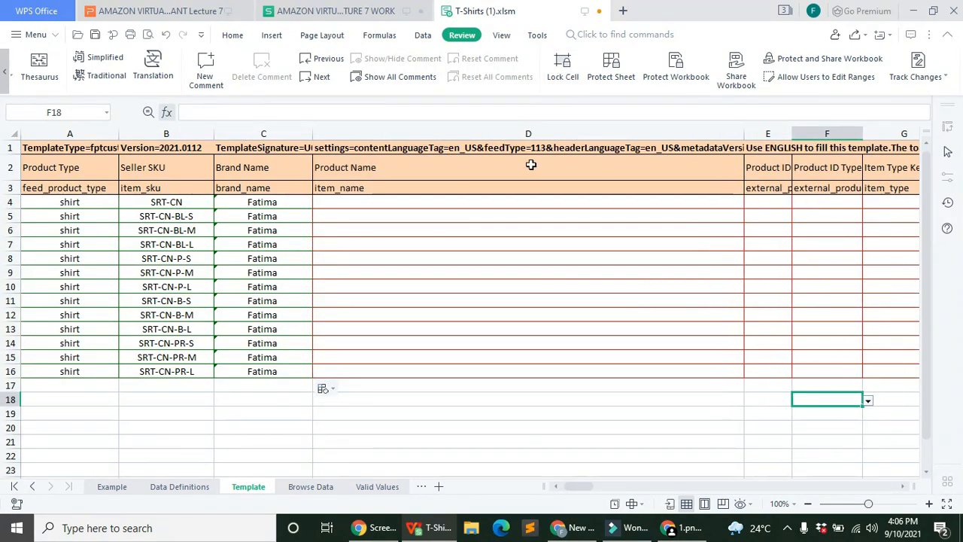
left_click(401, 202)
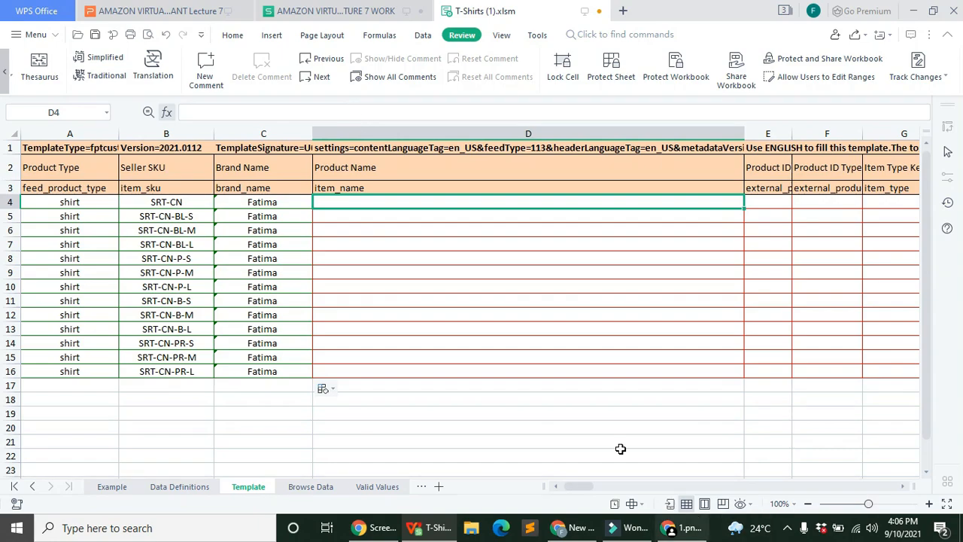
Step: Go to Amazon UK via Google and search for 'shirt for men'
left_click(575, 527)
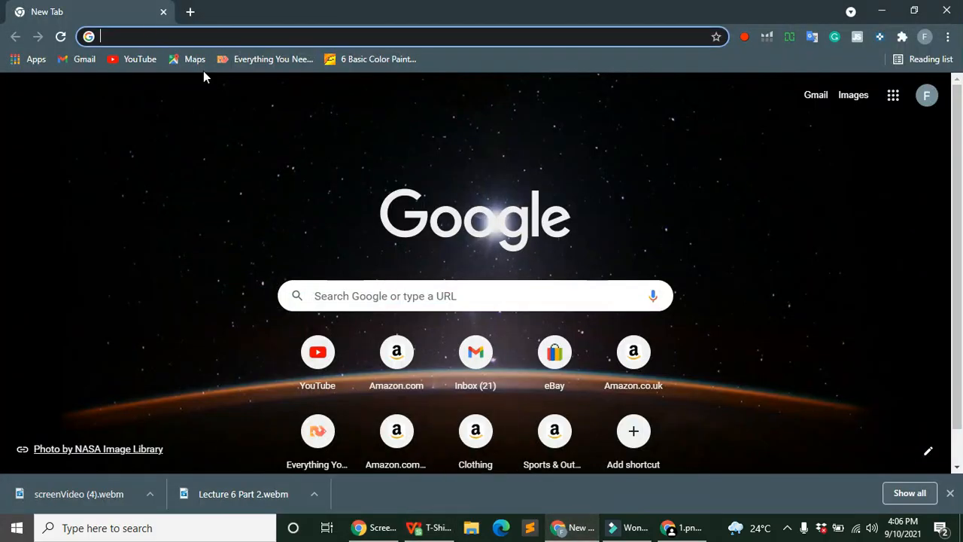
left_click(150, 42)
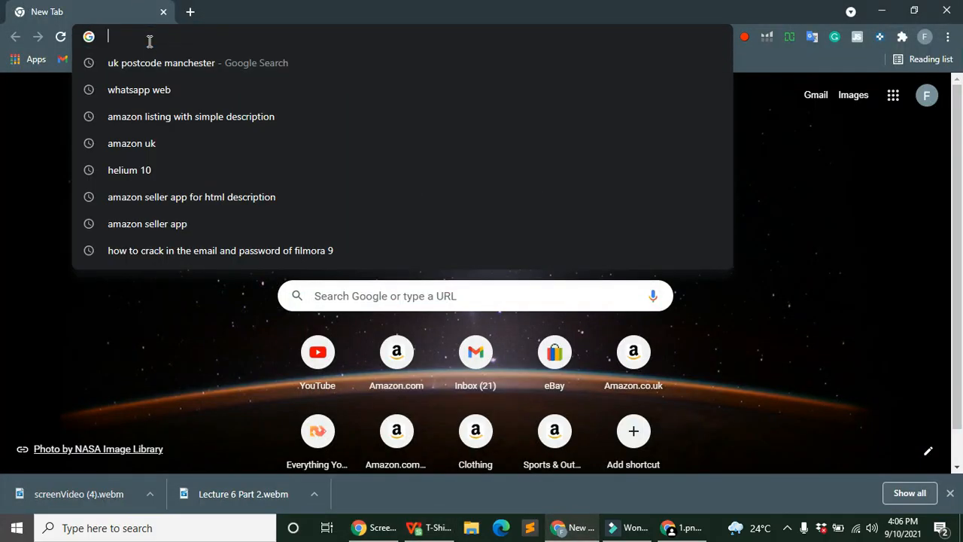
key("Down")
key("Down")
key("Down")
key("Down")
key("Return")
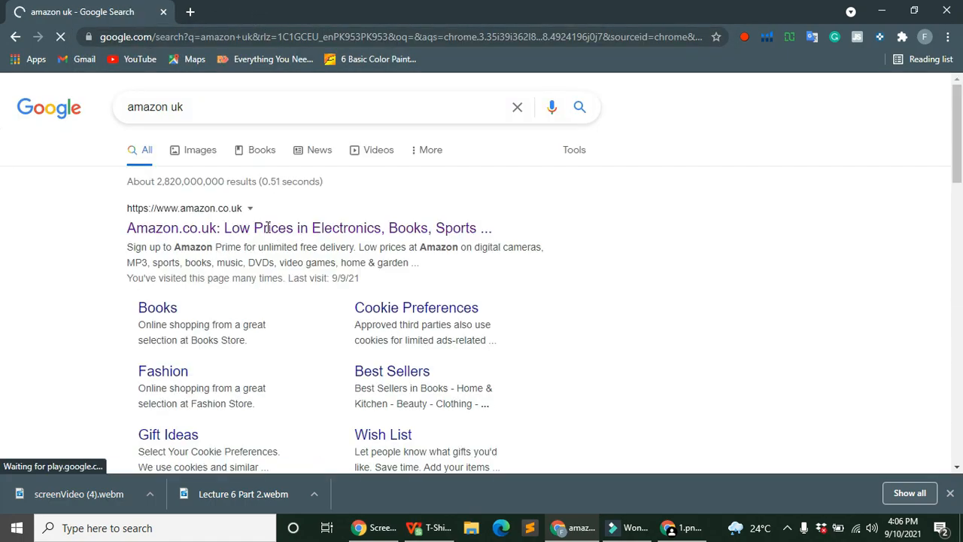
left_click(268, 228)
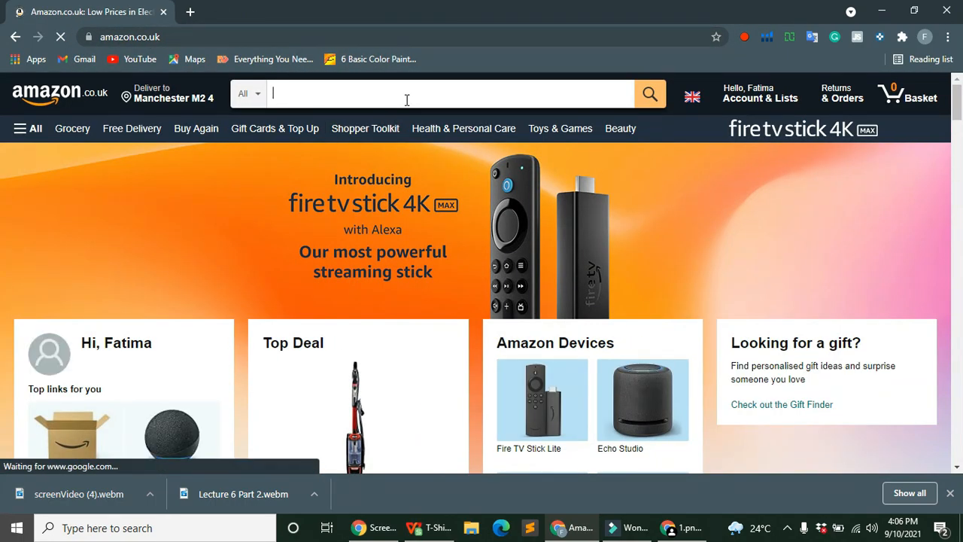
type("shirt ")
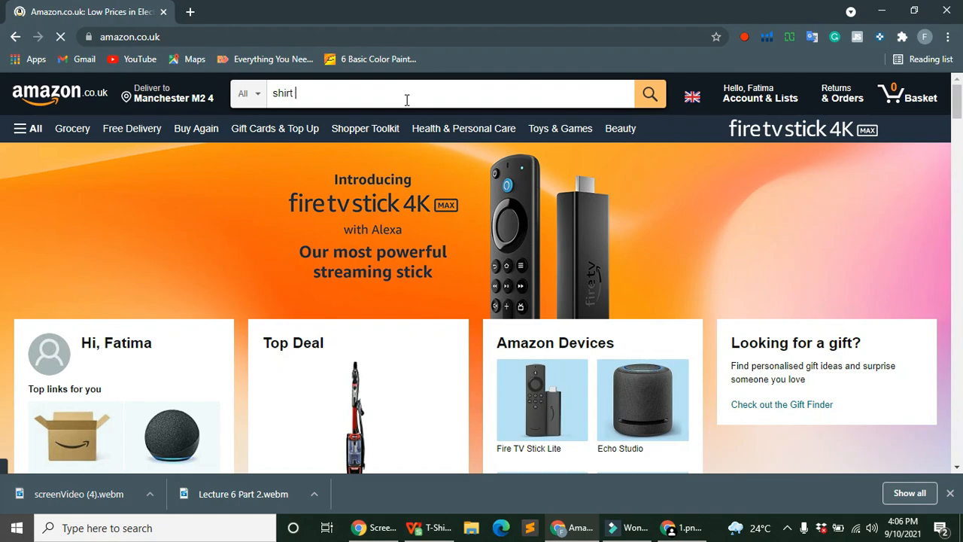
type("for men")
key("Return")
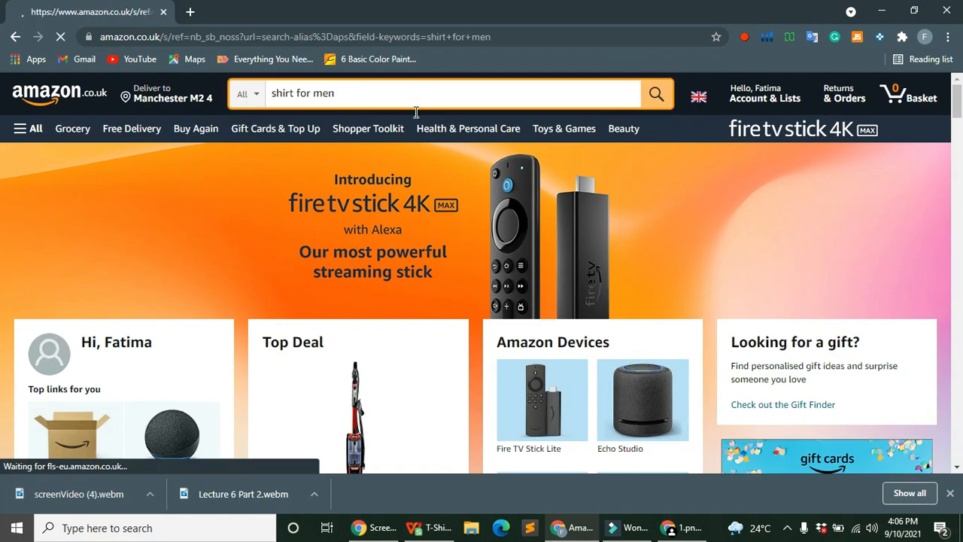
Step: Open the TUDUZ hooded sweater result in a new tab and switch to it
scroll(452, 257, "down", 5)
scroll(452, 258, "down", 1)
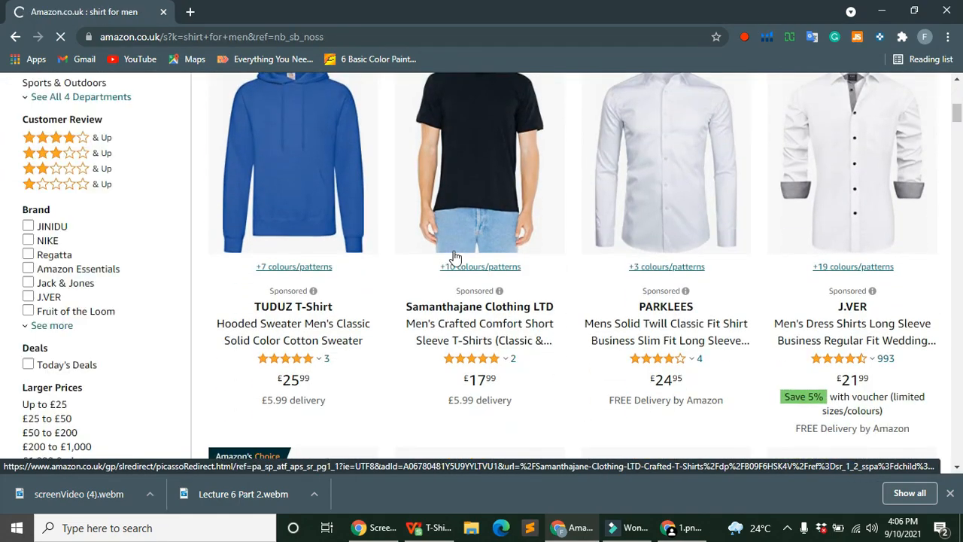
right_click(285, 160)
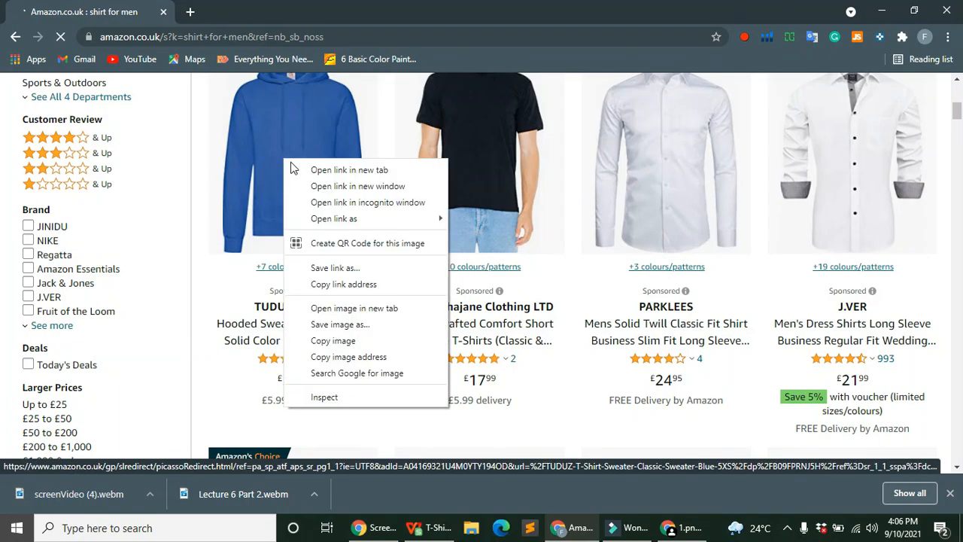
left_click(344, 168)
key("ctrl+Tab")
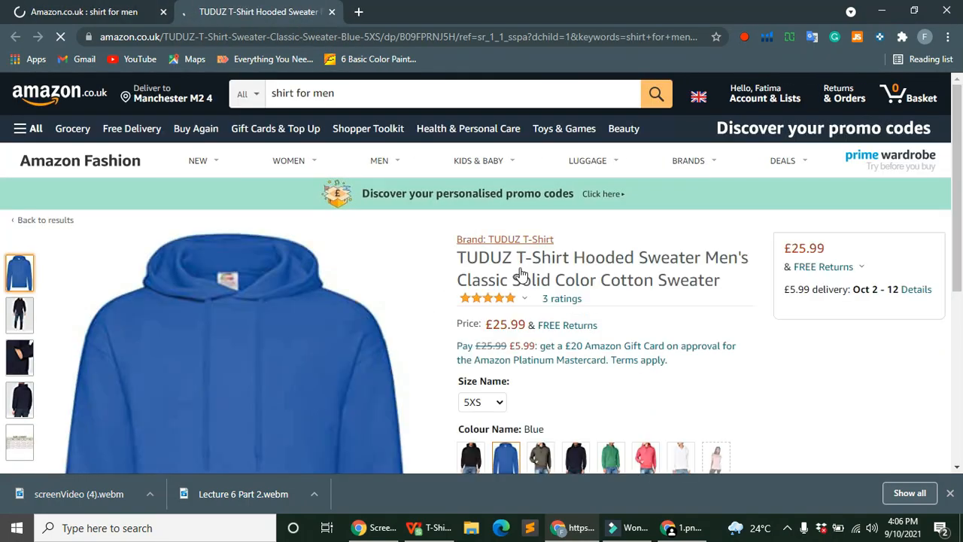
Step: Copy the product title without the TUDUZ brand name
scroll(490, 182, "down", 1)
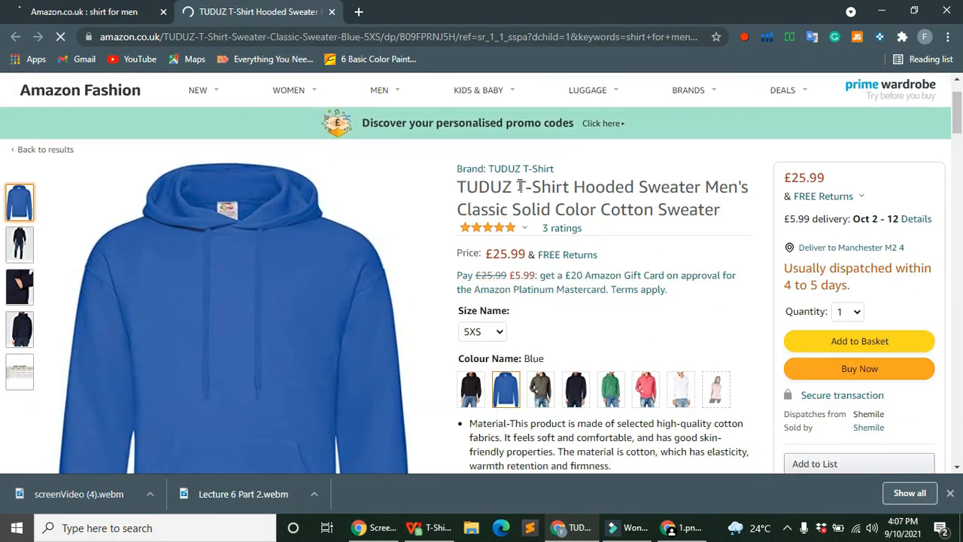
left_click_drag(519, 187, 705, 216)
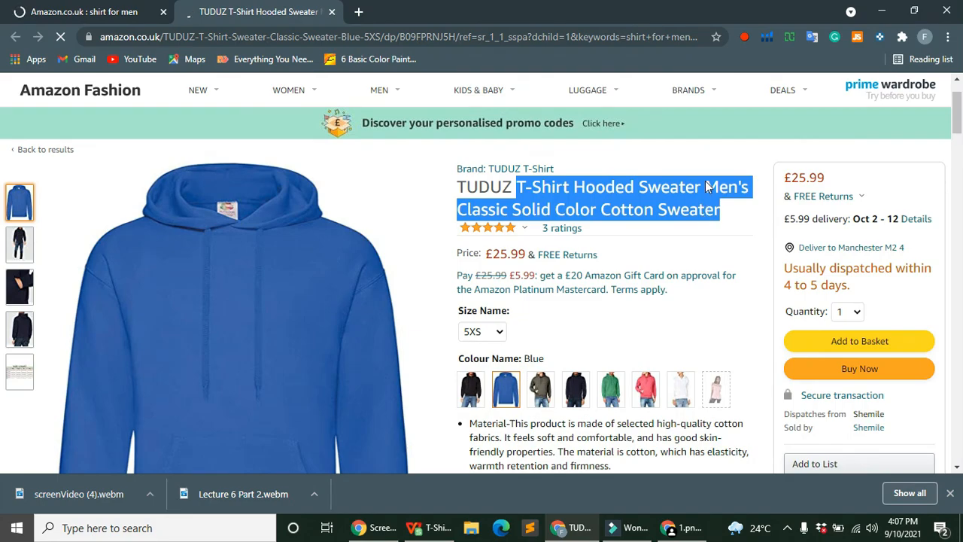
right_click(707, 186)
left_click(639, 192)
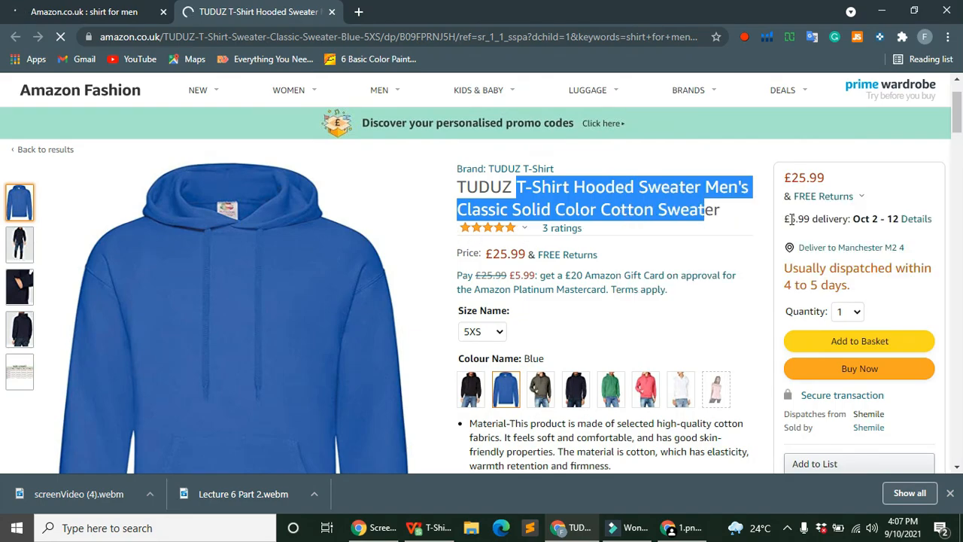
left_click(724, 217)
left_click_drag(720, 209, 521, 190)
left_click(721, 214)
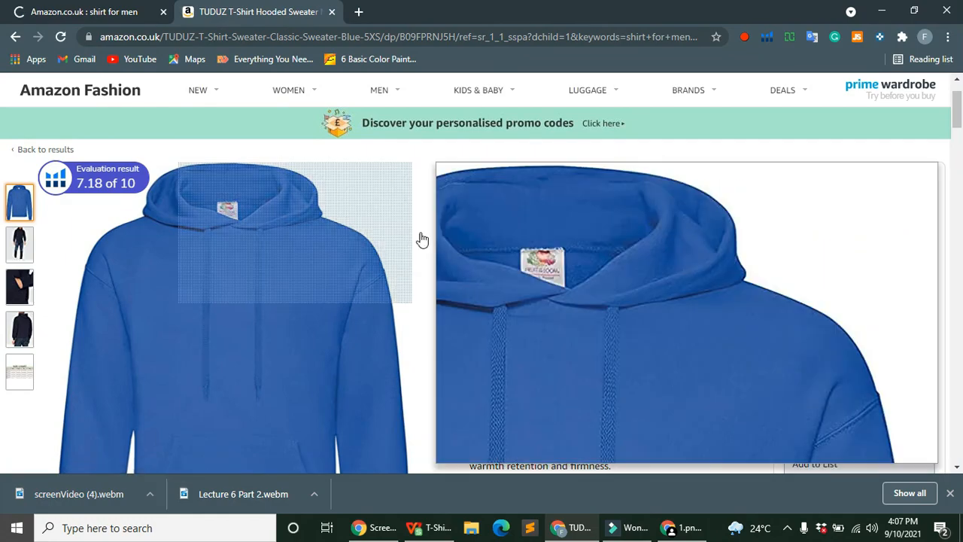
left_click(570, 265)
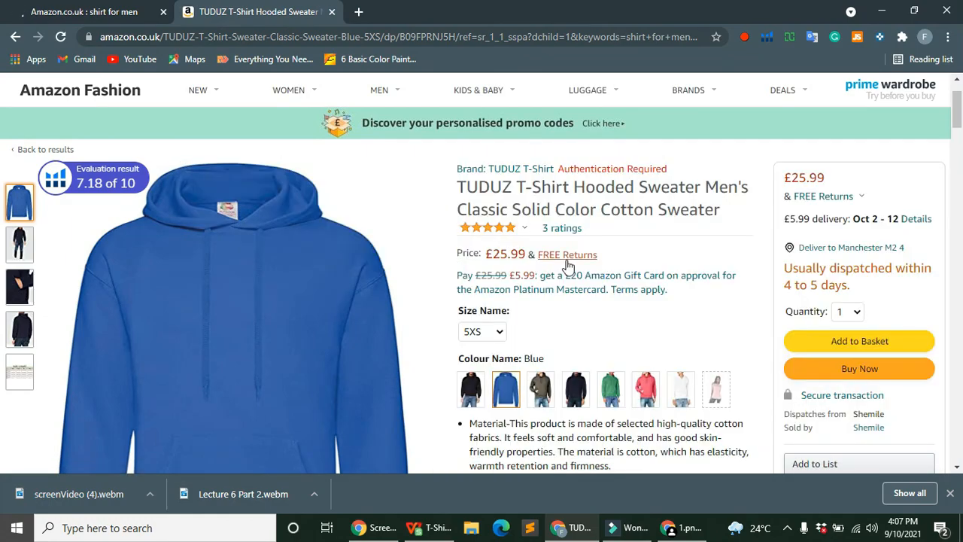
Step: Dismiss the downloads bar and recopy the title after 'TUDUZ'
scroll(576, 263, "down", 1)
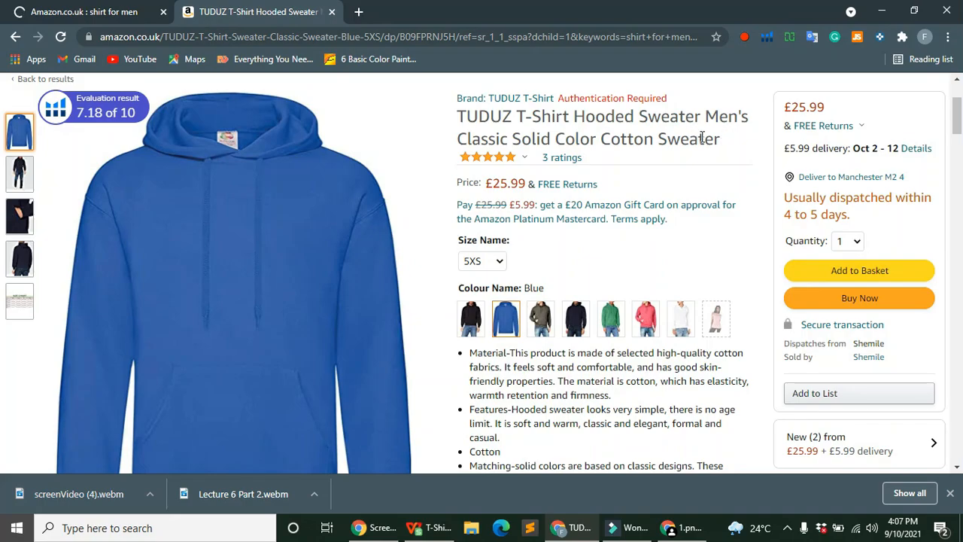
left_click_drag(720, 139, 460, 113)
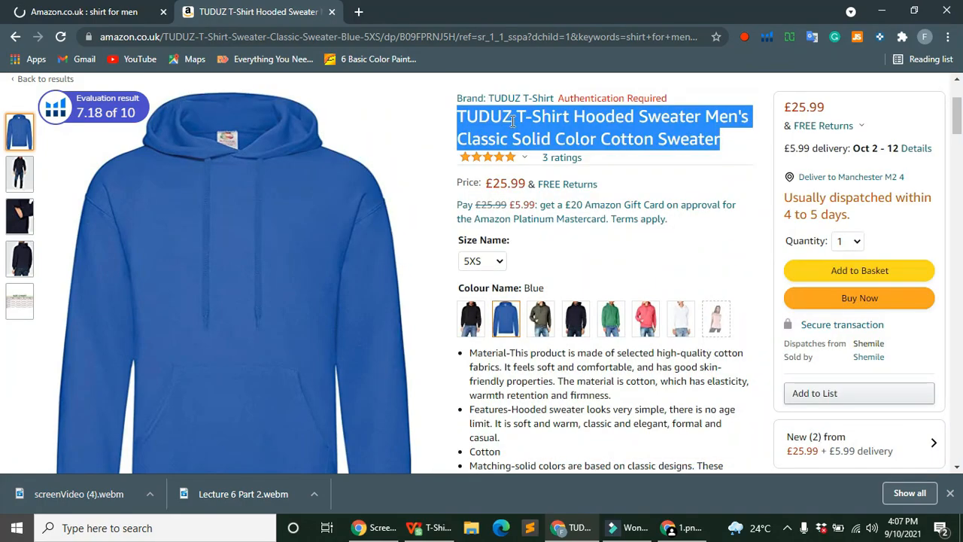
left_click(716, 140)
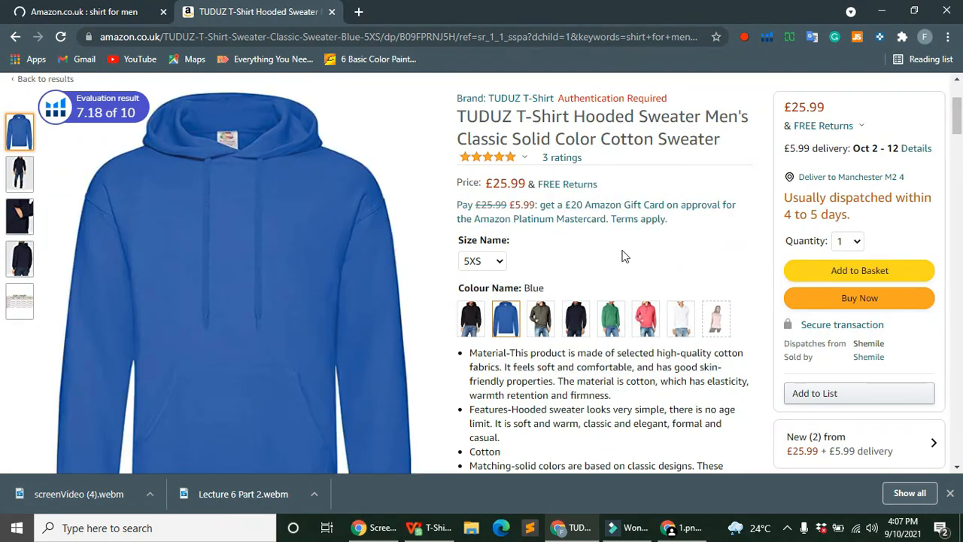
left_click(950, 492)
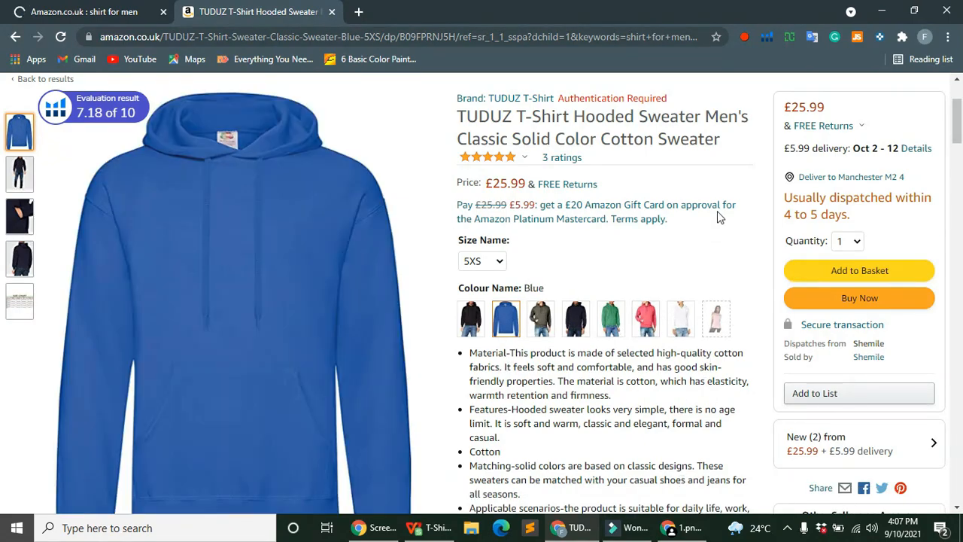
left_click_drag(721, 140, 521, 124)
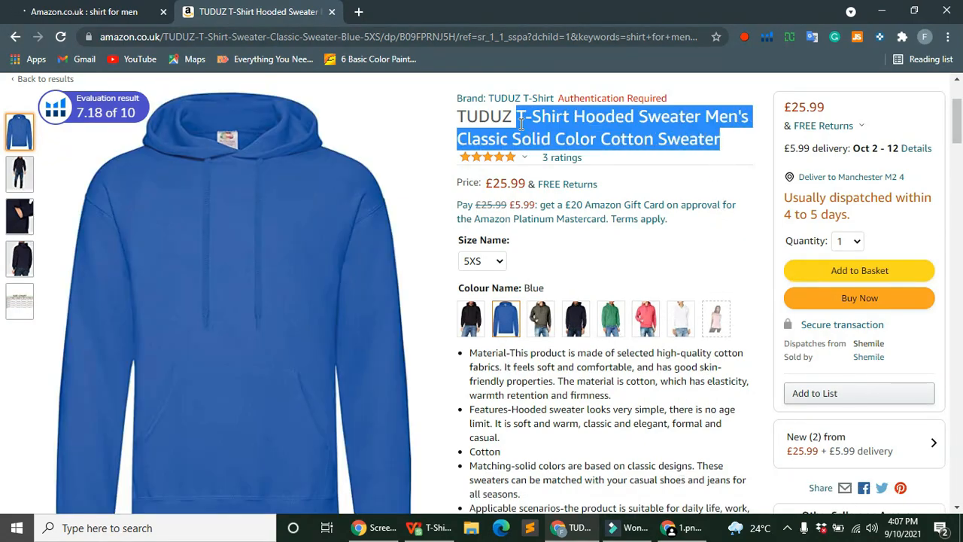
right_click(536, 130)
left_click(543, 134)
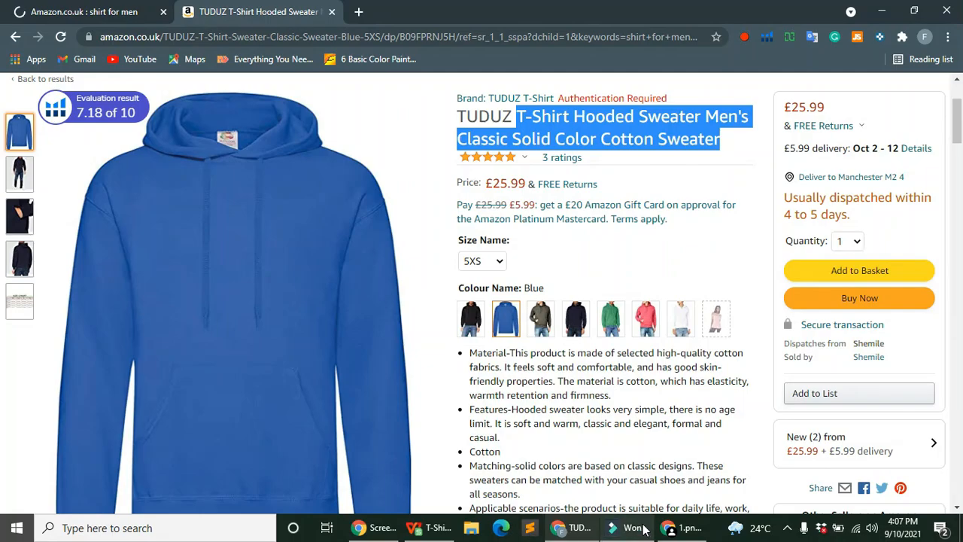
Step: Paste the 'T-Shirt Hooded Sweater Men's Classic Solid Color Cotton Sweater' title into D4 and fill it down to D16
mouse_move(438, 534)
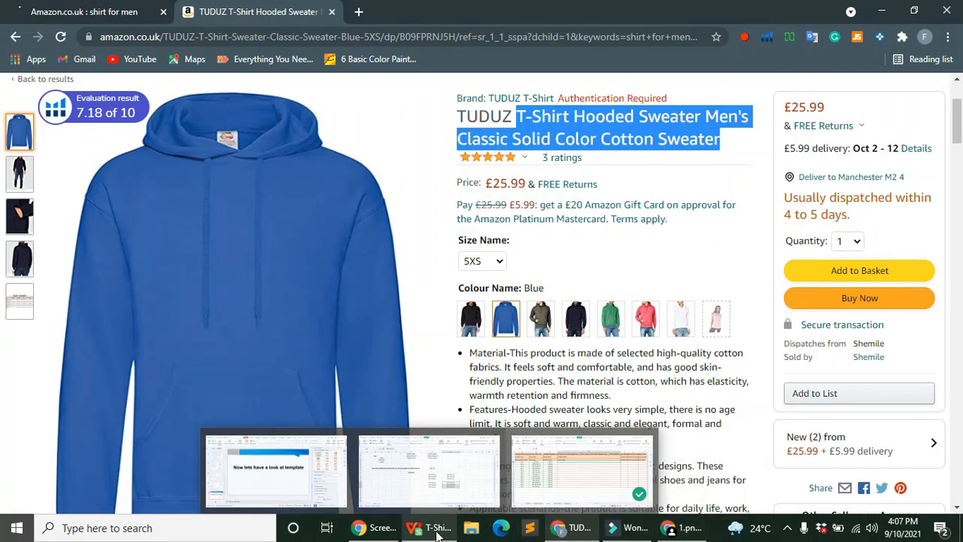
left_click(581, 470)
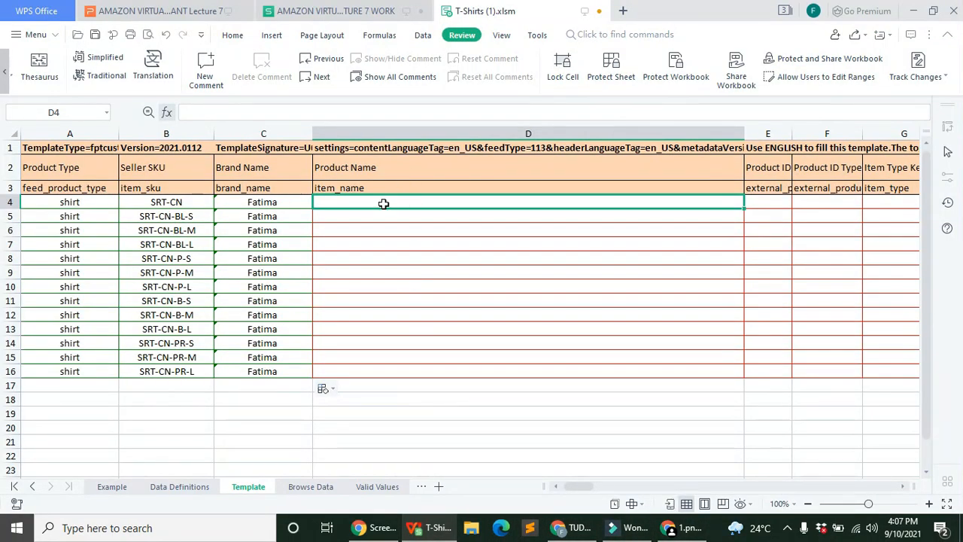
left_click(367, 111)
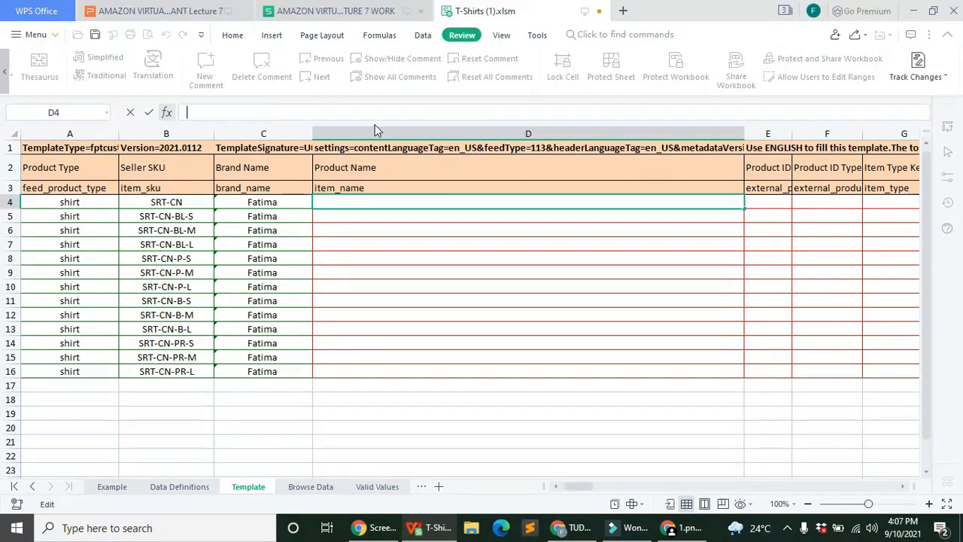
right_click(425, 110)
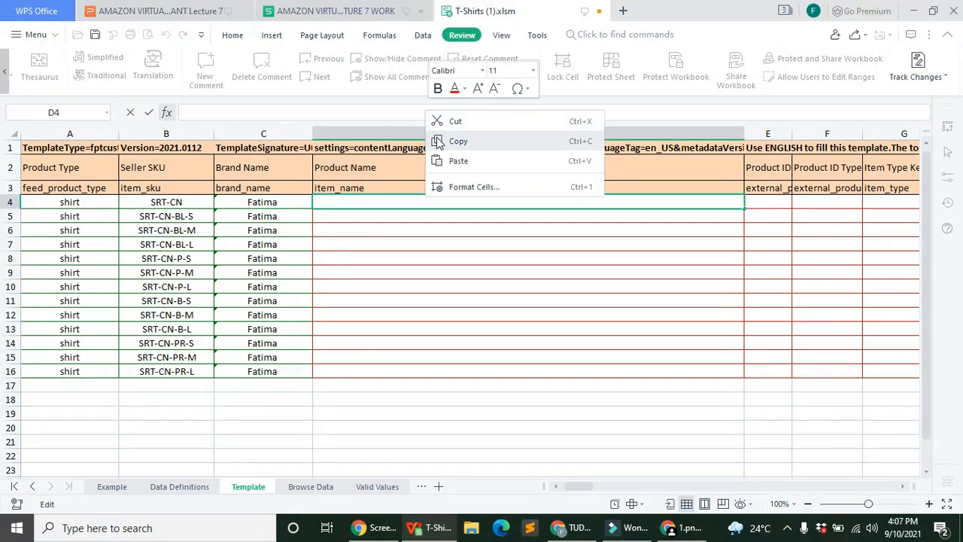
left_click(452, 161)
left_click(232, 34)
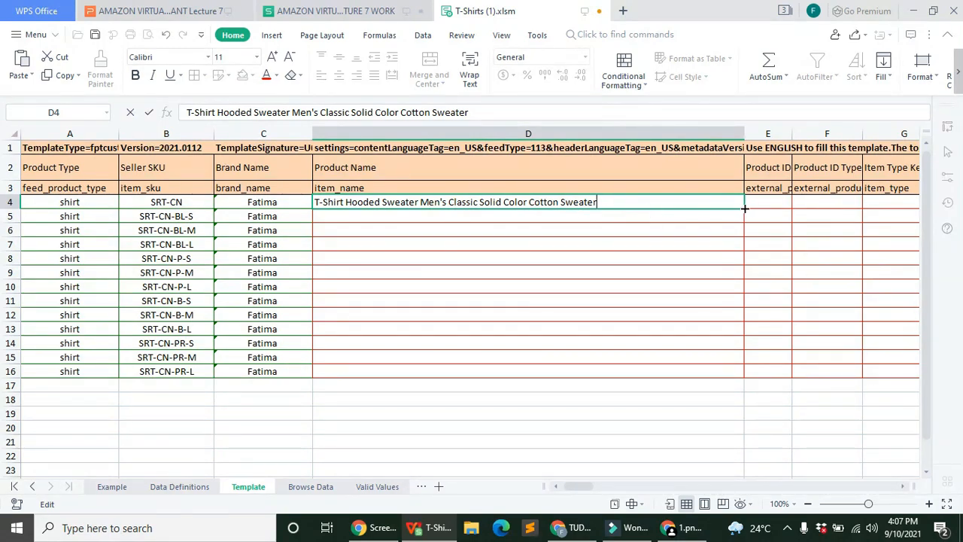
left_click_drag(745, 208, 746, 373)
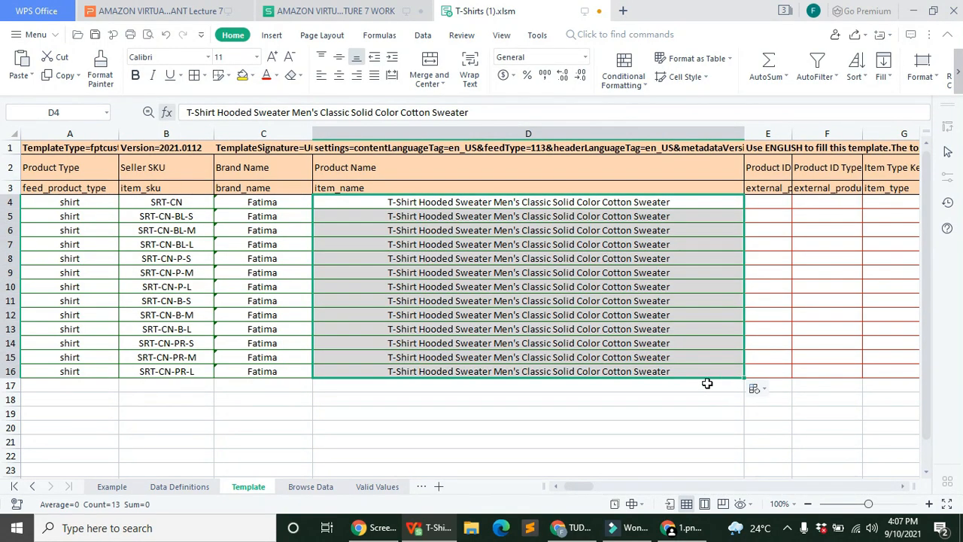
Step: Append Blue Small, Blue Medium and Blue Large to the product names in D5–D7
left_click(707, 220)
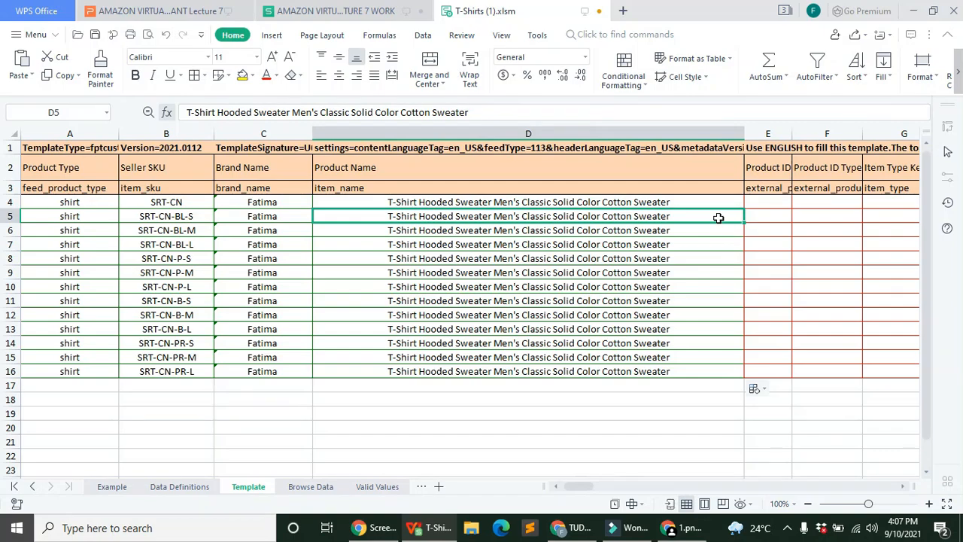
left_click(496, 113)
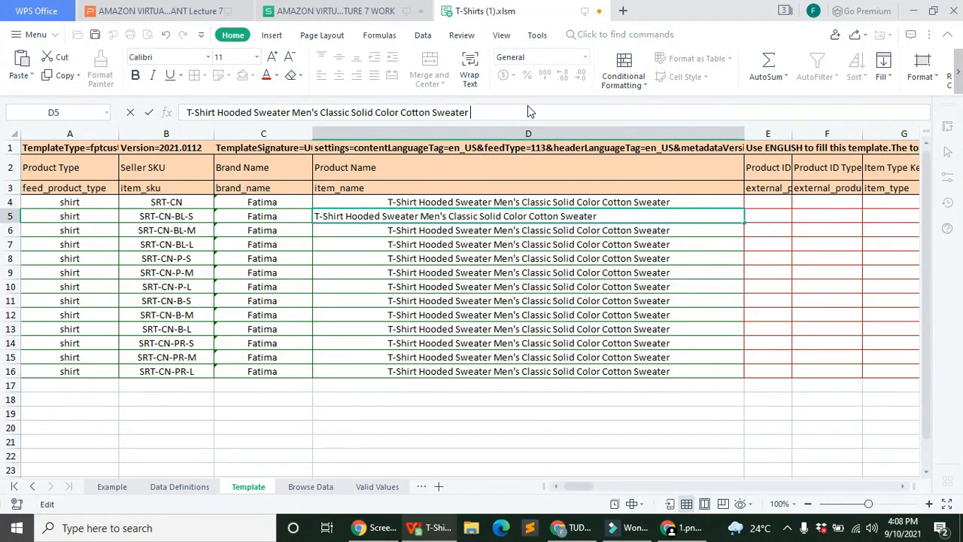
type("Blue Small")
key("Return")
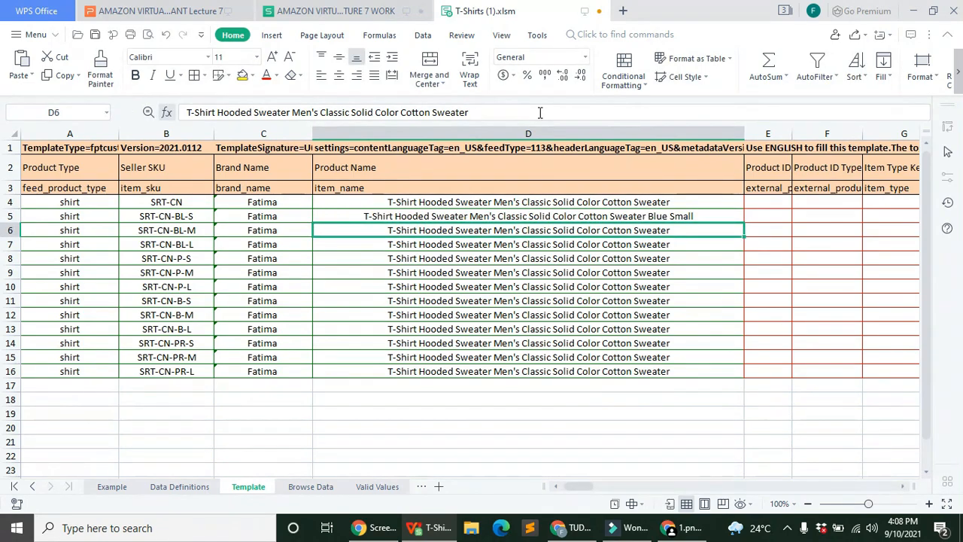
left_click(539, 112)
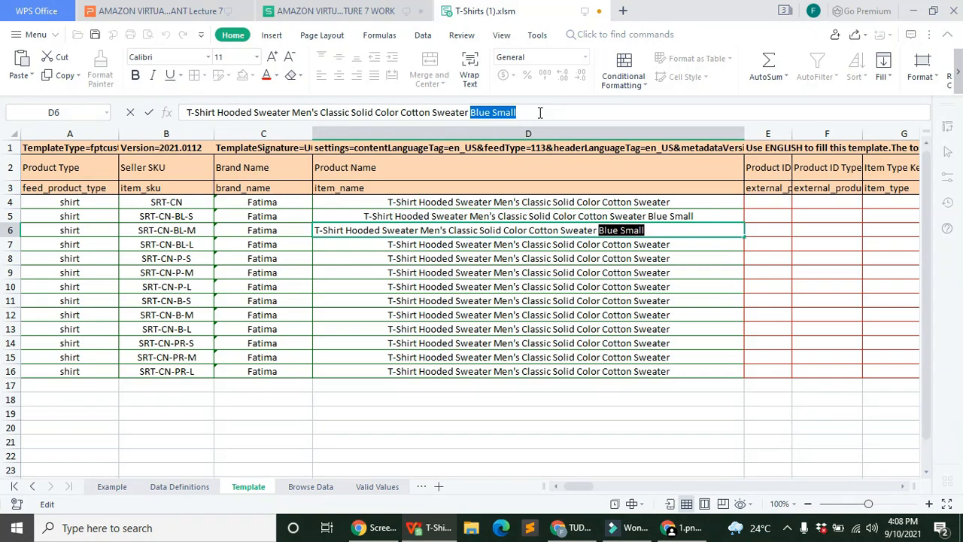
left_click(540, 113)
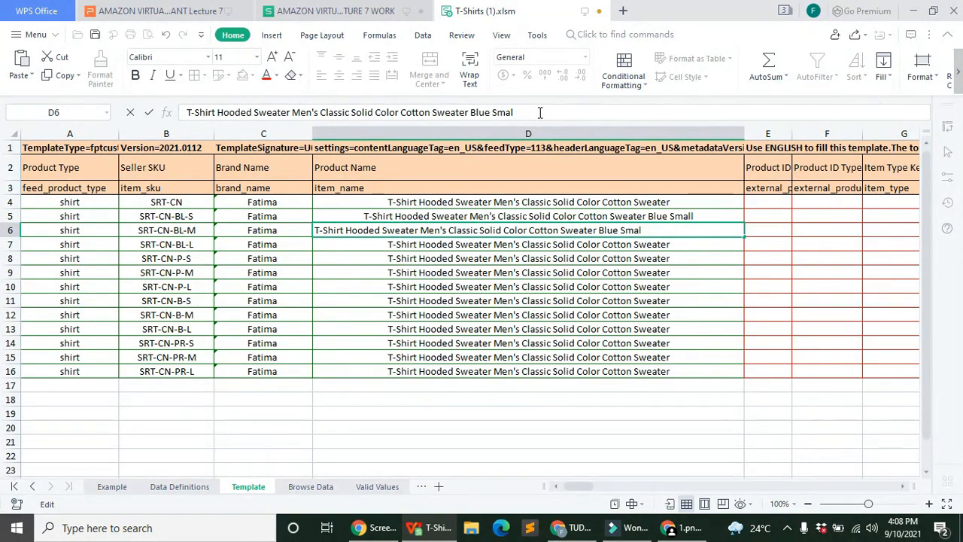
key("BackSpace")
key("BackSpace")
key("BackSpace")
key("BackSpace")
type("Medium")
key("Return")
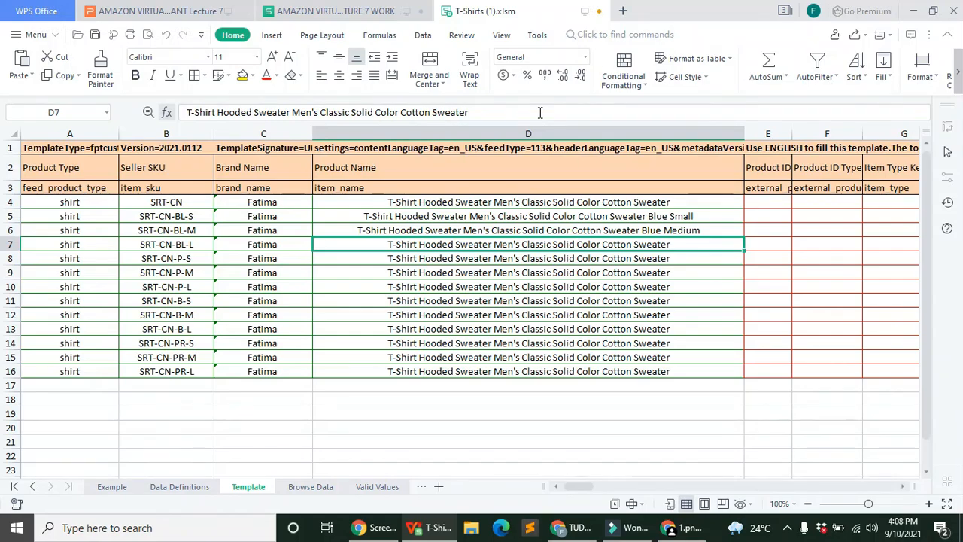
left_click(539, 112)
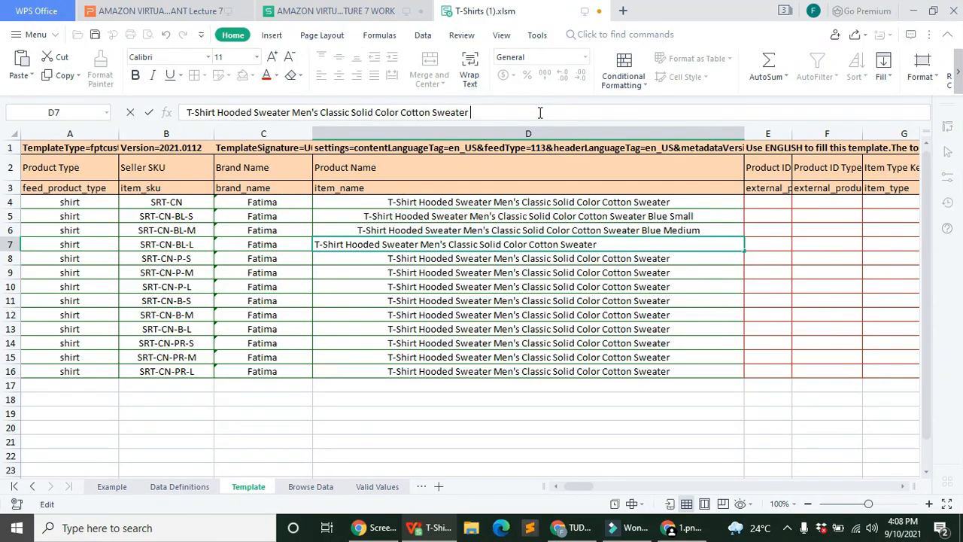
type("Blue Large")
key("Return")
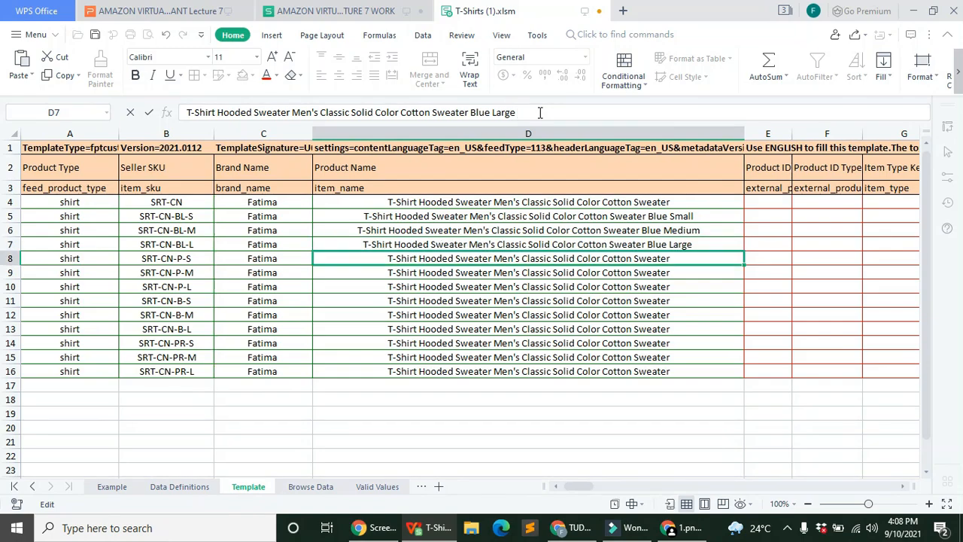
Step: Append Pink Small, Pink Medium and Pink Large to the product names in D8–D10
left_click(540, 112)
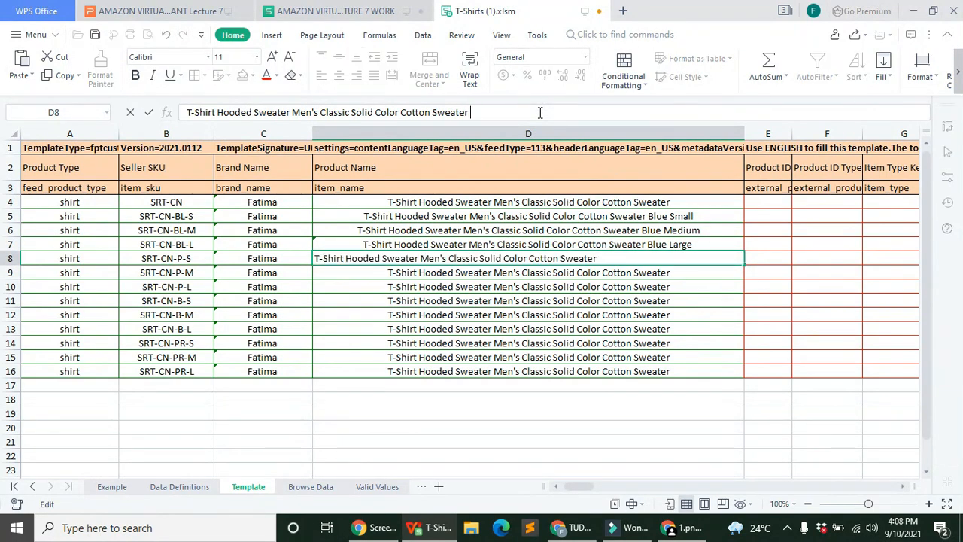
type("Pink Small")
key("Return")
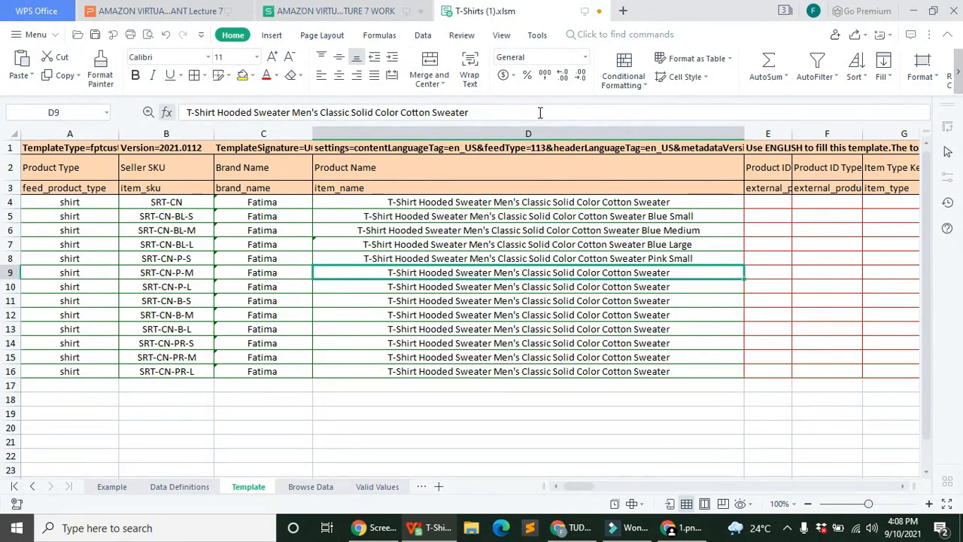
left_click(539, 112)
type("Pink")
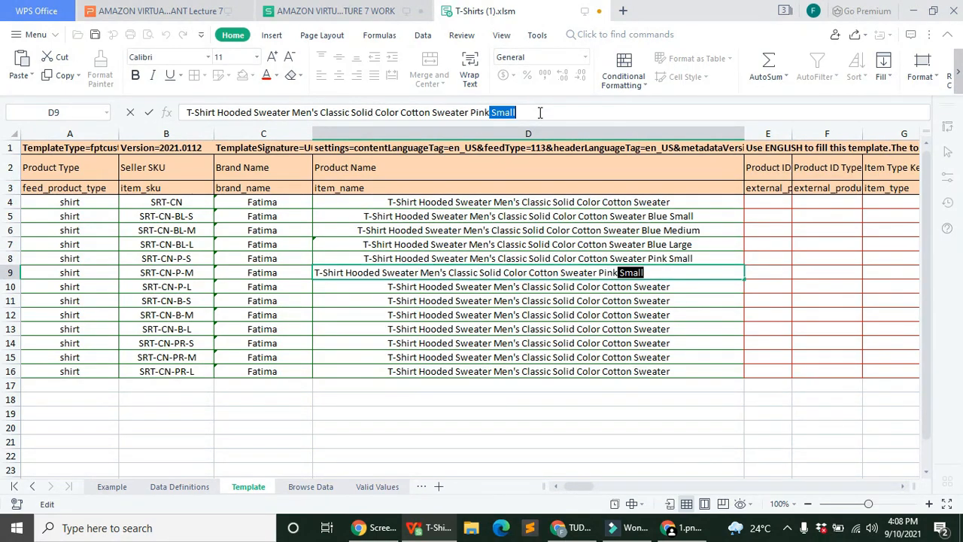
type(" Medium")
key("Return")
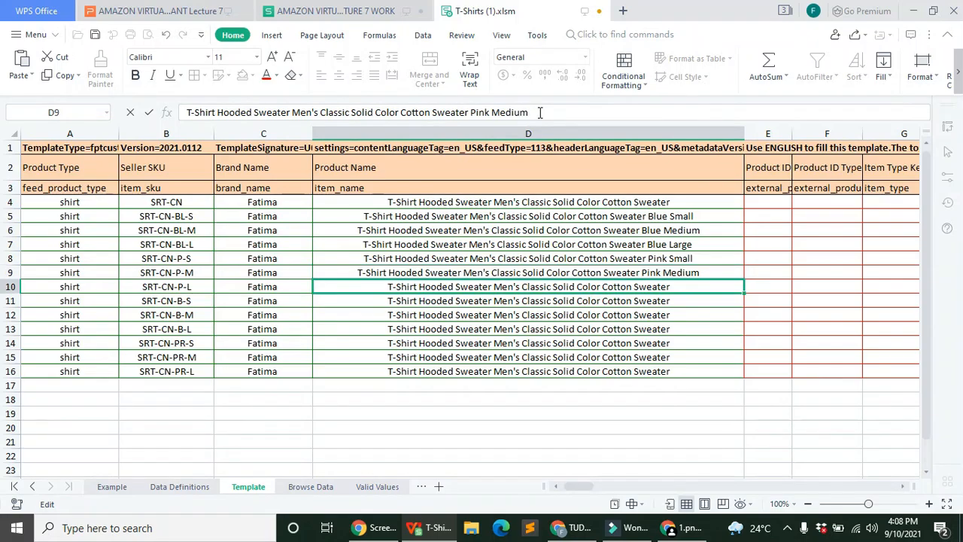
left_click(539, 112)
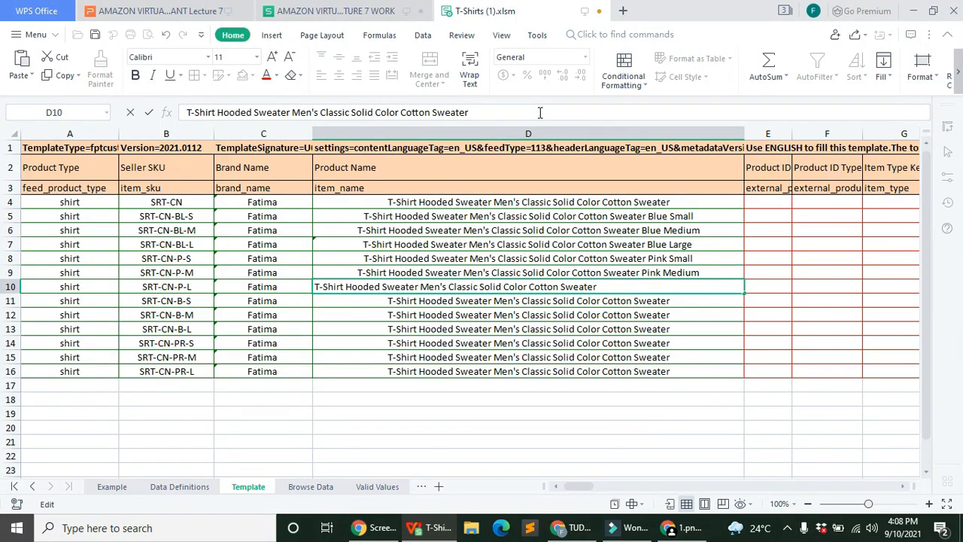
type("Pink Large")
key("Return")
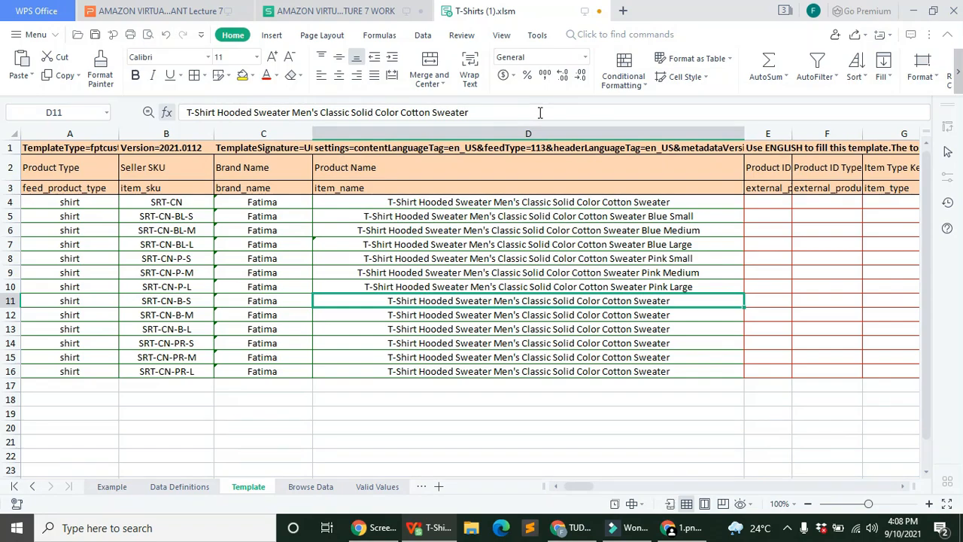
Step: Append Black Small, Black Medium and Black Large to the product names in D11–D13
left_click(539, 112)
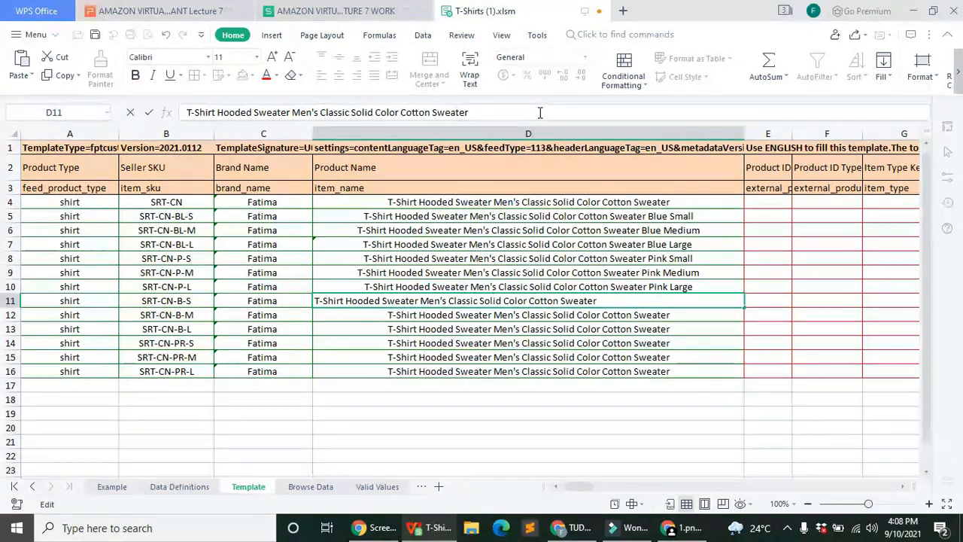
type("b")
key("BackSpace")
type("B")
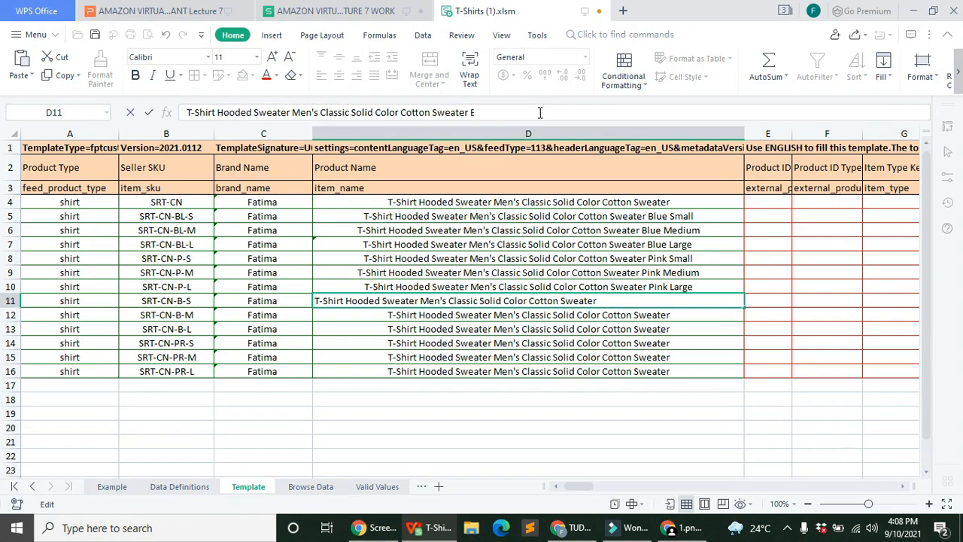
type("lack Small")
key("Return")
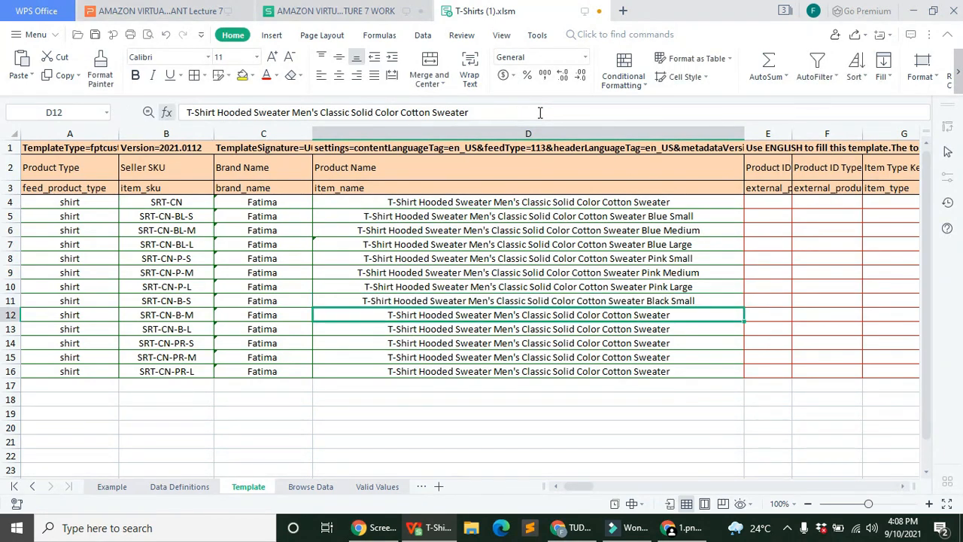
left_click(540, 112)
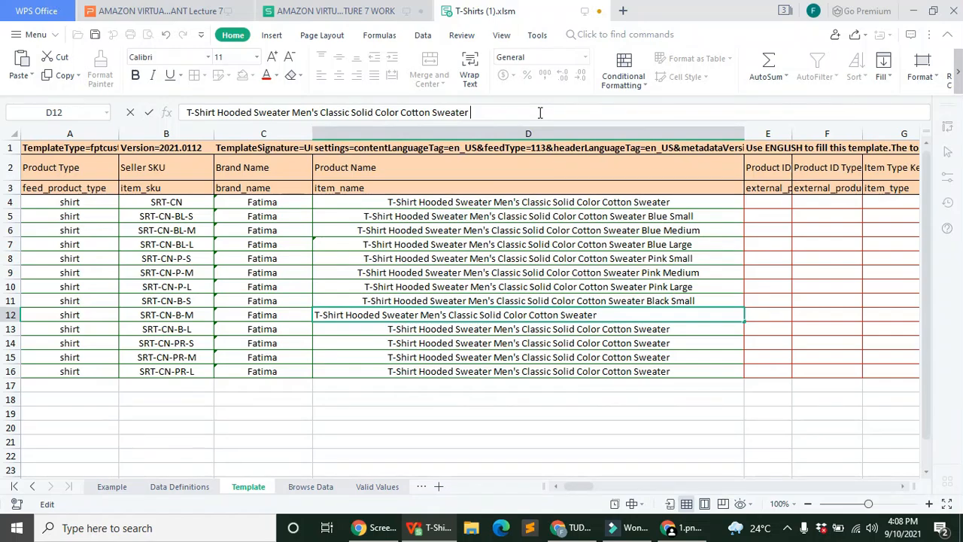
type("Blac")
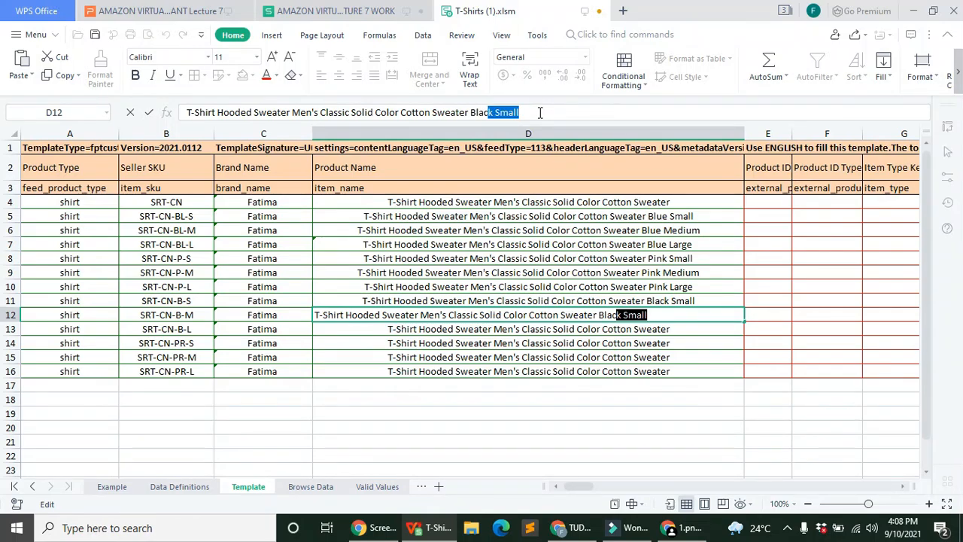
type("k Medium")
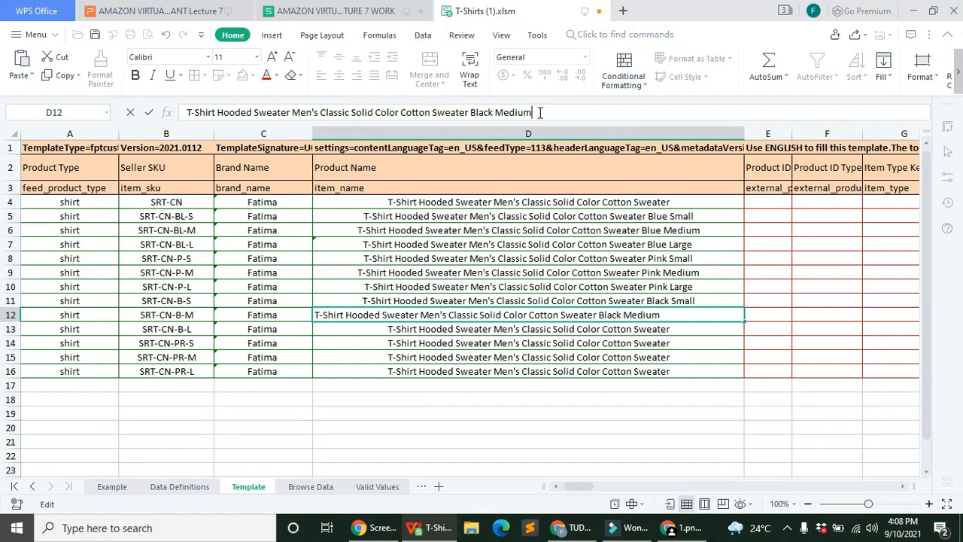
key("Return")
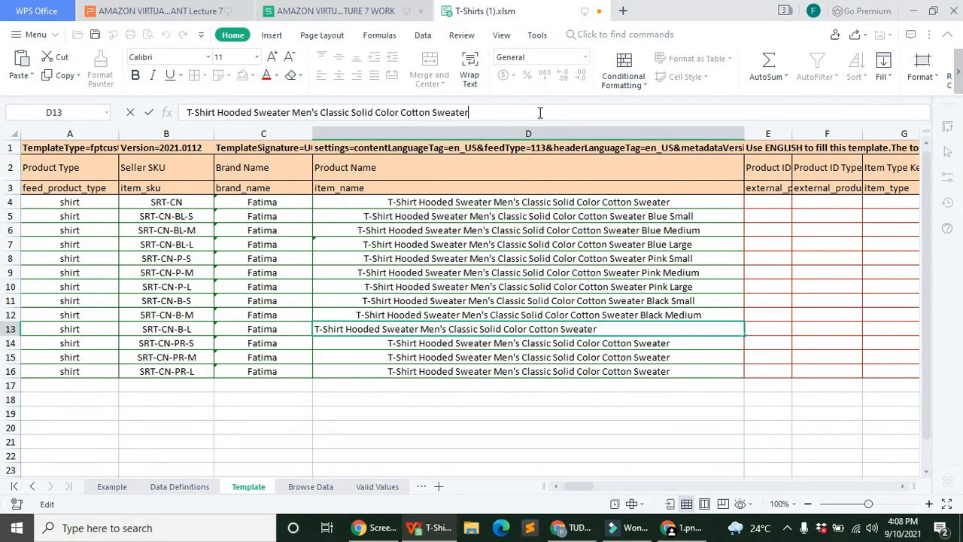
left_click(540, 112)
type("Bla")
type("ck")
type(" M")
key("BackSpace")
key("BackSpace")
type("Large")
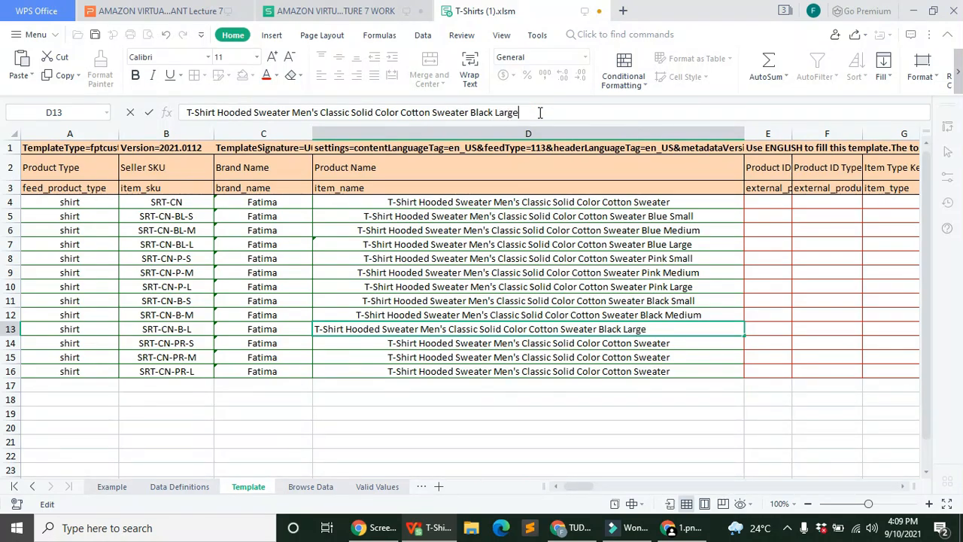
key("Return")
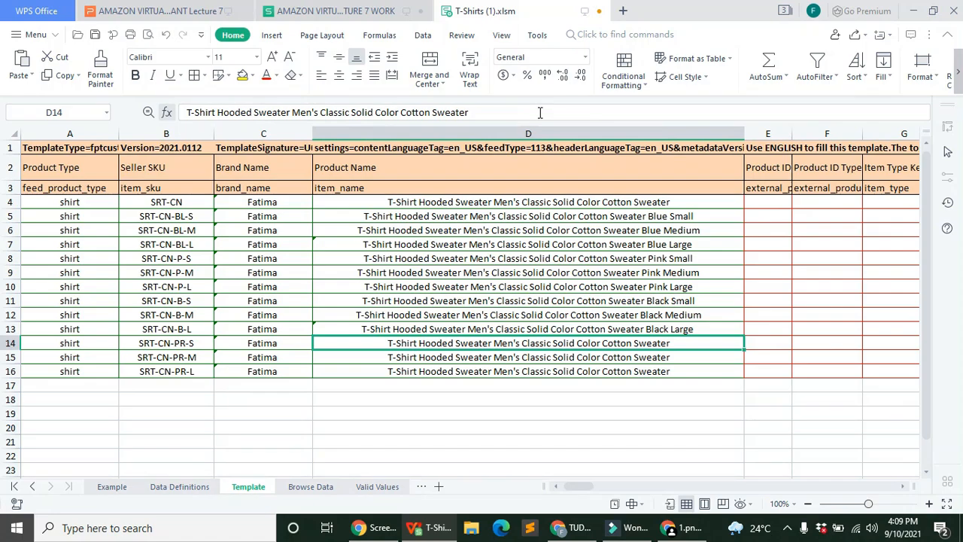
Step: Append Purple Small, Purple Medium and Purple Large to the product names in D14–D16
left_click(539, 112)
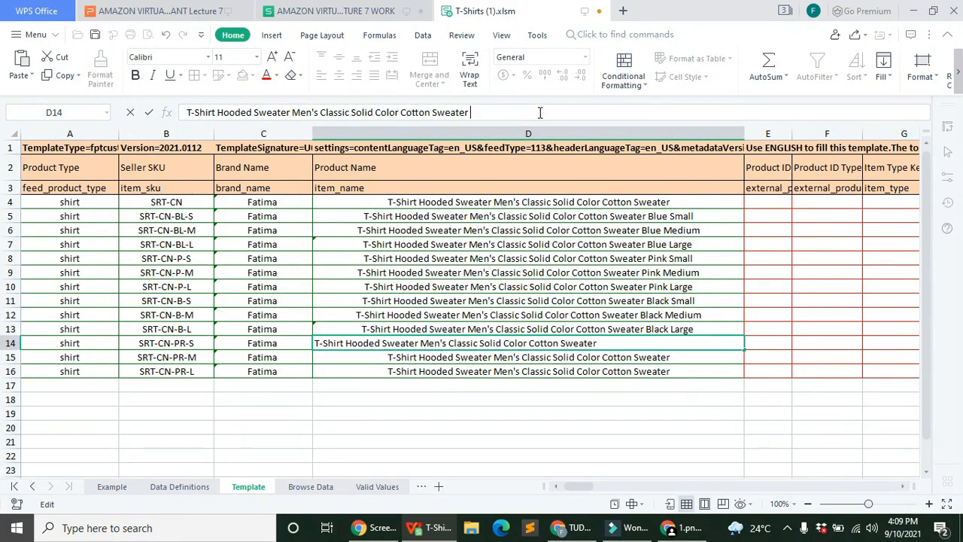
type("Purple Small")
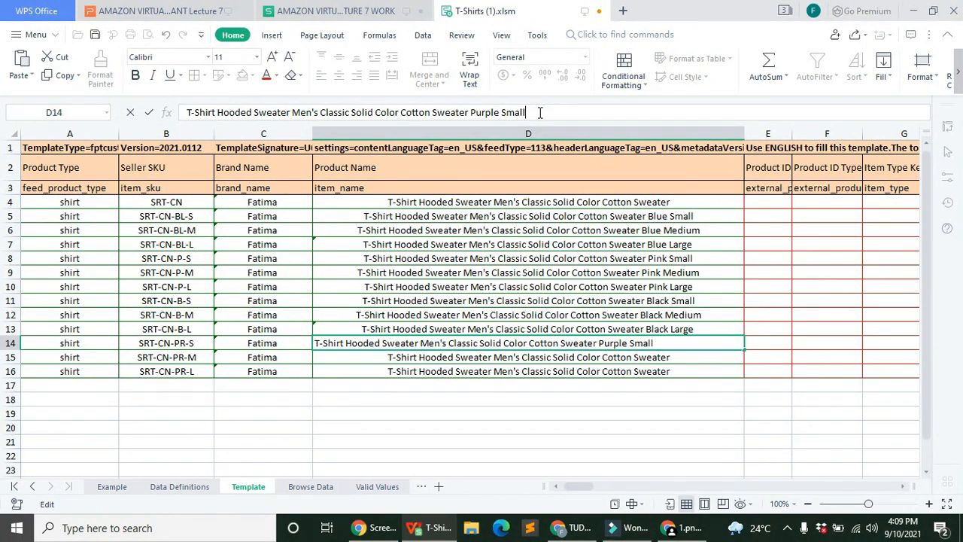
key("Return")
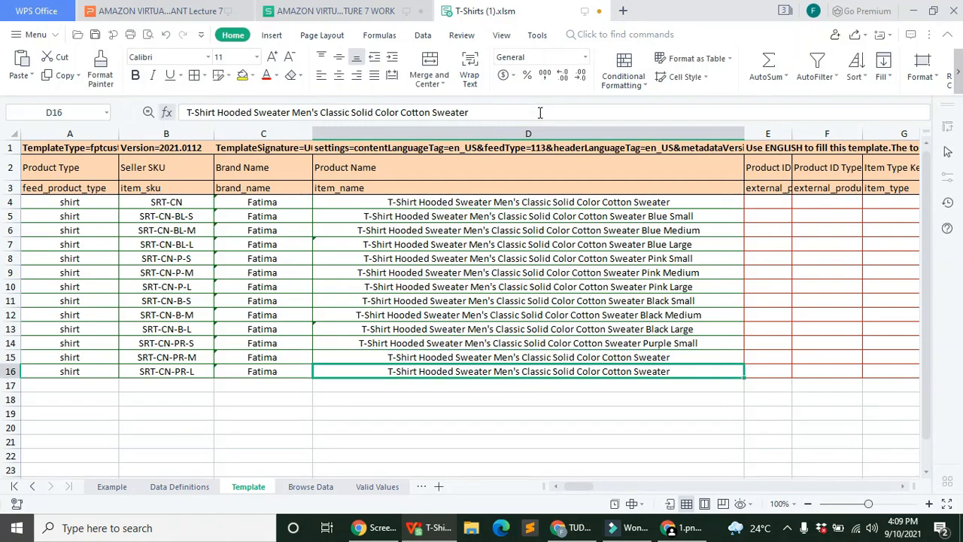
double_click(539, 113)
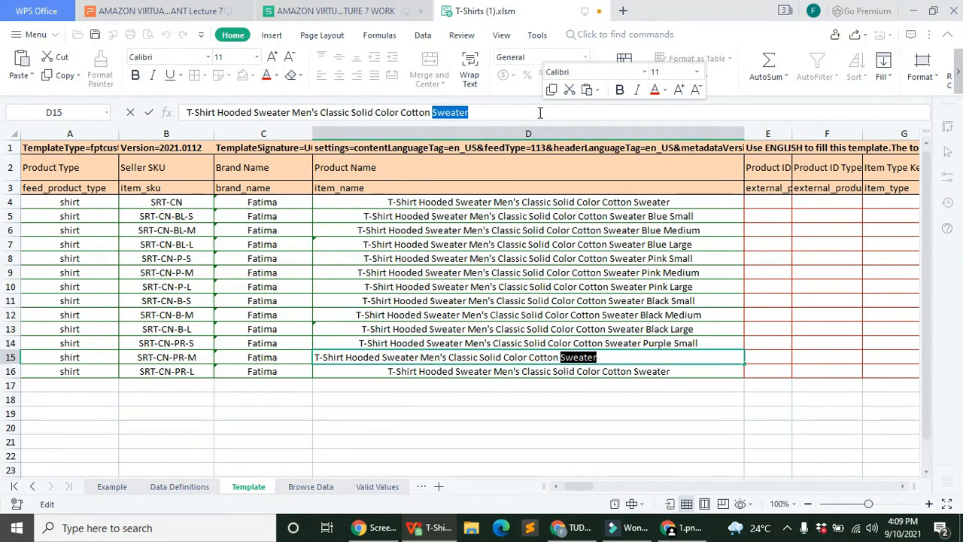
left_click(540, 112)
type("Purpl")
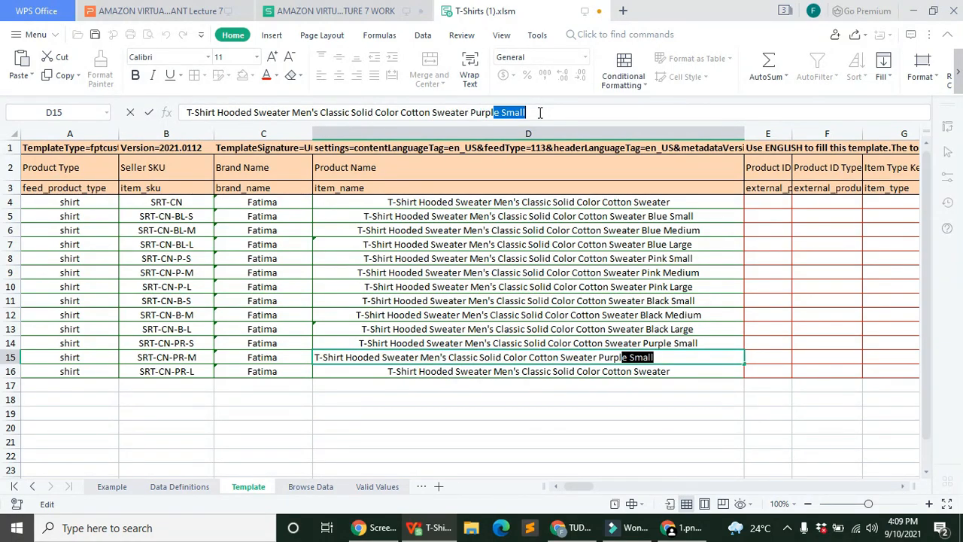
type("e Mediu")
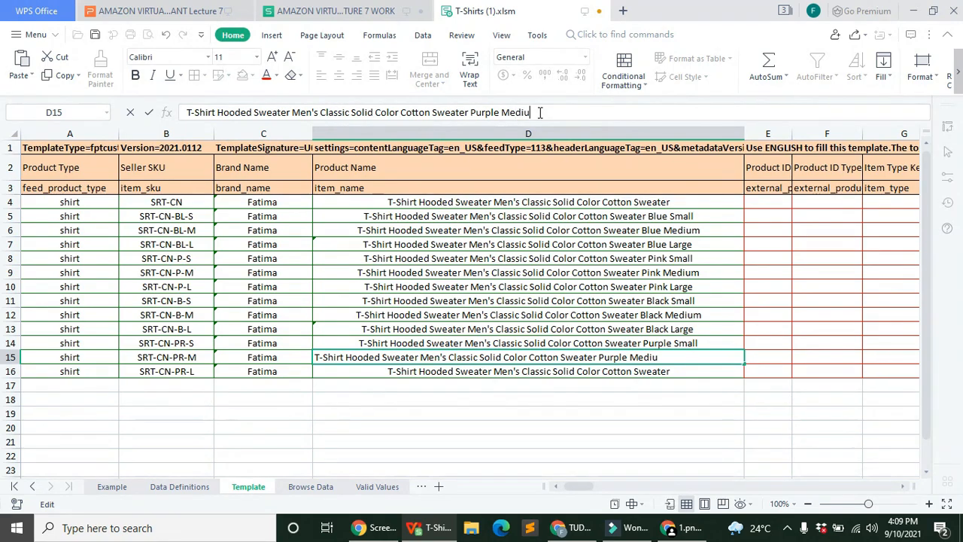
type("m")
key("Return")
left_click(539, 112)
type("P")
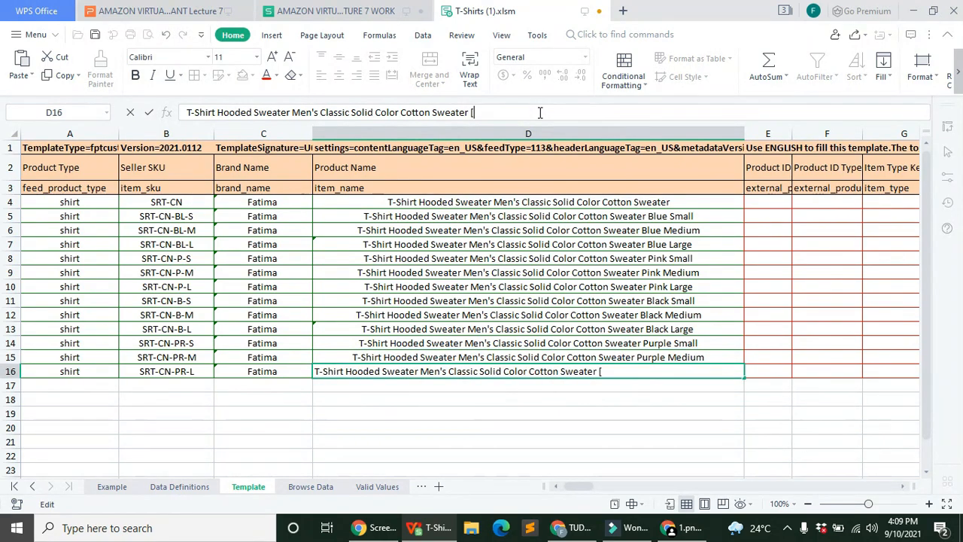
type("urple Larg")
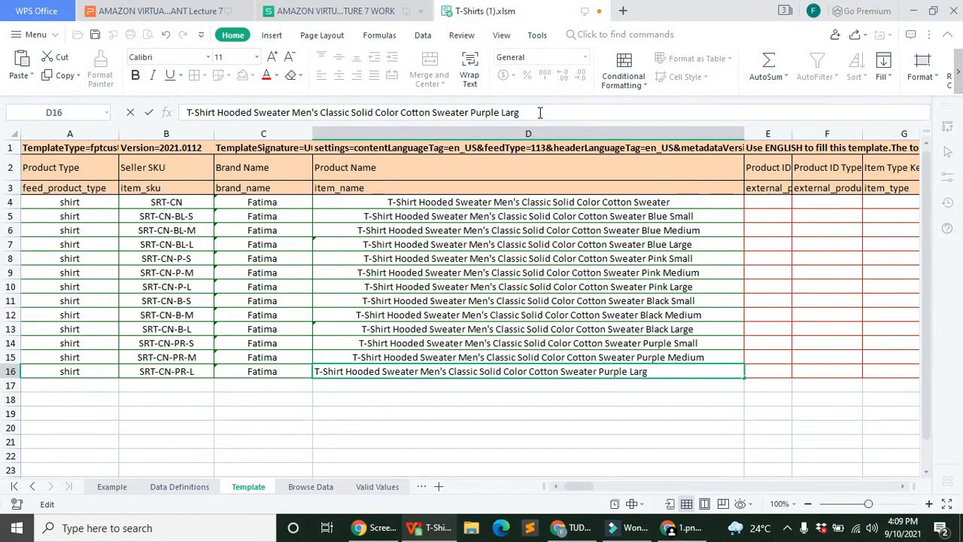
type("e")
key("Return")
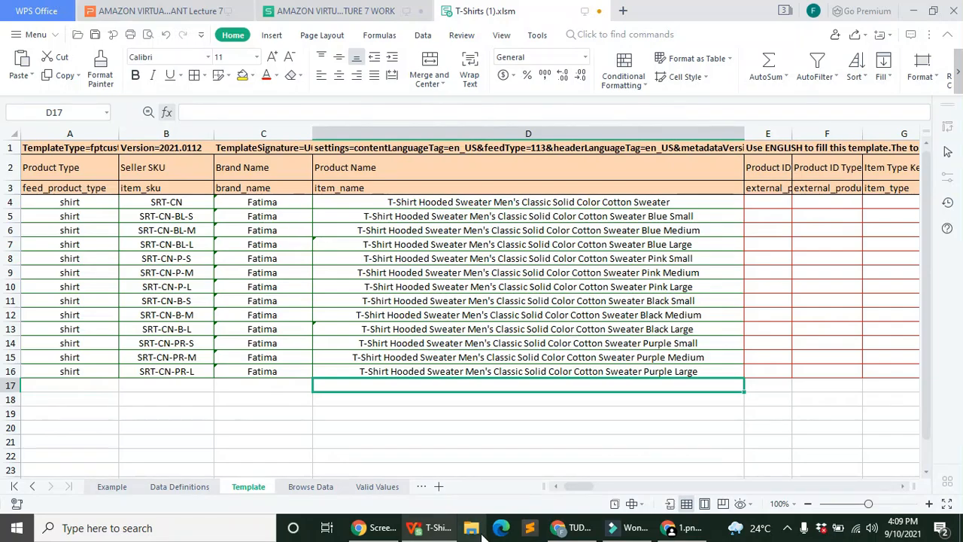
Step: Widen the Product ID column E to fit the IDs
left_click_drag(570, 486, 577, 486)
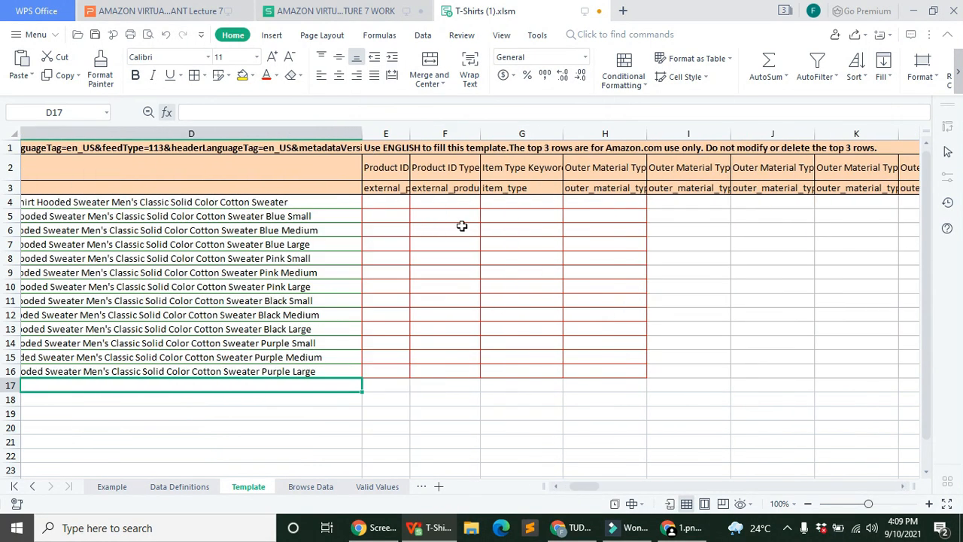
left_click(402, 133)
left_click_drag(413, 133, 468, 134)
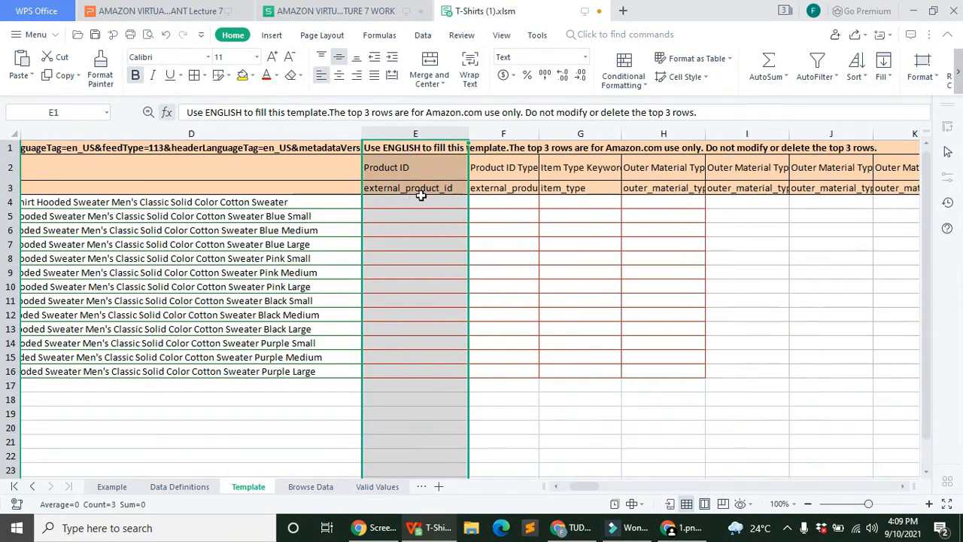
left_click(423, 202)
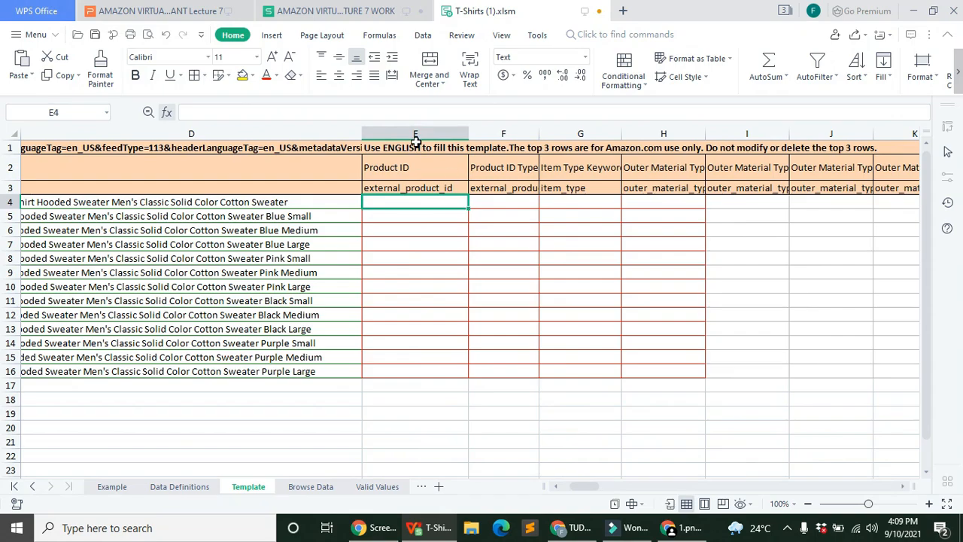
left_click(421, 107)
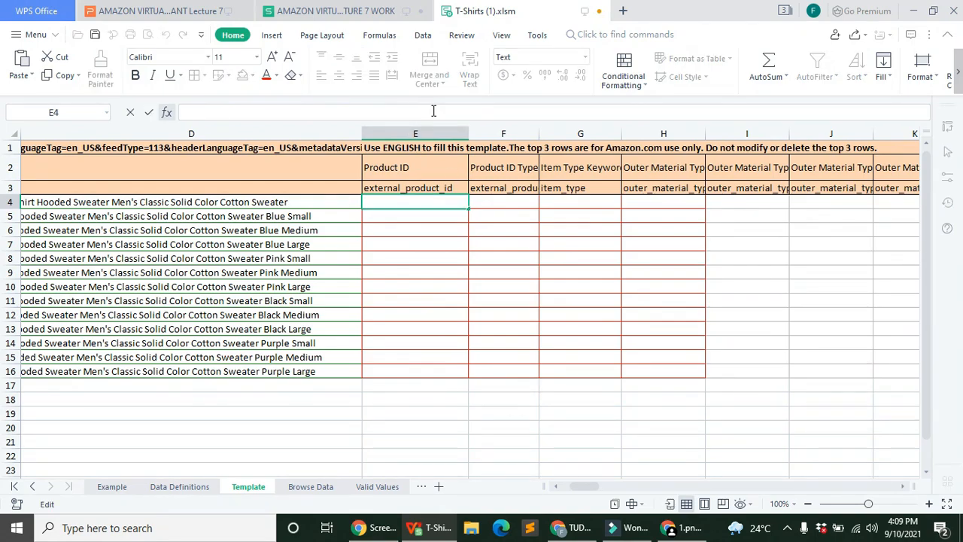
type("1234")
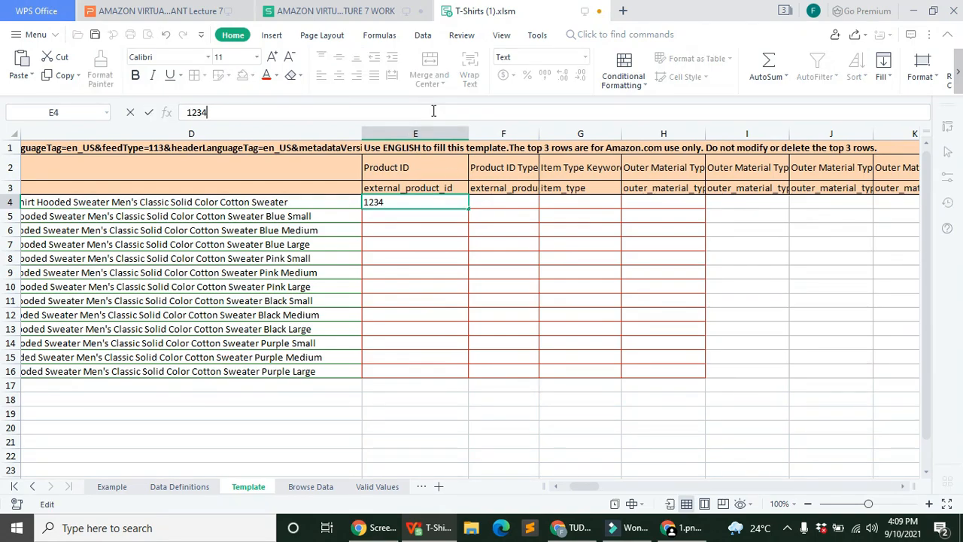
type("56789012")
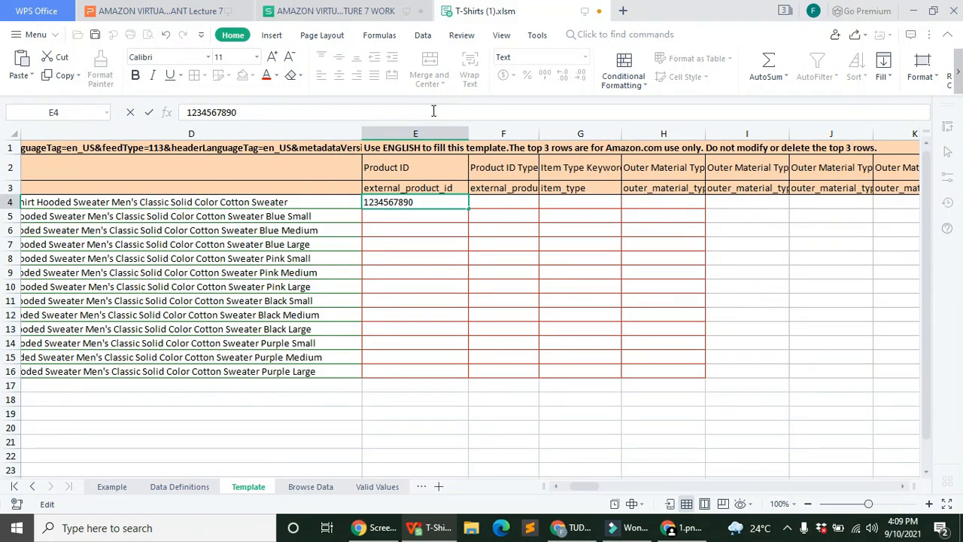
type("12")
left_click_drag(469, 208, 466, 375)
left_click(478, 390)
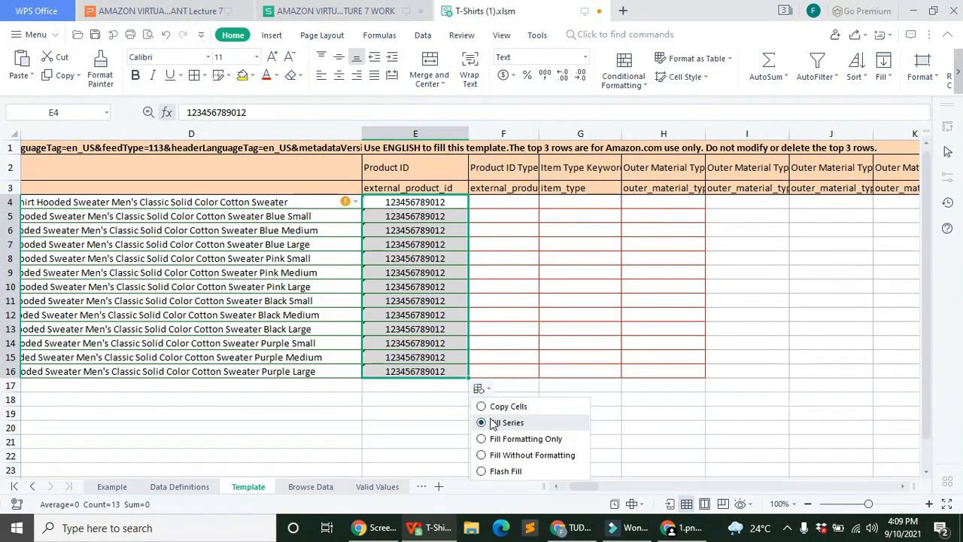
left_click(416, 413)
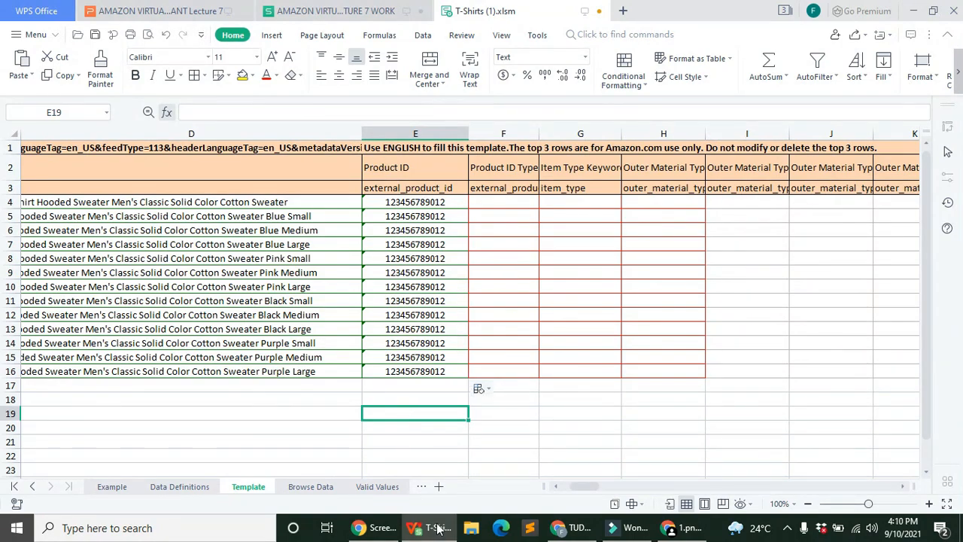
left_click(479, 390)
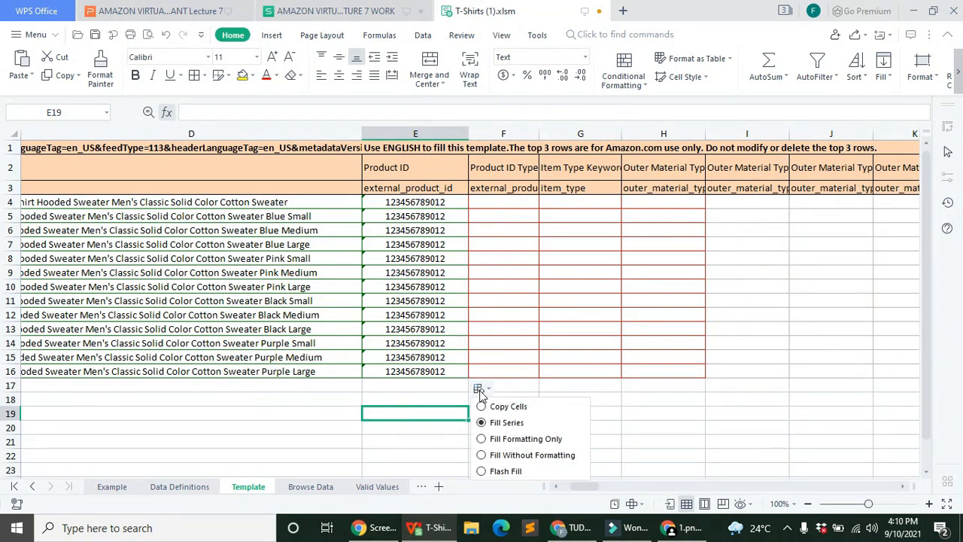
left_click(505, 423)
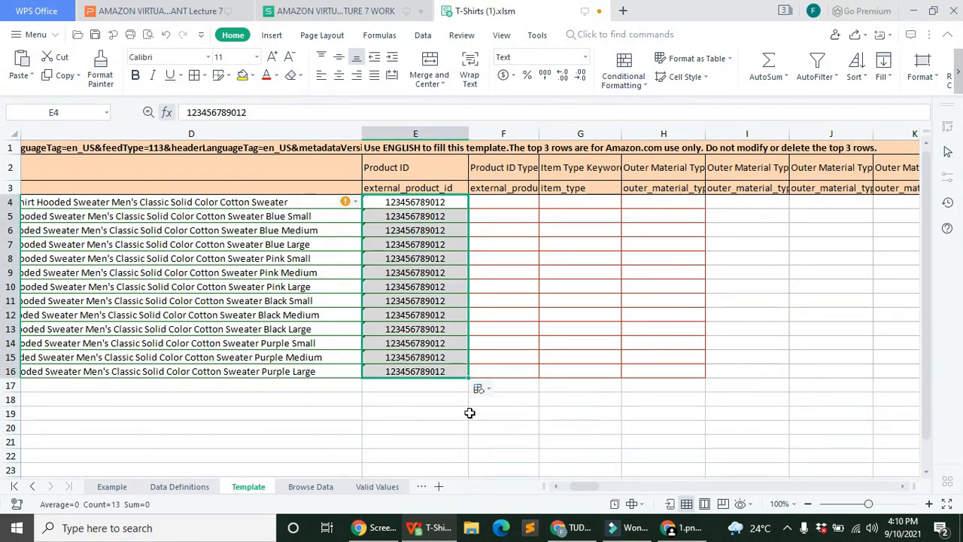
left_click(516, 313)
Step: Read the Product ID Type note and open the dropdown for cell F4
left_click(524, 189)
left_click(639, 258)
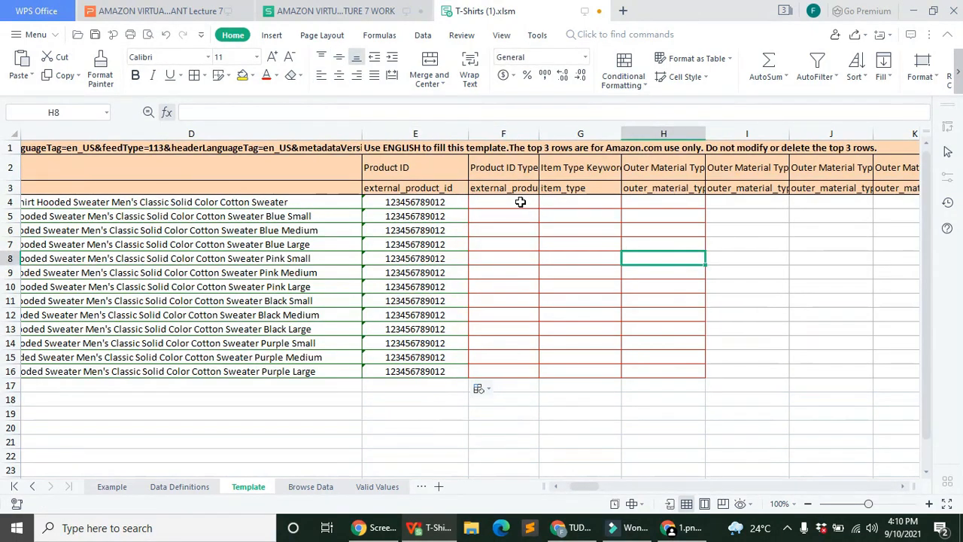
left_click(520, 202)
left_click(544, 203)
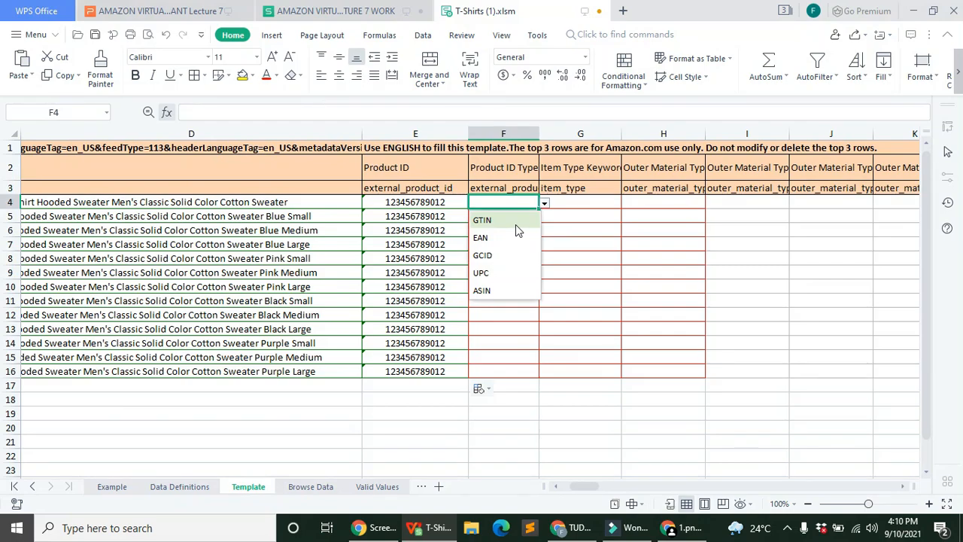
Step: Set Product ID Type to UPC for rows 4–16 and widen the Item Type Keyword column
left_click(498, 273)
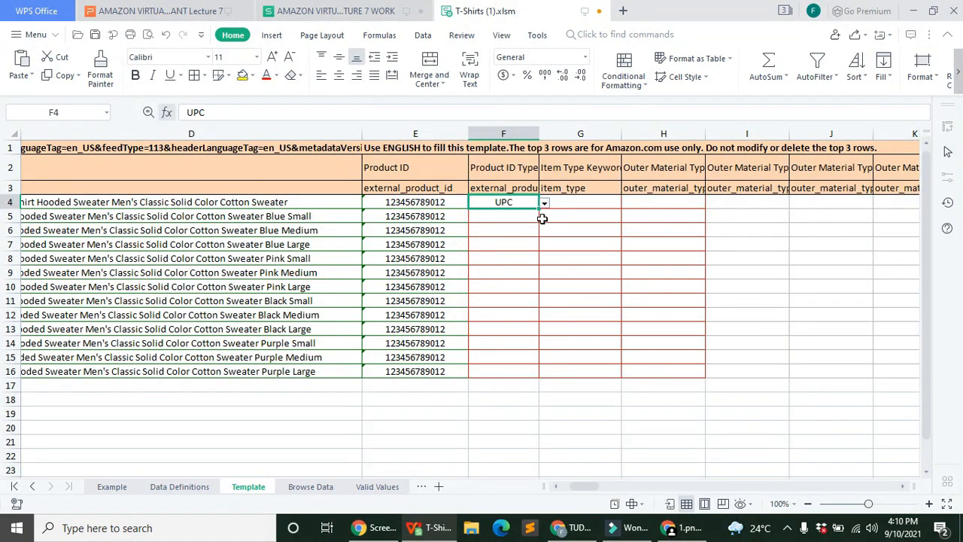
left_click_drag(539, 209, 510, 384)
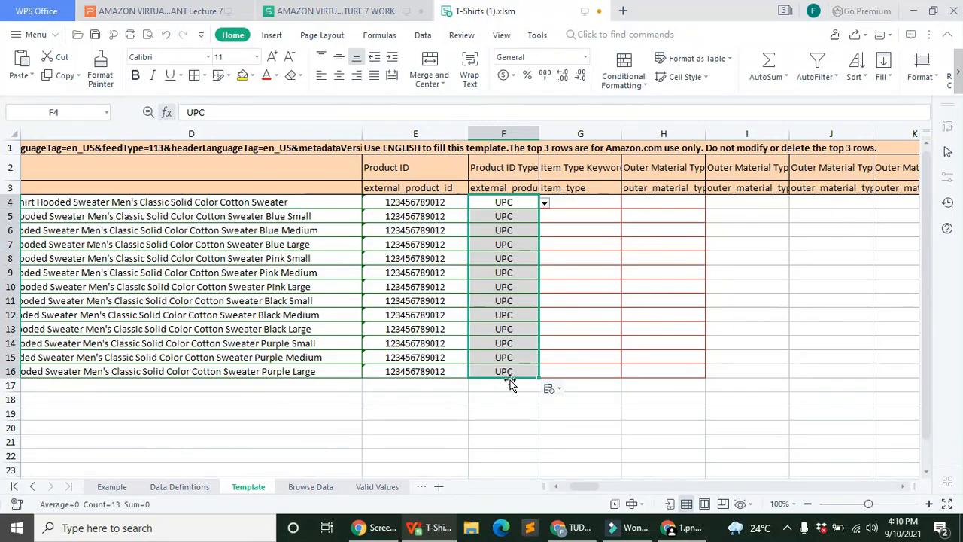
left_click(618, 132)
left_click(626, 132)
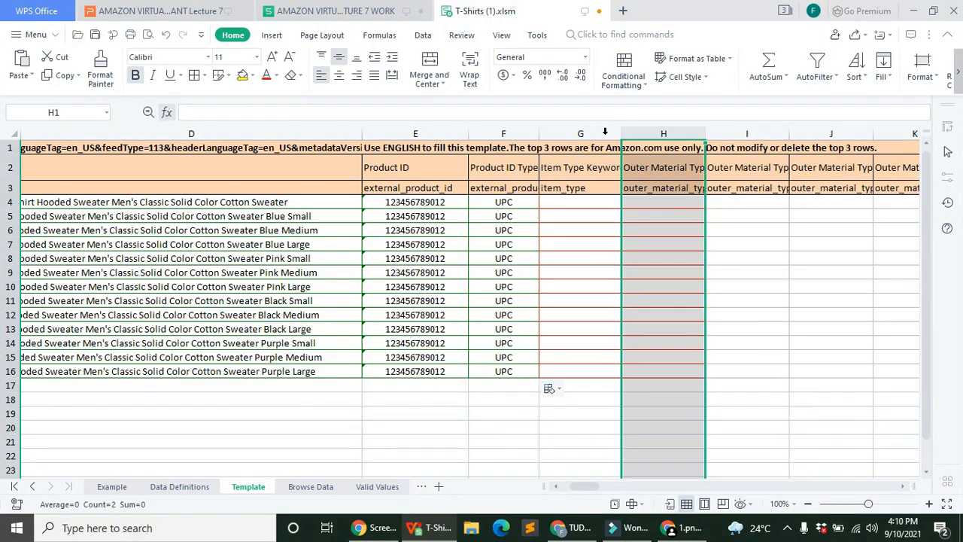
left_click(605, 131)
left_click_drag(621, 132, 639, 134)
Step: Fill Item Type Keyword with fashion-t-shirts for rows 4–16
left_click(565, 200)
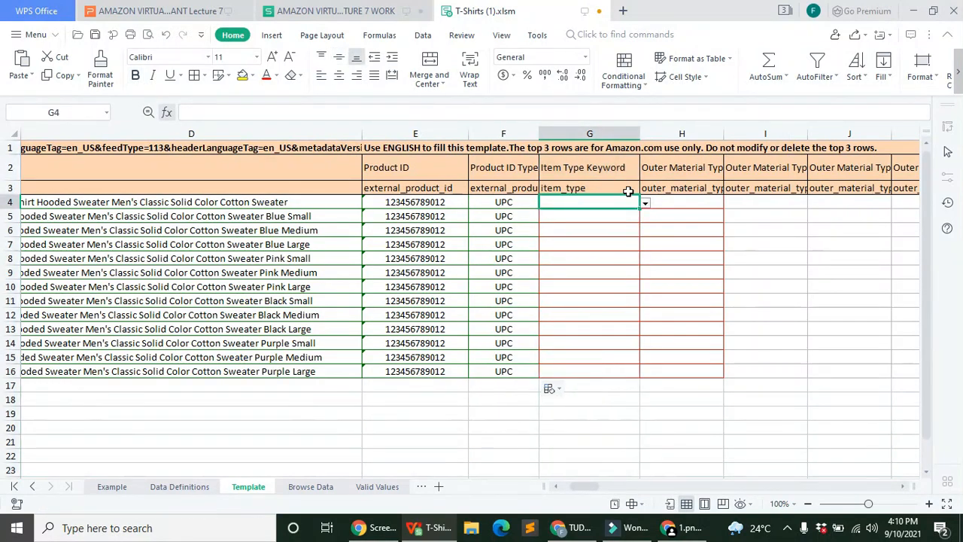
left_click(645, 203)
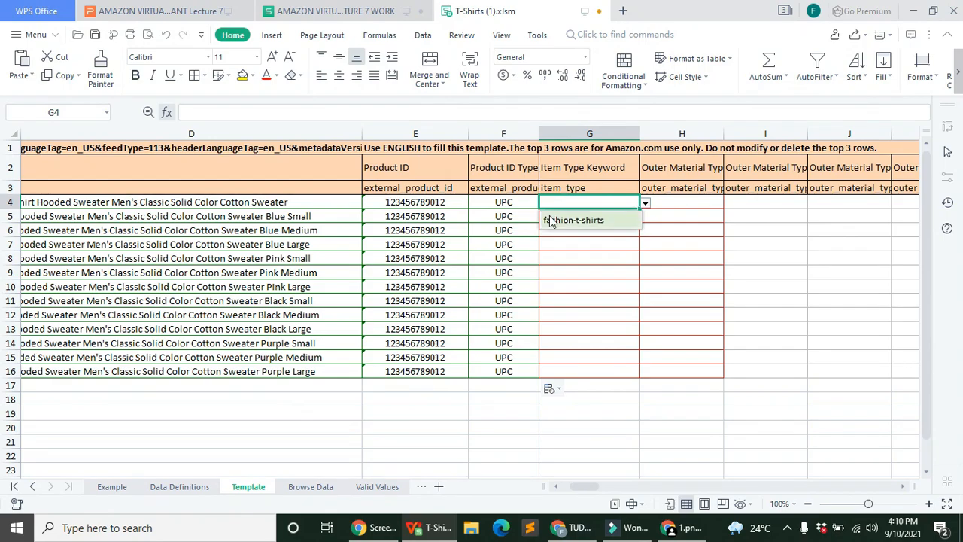
left_click(573, 220)
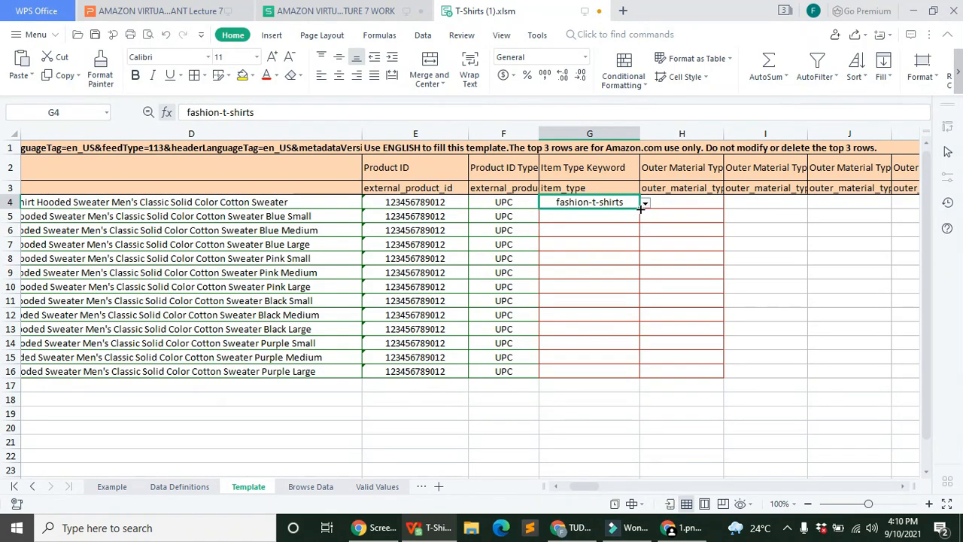
left_click_drag(640, 209, 643, 371)
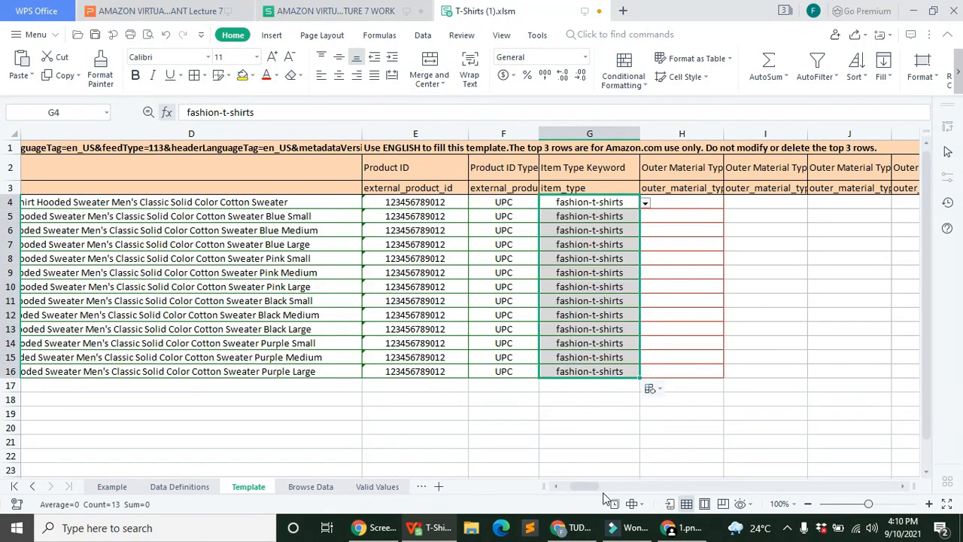
scroll(602, 496, "right", 3)
Step: Widen column H and enter Cotton in H4 and Polyester in I4
left_click(469, 133)
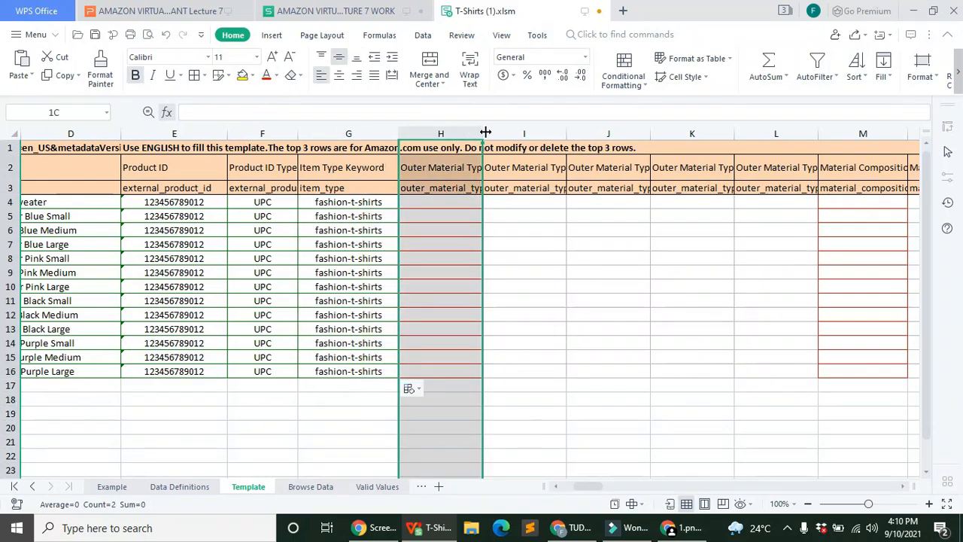
left_click_drag(482, 134, 568, 134)
left_click(516, 200)
left_click(449, 117)
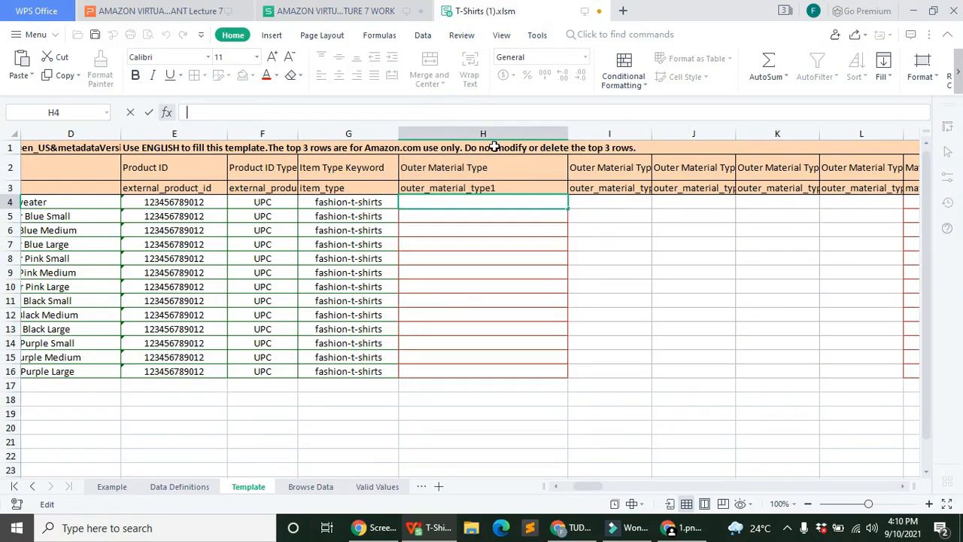
type("C")
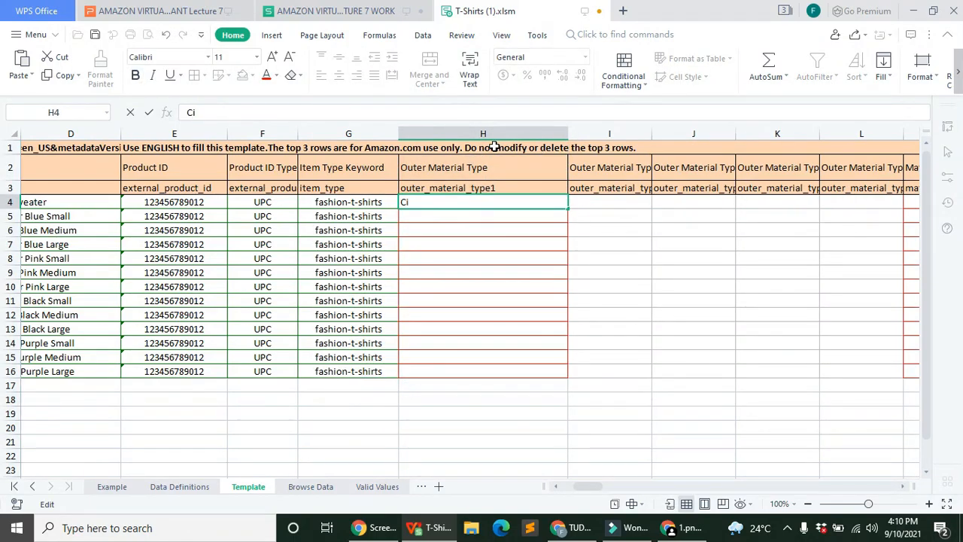
type("otton")
key("Return")
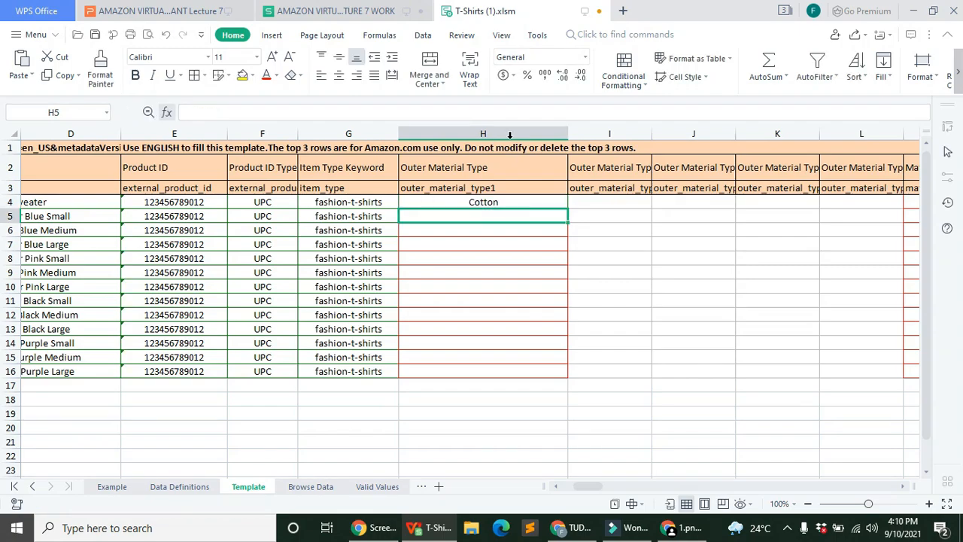
left_click(601, 204)
type("P")
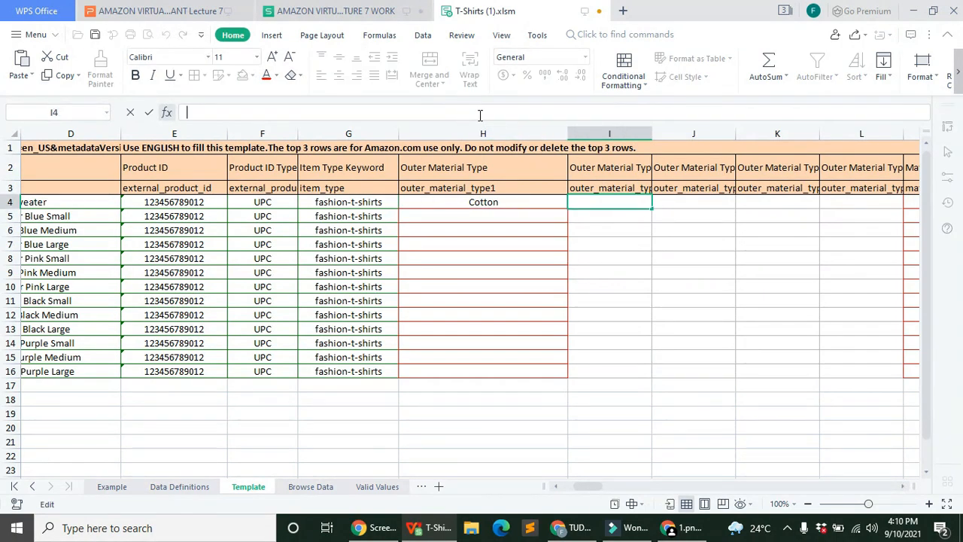
type("olyester")
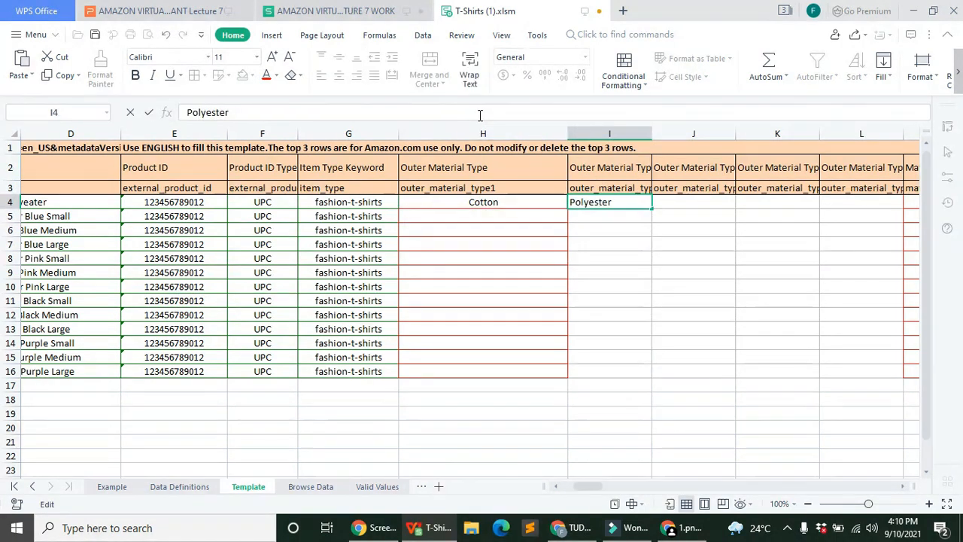
key("Return")
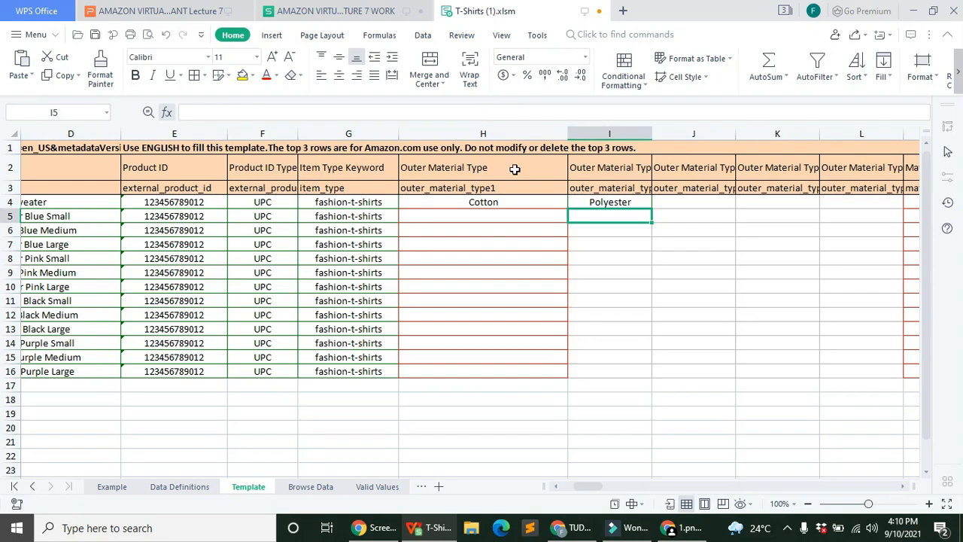
Step: Copy Cotton and Polyester down to row 16 and widen column I to show its header
left_click_drag(568, 133, 528, 133)
left_click(497, 202)
left_click_drag(531, 209, 524, 380)
left_click(604, 205)
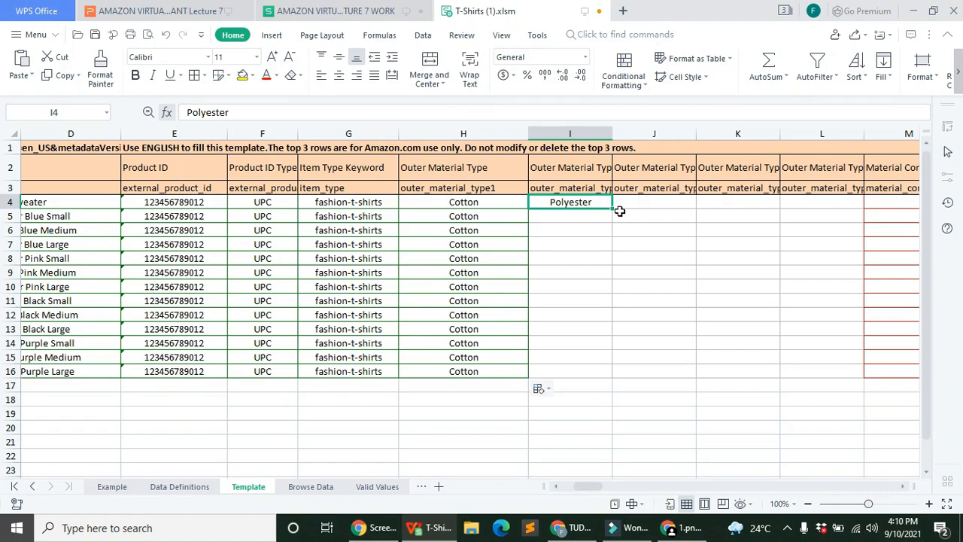
left_click_drag(612, 211, 603, 377)
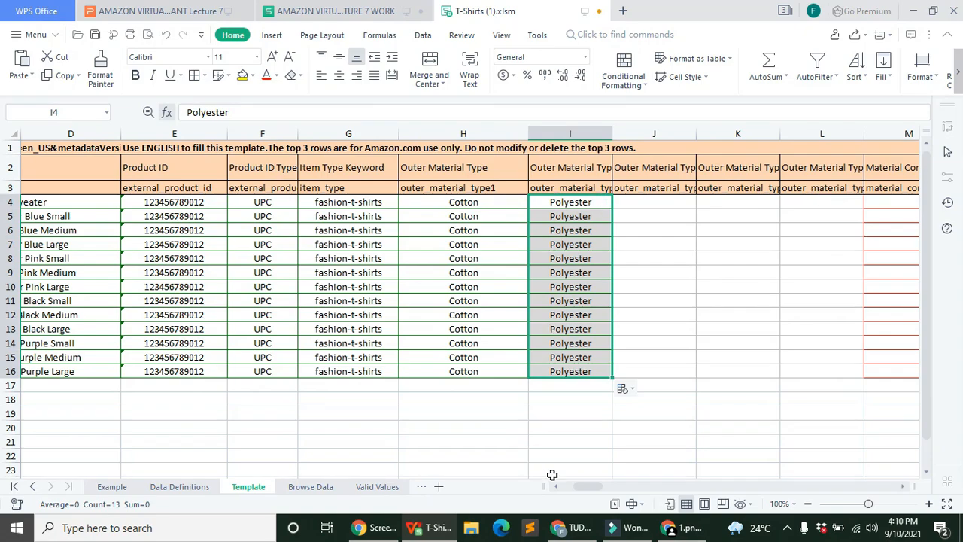
left_click_drag(580, 485, 584, 487)
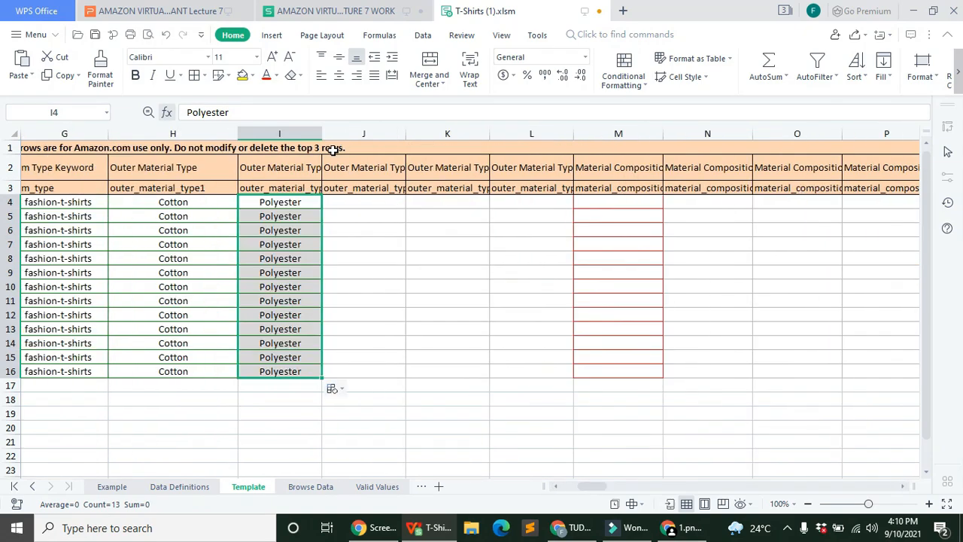
left_click_drag(321, 129, 353, 131)
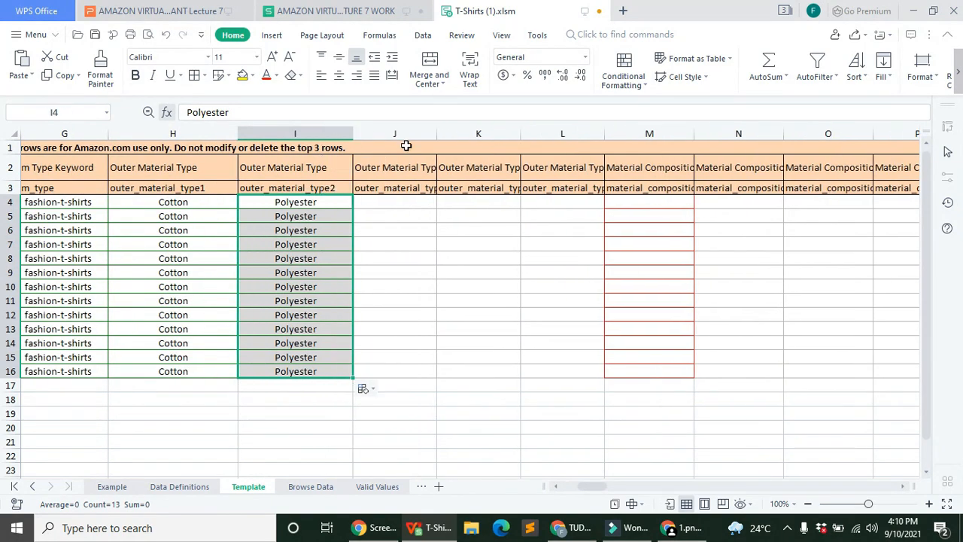
left_click(674, 136)
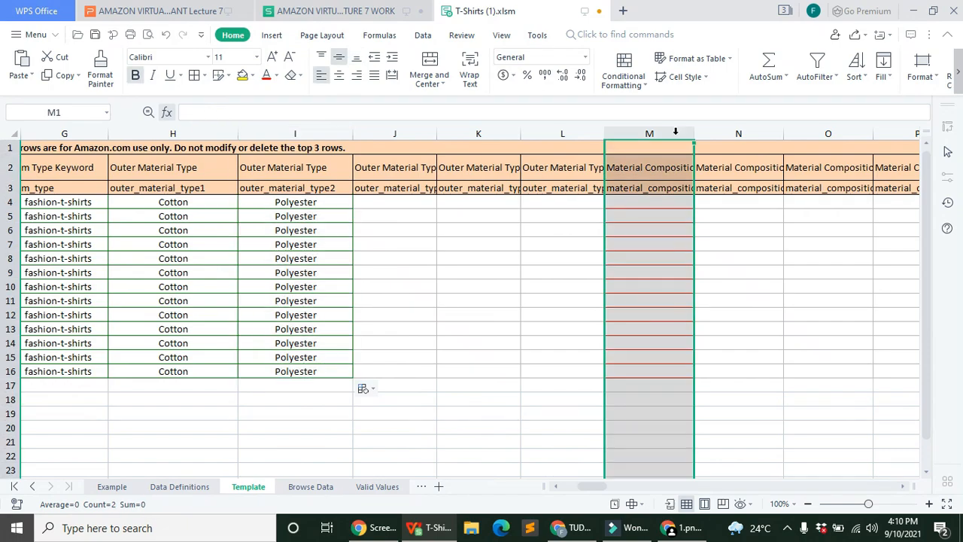
left_click(361, 341)
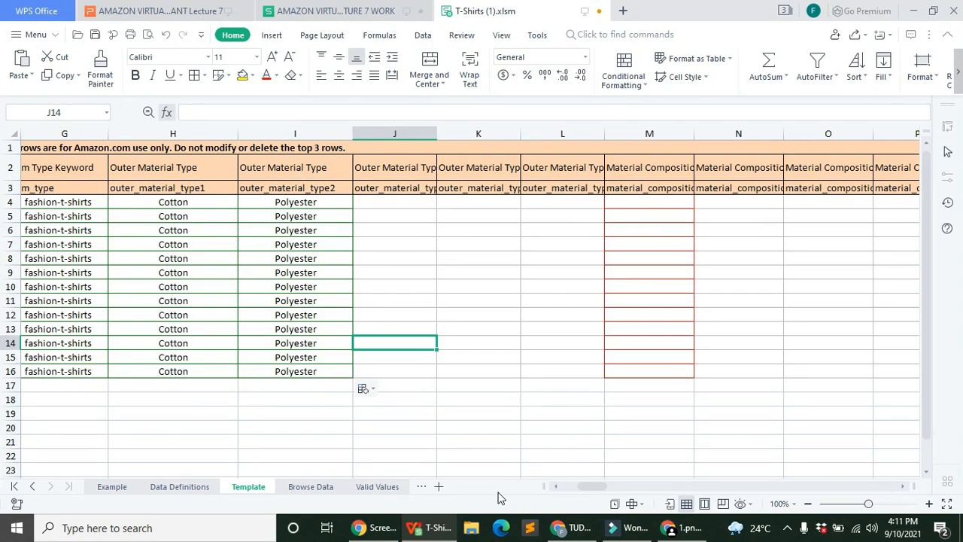
Step: Widen the Material Composition column and enter '70% Cotton ,30% Ployester' in M4
left_click_drag(581, 484, 585, 486)
left_click(469, 200)
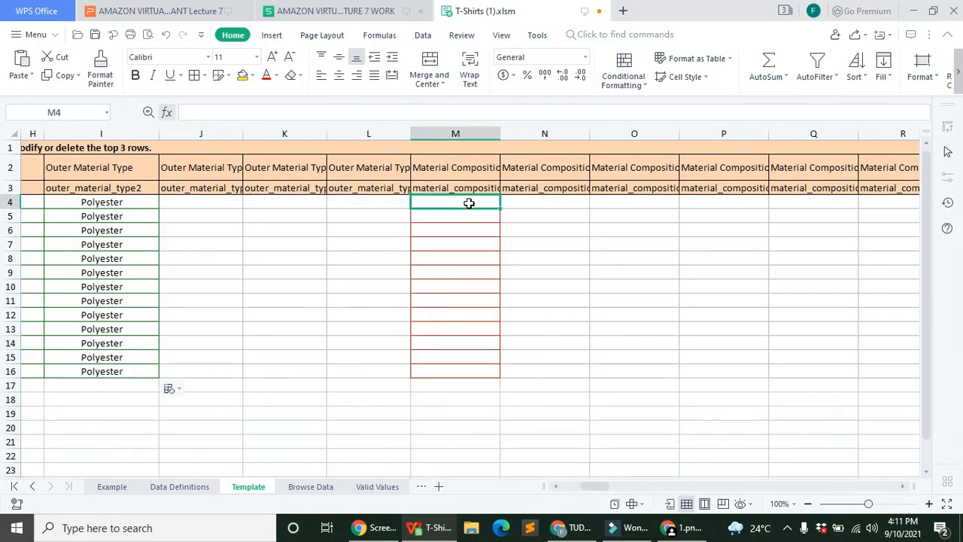
left_click_drag(500, 133, 551, 133)
left_click(440, 112)
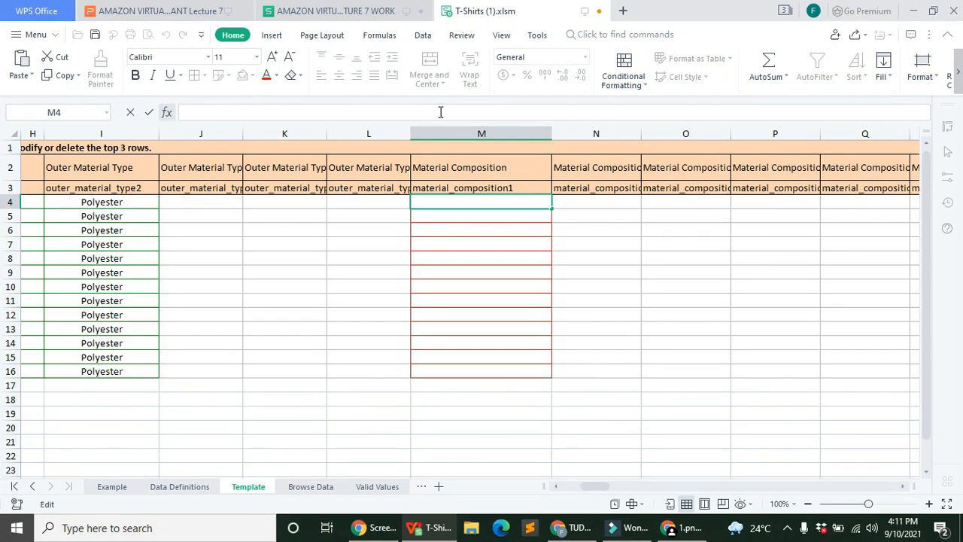
type("70% Co")
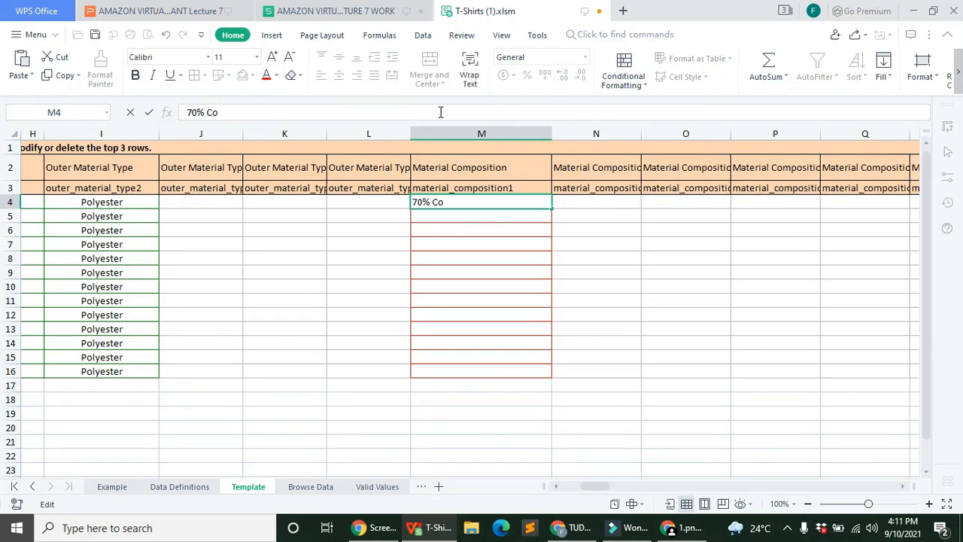
type("ttonn")
key("BackSpace")
type(", 3")
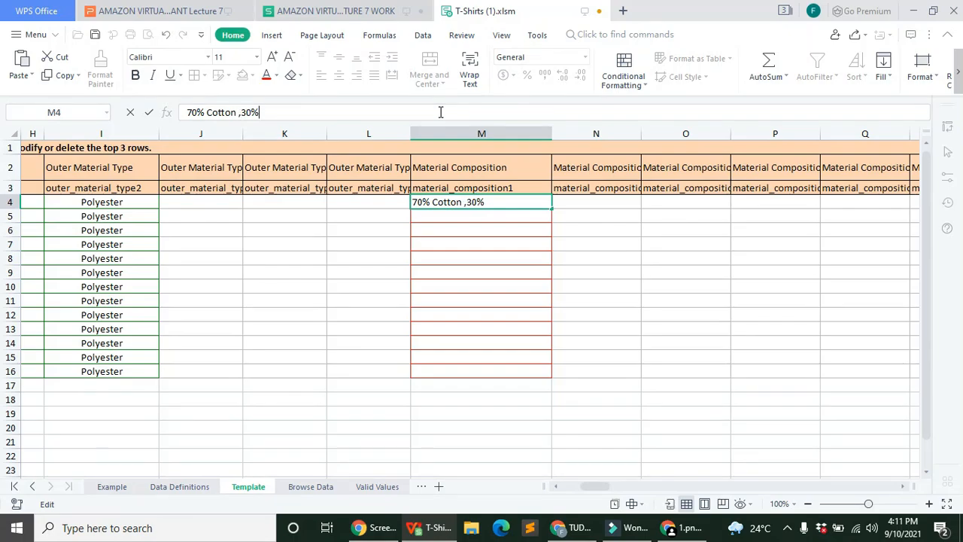
type("0% Ployester")
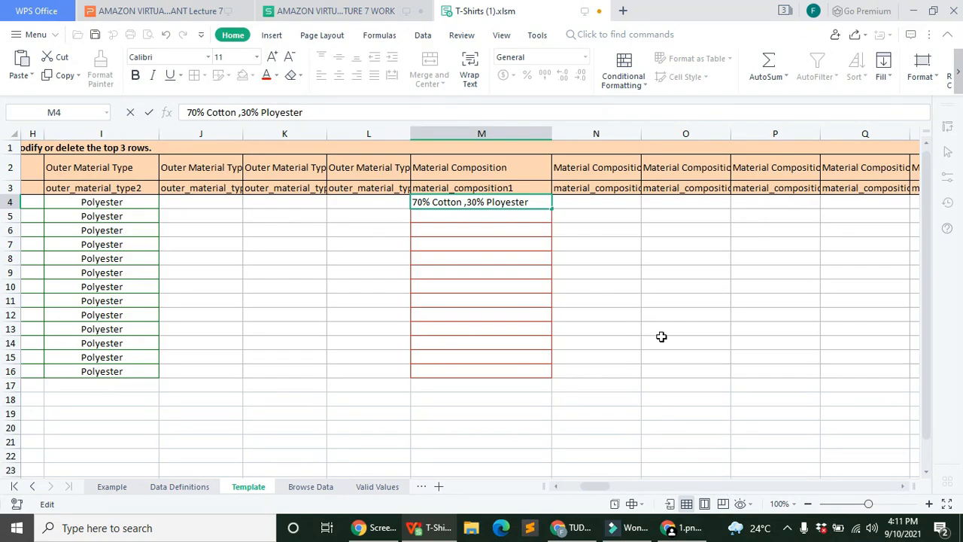
left_click(613, 290)
Step: Copy the composition down to M16 as identical cells rather than a series
left_click(546, 202)
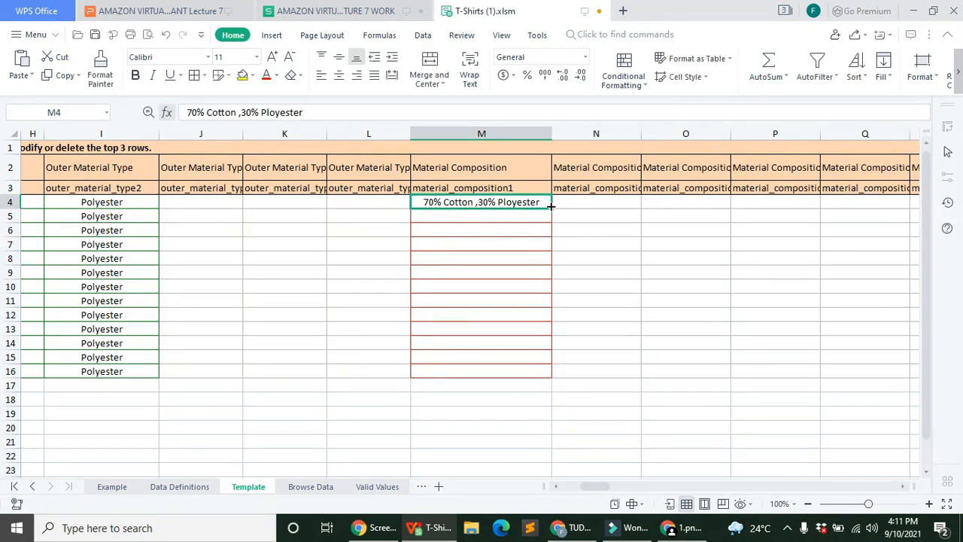
left_click_drag(551, 208, 556, 371)
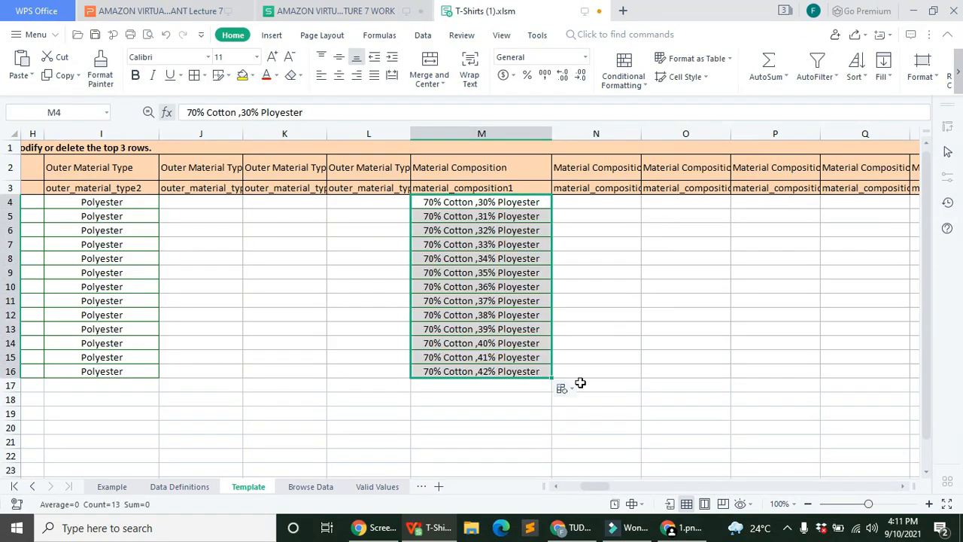
left_click(577, 408)
left_click(517, 466)
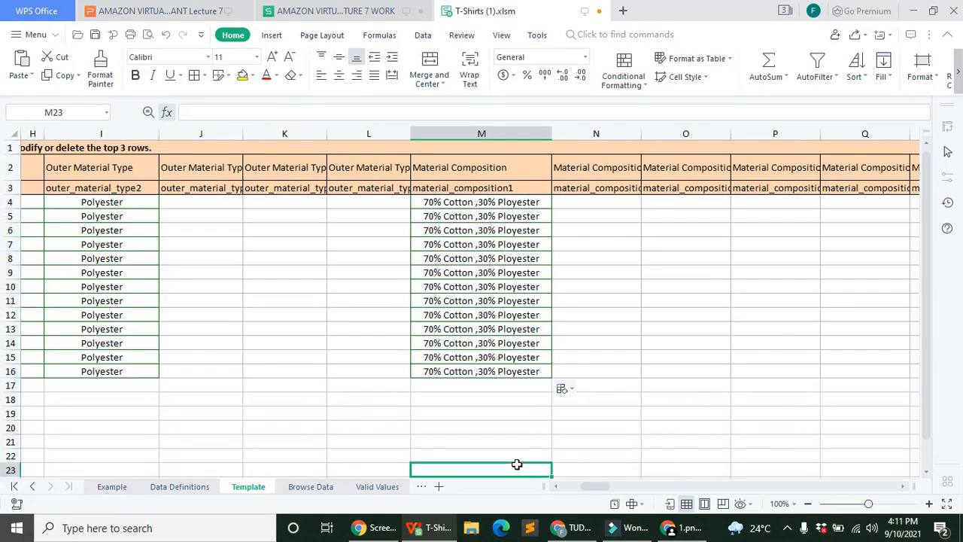
left_click_drag(585, 488, 607, 491)
Step: Set Department to mens and Is Adult Product to Yes for rows 4–16
left_click(299, 200)
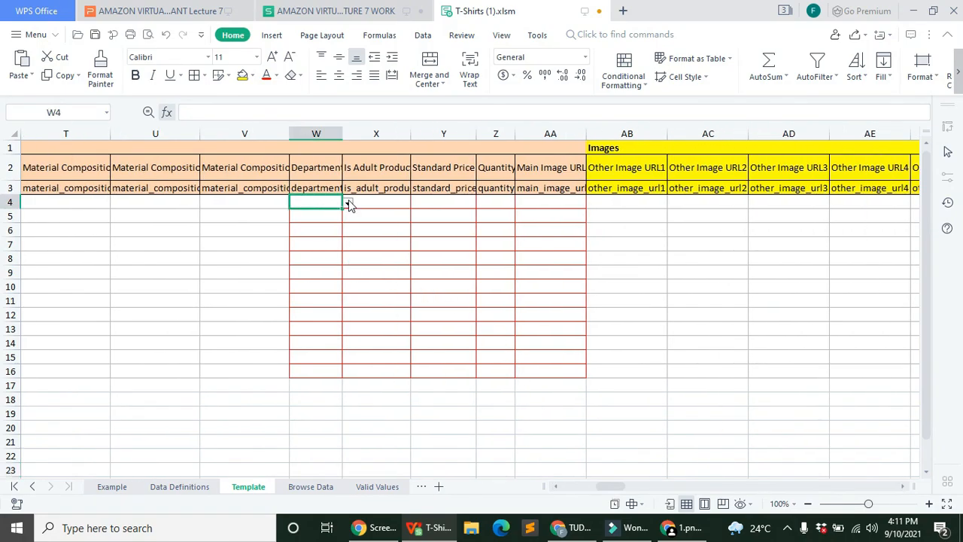
left_click(347, 203)
left_click(332, 292)
left_click_drag(343, 208, 344, 375)
left_click(398, 201)
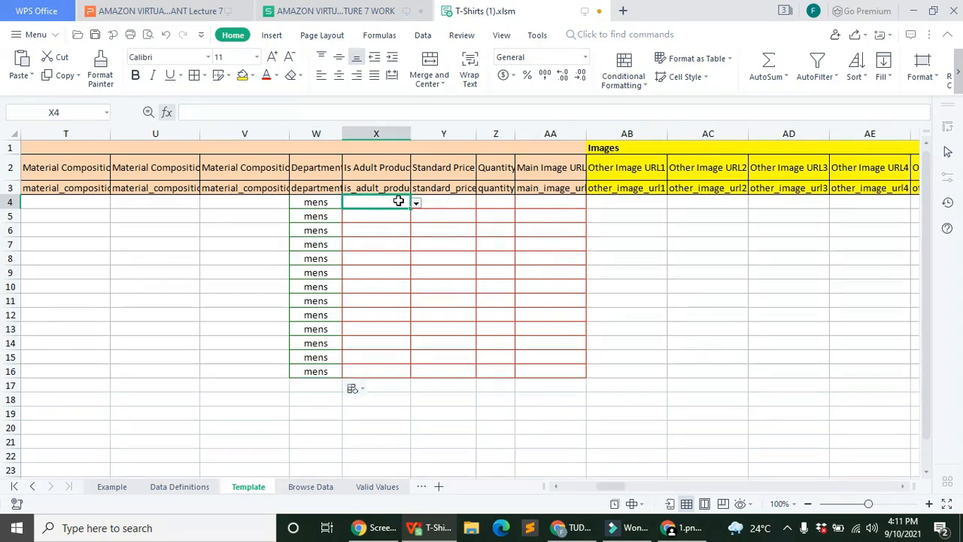
left_click(416, 203)
left_click(398, 219)
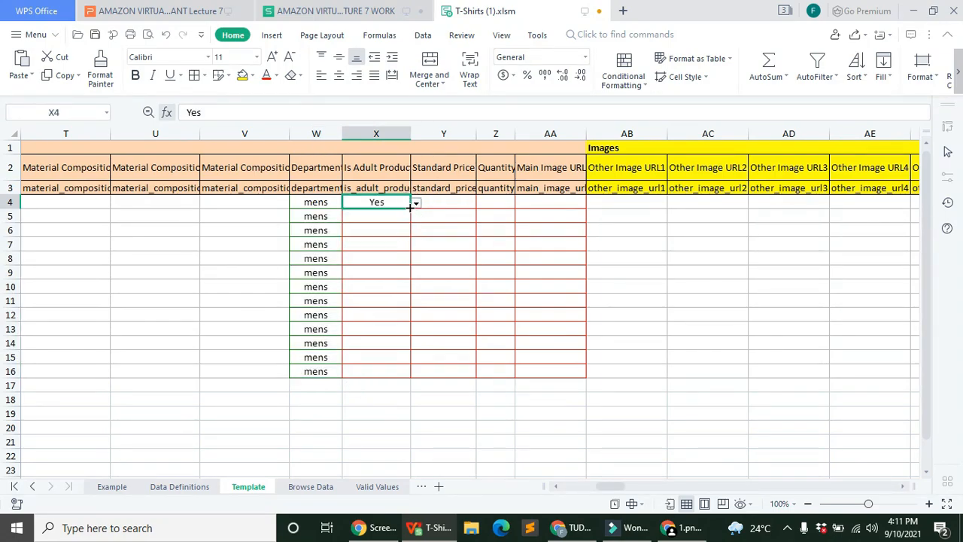
left_click_drag(411, 209, 405, 356)
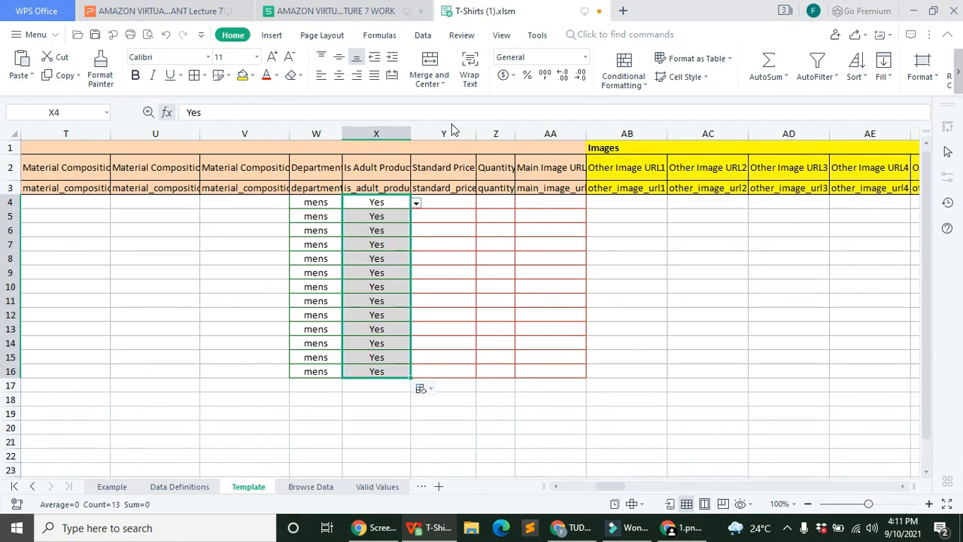
Step: Enter a standard price of 20 in Y4 and drag it down to row 16
left_click(446, 197)
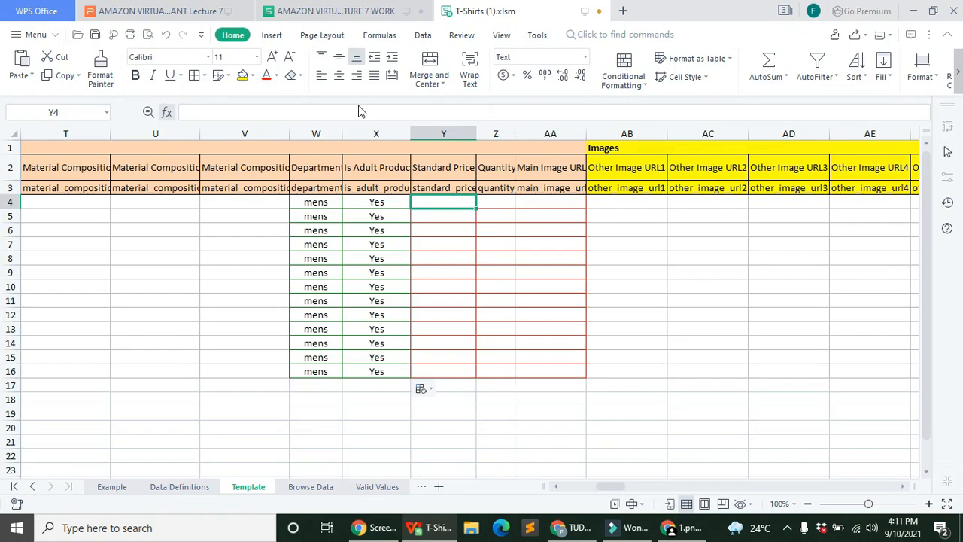
type("20")
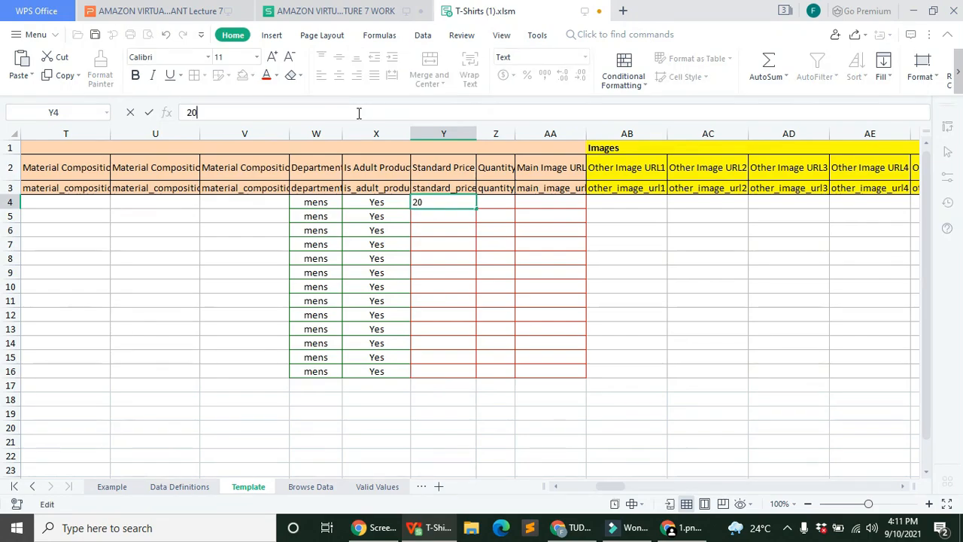
key("Return")
left_click(455, 203)
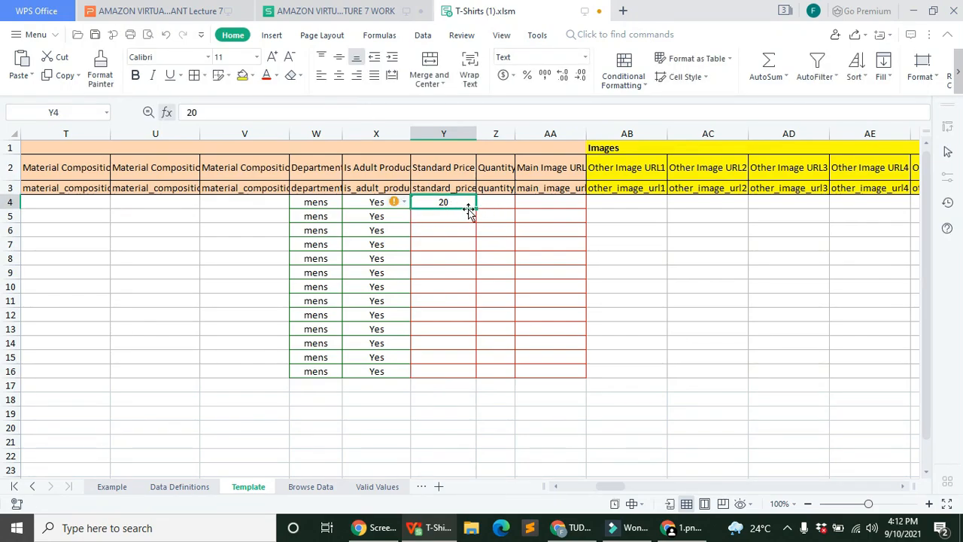
left_click_drag(477, 210, 486, 396)
Step: Make the prices repeat 20, widen the Quantity column, and re-enter 20 in Y4
left_click(502, 406)
left_click(425, 410)
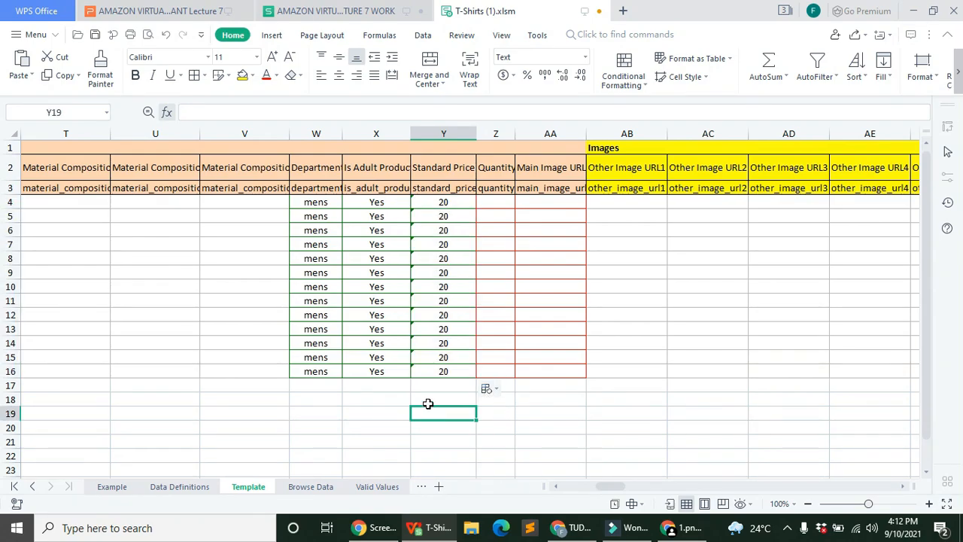
left_click_drag(516, 134, 559, 133)
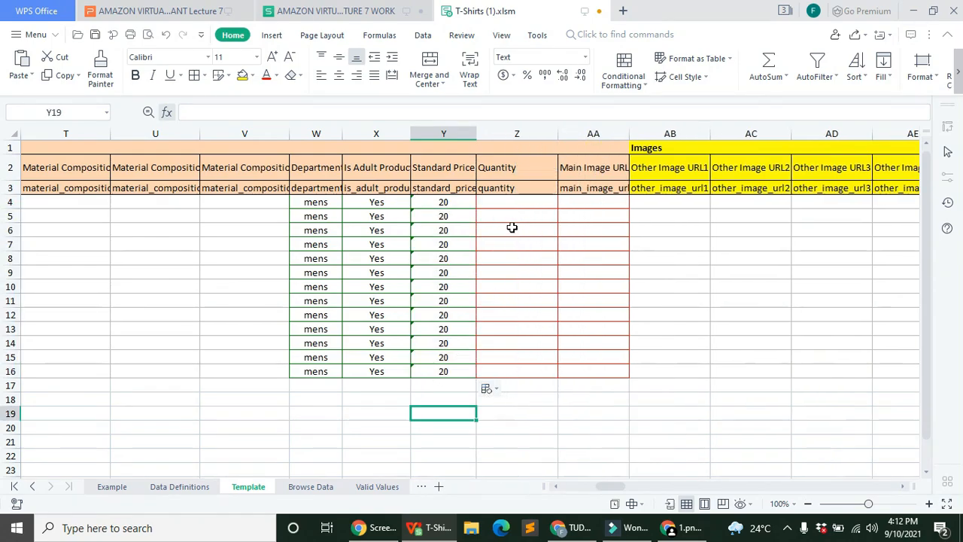
left_click(511, 201)
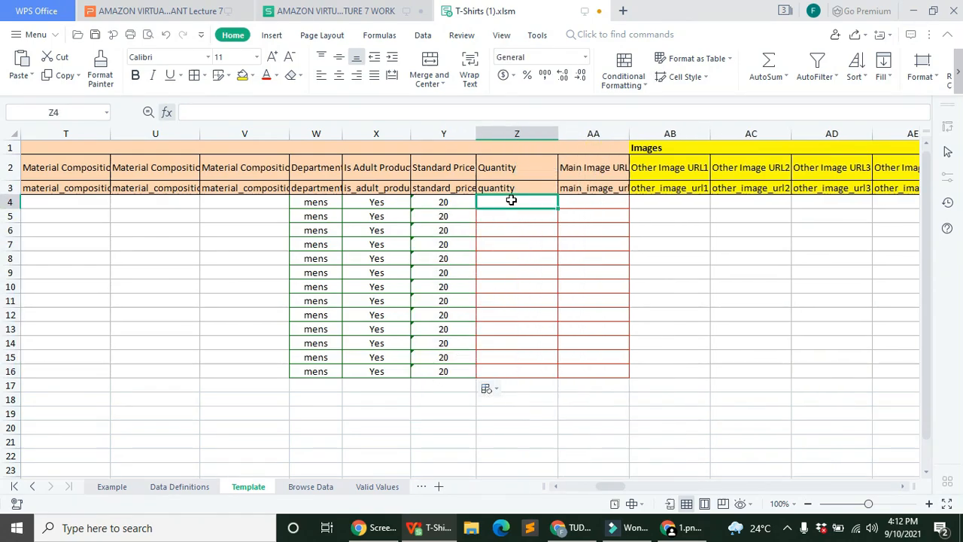
left_click(456, 202)
key("Delete")
left_click(501, 218)
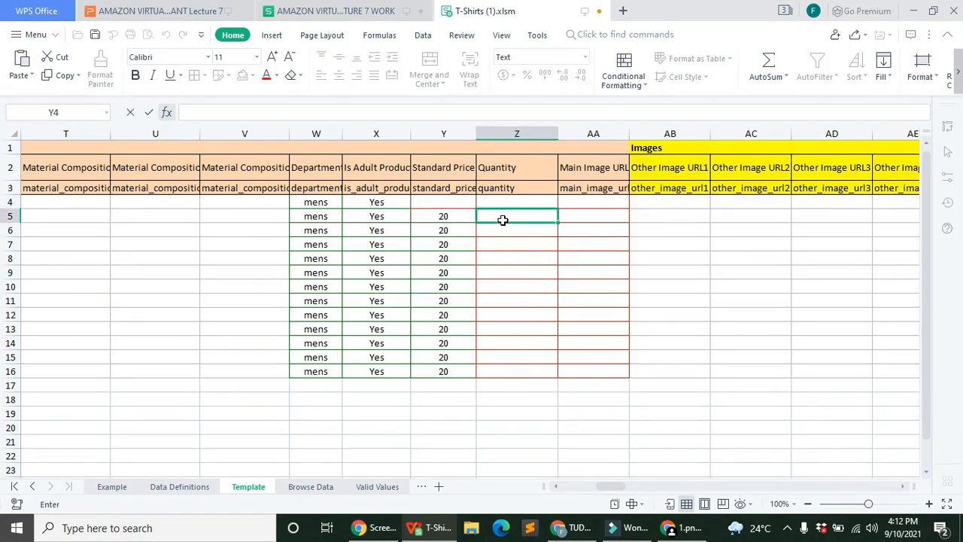
left_click(443, 202)
type("20")
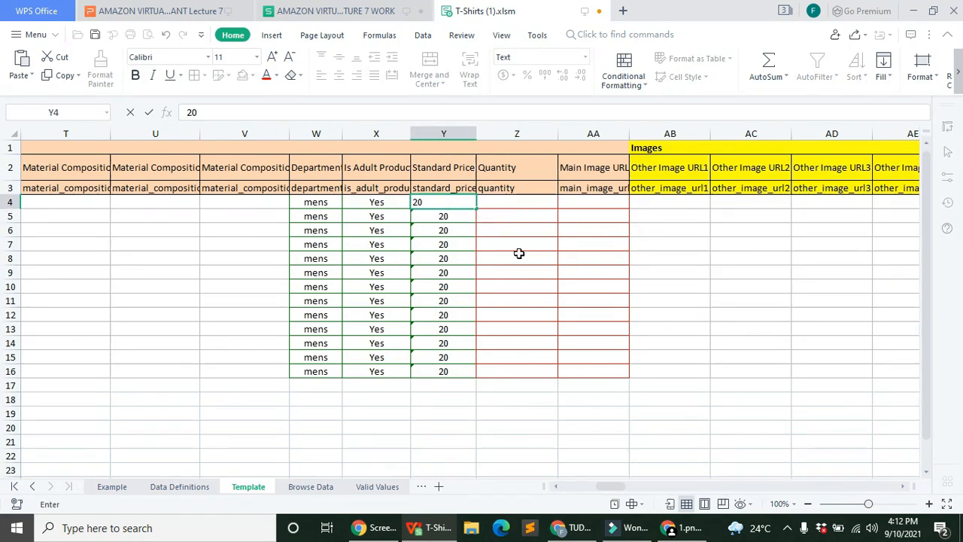
left_click(519, 203)
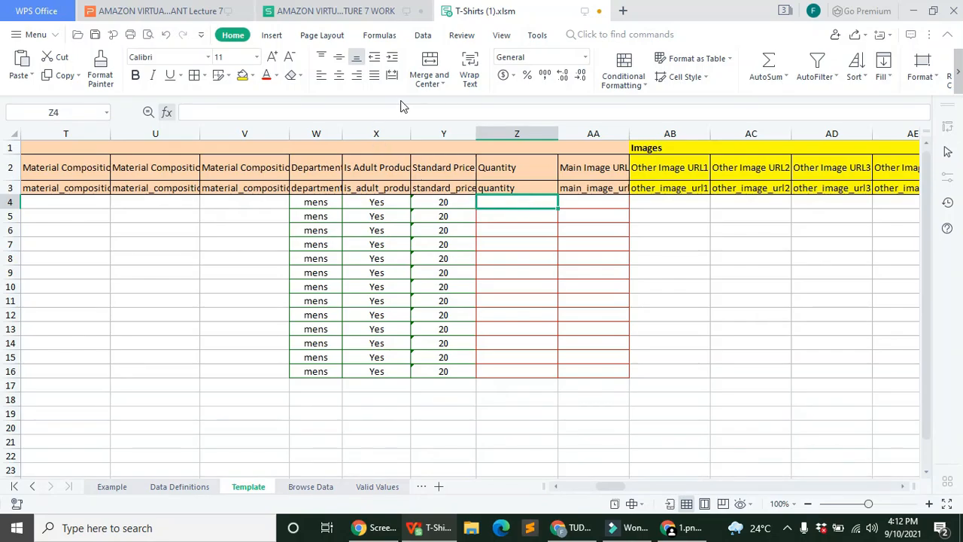
Step: Enter quantity 50 in Z4, copy it unchanged to Z16, and widen the Main Image URL column
left_click(394, 111)
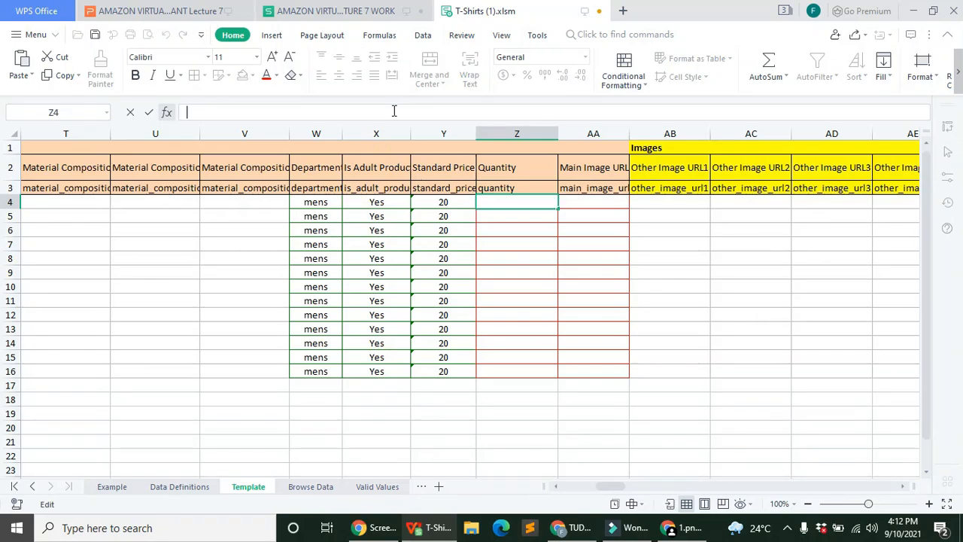
type("2")
key("BackSpace")
type("50")
key("Return")
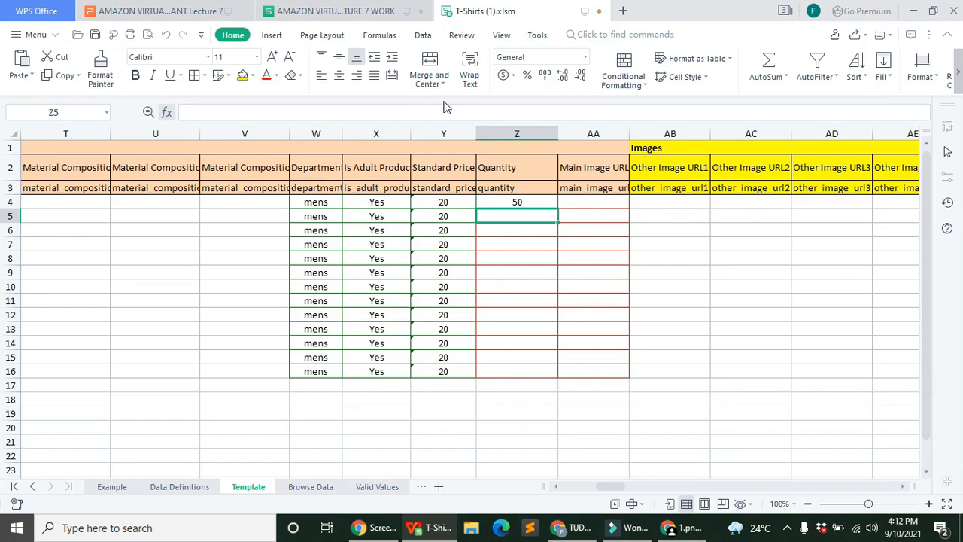
left_click(553, 203)
left_click_drag(558, 210, 555, 377)
left_click(578, 393)
left_click(577, 394)
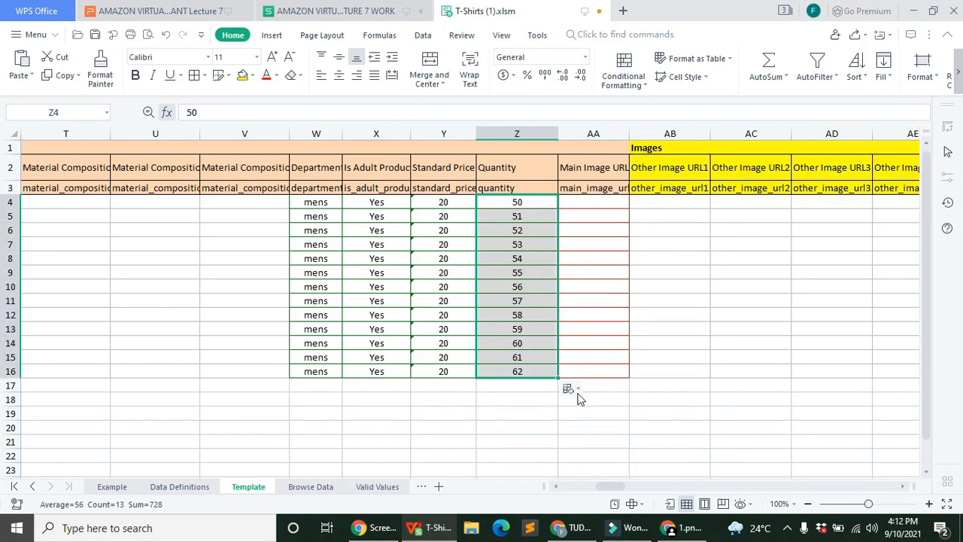
left_click_drag(630, 133, 853, 133)
left_click(639, 201)
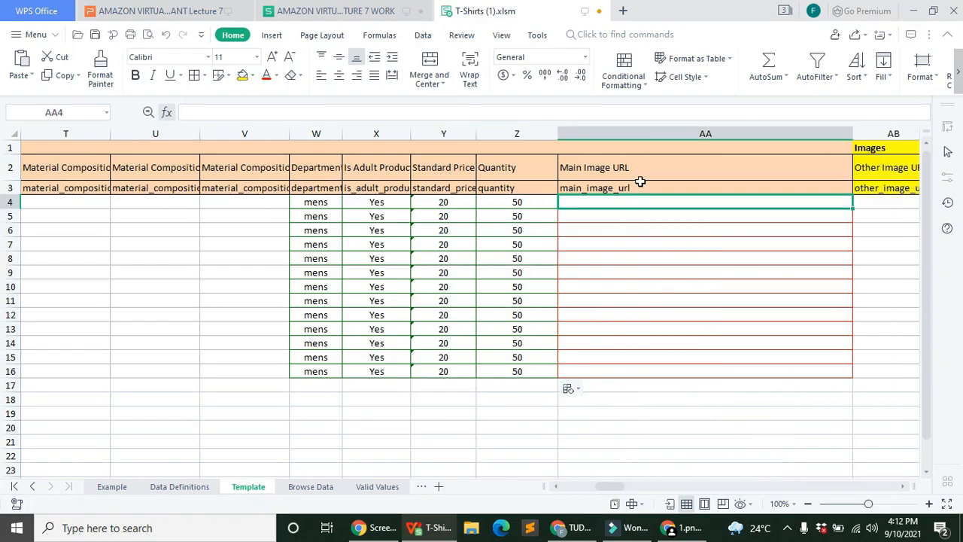
Step: Save the blue hoodie image from the Amazon shirt search results to the Desktop
left_click(570, 527)
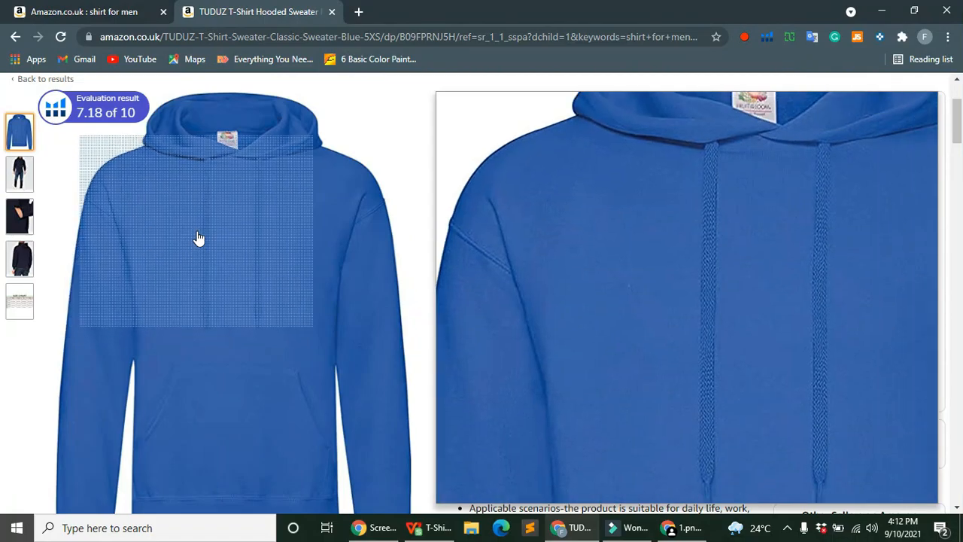
right_click(198, 236)
left_click(166, 395)
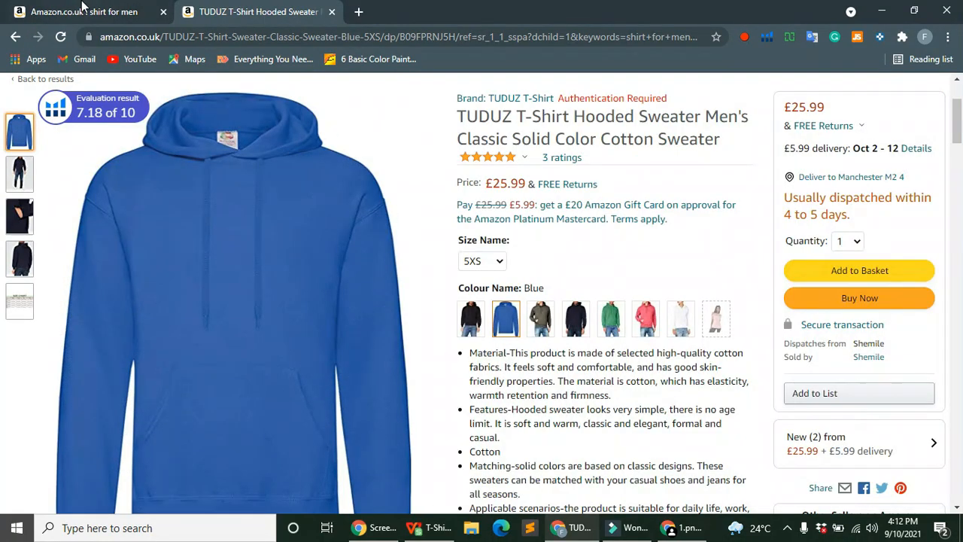
left_click(83, 9)
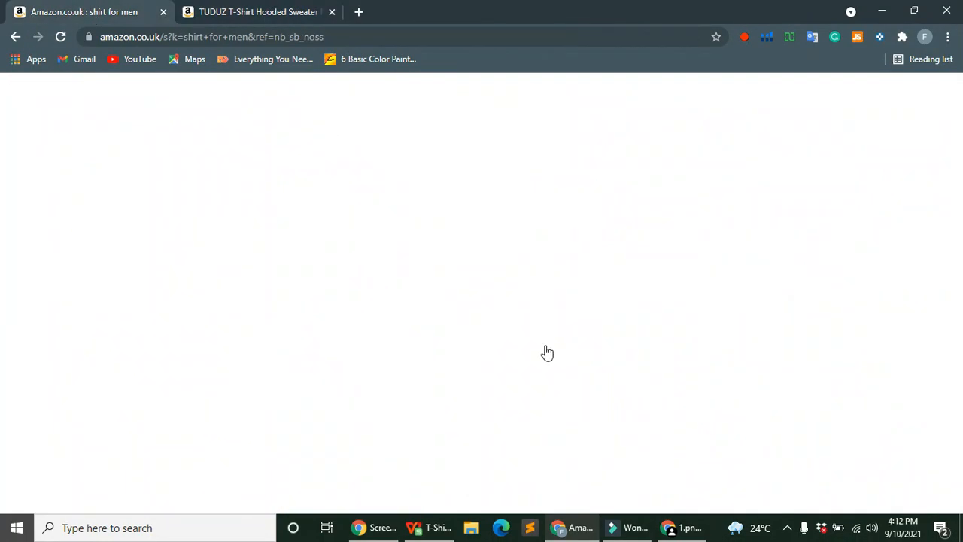
right_click(279, 145)
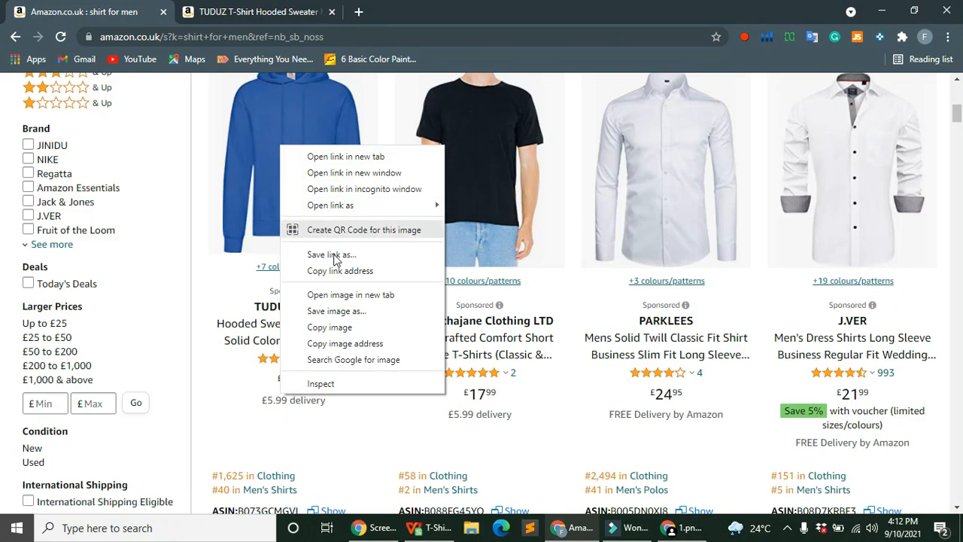
left_click(352, 310)
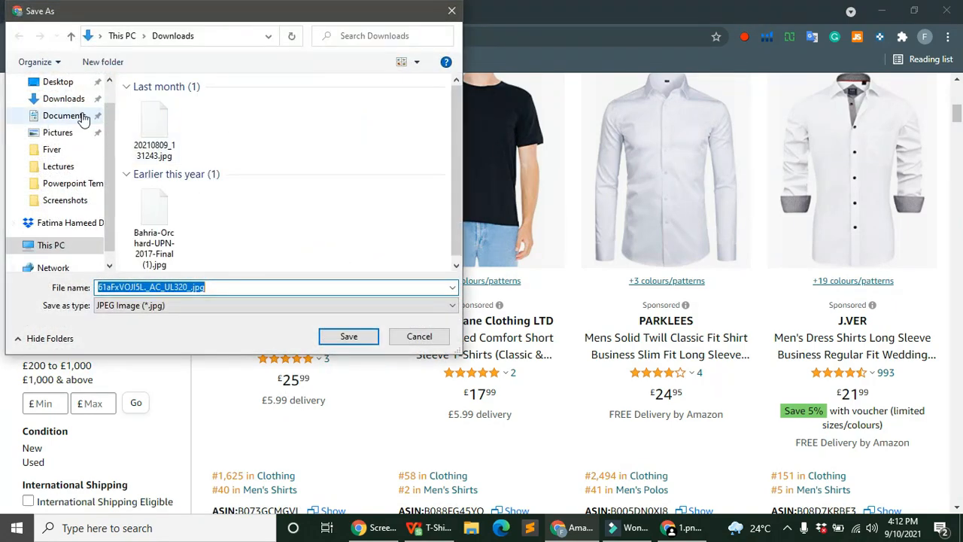
left_click(57, 82)
left_click(347, 336)
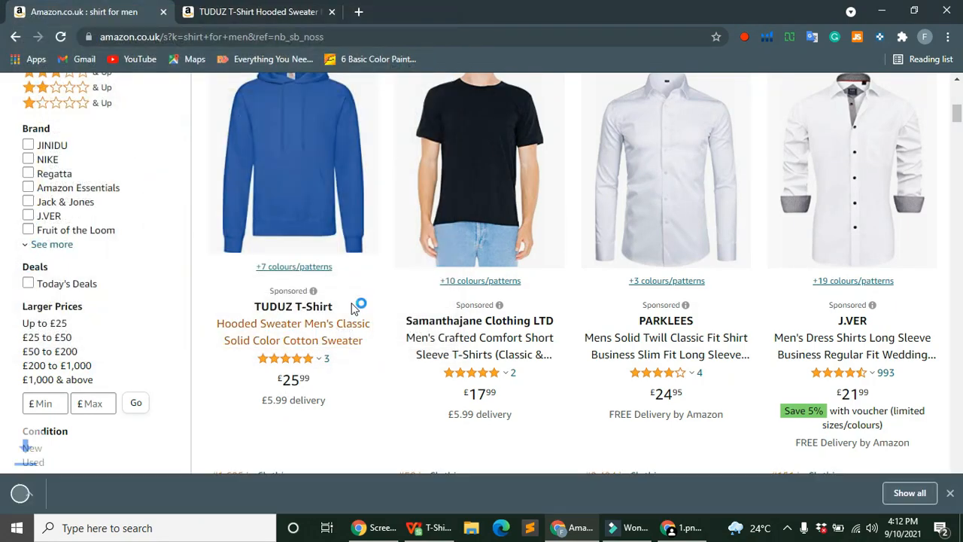
left_click(680, 527)
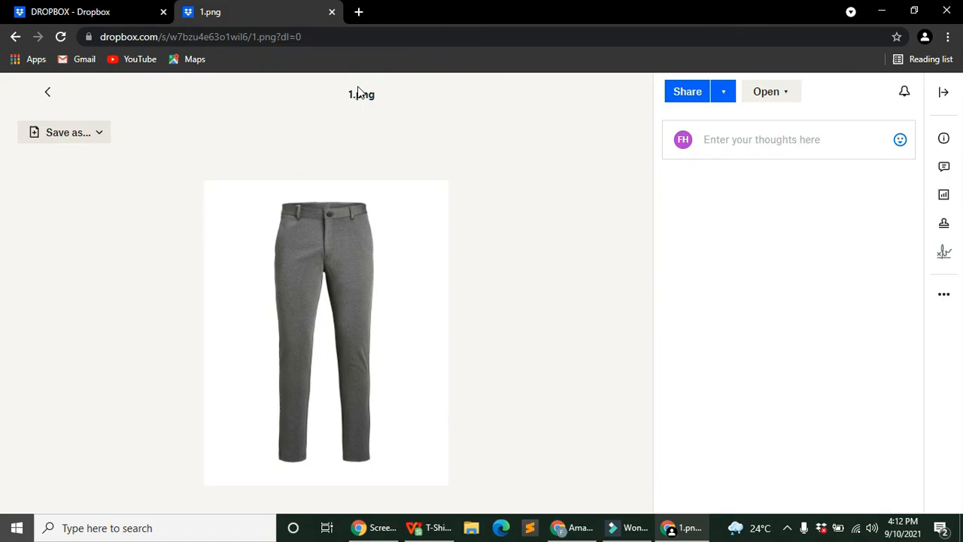
Step: Upload the saved hoodie image from the Desktop to the DROPBOX folder and preview it
left_click(67, 12)
left_click(243, 265)
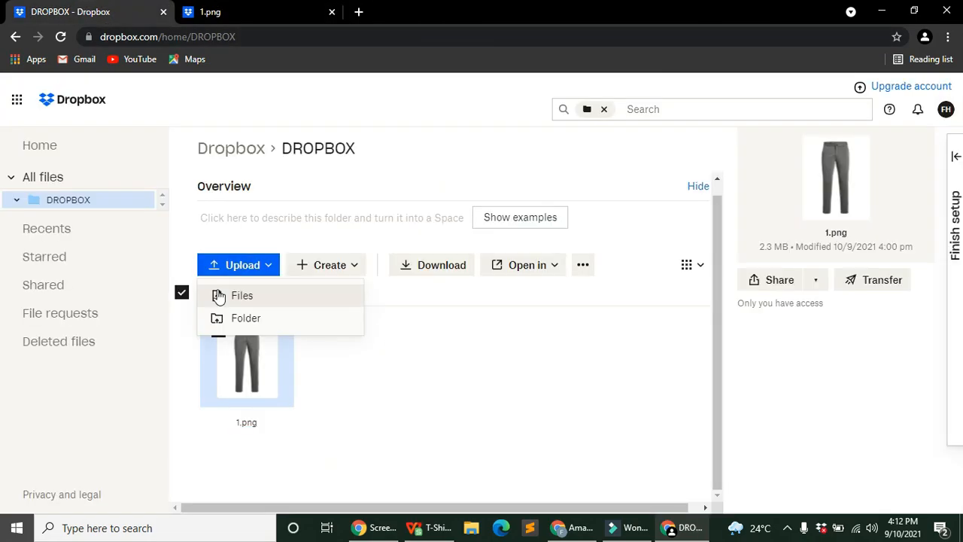
left_click(249, 298)
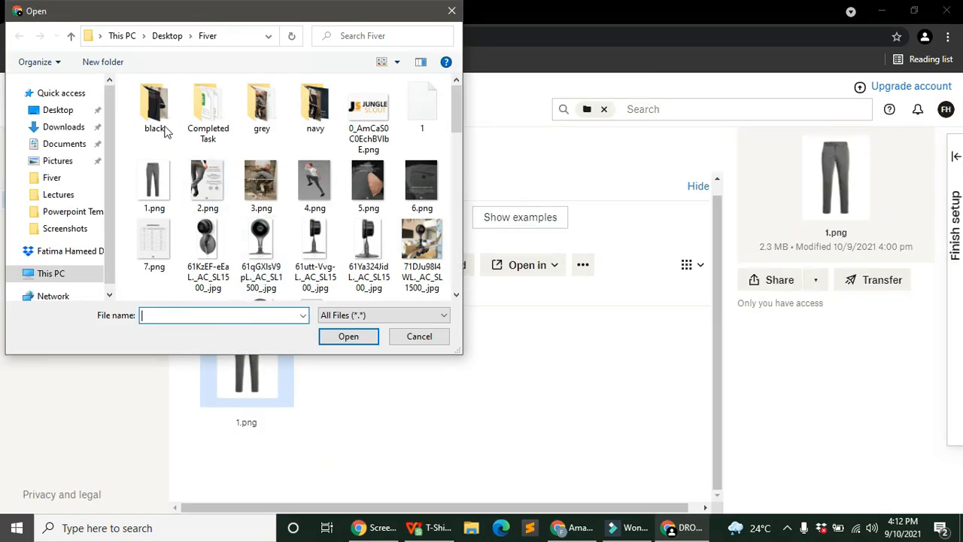
left_click(58, 111)
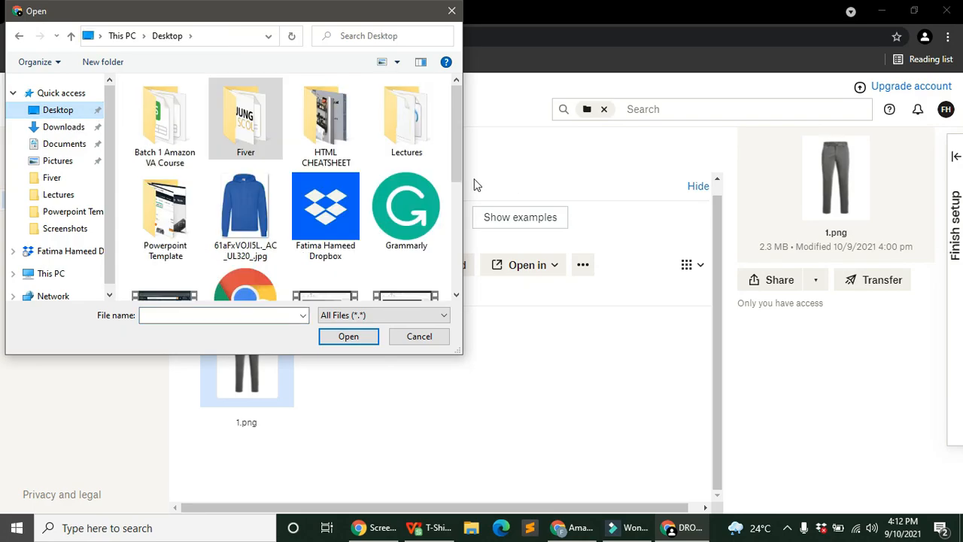
left_click(246, 188)
double_click(245, 188)
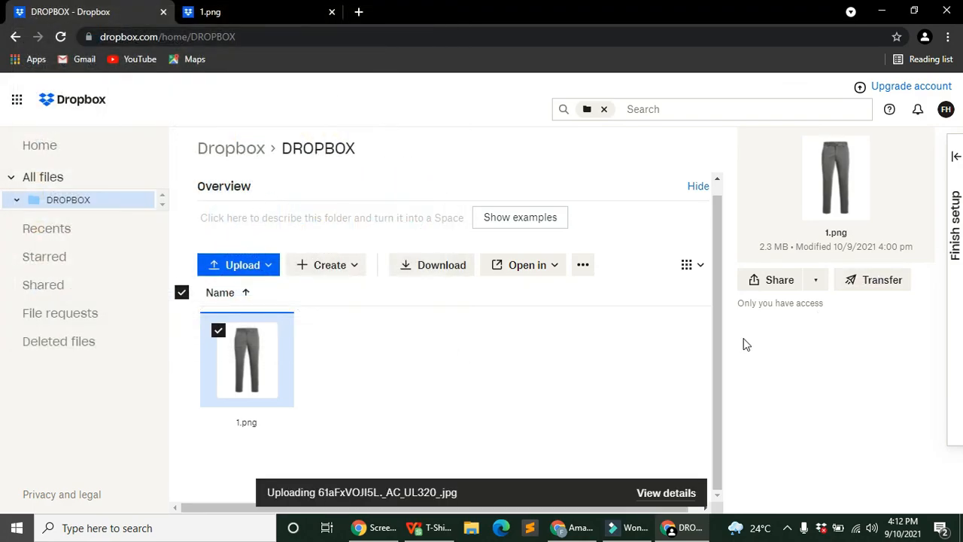
left_click(578, 527)
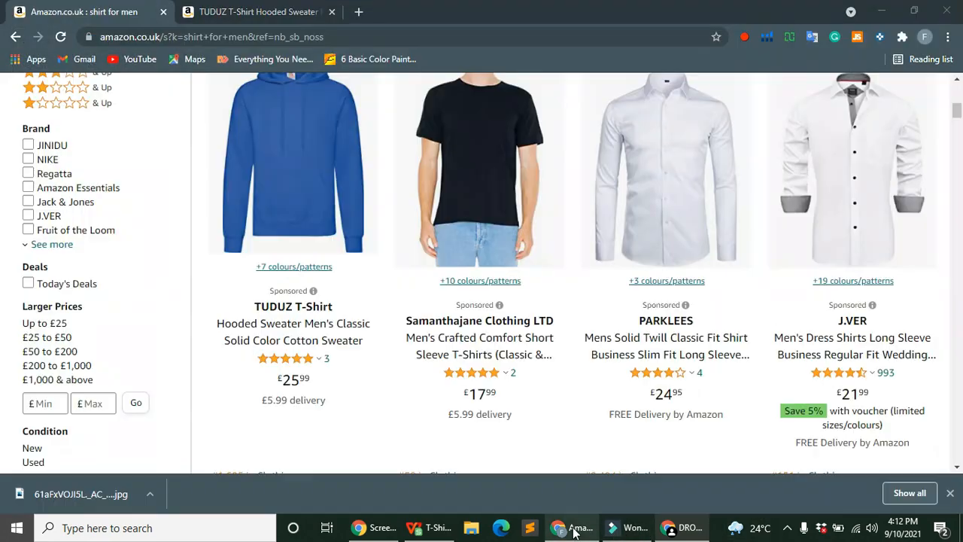
left_click(677, 528)
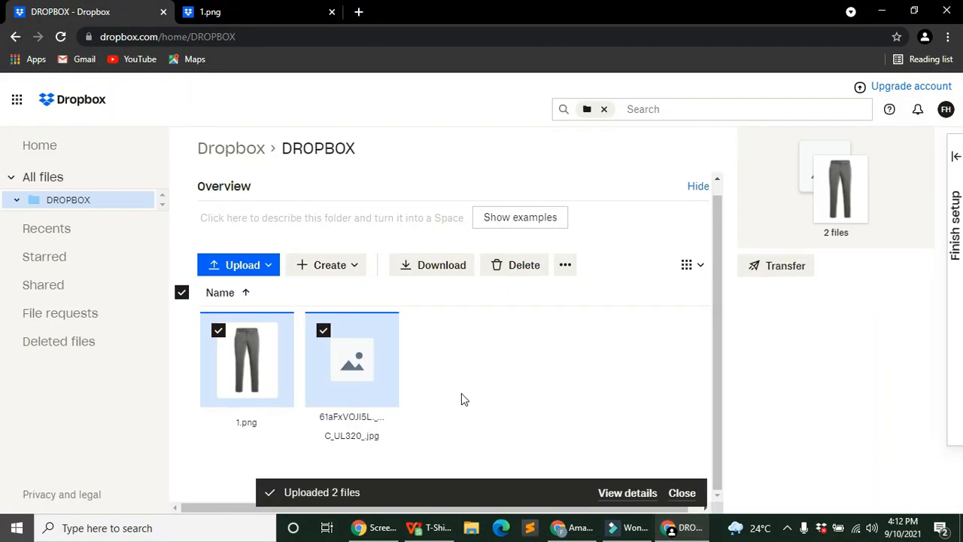
left_click(351, 418)
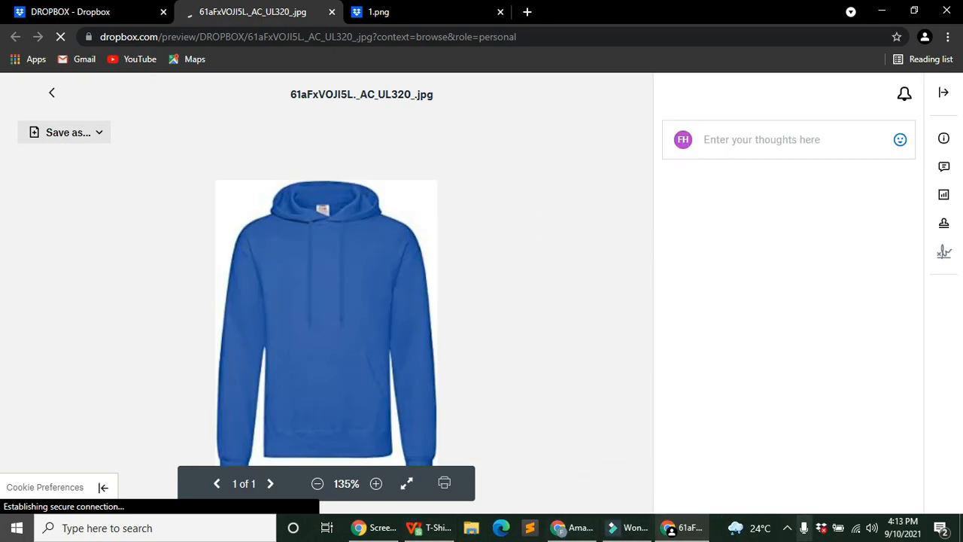
left_click(447, 525)
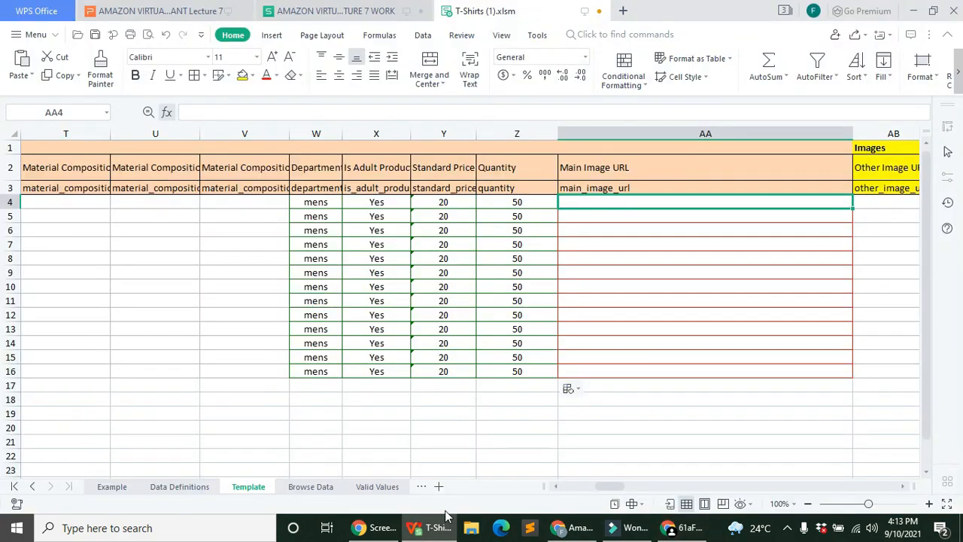
left_click_drag(598, 490, 606, 490)
left_click(429, 214)
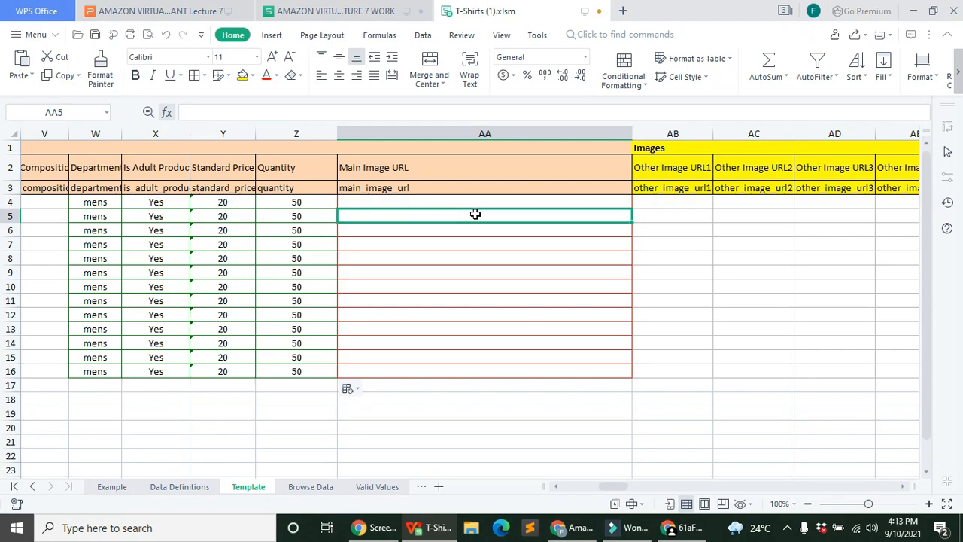
left_click(502, 290)
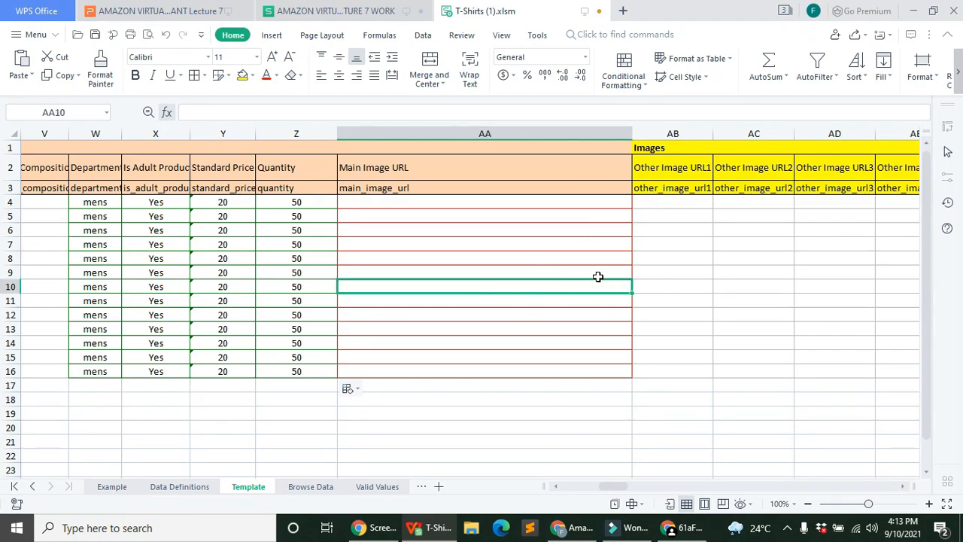
left_click(425, 357)
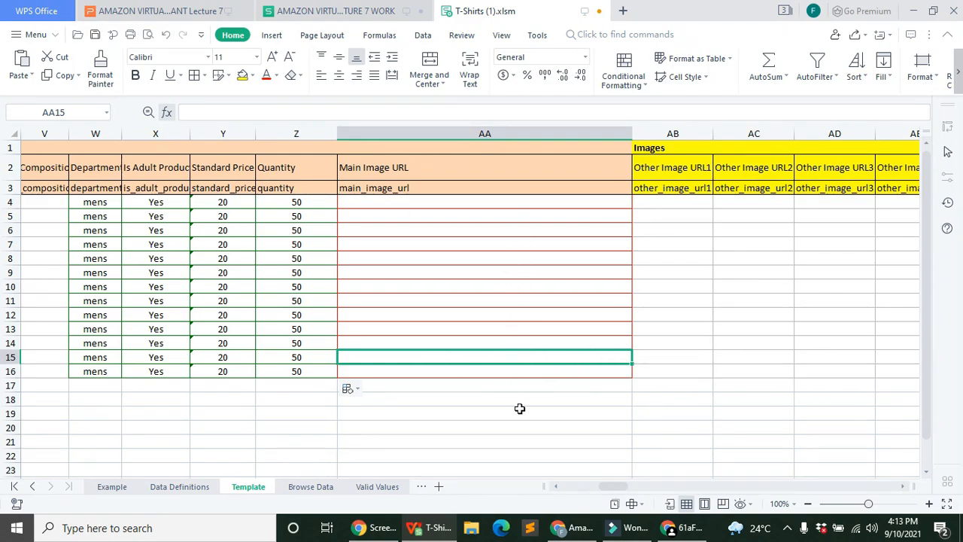
left_click(361, 218)
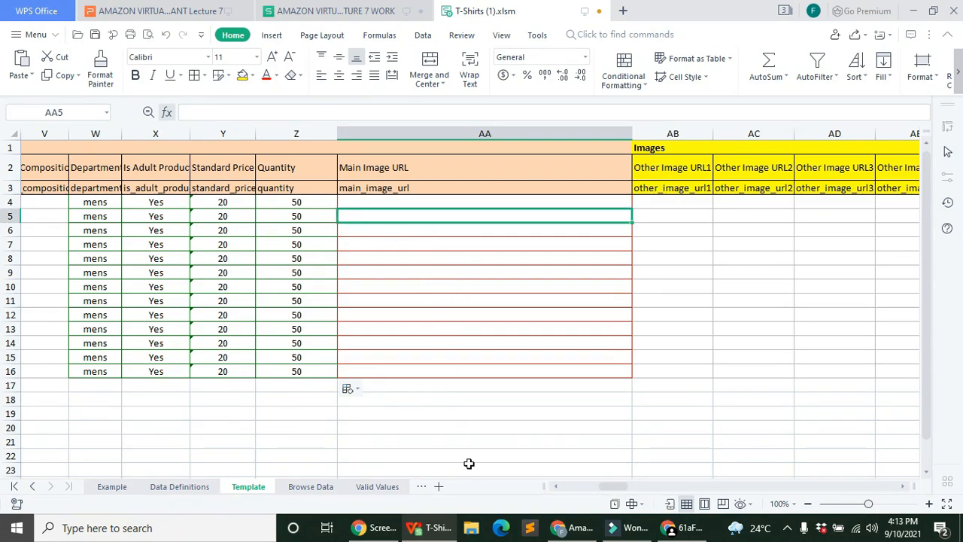
left_click(512, 203)
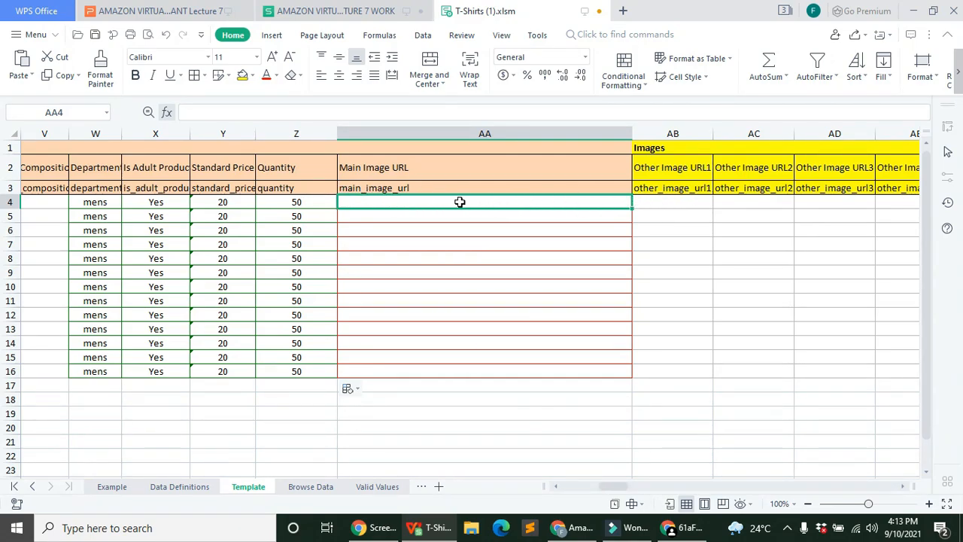
left_click(561, 216)
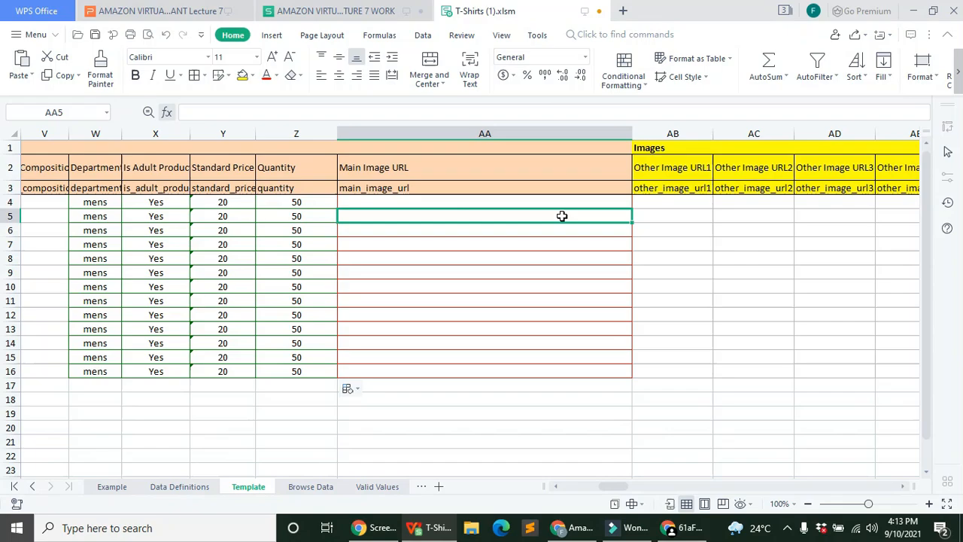
left_click(401, 205)
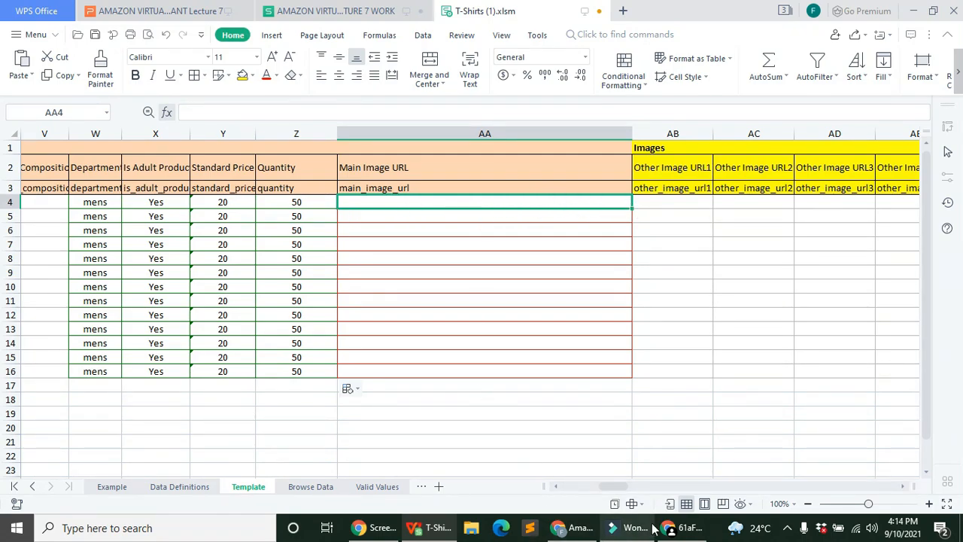
Step: Go to the Dropbox folder listing and copy the hoodie file's share link
left_click(685, 527)
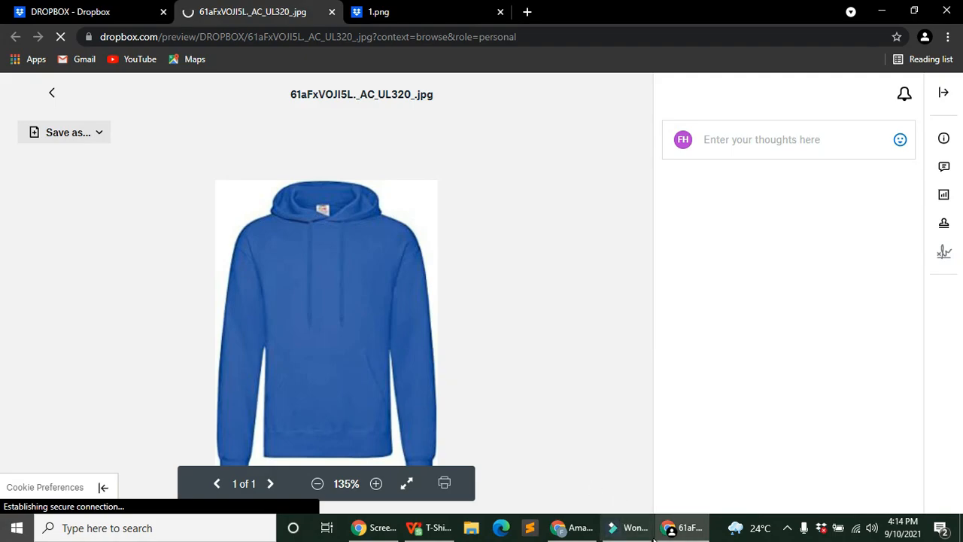
left_click(576, 528)
left_click(590, 529)
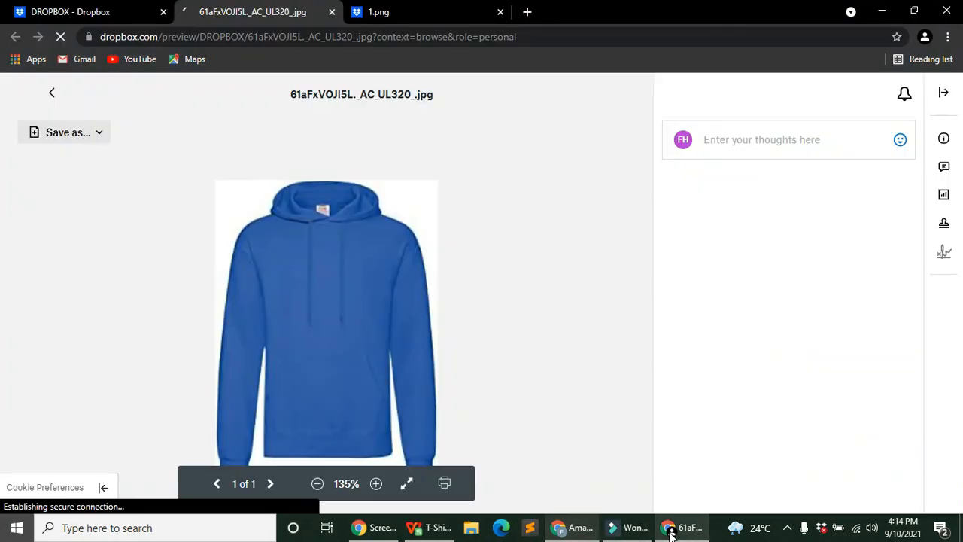
left_click(155, 11)
left_click(192, 7)
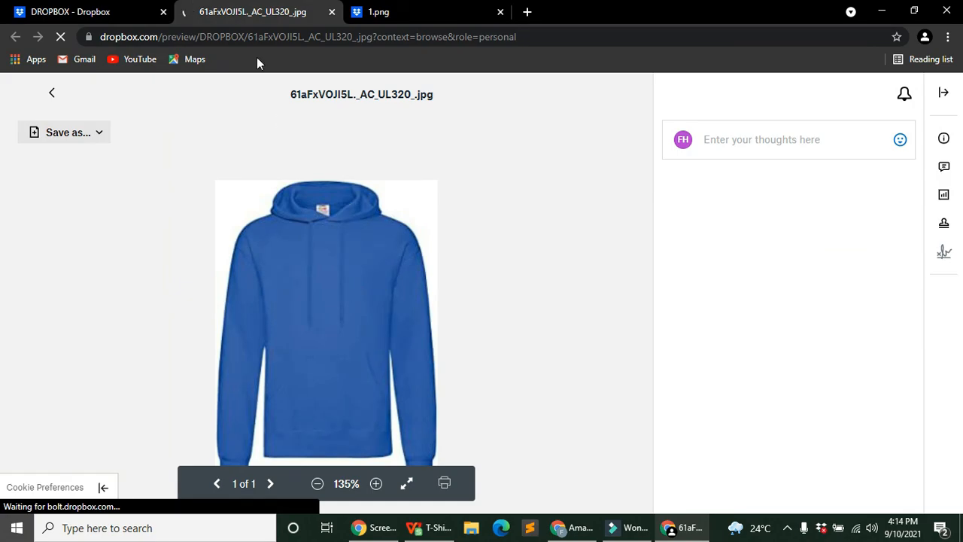
left_click(120, 6)
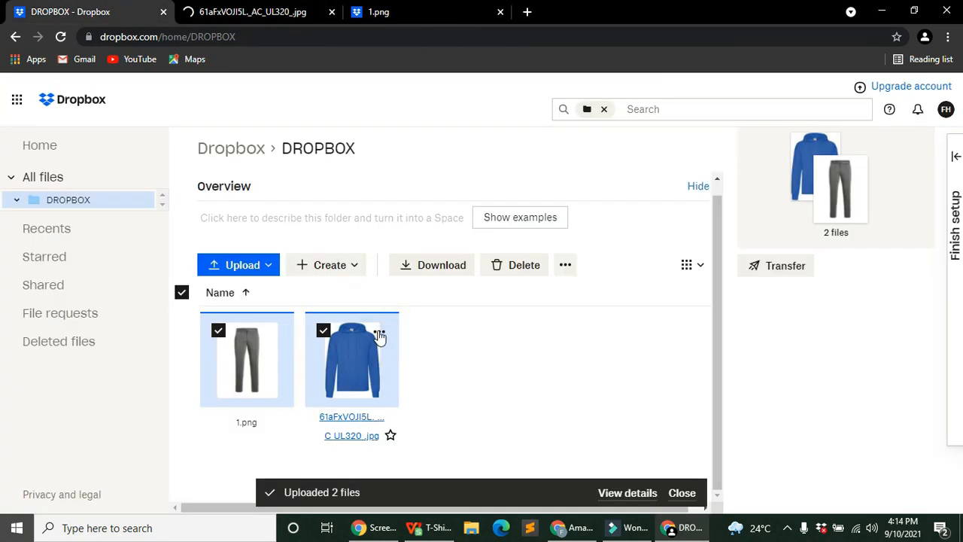
left_click(379, 331)
mouse_move(416, 434)
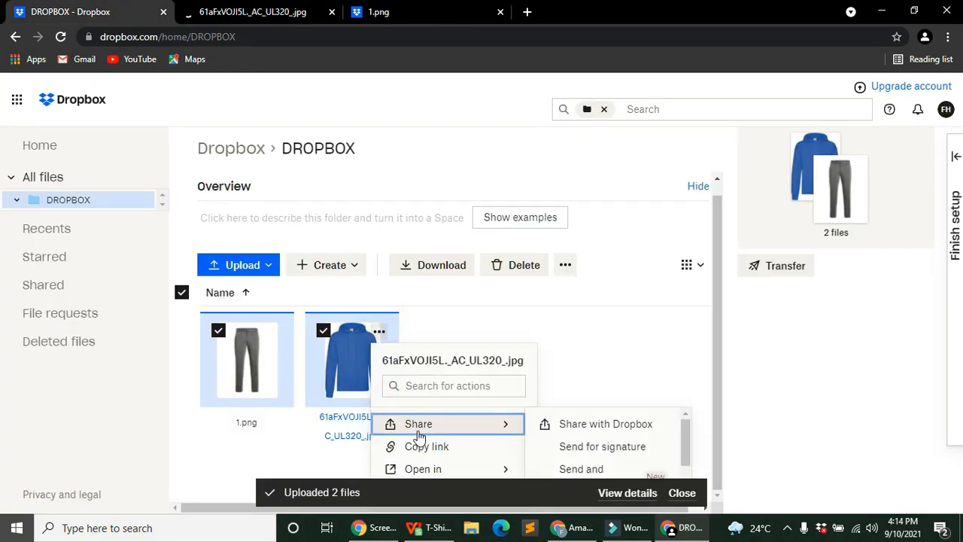
scroll(566, 448, "down", 1)
left_click(437, 459)
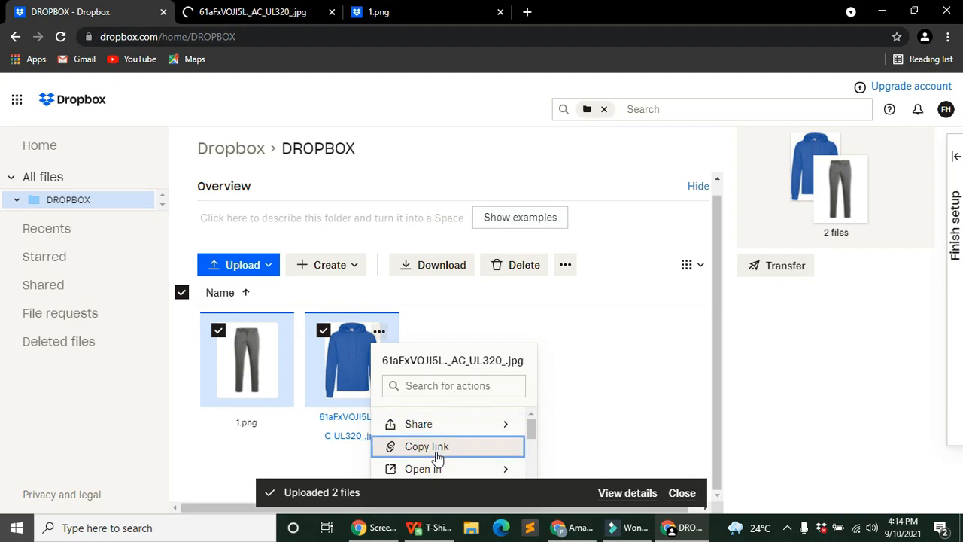
left_click(406, 447)
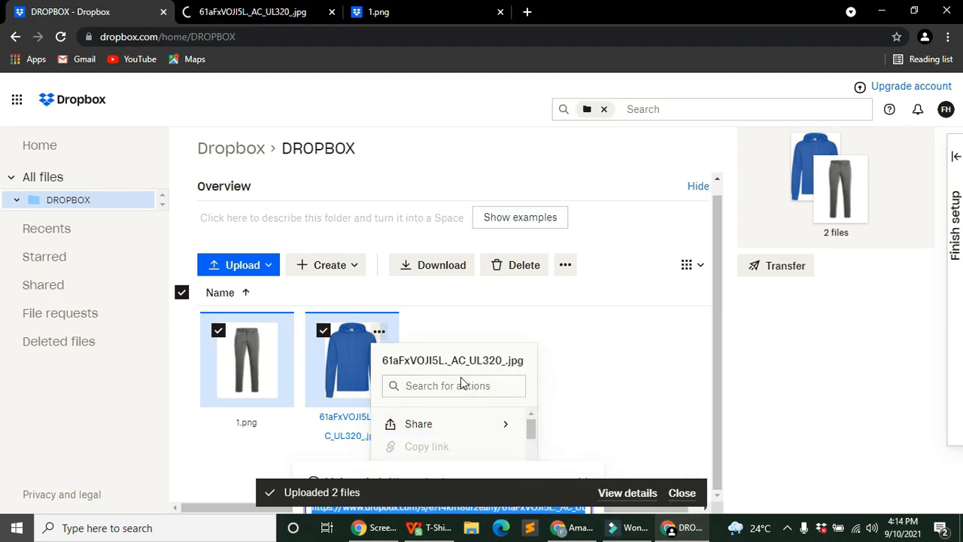
left_click(681, 503)
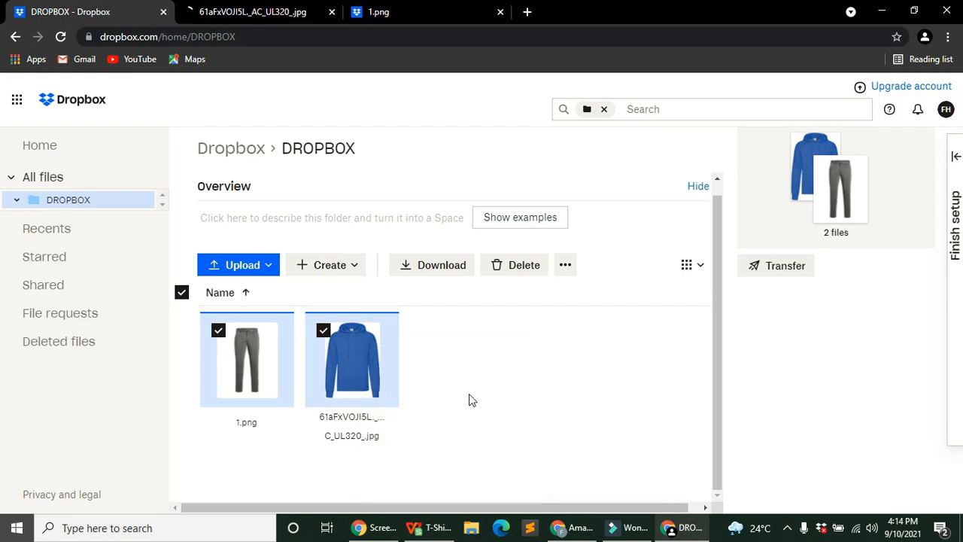
Step: Copy the hoodie image's link again, then bring the Amazon shirt results forward
left_click(379, 333)
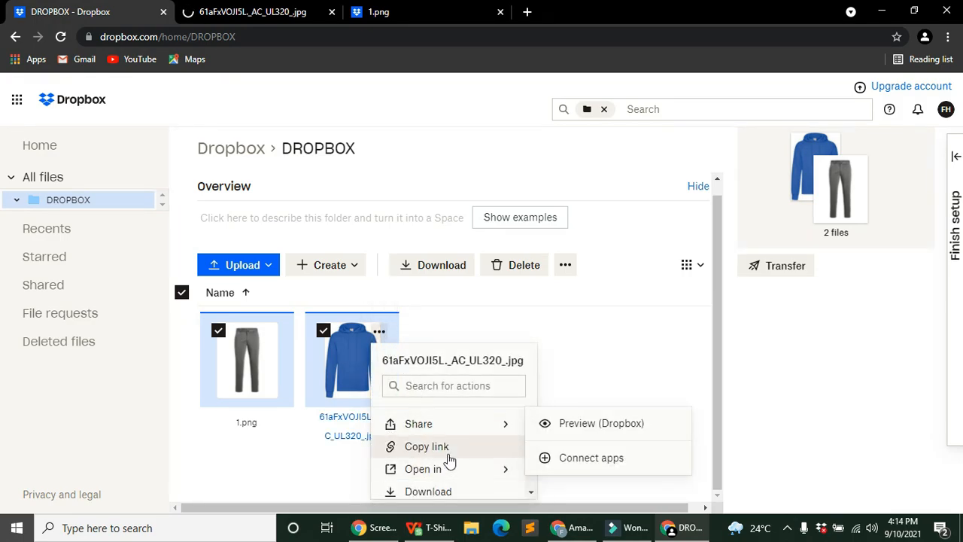
left_click(448, 447)
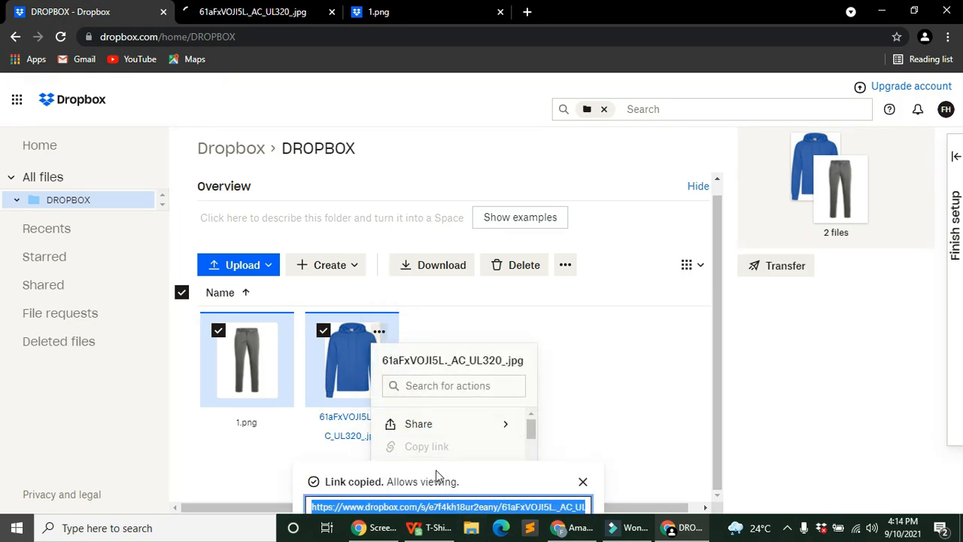
left_click(273, 4)
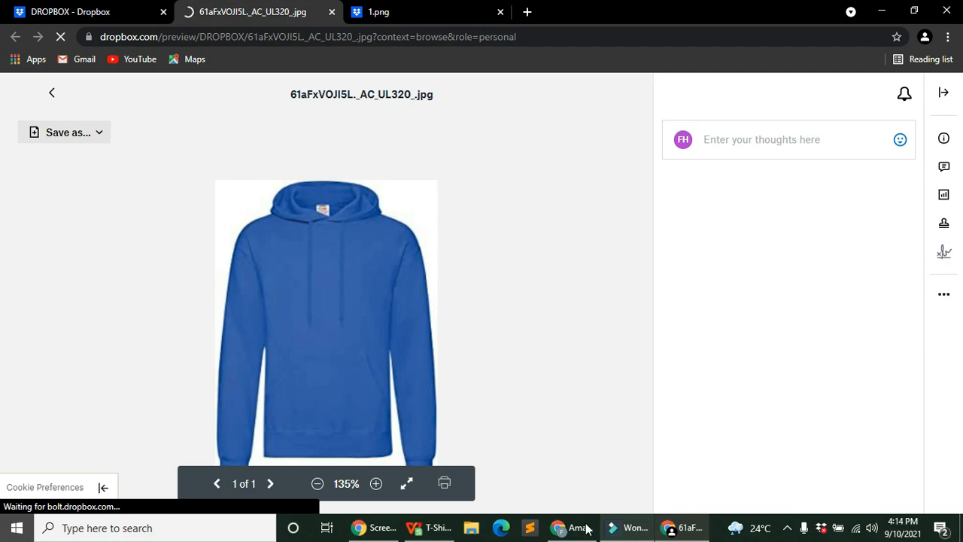
left_click(72, 13)
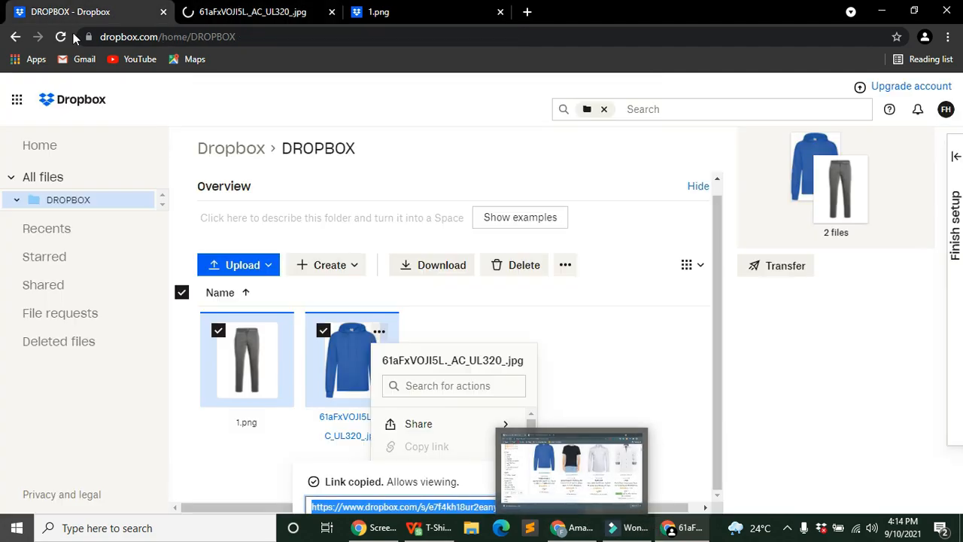
left_click(544, 416)
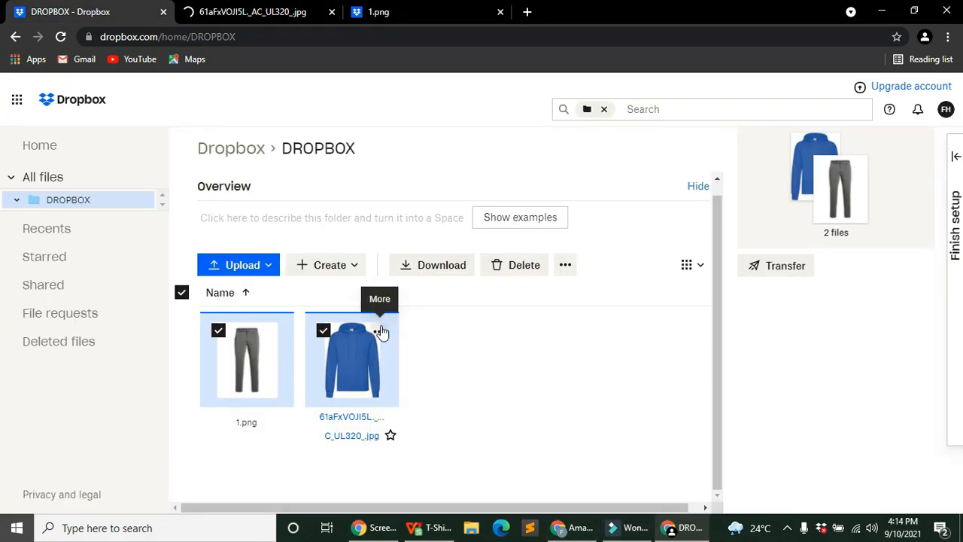
left_click(379, 331)
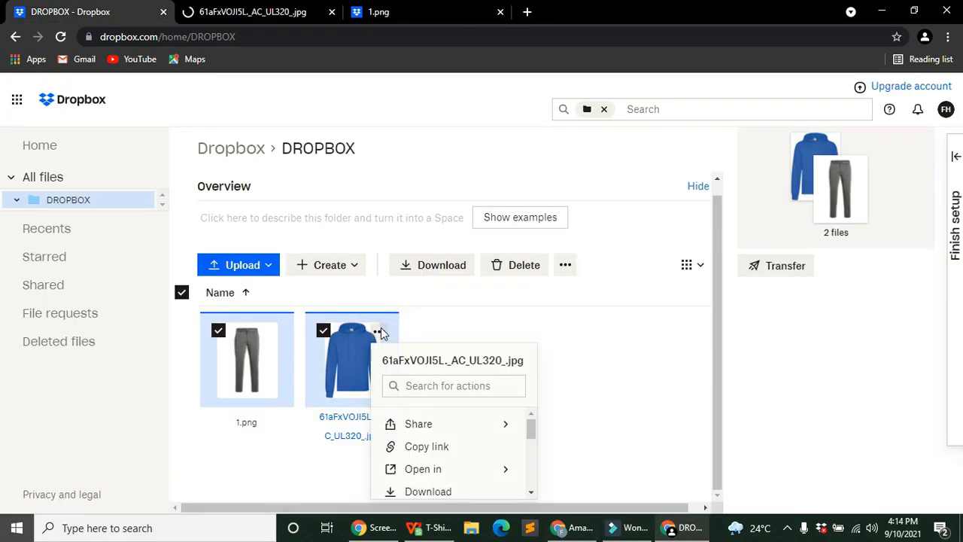
left_click(444, 448)
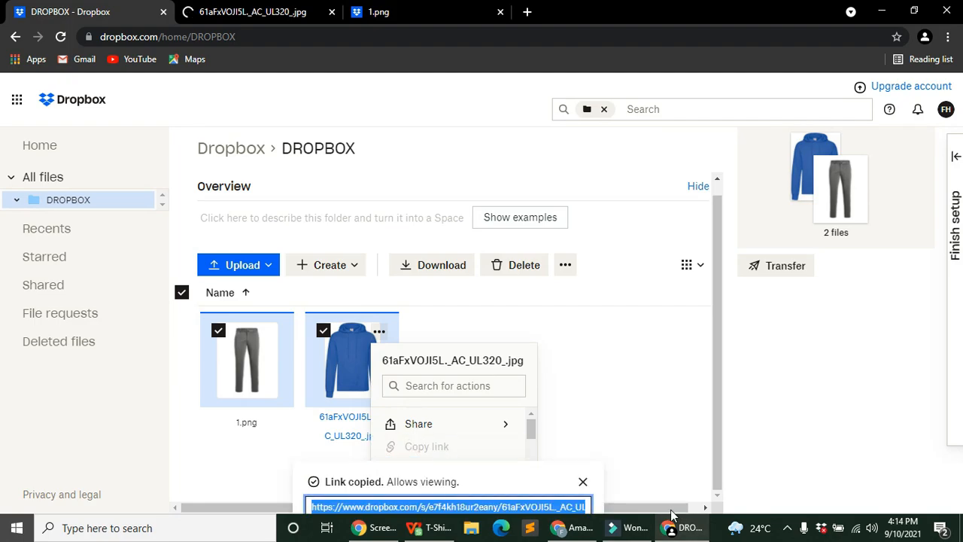
left_click(569, 528)
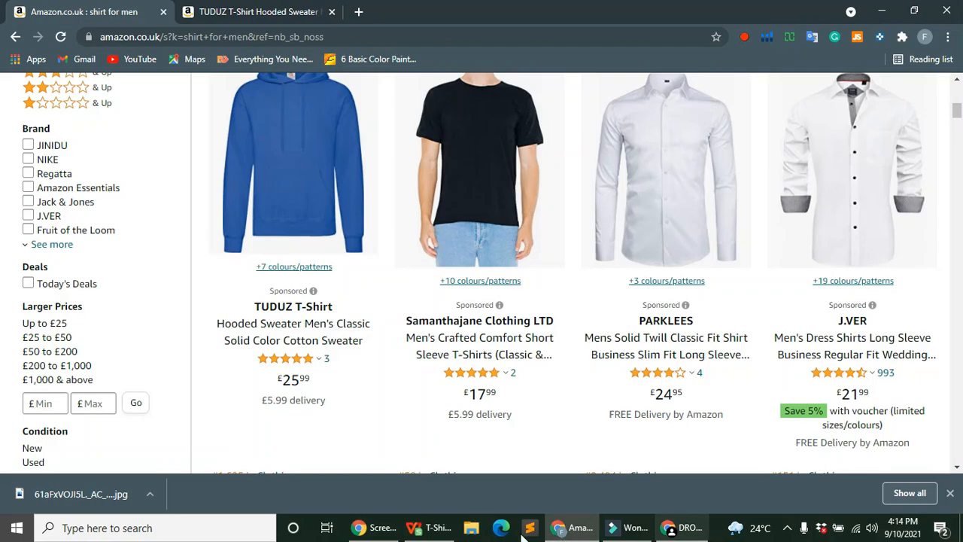
Step: Paste the Dropbox link into AA5, widen column AA, and make the link clickable
left_click(432, 528)
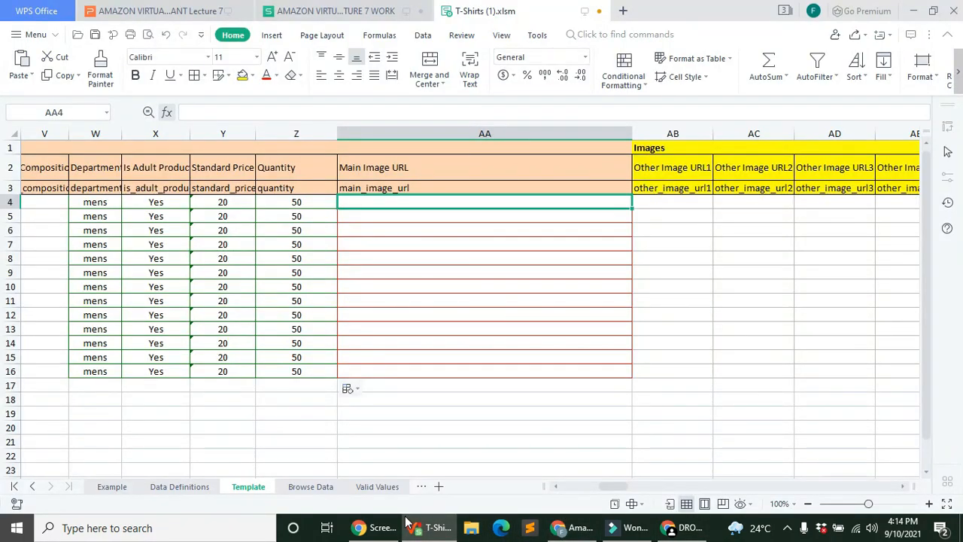
left_click(368, 218)
right_click(369, 218)
left_click(379, 267)
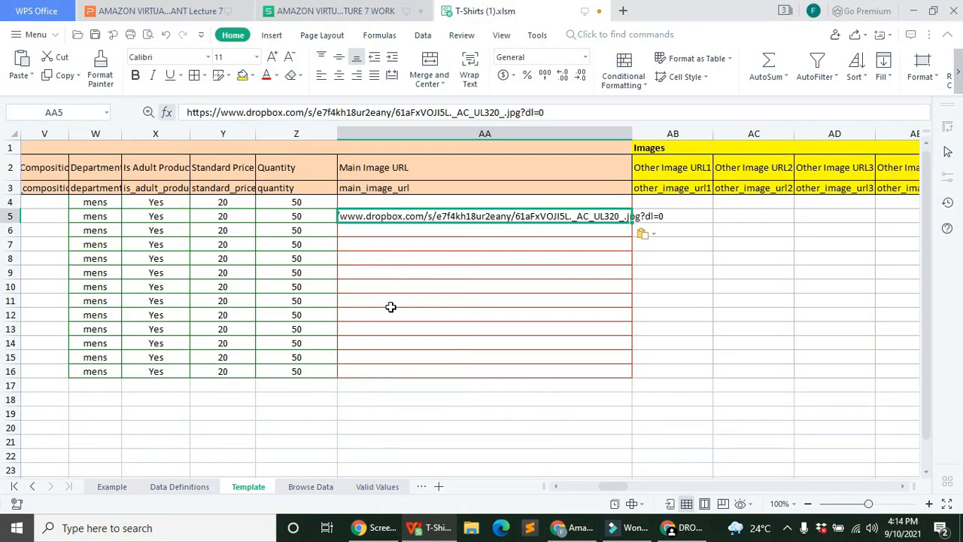
left_click_drag(629, 132, 769, 133)
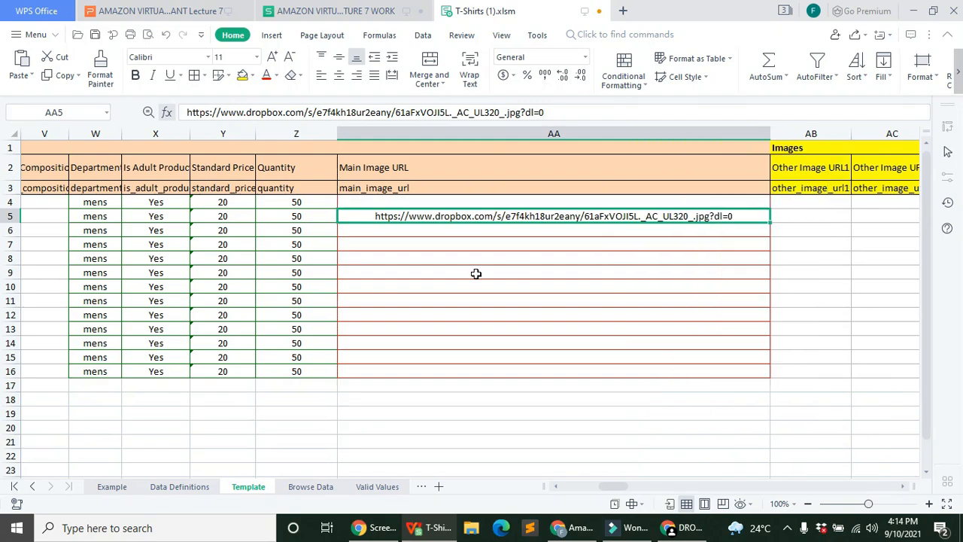
left_click(475, 274)
left_click(460, 219)
double_click(615, 216)
left_click(653, 284)
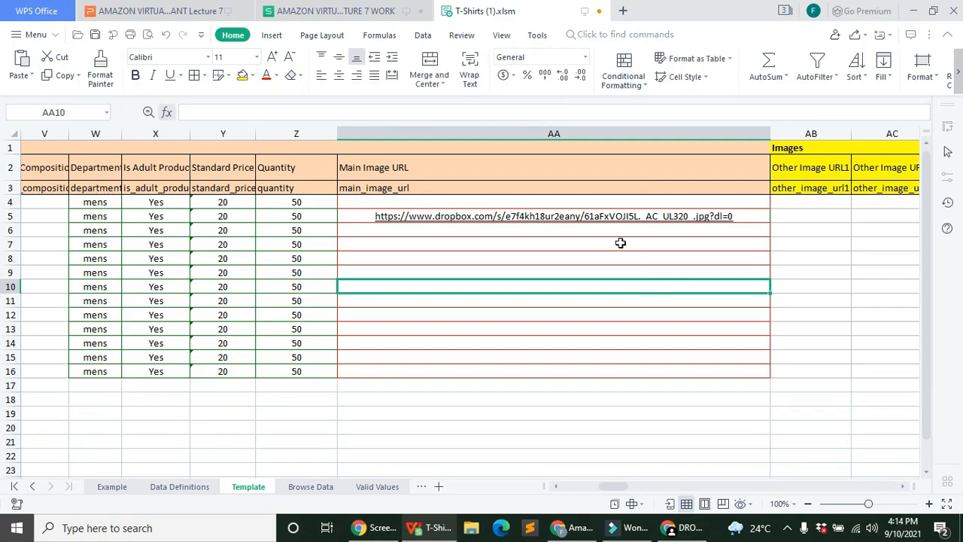
left_click(636, 218)
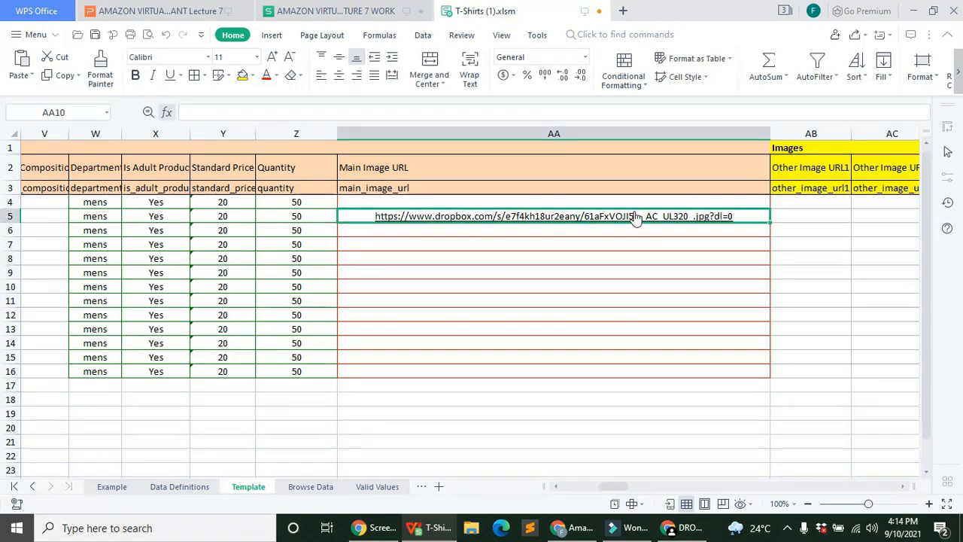
Step: Paste the Dropbox link into AA9, cancelling a mistaken special paste at AA13
right_click(585, 238)
left_click(441, 273)
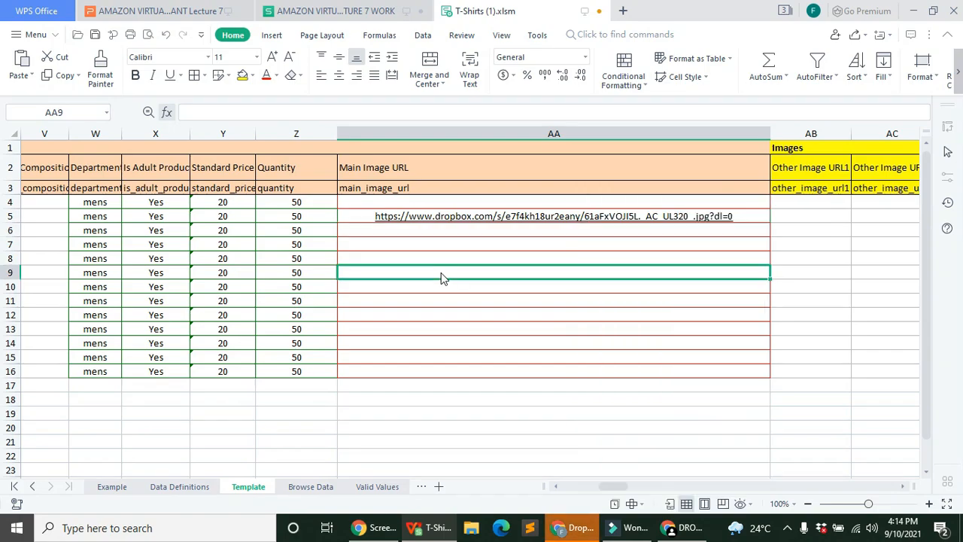
right_click(442, 272)
left_click(503, 57)
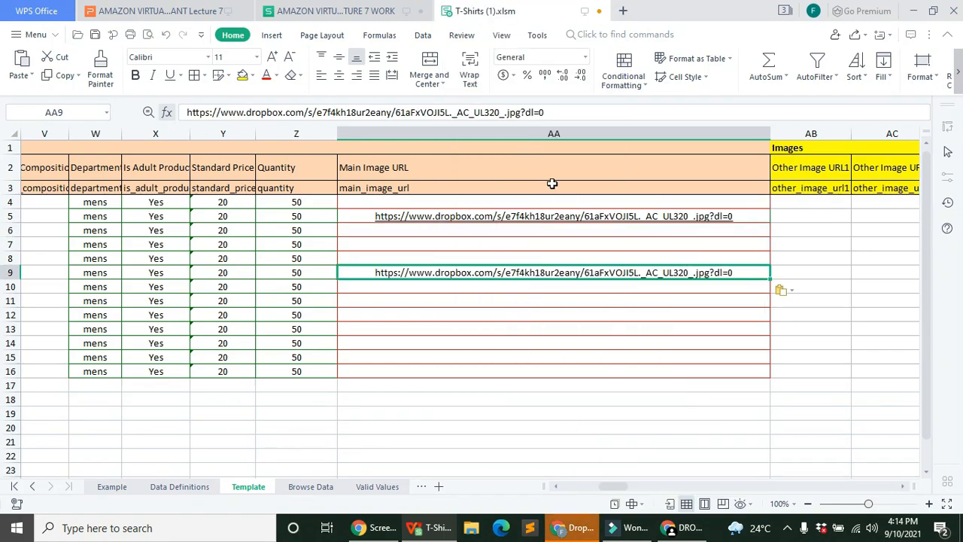
left_click(536, 327)
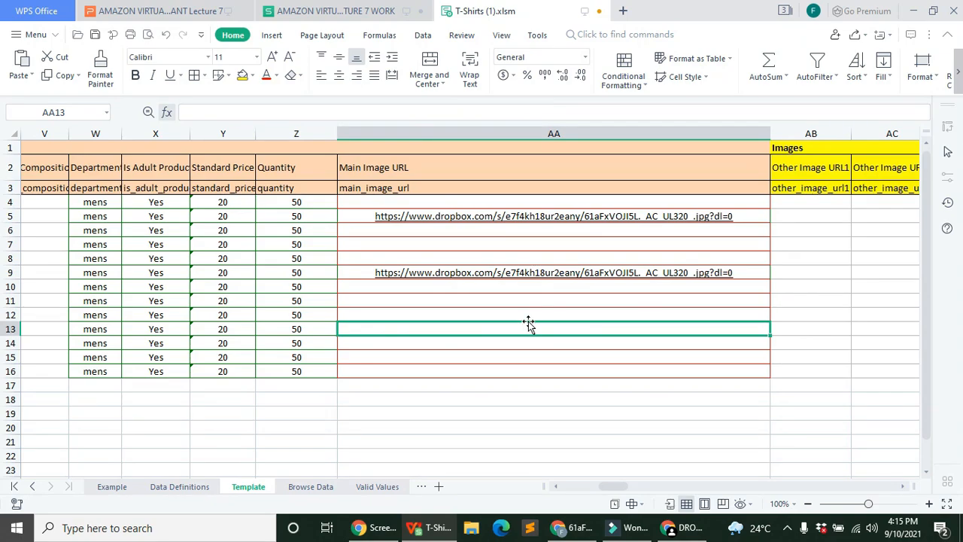
right_click(529, 332)
right_click(530, 334)
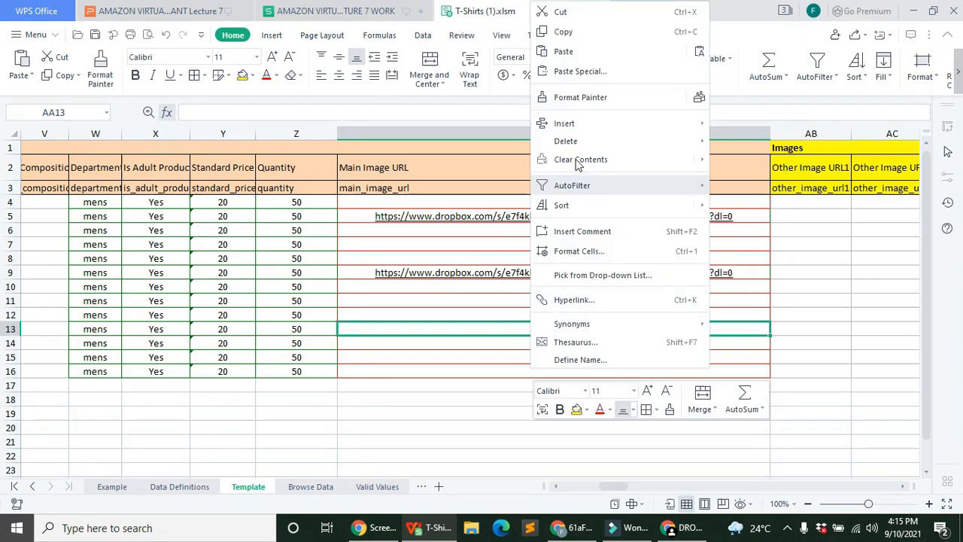
left_click(595, 49)
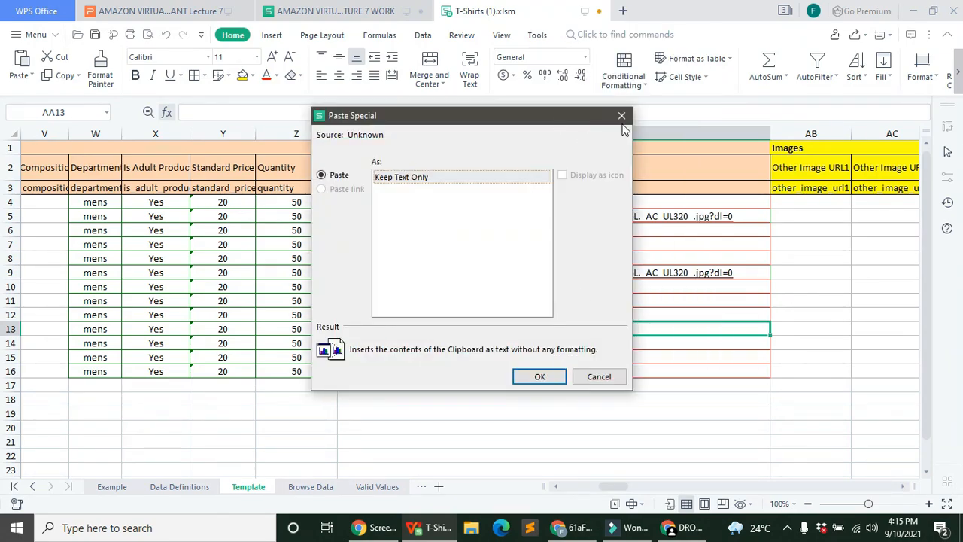
left_click(622, 116)
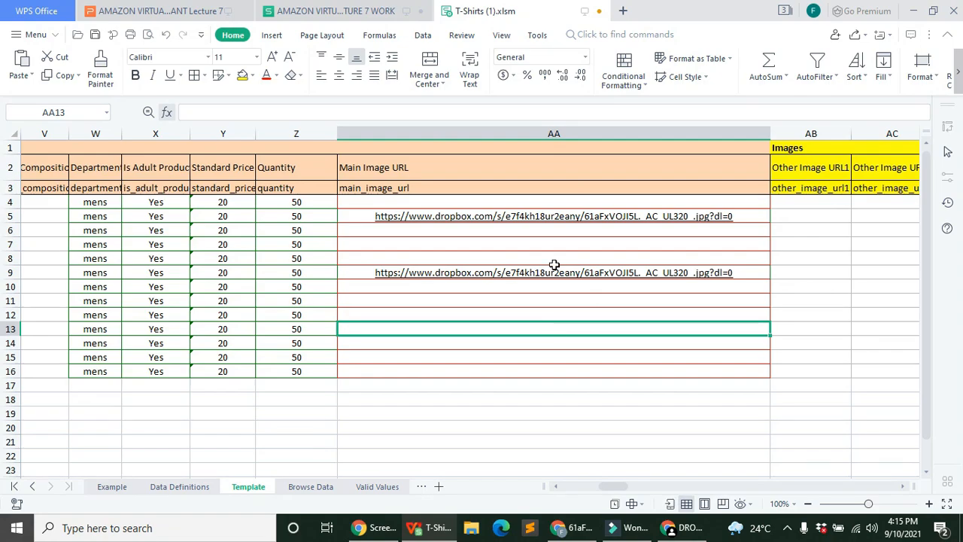
Step: Paste the Dropbox link into cells AA12 and AA15
right_click(544, 315)
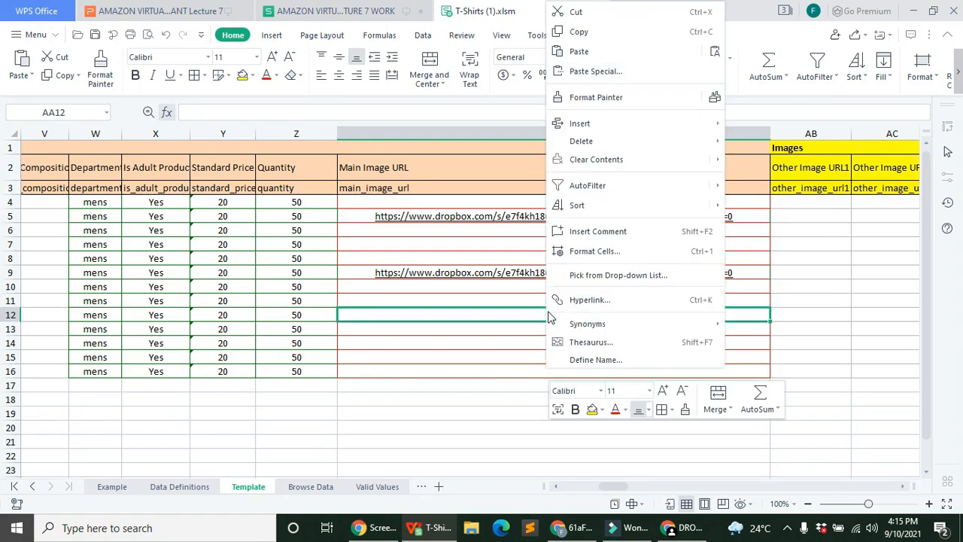
left_click(618, 56)
left_click_drag(568, 112, 177, 109)
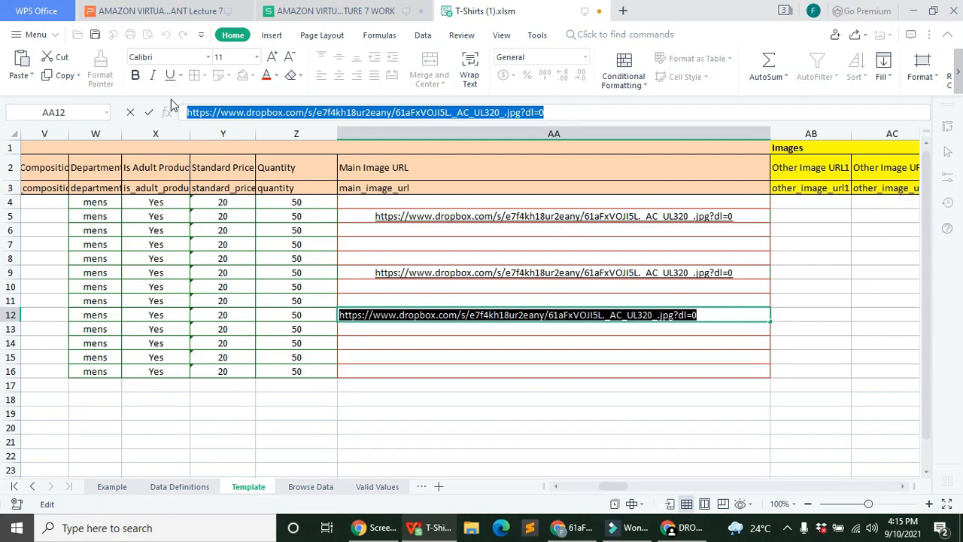
left_click(754, 348)
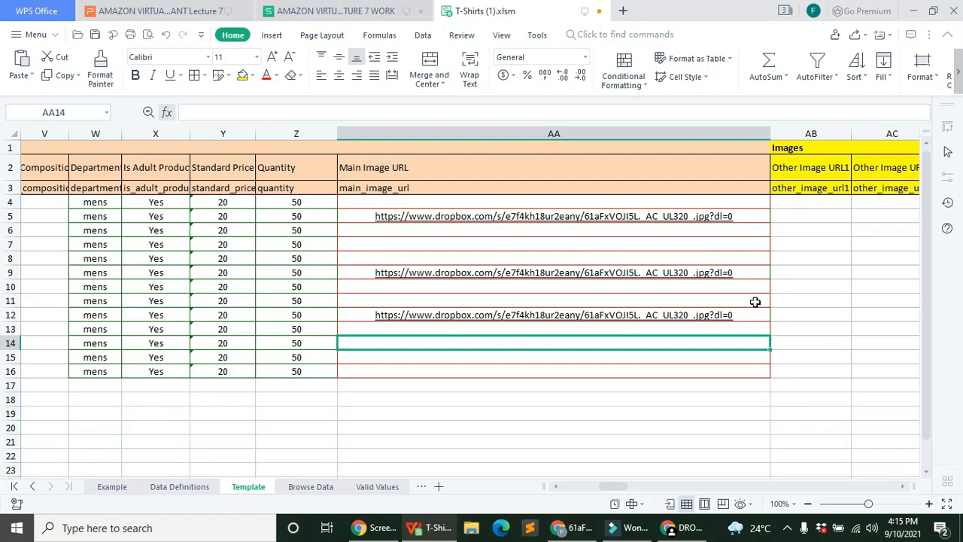
left_click(571, 358)
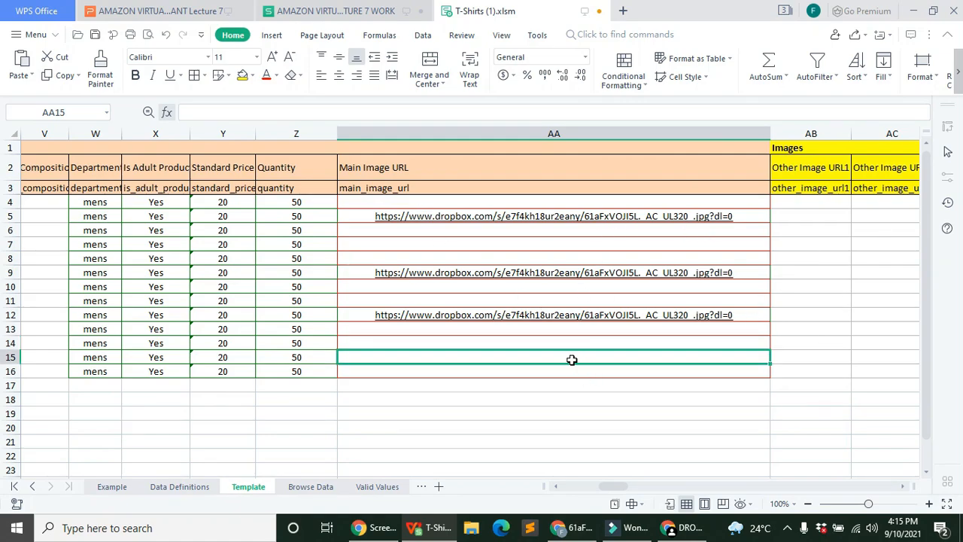
right_click(577, 360)
left_click(620, 51)
left_click(580, 400)
left_click(644, 356)
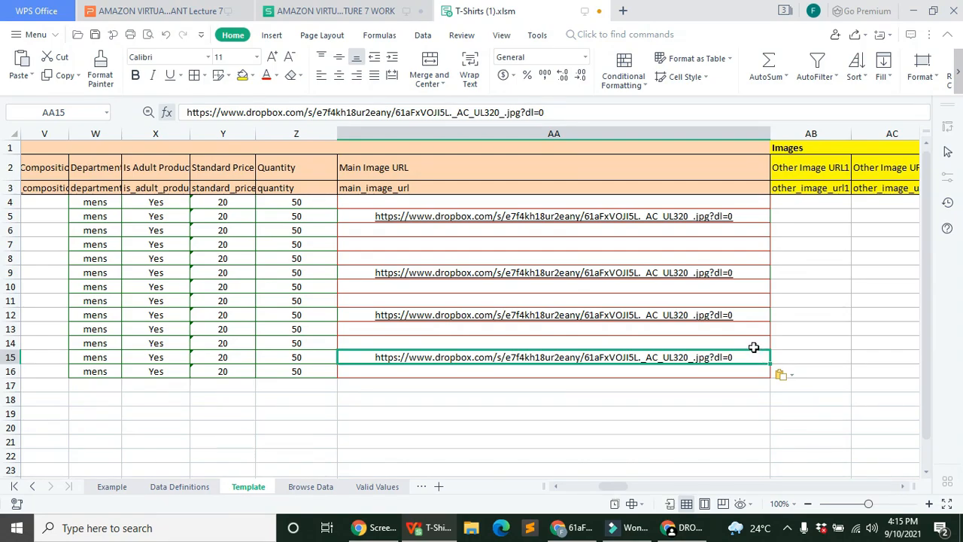
key("ctrl+k")
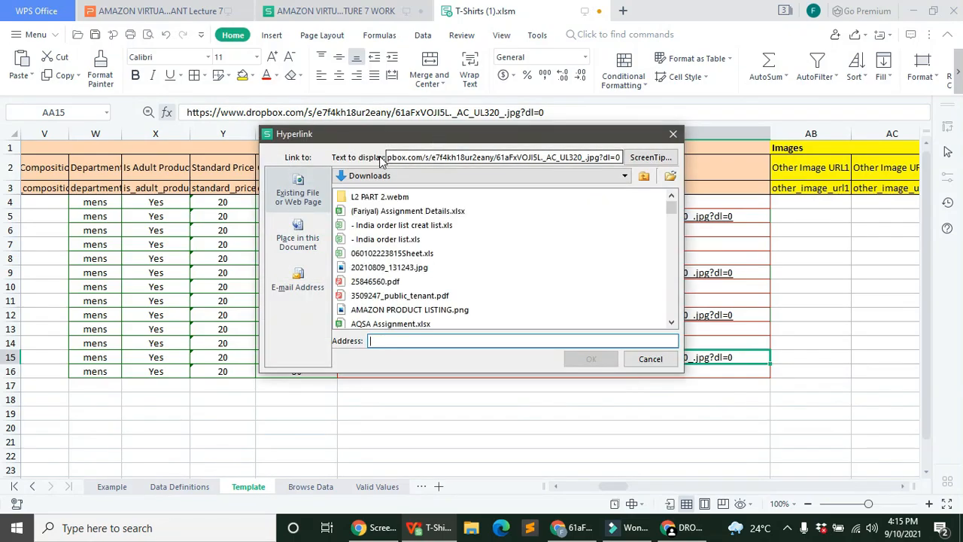
Step: Copy the displayed Dropbox URL into the Address box and confirm AA15's hyperlink
left_click_drag(619, 157, 431, 152)
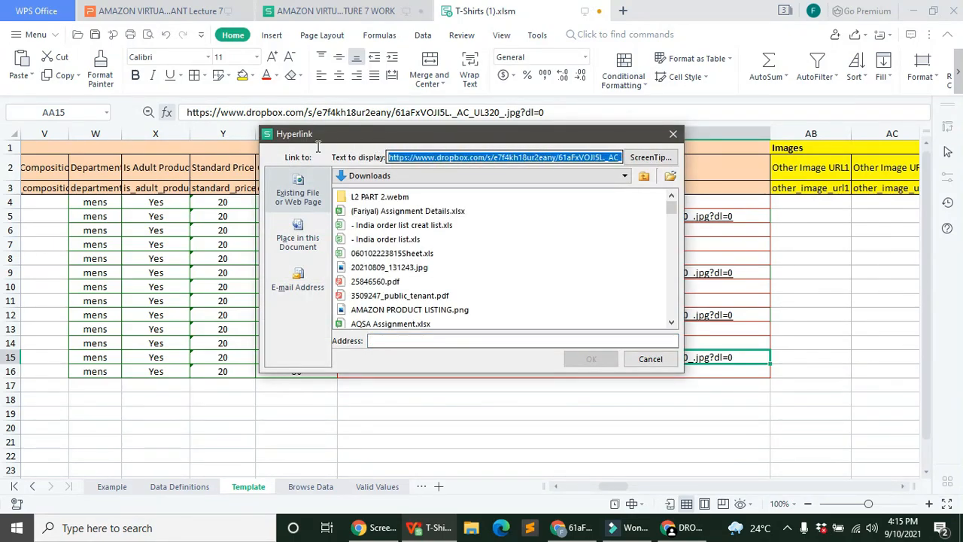
right_click(431, 157)
left_click(505, 224)
left_click(479, 342)
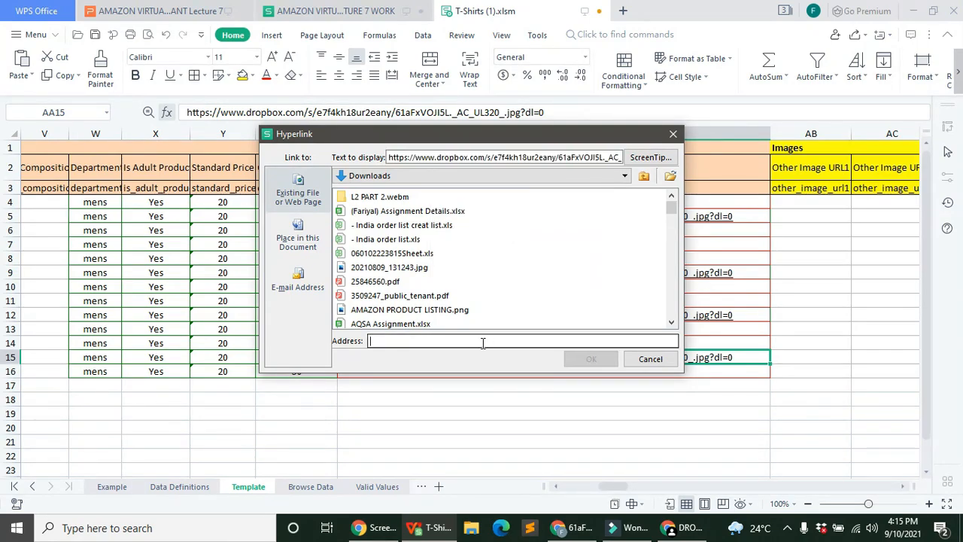
right_click(482, 342)
left_click(537, 423)
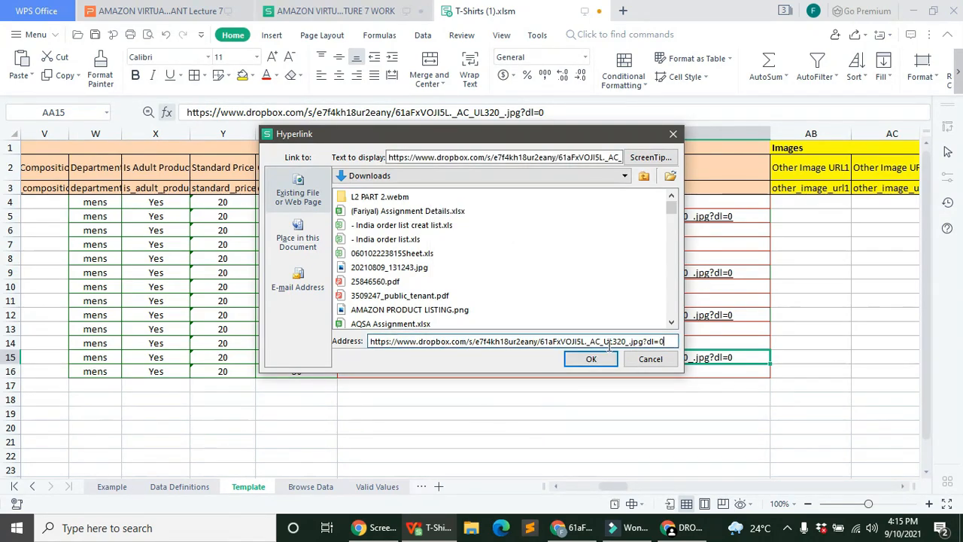
left_click(602, 360)
left_click(632, 399)
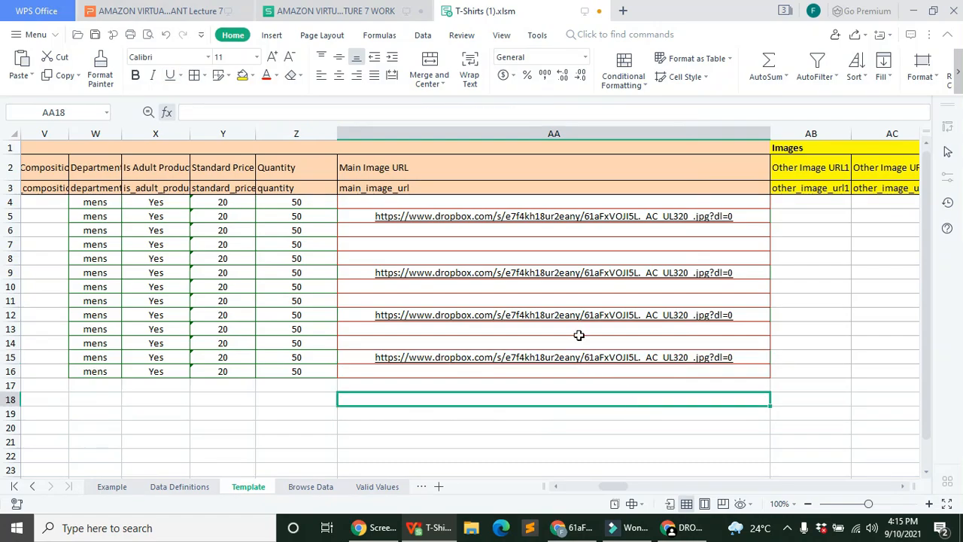
left_click(532, 224)
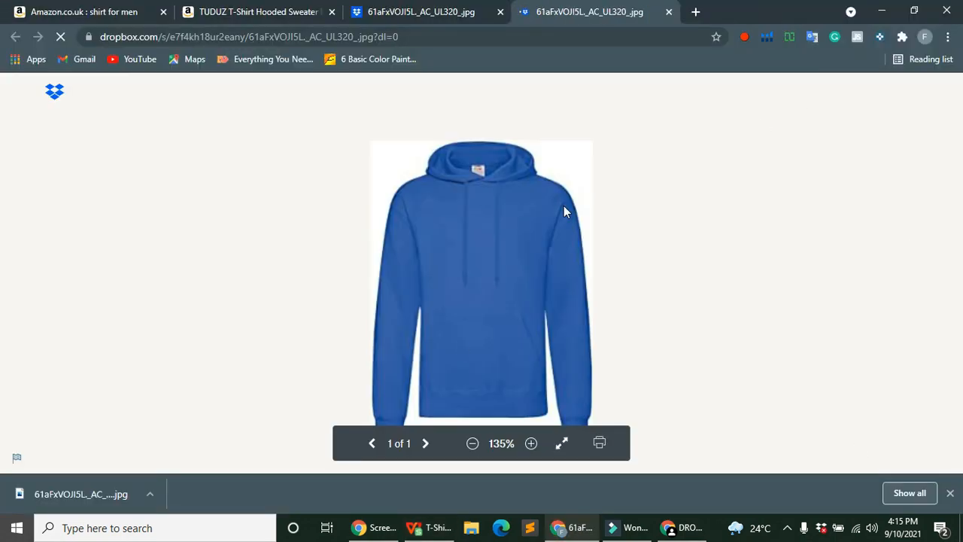
left_click(681, 528)
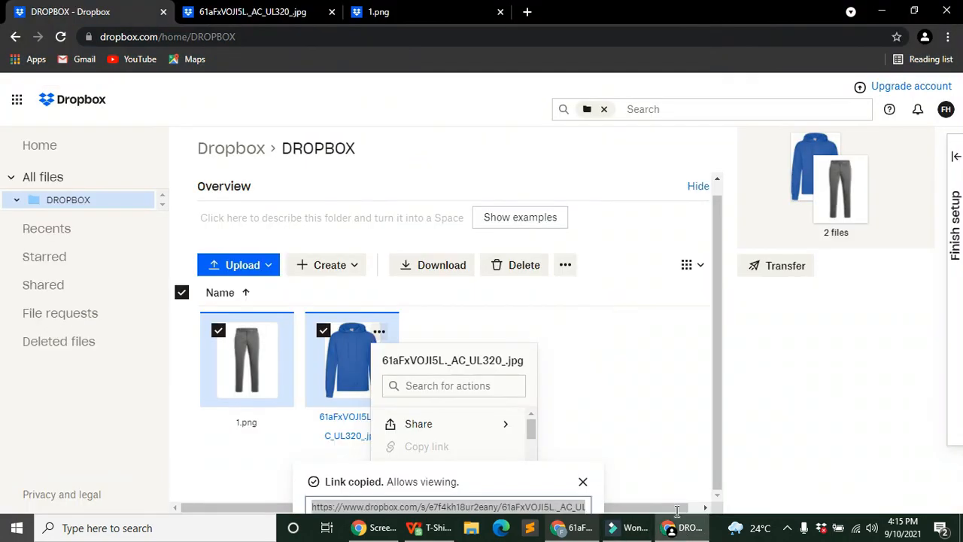
Step: Copy the Dropbox link from AA5 down to AA8 and from AA9 down to AA16
left_click(439, 528)
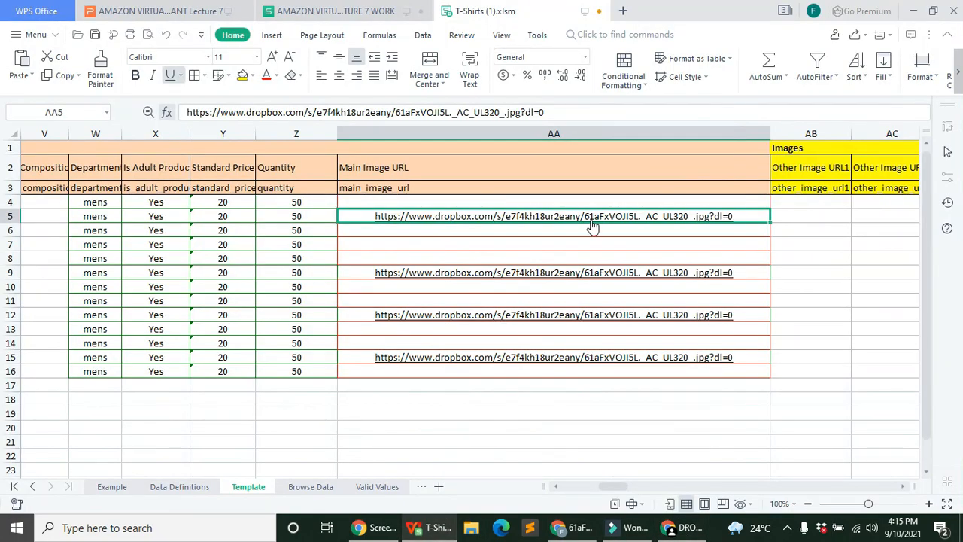
left_click_drag(771, 224, 771, 263)
left_click(781, 275)
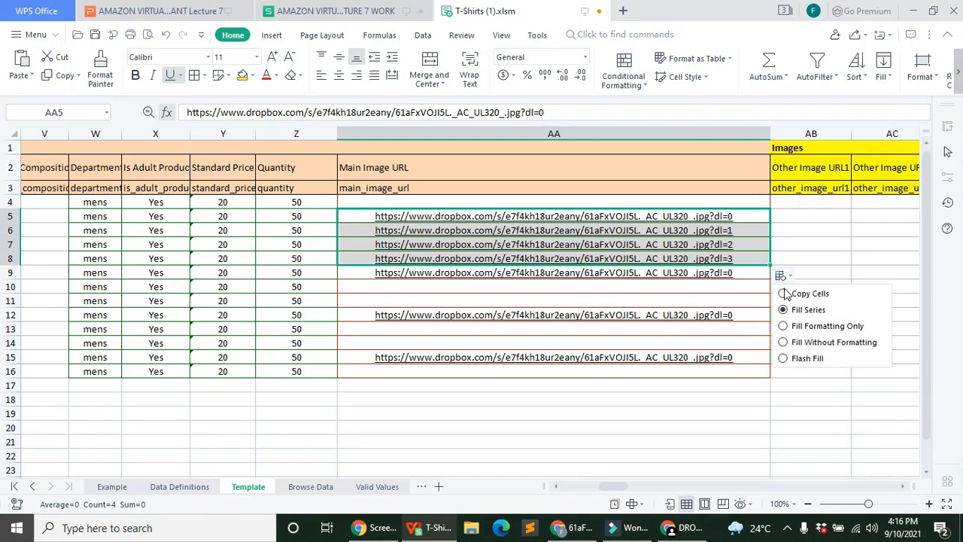
left_click(787, 290)
left_click(692, 273)
left_click_drag(768, 281, 769, 378)
left_click(781, 389)
left_click(802, 406)
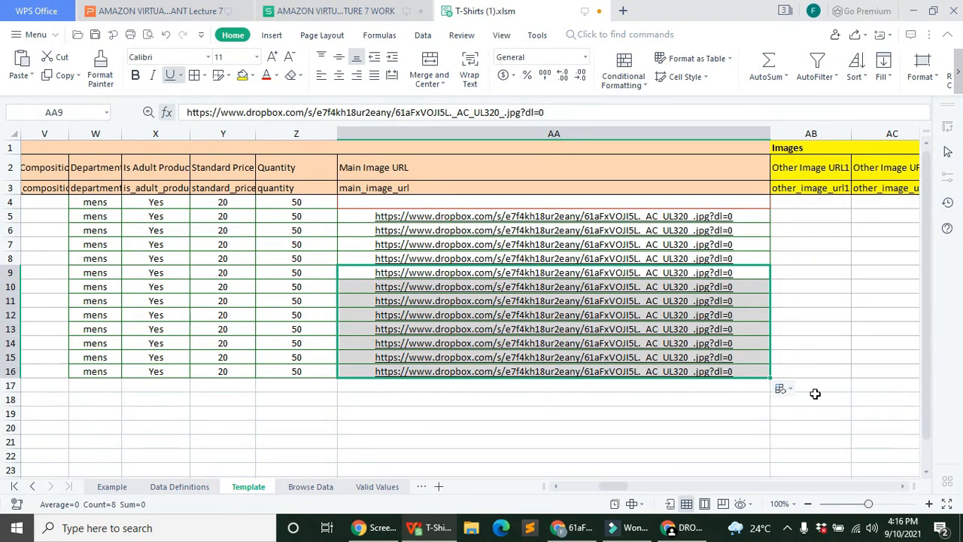
left_click(675, 427)
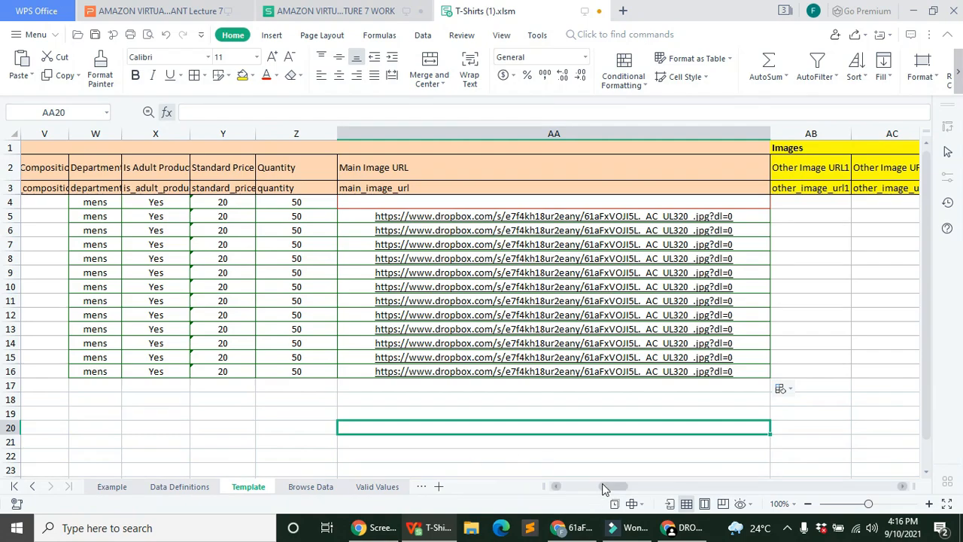
left_click_drag(602, 484, 608, 483)
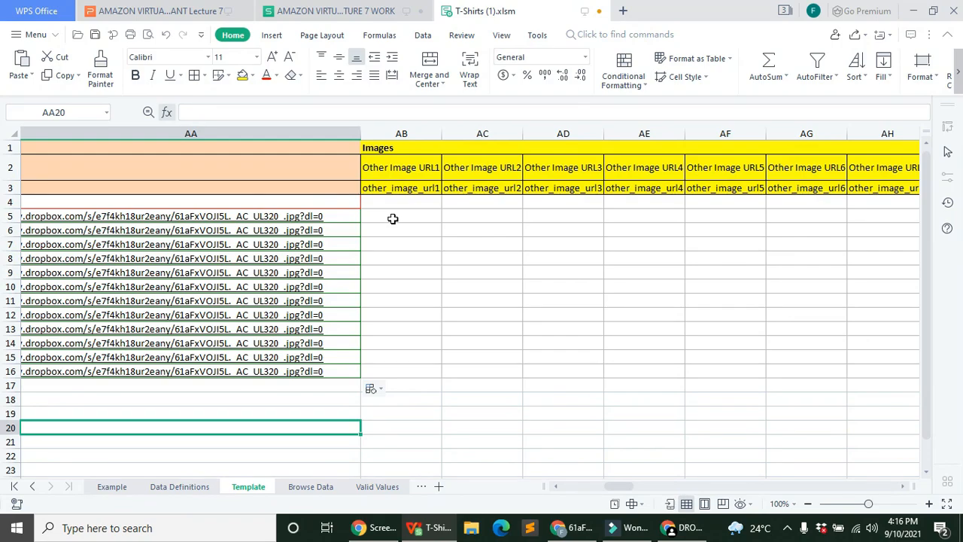
Step: Widen columns AL, AM and AN to show the Parentage, Parent SKU and Relationship Type headers
left_click_drag(611, 486, 624, 490)
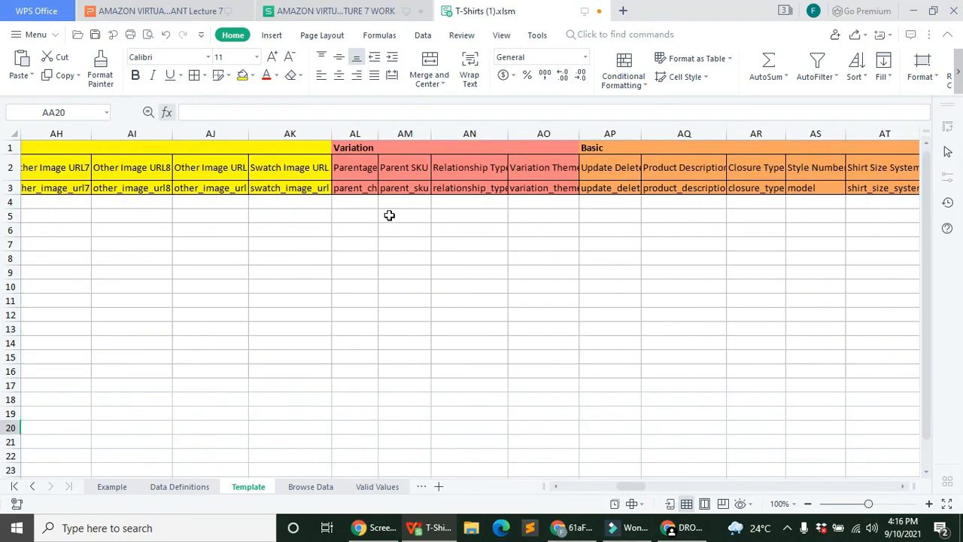
left_click(349, 127)
left_click(404, 133)
left_click(470, 133)
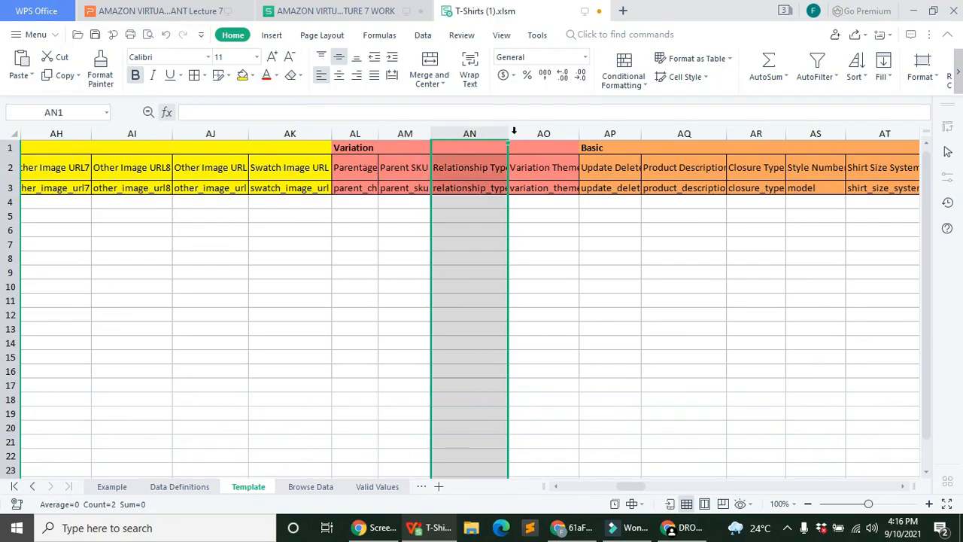
left_click(513, 131)
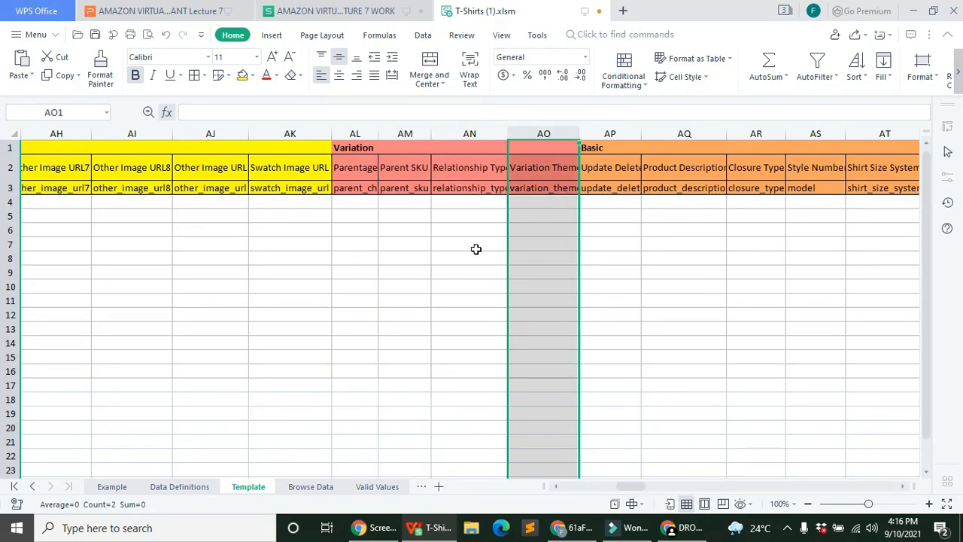
left_click_drag(379, 134, 412, 130)
left_click(439, 131)
left_click_drag(531, 133, 526, 133)
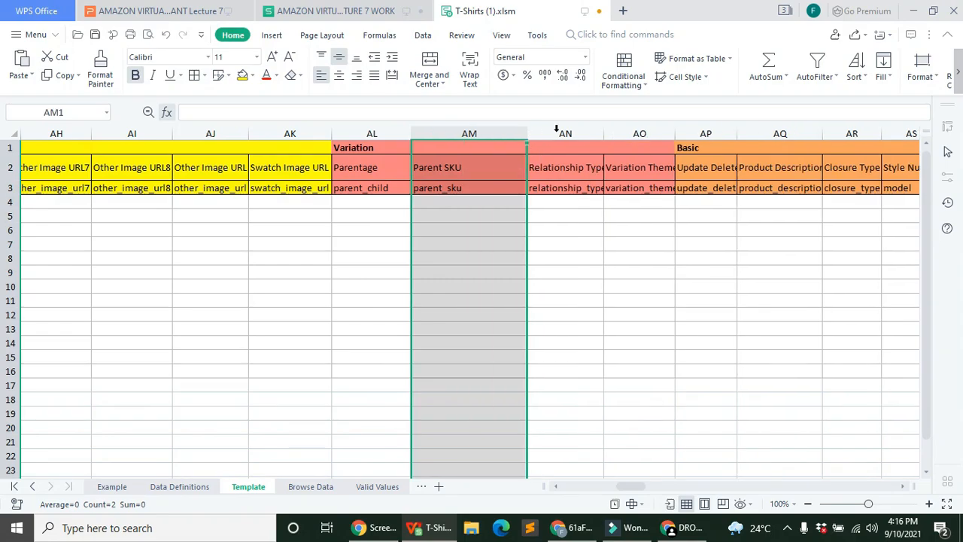
left_click(565, 133)
left_click_drag(595, 124, 643, 134)
left_click(597, 132)
left_click(674, 133)
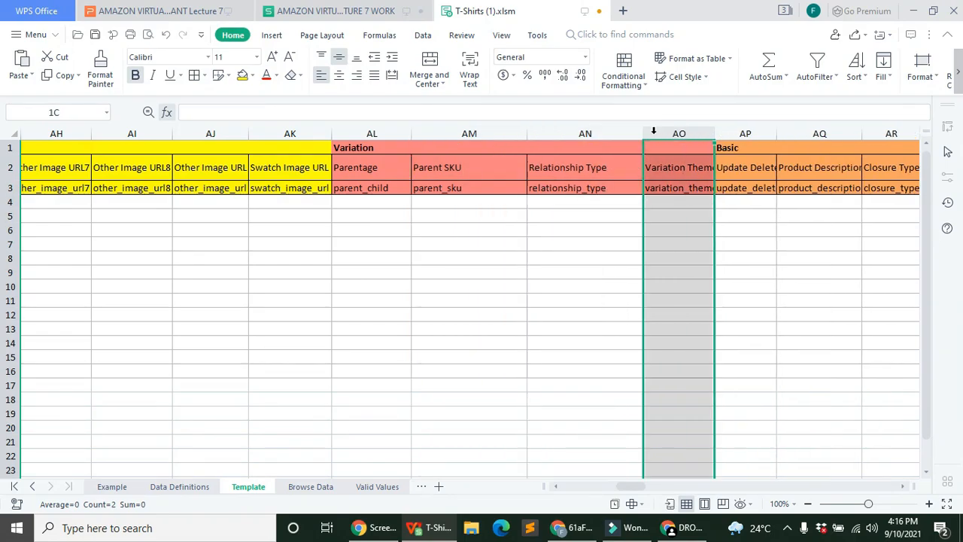
Step: Widen column AO, set AL4 to Parent, and fill Child into AL5 through AL16
left_click_drag(714, 133, 764, 133)
left_click(375, 202)
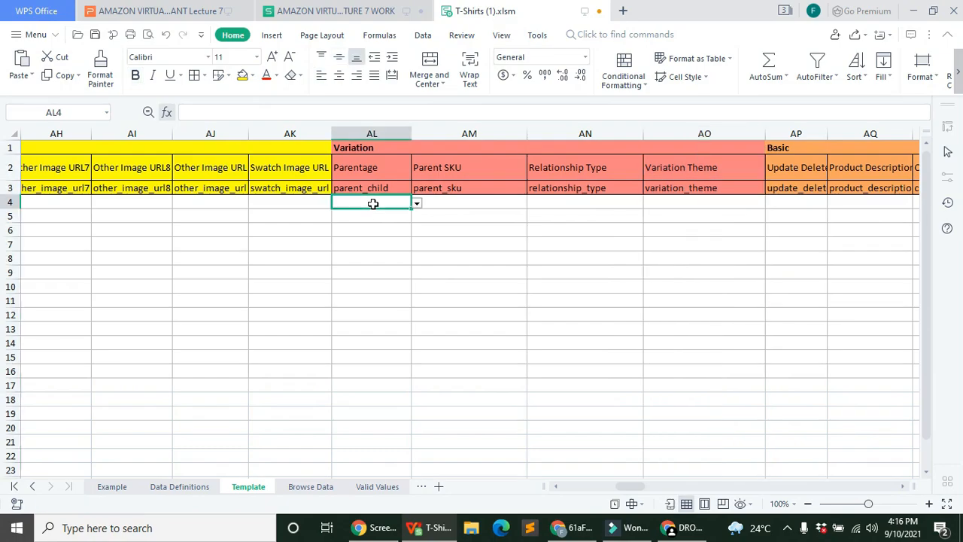
left_click(416, 203)
left_click(370, 215)
left_click(395, 220)
left_click(416, 217)
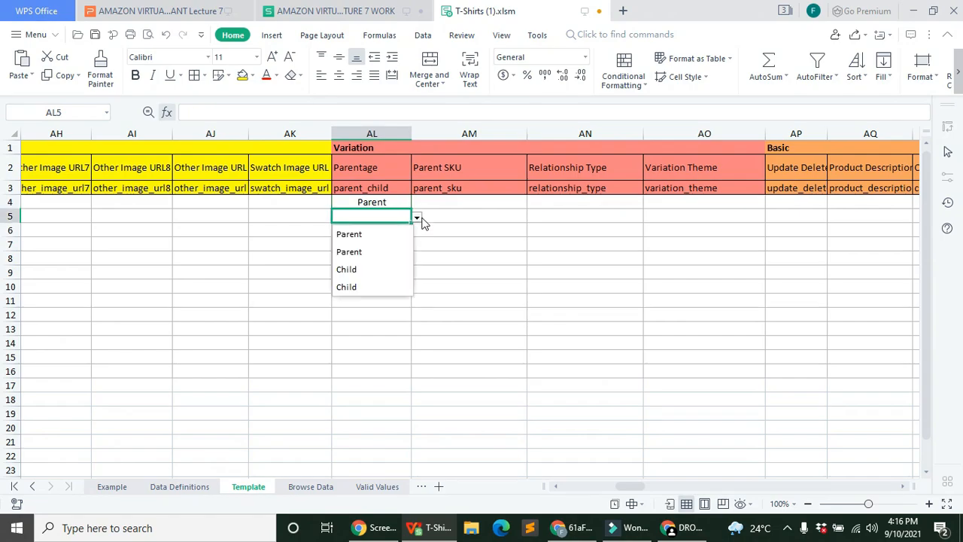
left_click(367, 270)
left_click_drag(410, 229, 399, 390)
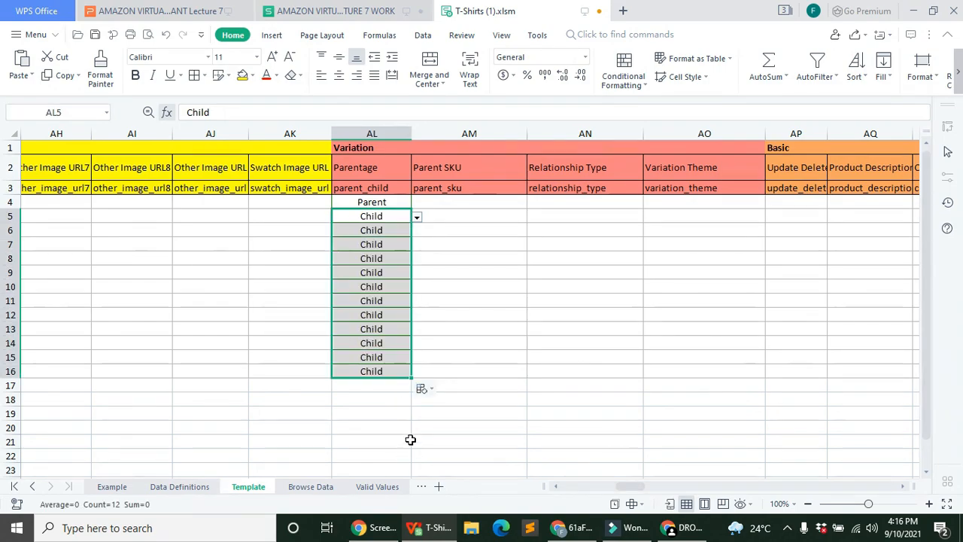
left_click(492, 386)
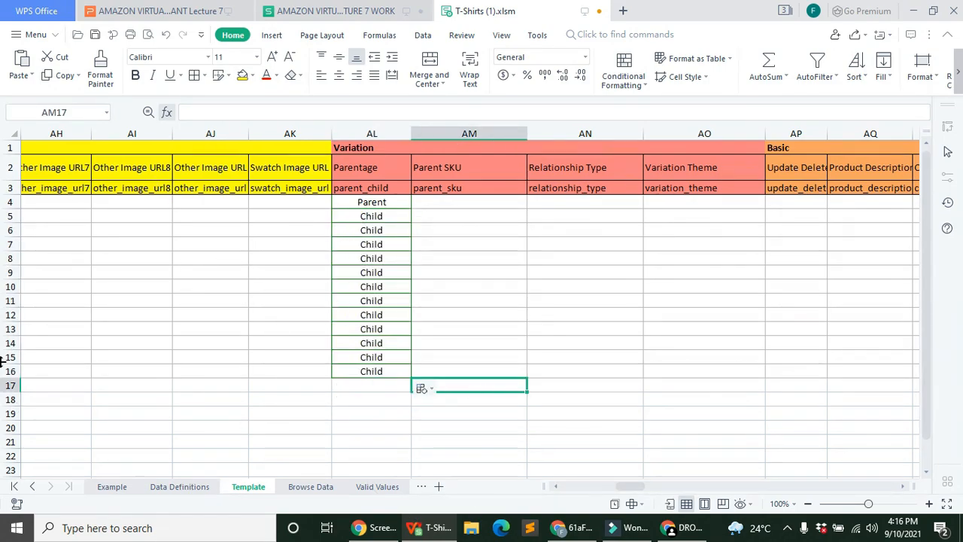
Step: Enter SRT-CN in AM5 and fill it down to AM16, leaving AM4 blank
left_click(403, 227)
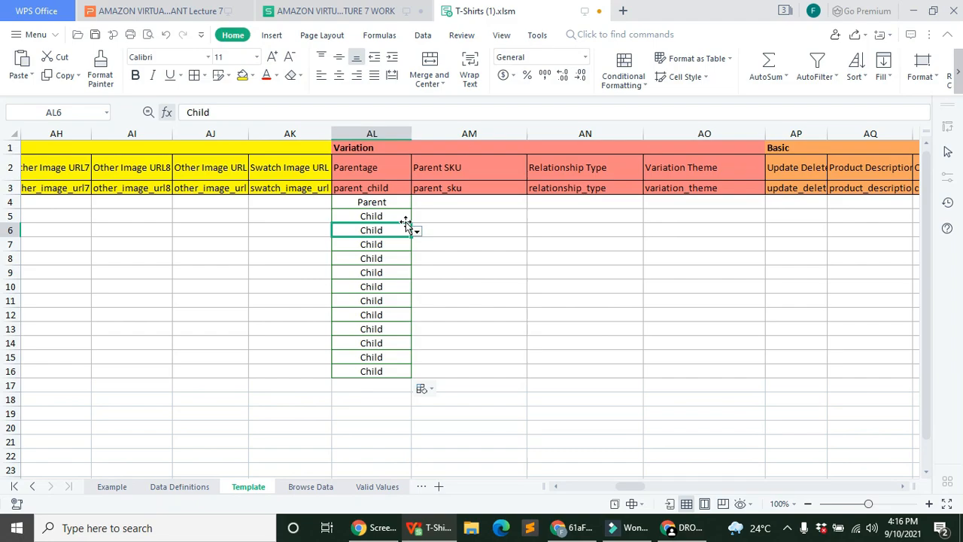
left_click(440, 203)
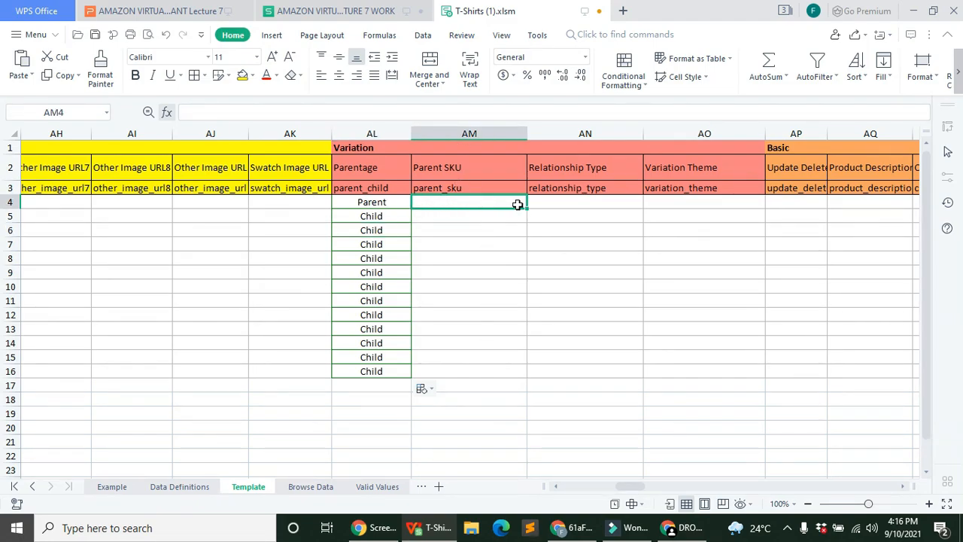
left_click(465, 219)
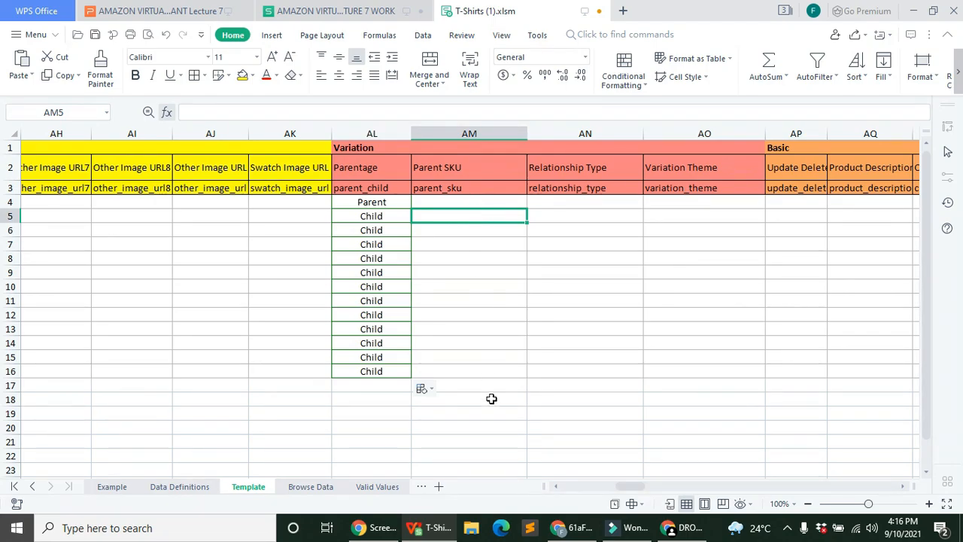
left_click(434, 113)
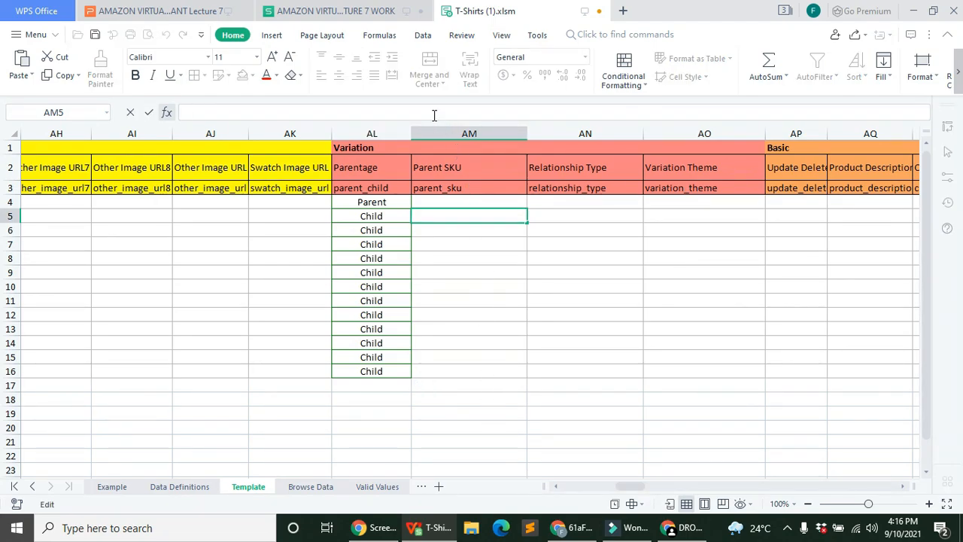
type("SRT-CN")
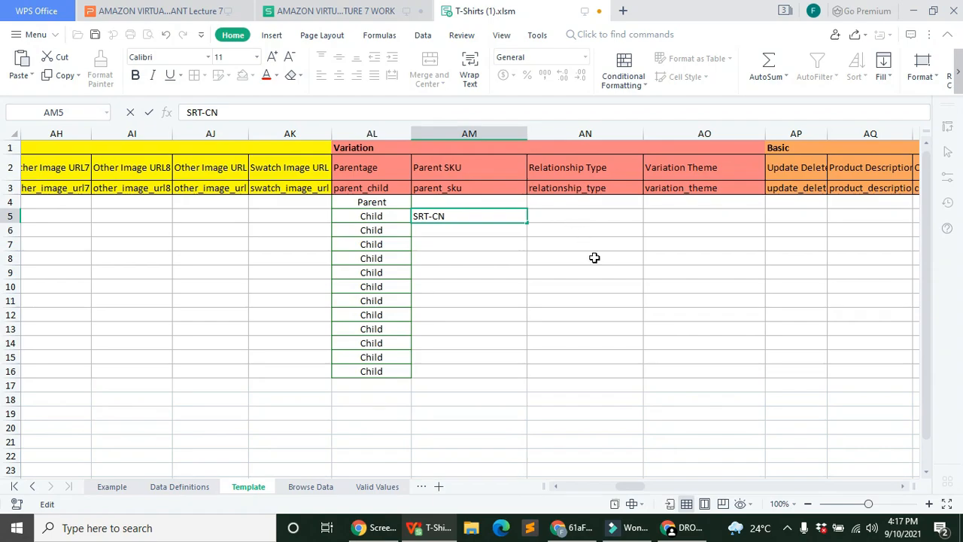
left_click(594, 258)
left_click(493, 215)
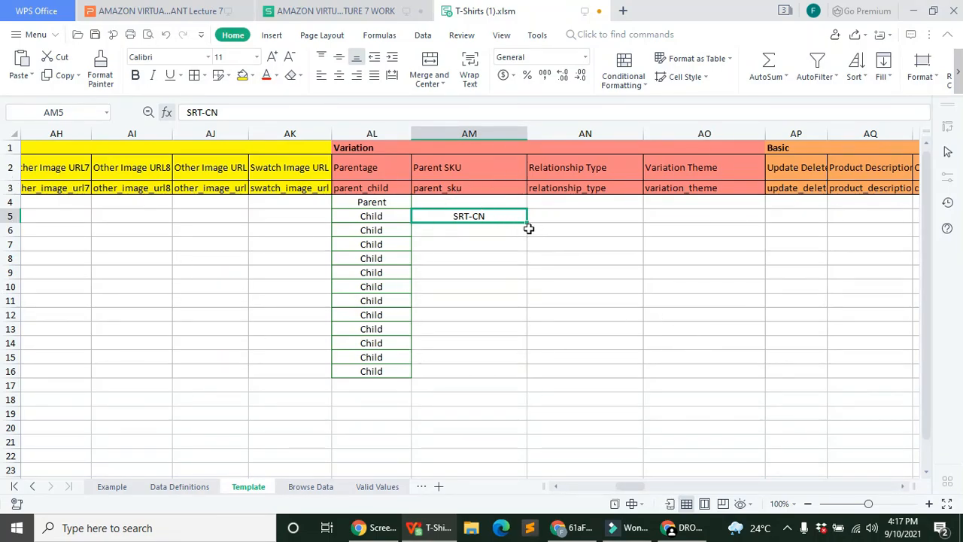
left_click_drag(529, 224, 515, 376)
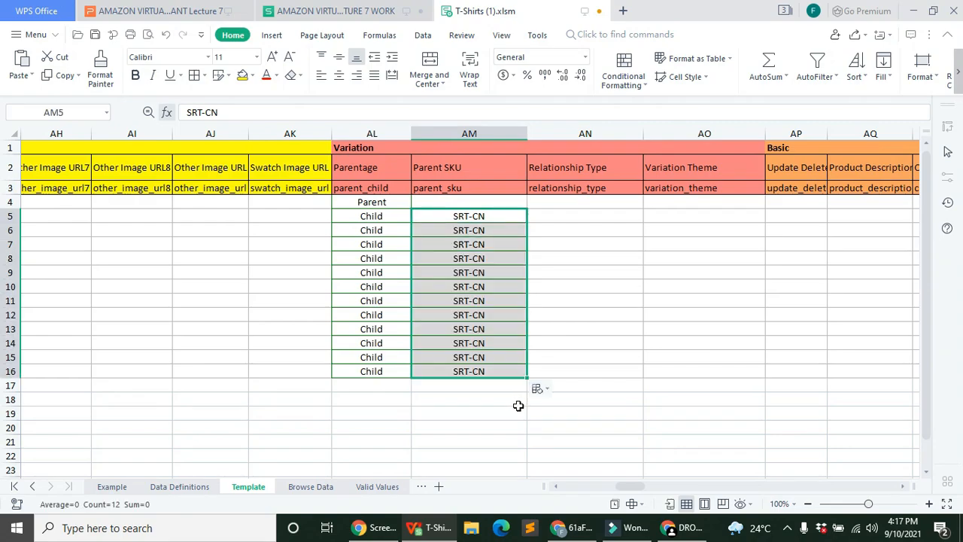
left_click(516, 404)
left_click(608, 219)
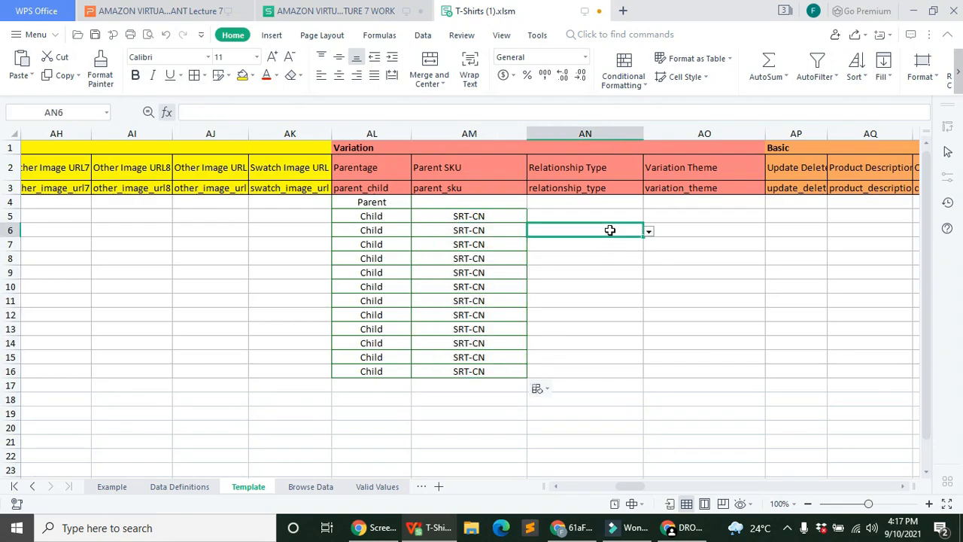
Step: Set Relationship Type to Variation in AN4 and fill it down to AN16
left_click(648, 217)
left_click(600, 205)
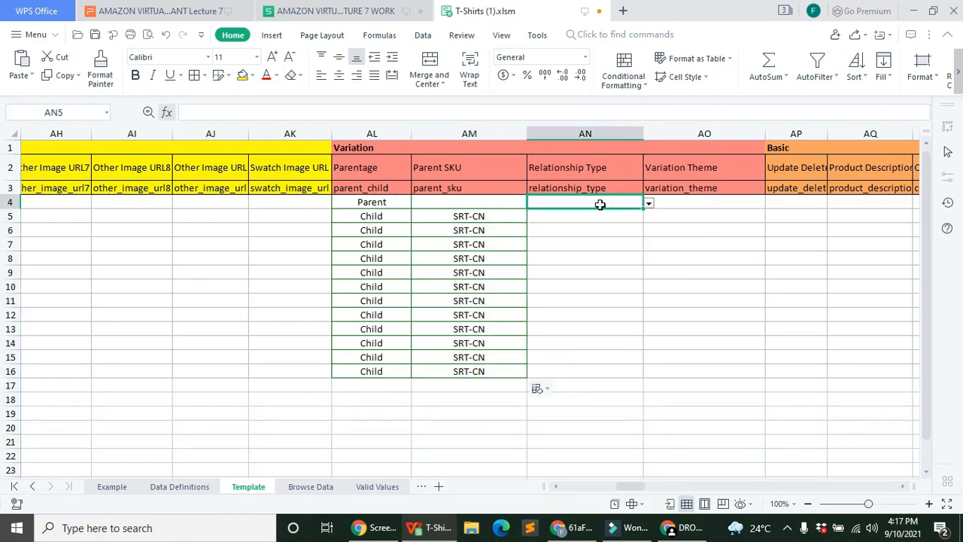
left_click(648, 204)
left_click(594, 256)
left_click_drag(643, 208, 612, 373)
left_click_drag(598, 375, 598, 375)
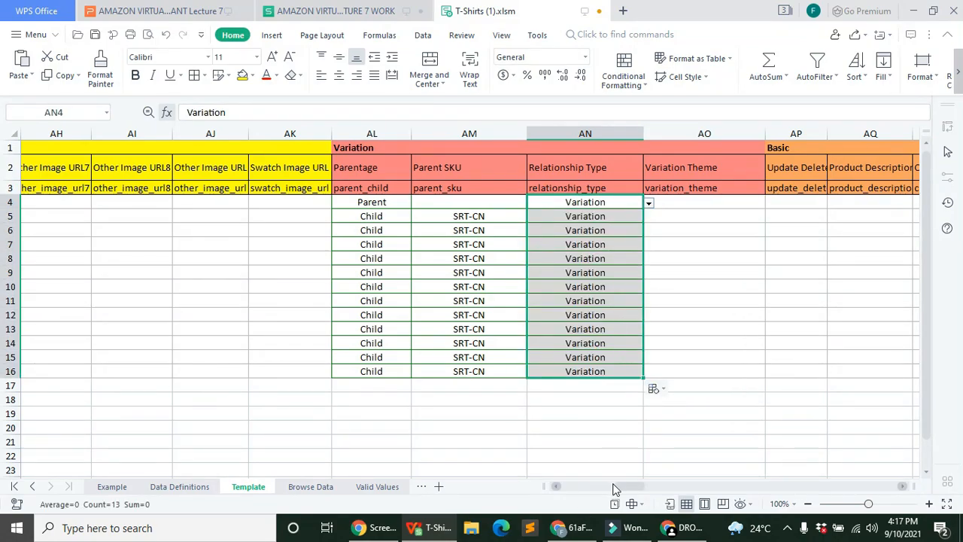
Step: Set Variation Theme to color-size in AO4 and fill it down to AO16
scroll(618, 485, "right", 3)
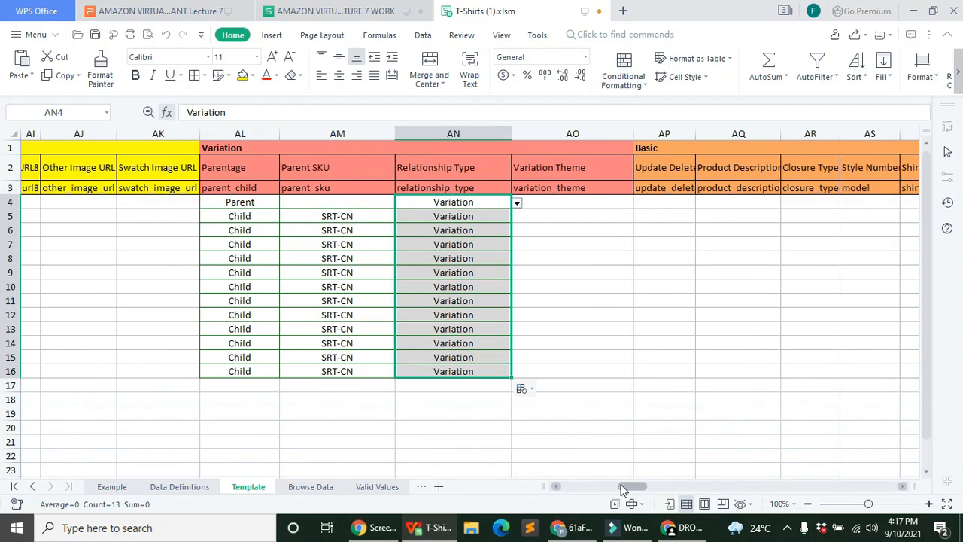
left_click(611, 202)
left_click(641, 202)
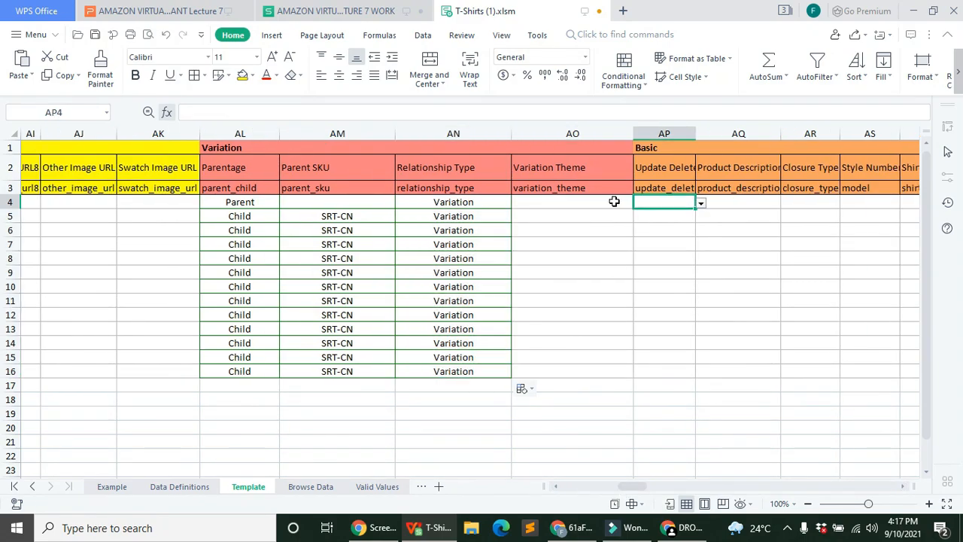
left_click(614, 201)
left_click(640, 204)
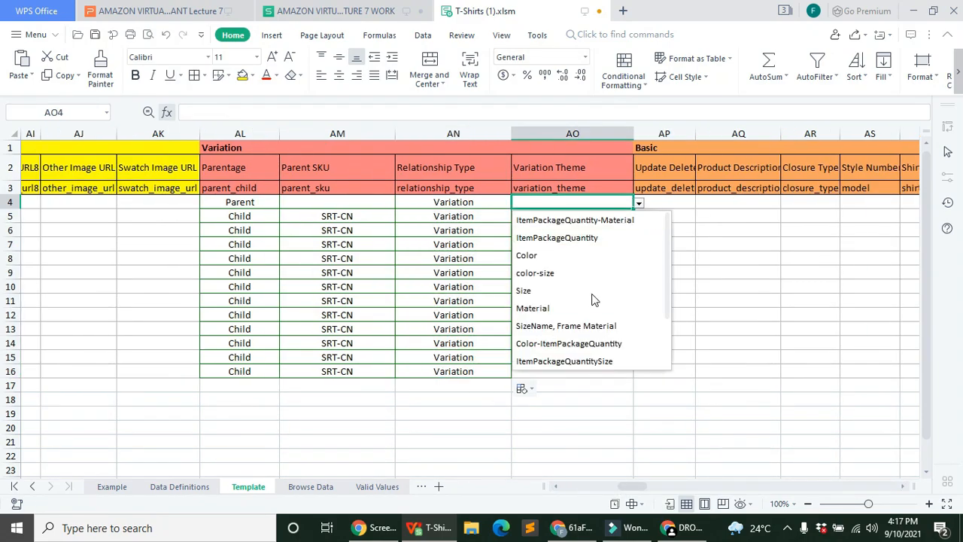
left_click(550, 273)
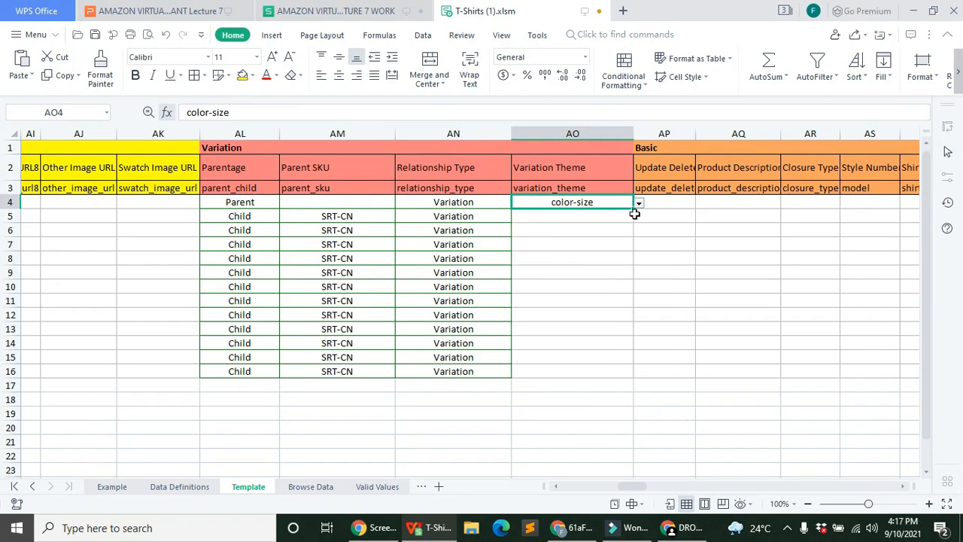
left_click_drag(635, 277, 632, 377)
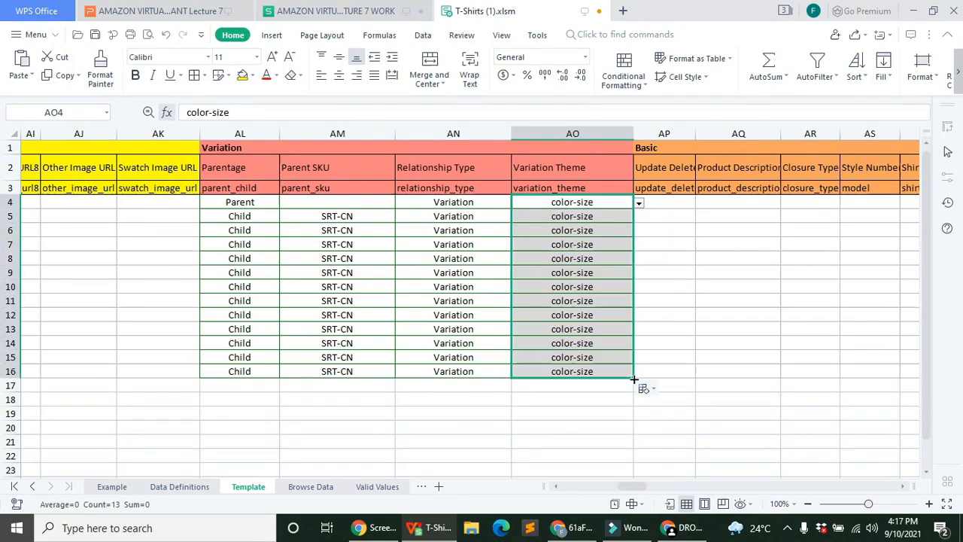
left_click(602, 454)
Step: Widen column AP, fill Update into AP4–AP16, then widen the Product Description column AQ
left_click_drag(627, 483, 632, 485)
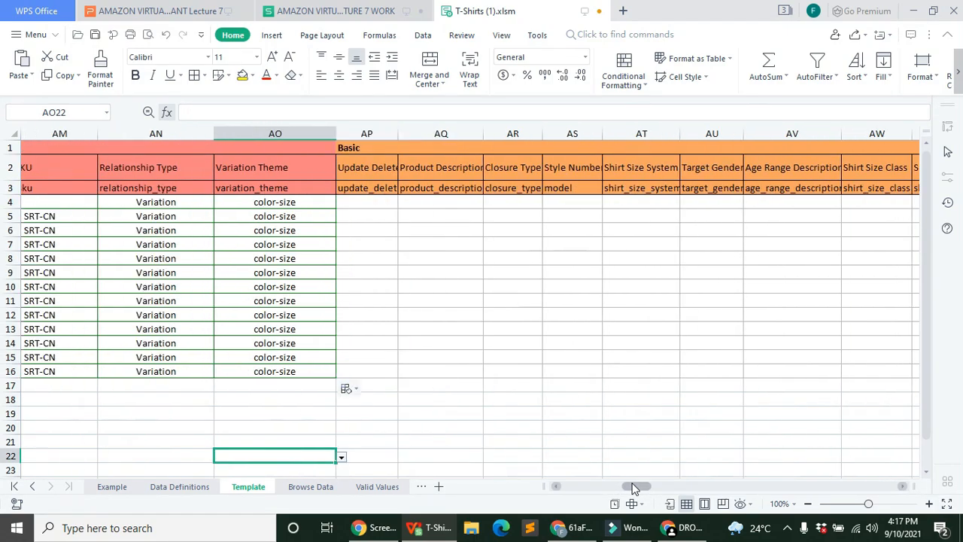
left_click(387, 134)
left_click_drag(400, 134, 457, 133)
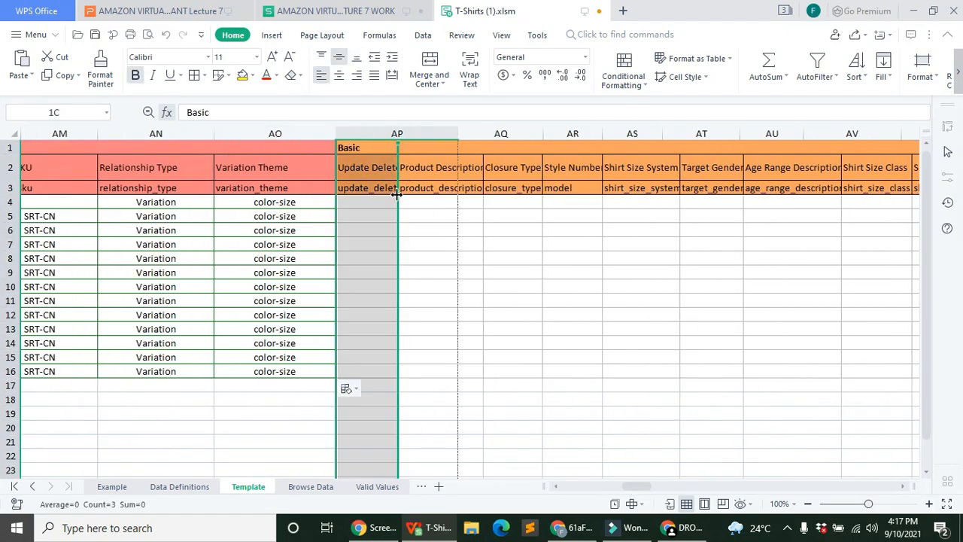
left_click(406, 201)
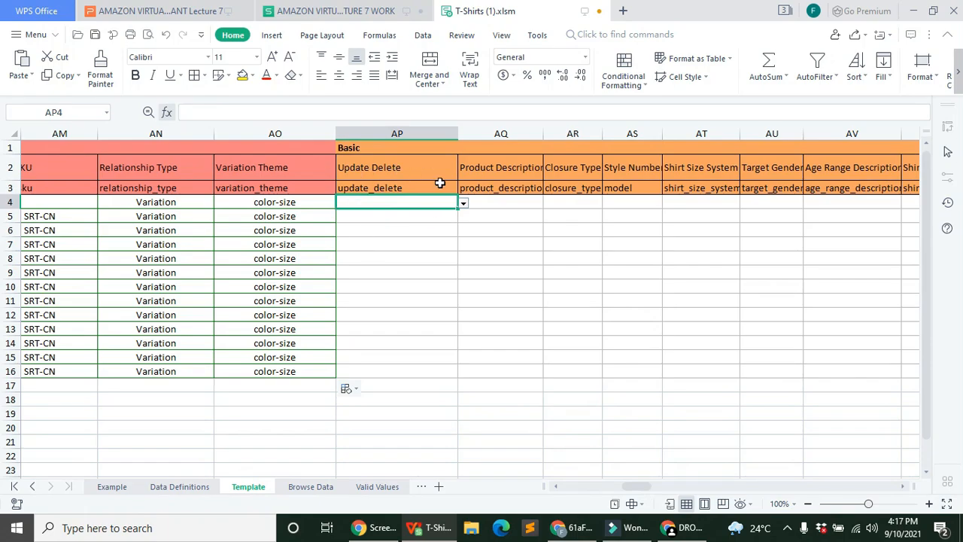
left_click(464, 203)
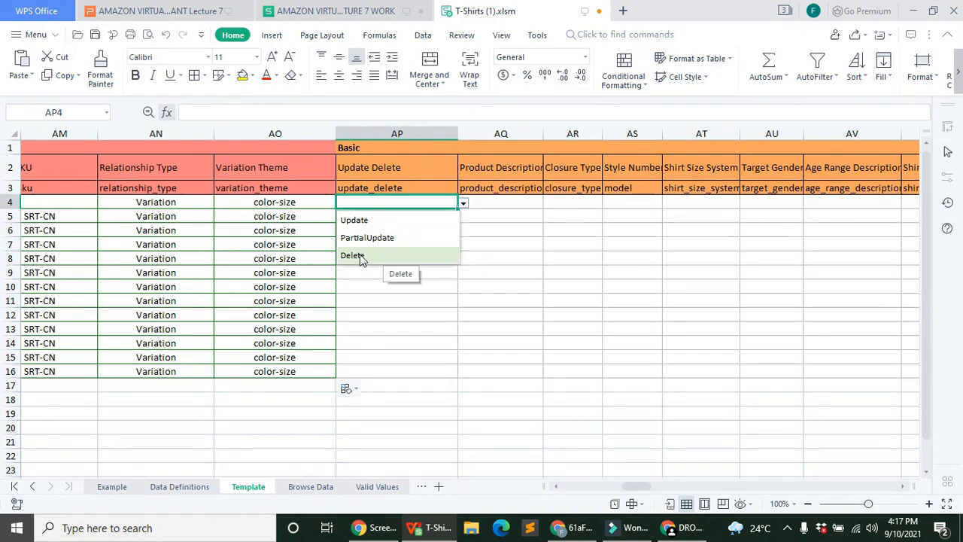
left_click(388, 219)
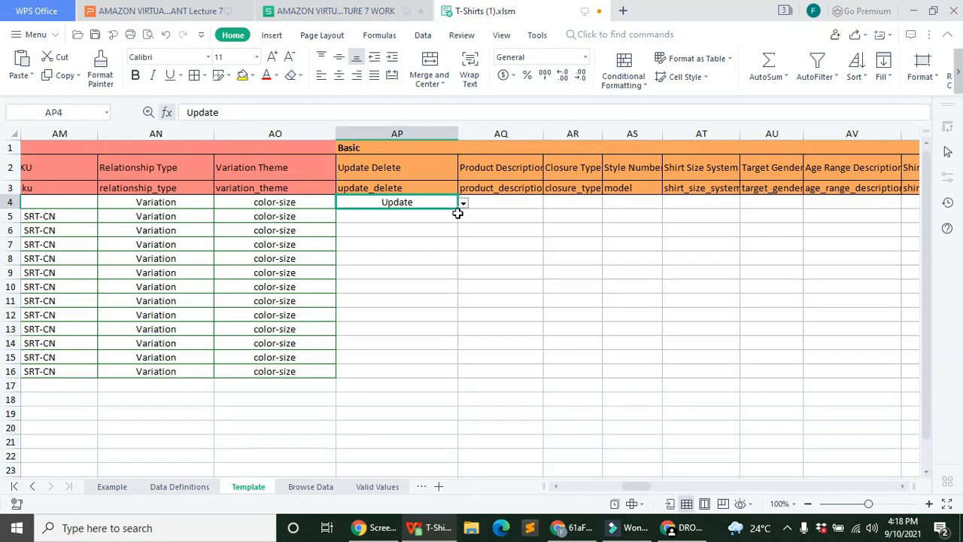
left_click_drag(457, 209, 443, 375)
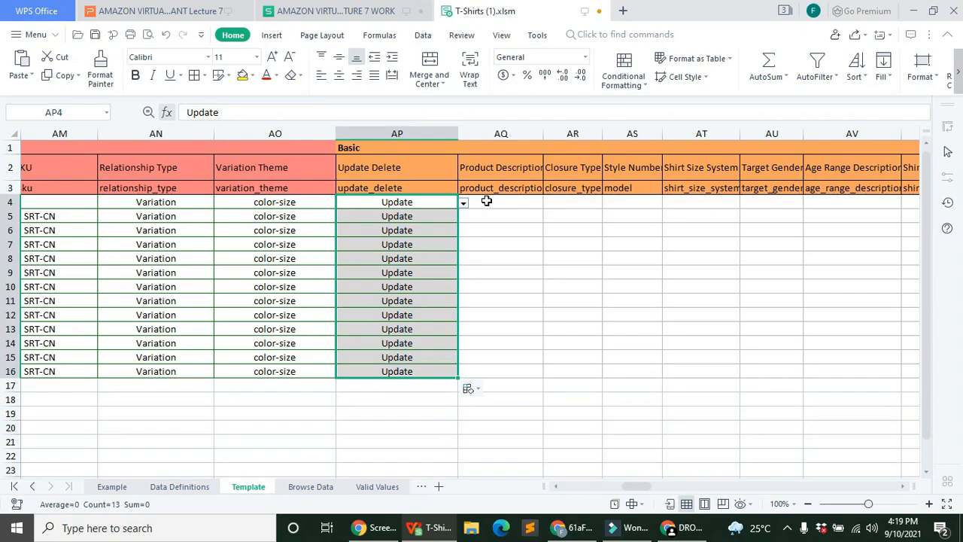
left_click(493, 201)
left_click_drag(544, 133, 726, 134)
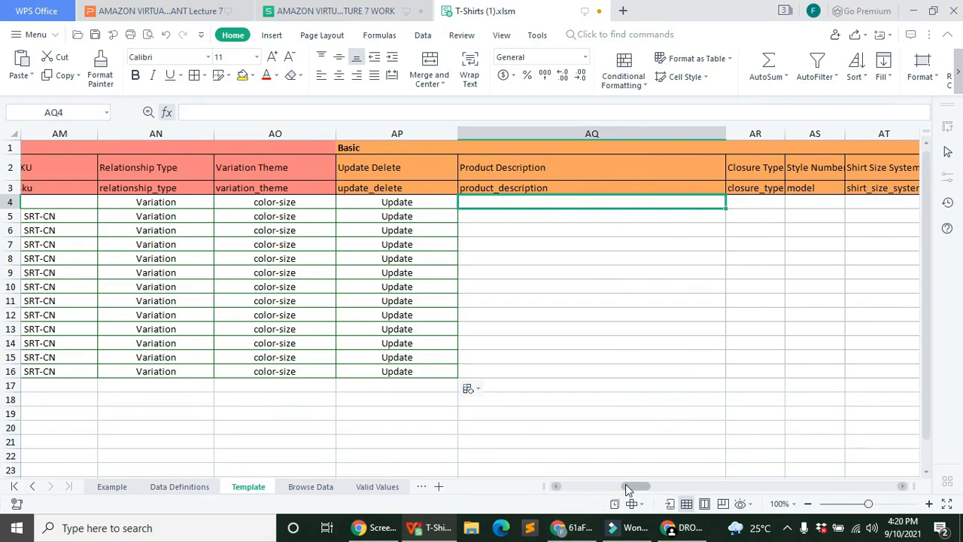
Step: Choose Pull On in AR4, fill it down to AR16, then narrow column AR
left_click_drag(625, 484, 629, 484)
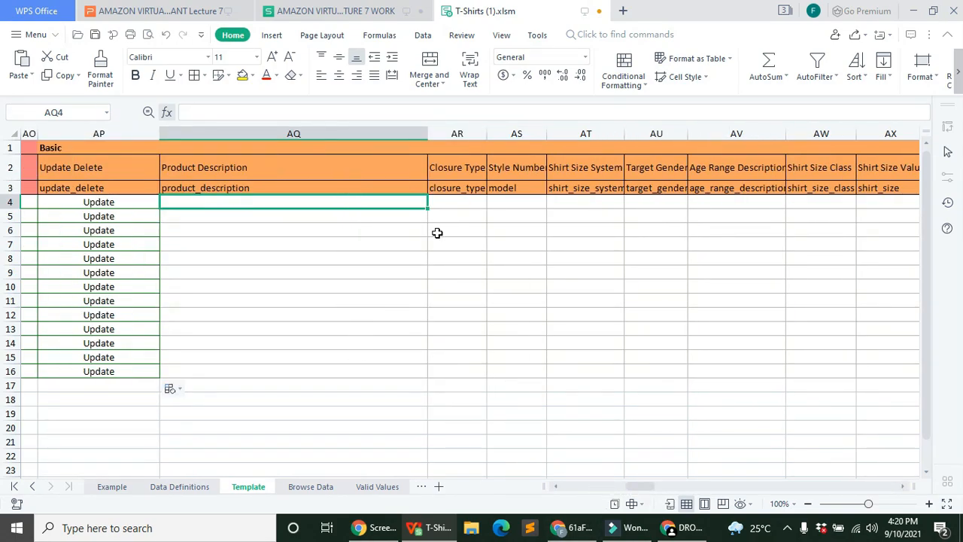
left_click_drag(485, 130, 600, 132)
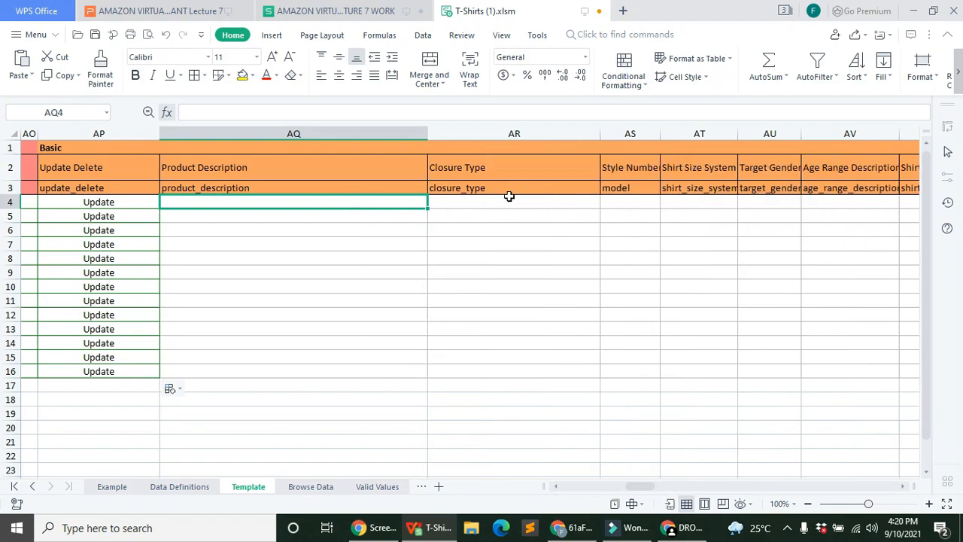
left_click(509, 198)
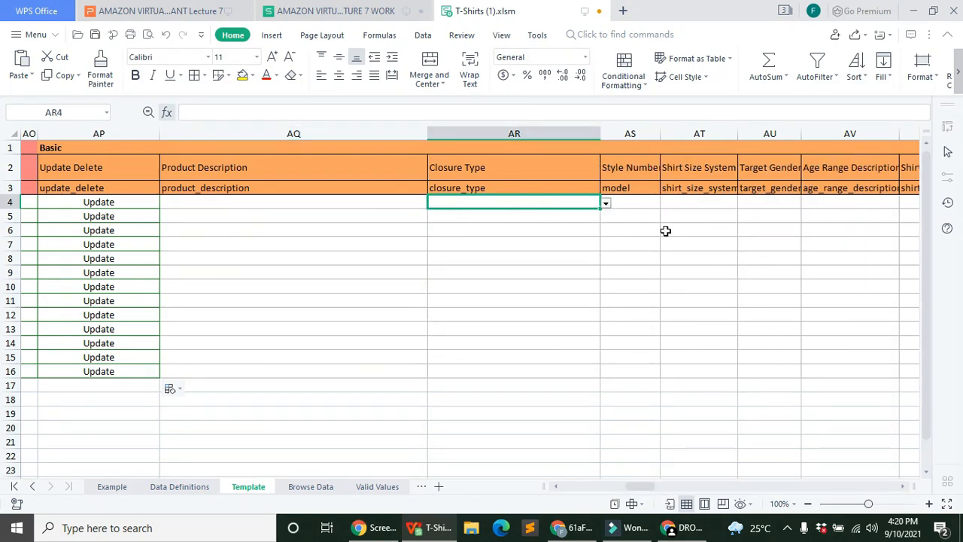
left_click(607, 211)
left_click(595, 203)
left_click(602, 202)
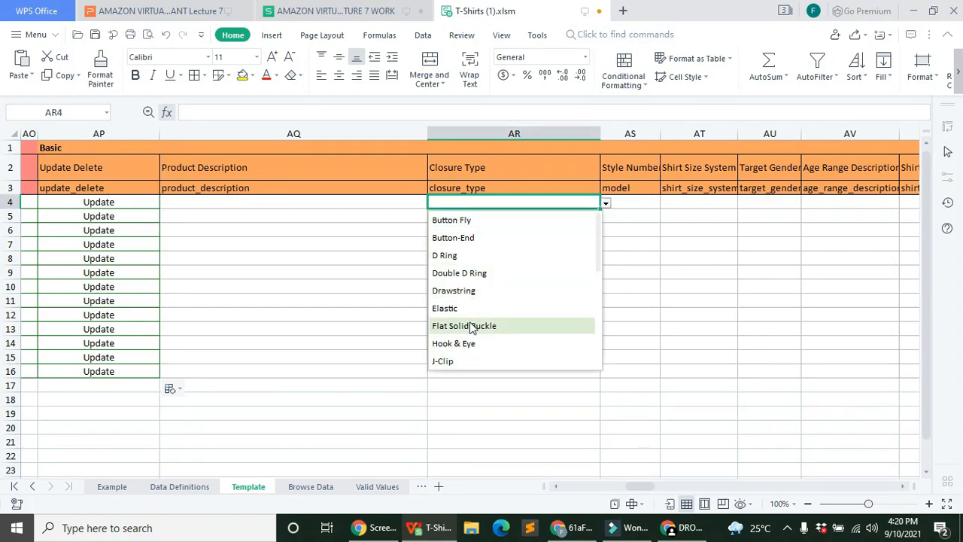
scroll(471, 291, "down", 2)
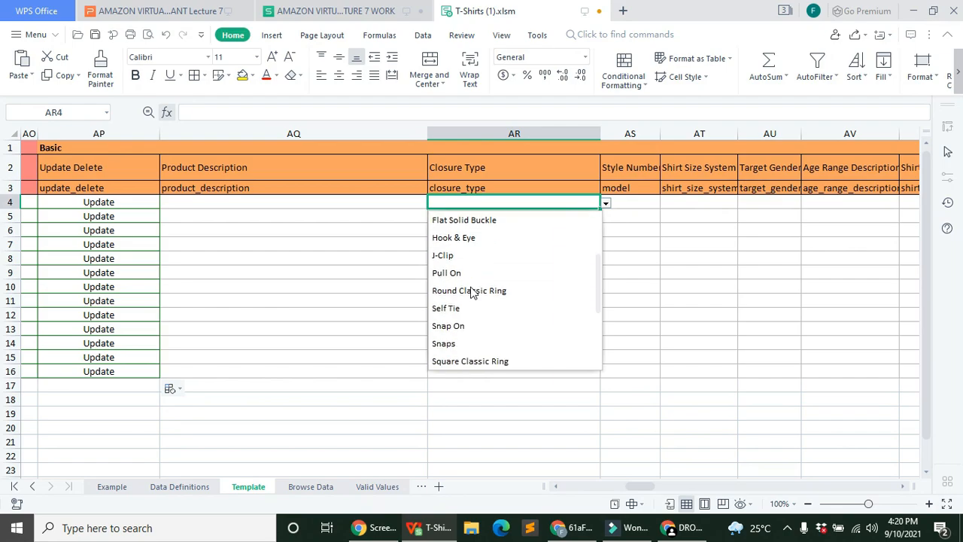
left_click(463, 273)
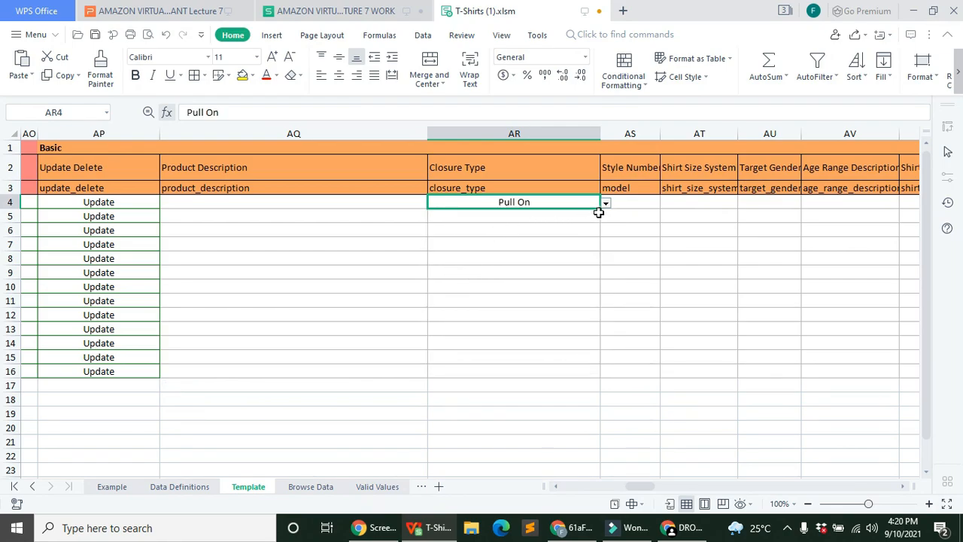
left_click_drag(600, 208, 576, 380)
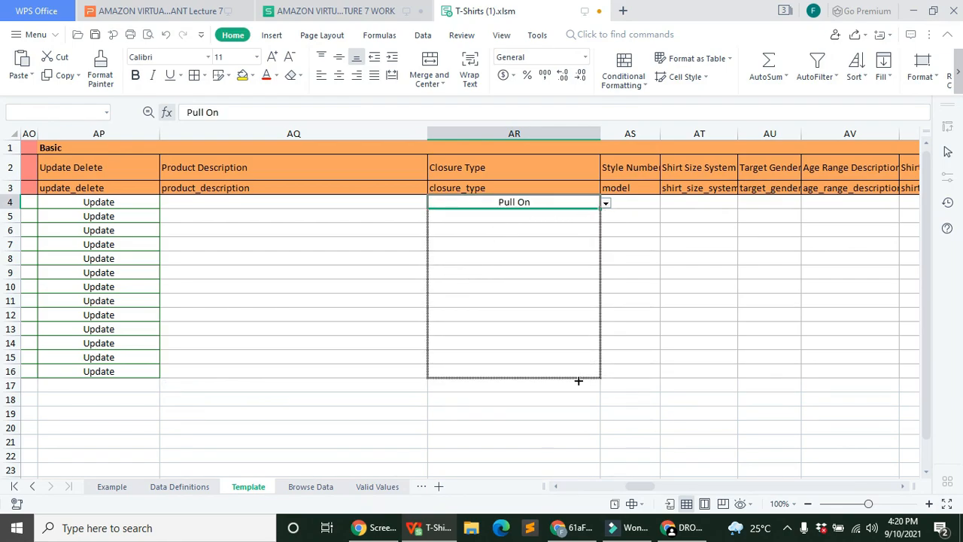
left_click_drag(604, 136, 550, 136)
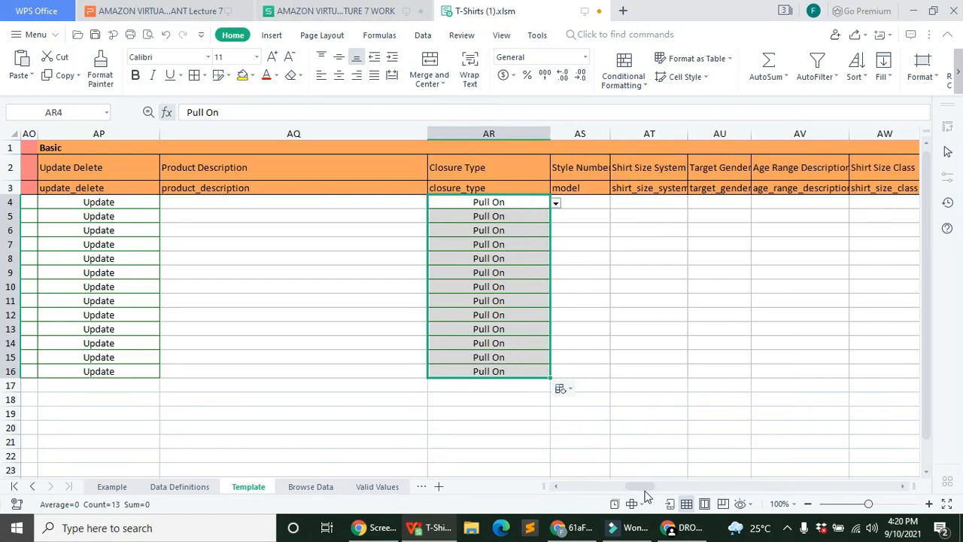
left_click_drag(634, 492, 652, 486)
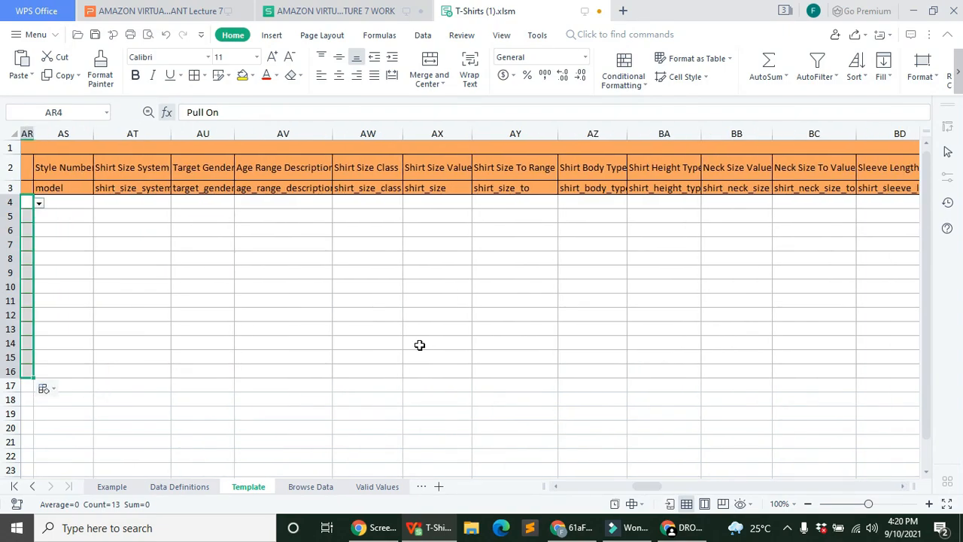
Step: Copy the seller SKUs B4:B16 and paste them into Manufacturer Part Number starting at BG4
left_click(220, 203)
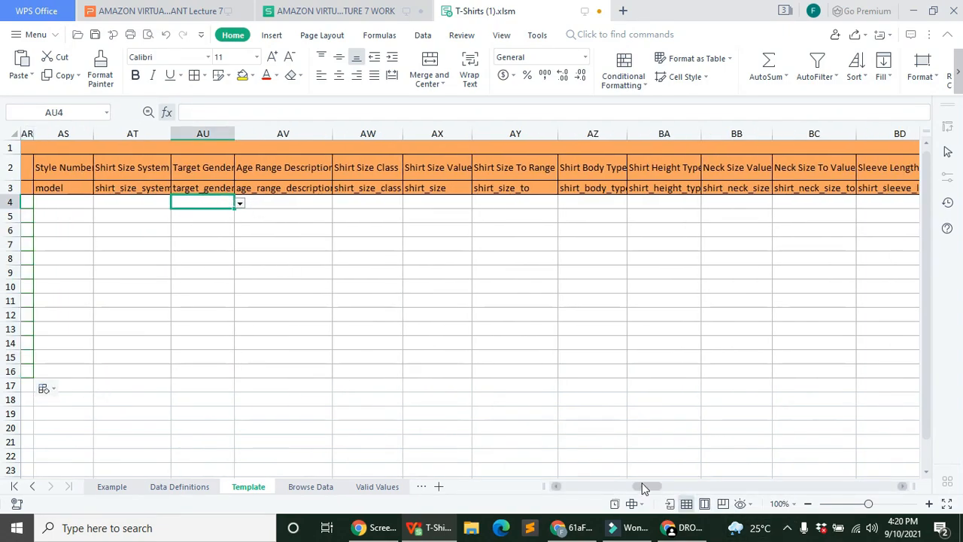
left_click_drag(642, 484, 652, 479)
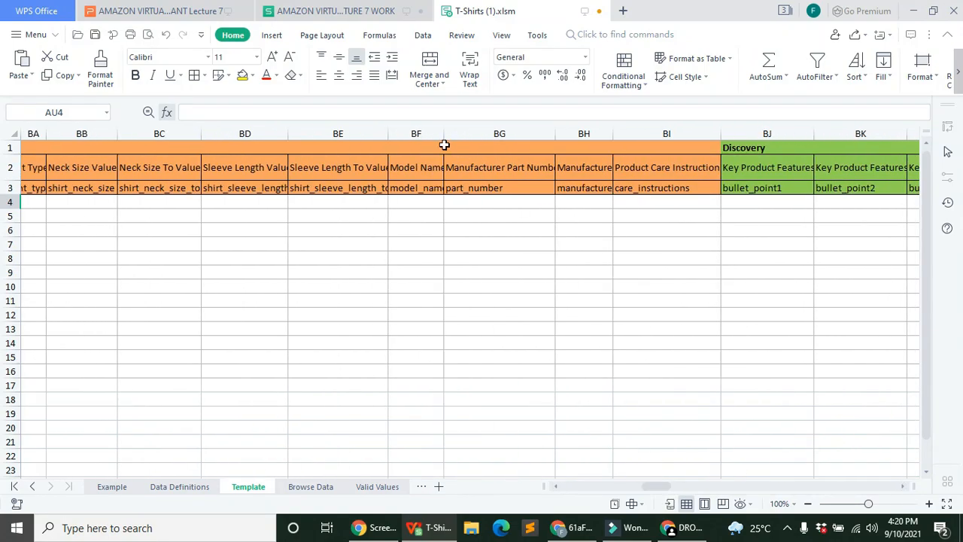
left_click(493, 204)
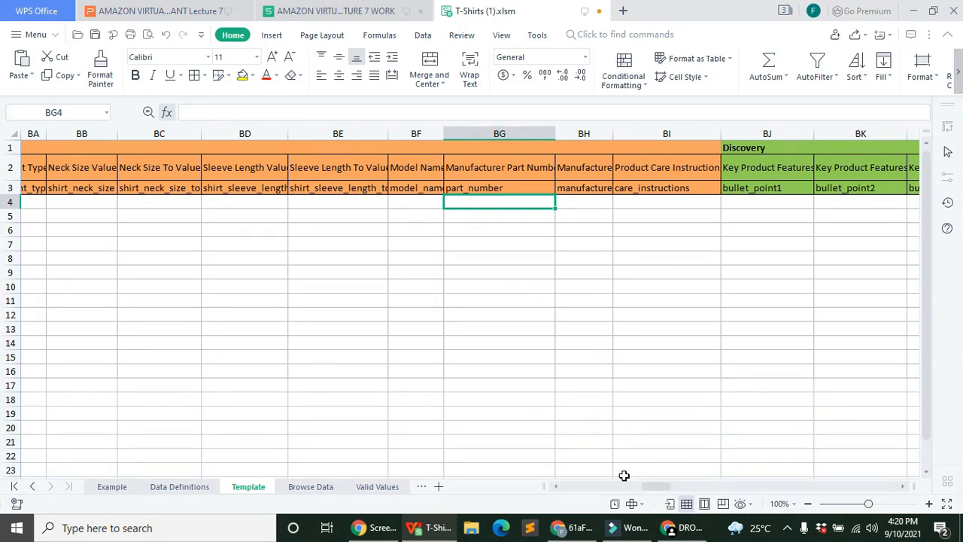
left_click_drag(654, 486, 243, 482)
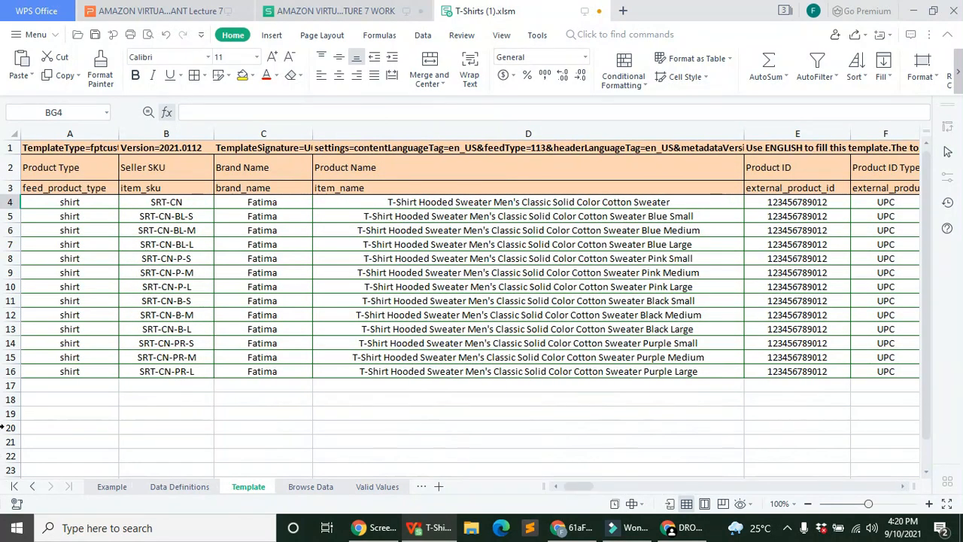
left_click(167, 202)
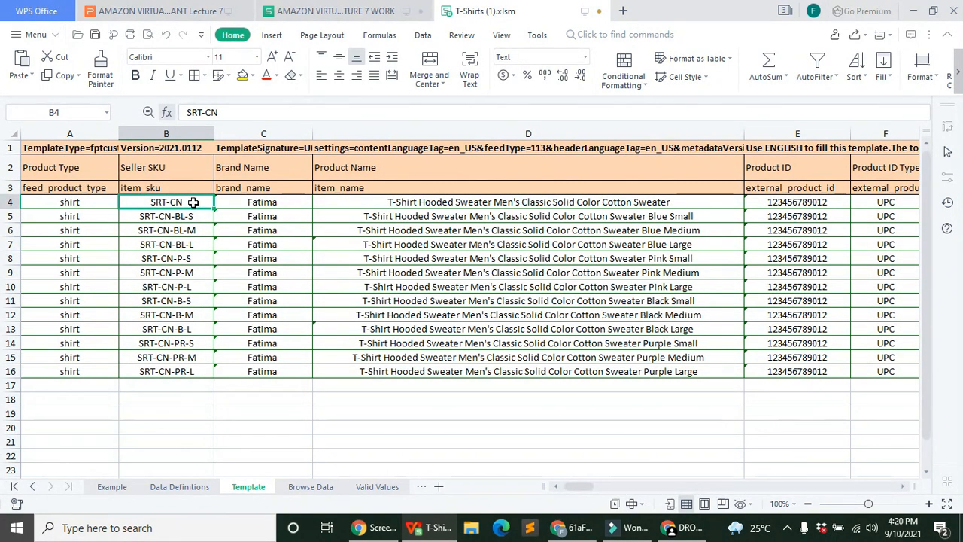
left_click_drag(192, 200, 189, 384)
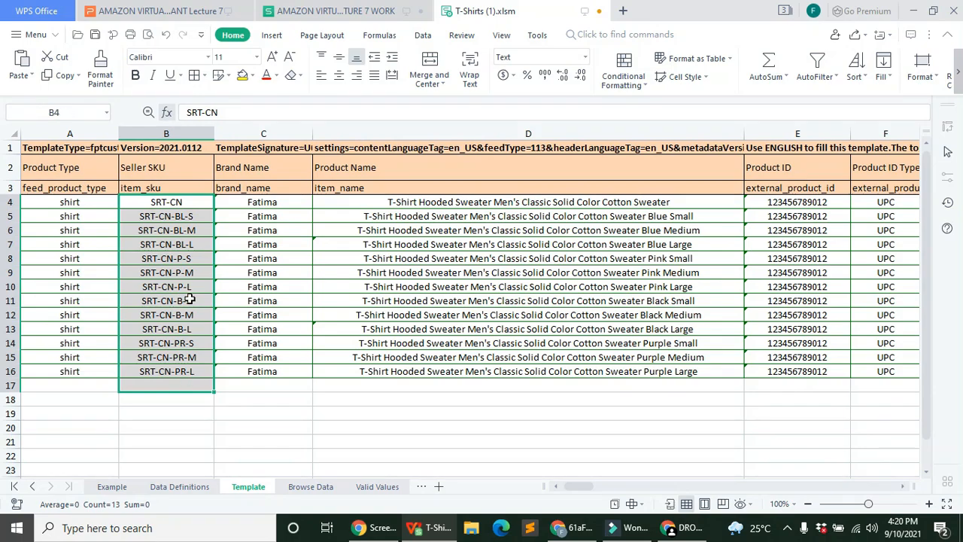
left_click_drag(194, 200, 196, 368)
right_click(197, 232)
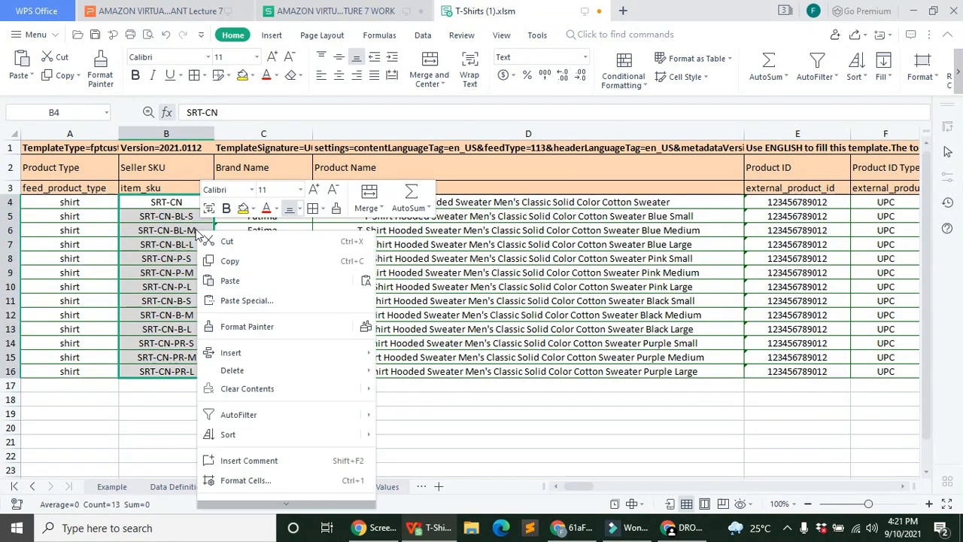
left_click(244, 260)
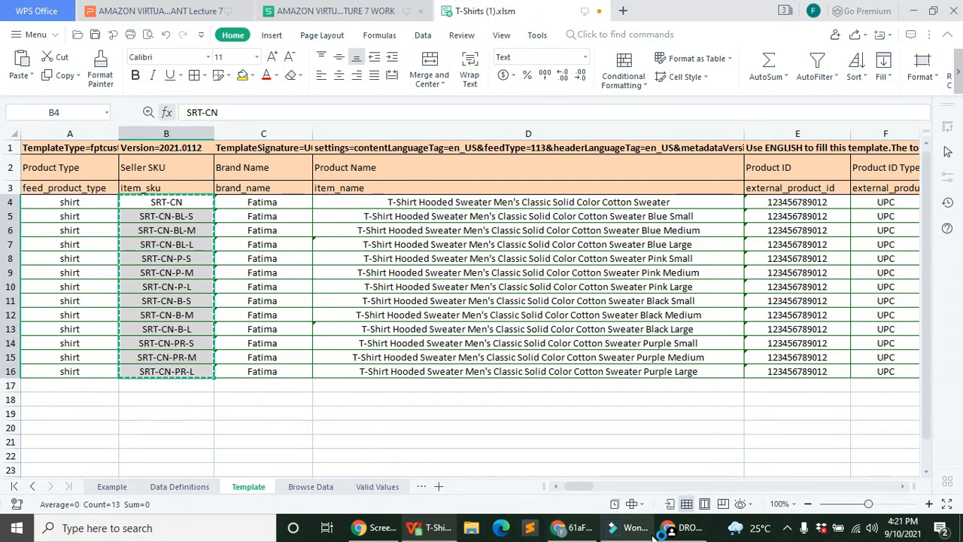
left_click(604, 488)
left_click_drag(604, 490, 656, 470)
left_click(272, 202)
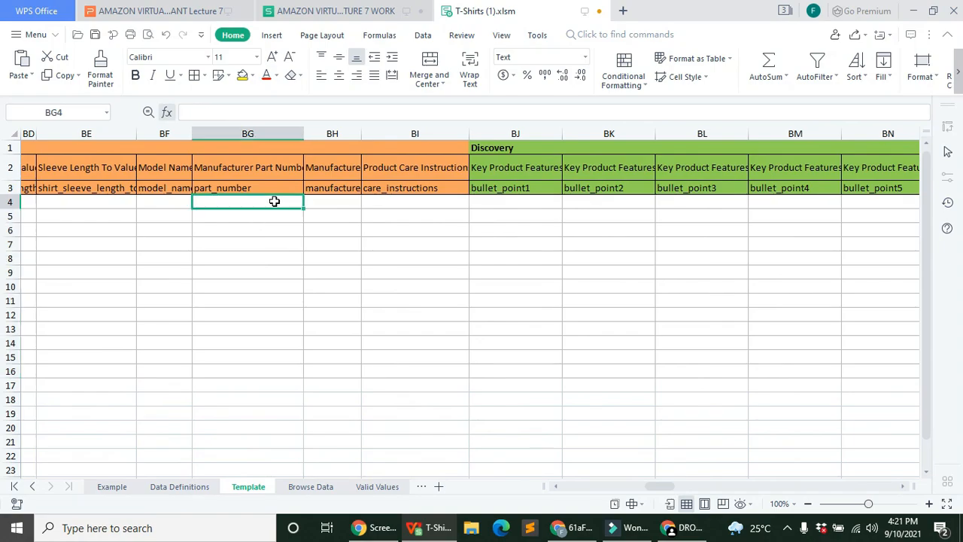
right_click(275, 202)
left_click(310, 253)
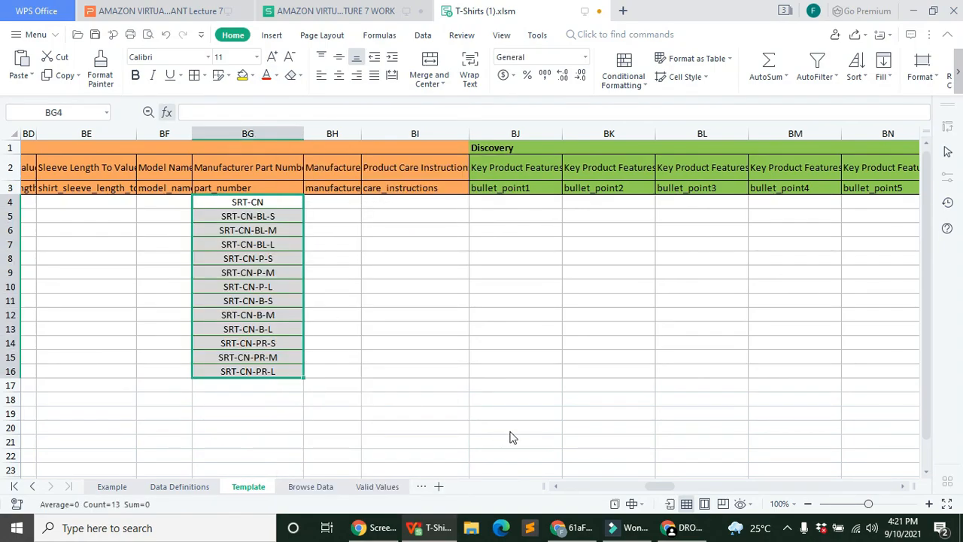
Step: Widen column BH, enter the brand name in BH4, and fill it down the product rows
left_click(347, 201)
left_click_drag(366, 131, 380, 134)
type("Fatima")
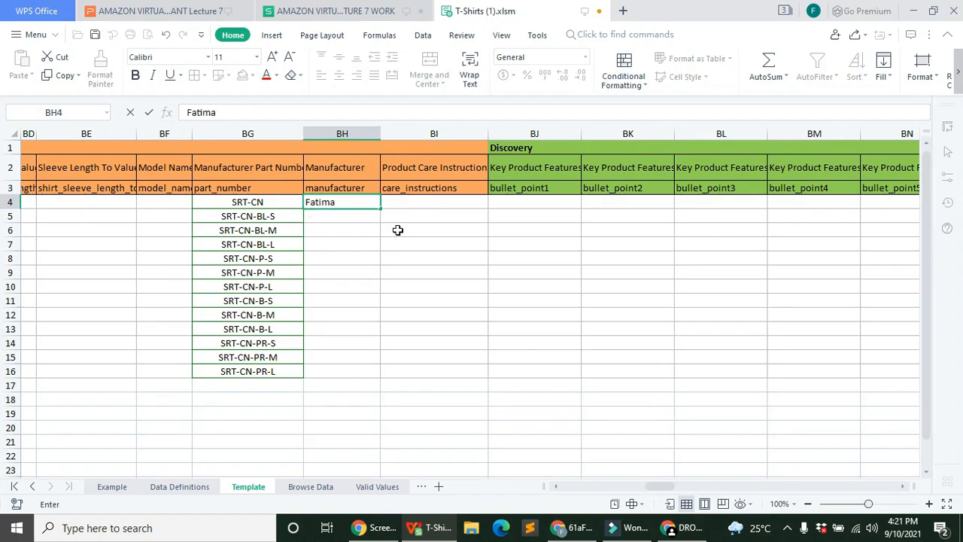
key("Return")
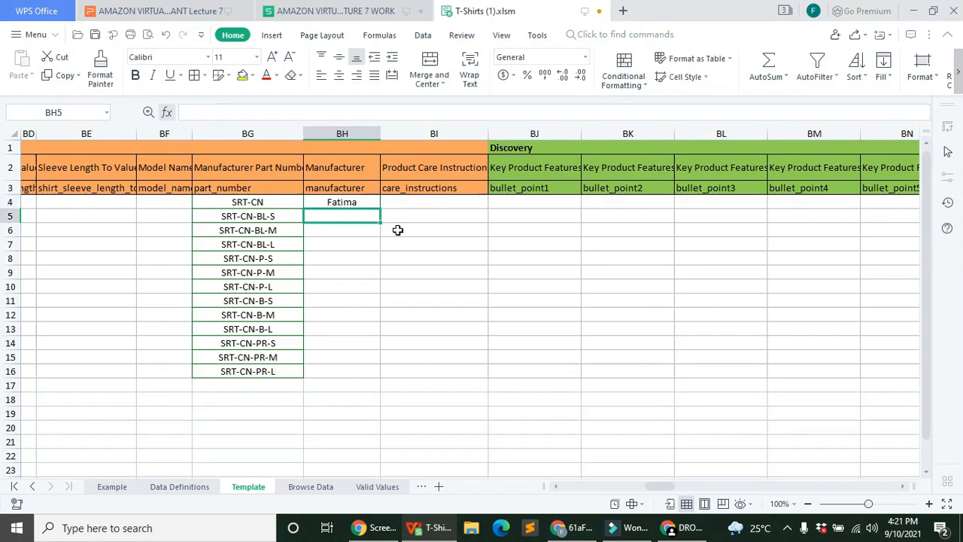
left_click(361, 202)
left_click_drag(380, 209, 366, 371)
Step: Set Product Care Instructions to Machine Wash for rows 4–16 (BI4:BI16) and widen column BJ
left_click(481, 202)
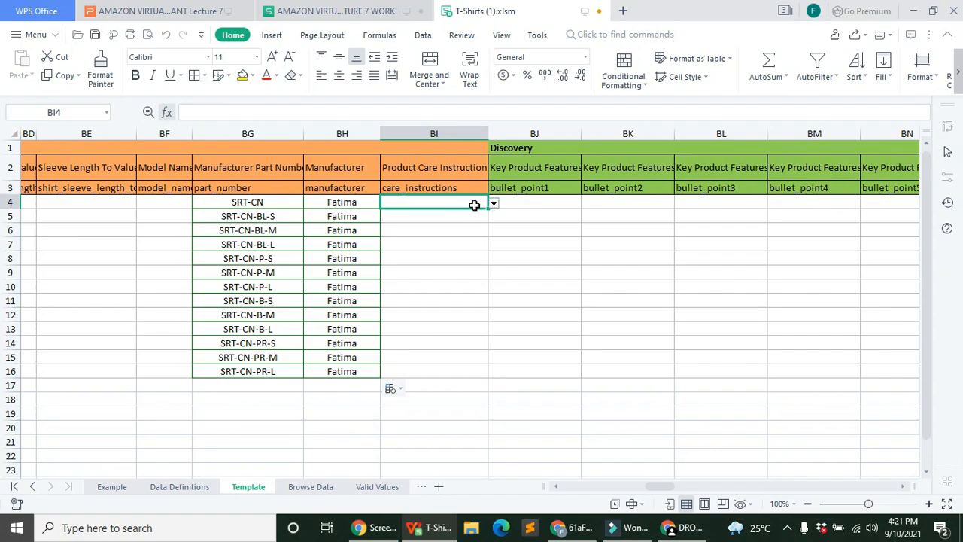
left_click(494, 204)
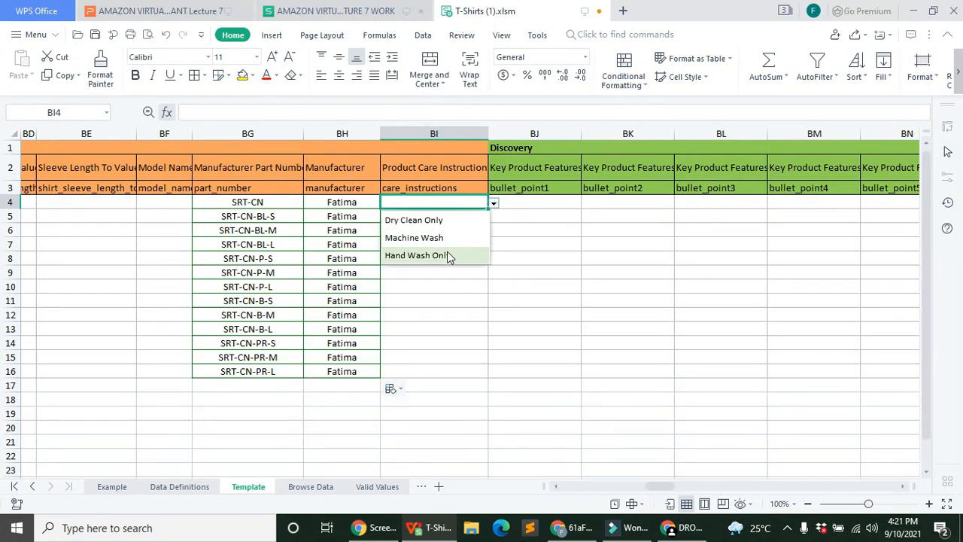
left_click(474, 219)
left_click_drag(487, 208, 473, 372)
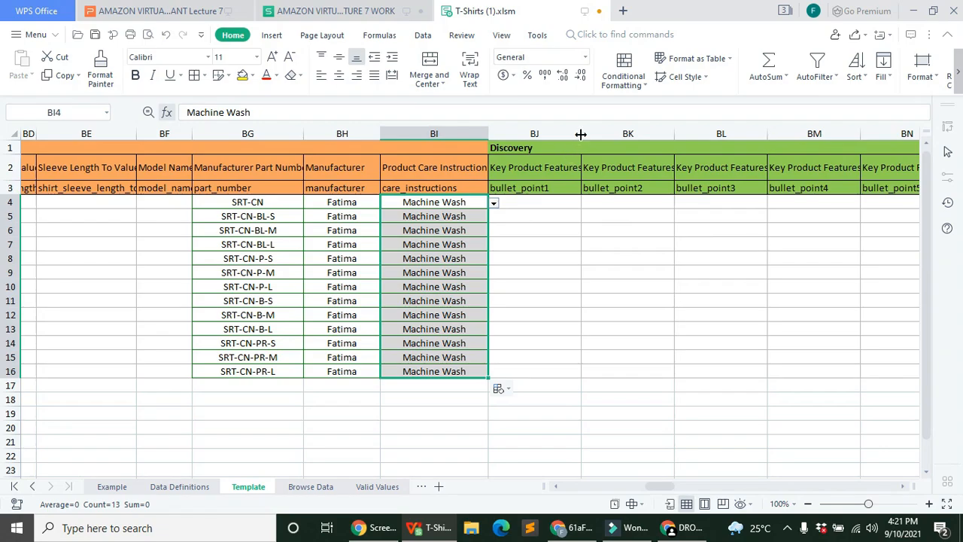
left_click_drag(580, 136, 595, 136)
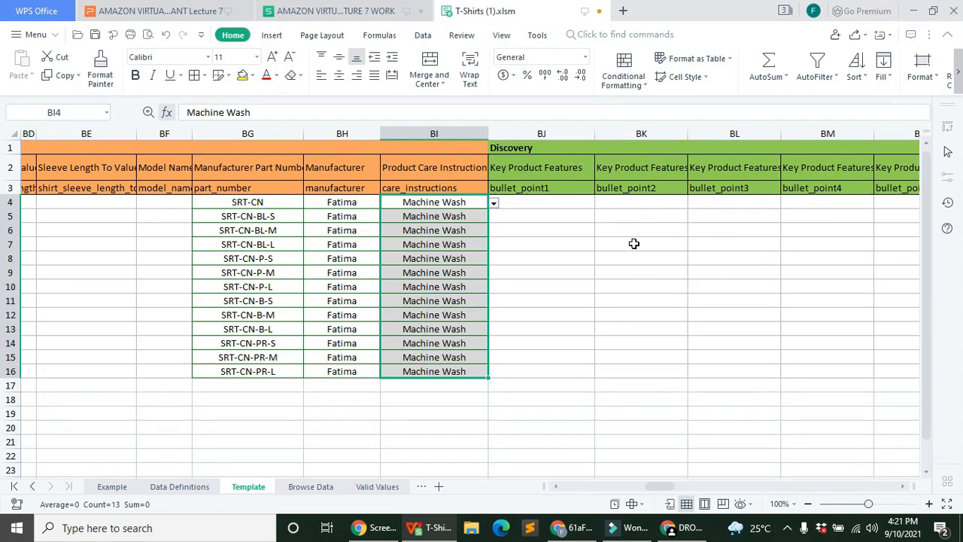
Step: Check the Key Product Features bullet point cells BJ4 and BK4
left_click(551, 174)
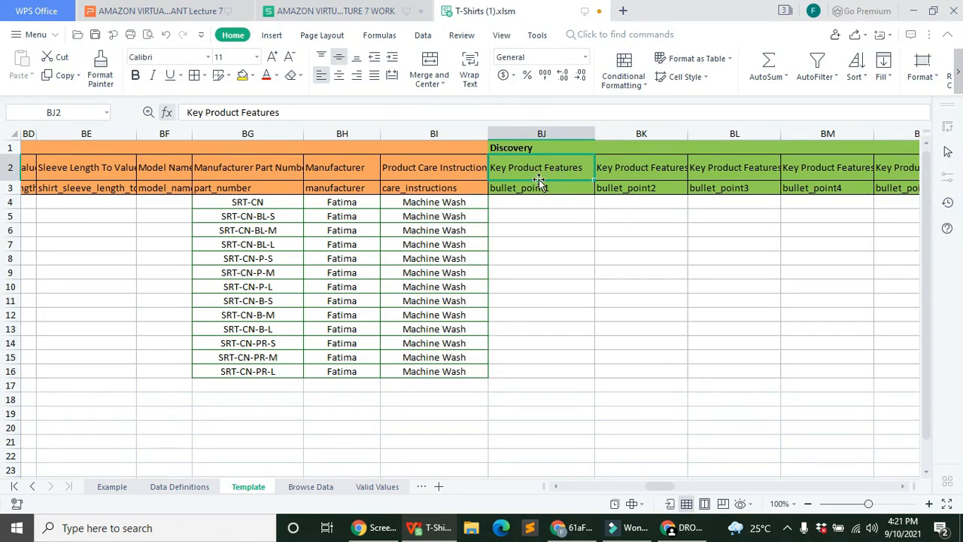
left_click(546, 203)
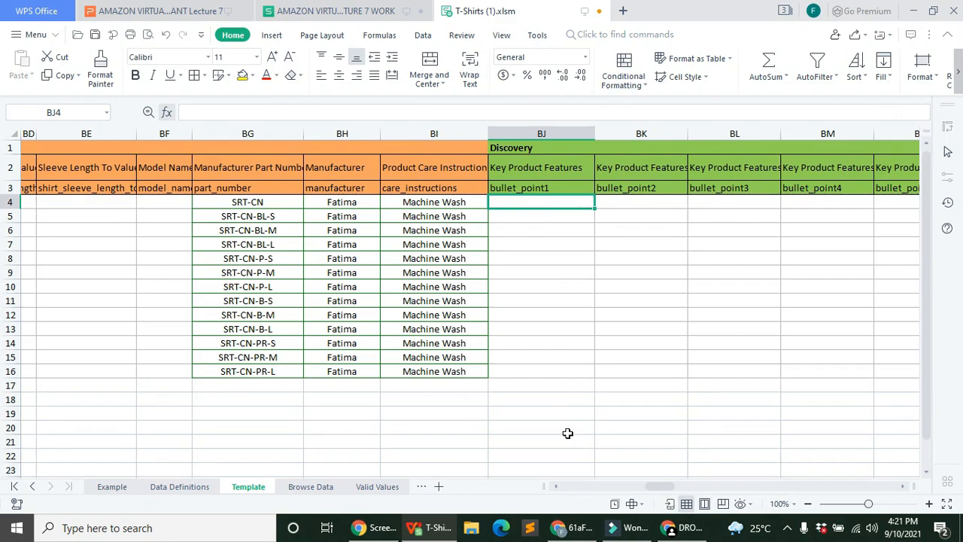
left_click(573, 372)
left_click(636, 203)
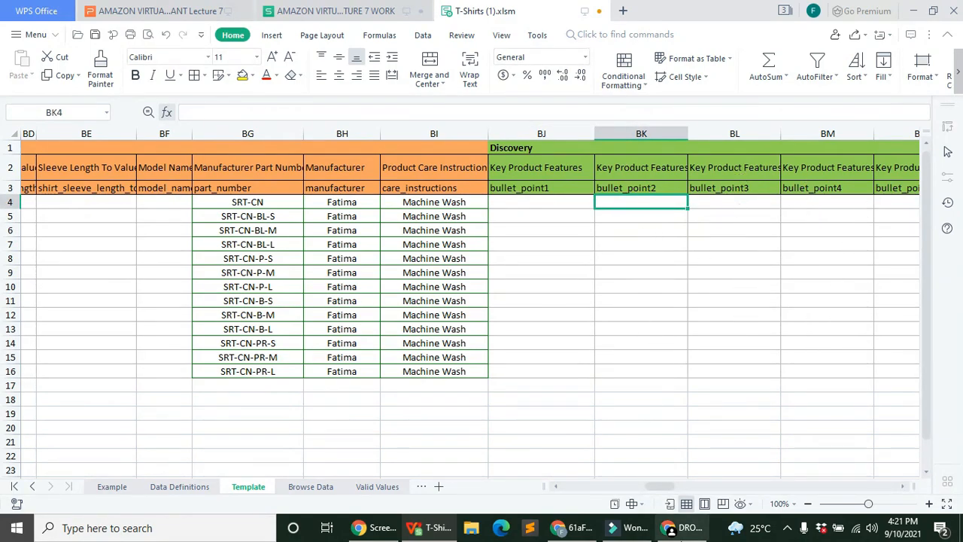
Step: Widen the Search Terms column so its full header shows
scroll(651, 488, "right", 5)
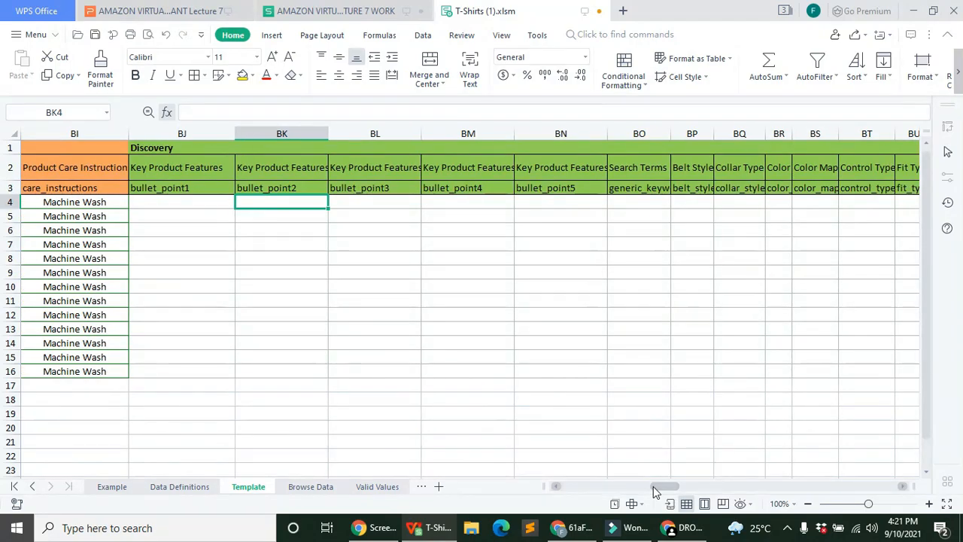
left_click(656, 205)
left_click(679, 133)
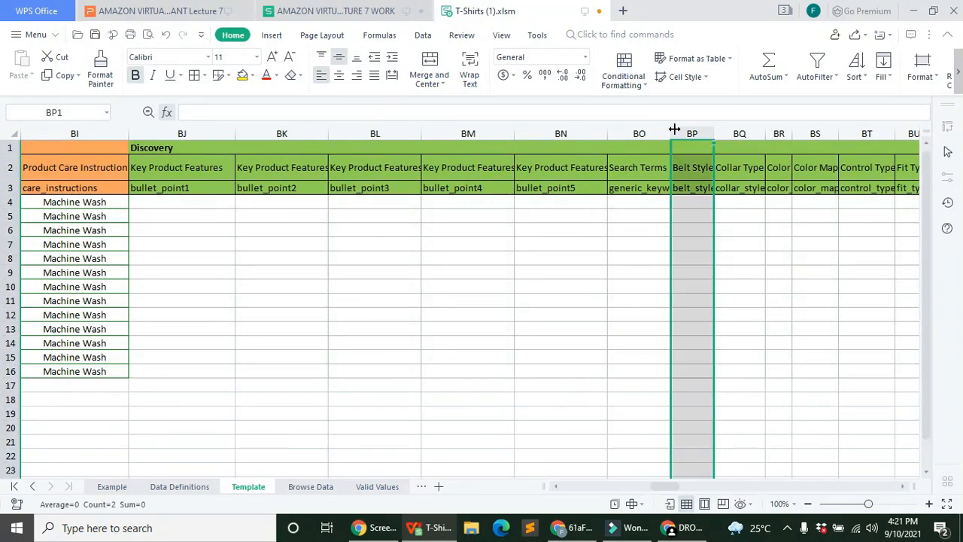
left_click(663, 133)
left_click_drag(670, 134, 767, 142)
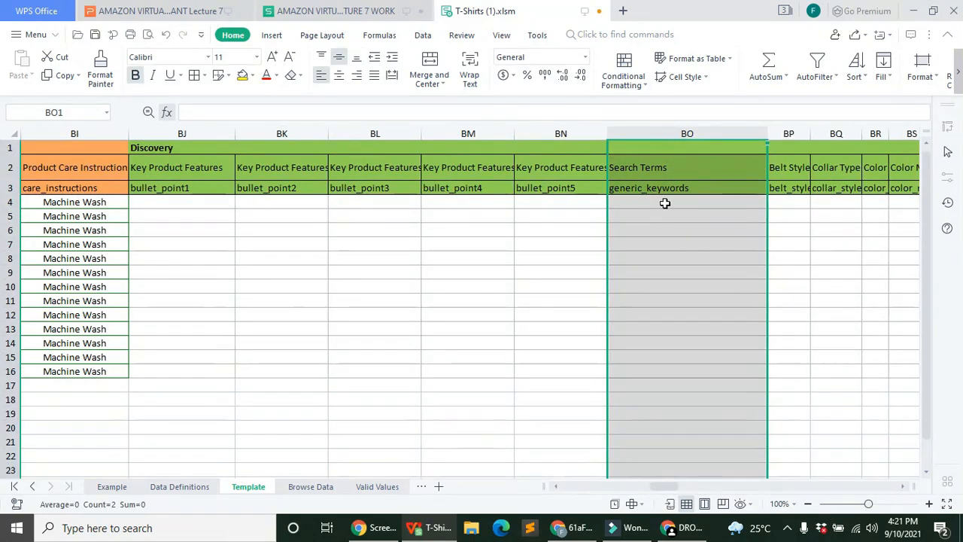
left_click(662, 399)
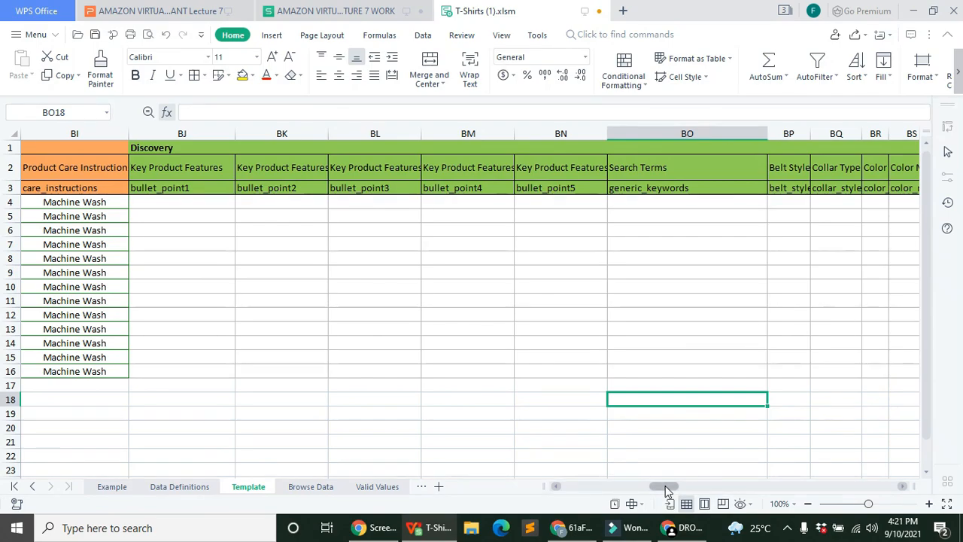
Step: Widen the Color and Color Map columns, ready to enter colours from BR5
scroll(666, 489, "right", 3)
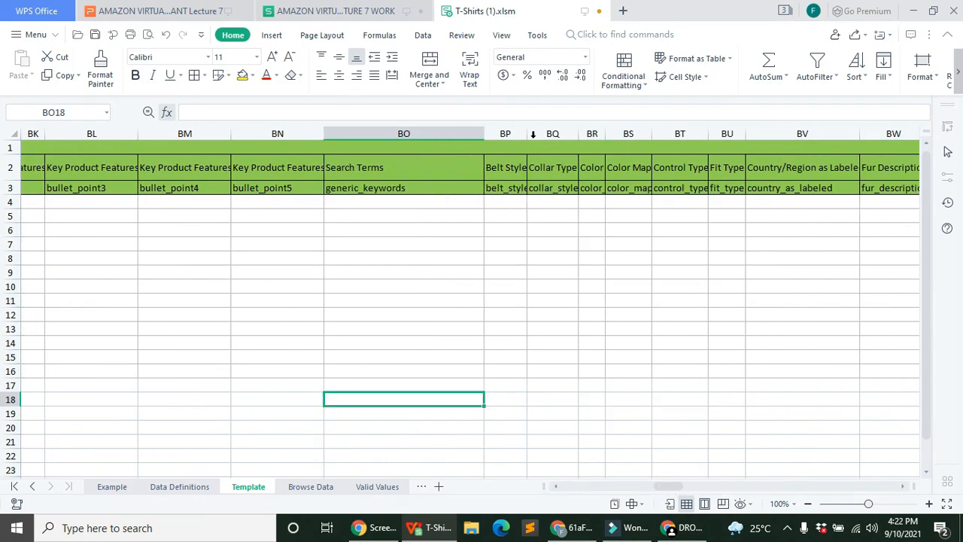
left_click(587, 130)
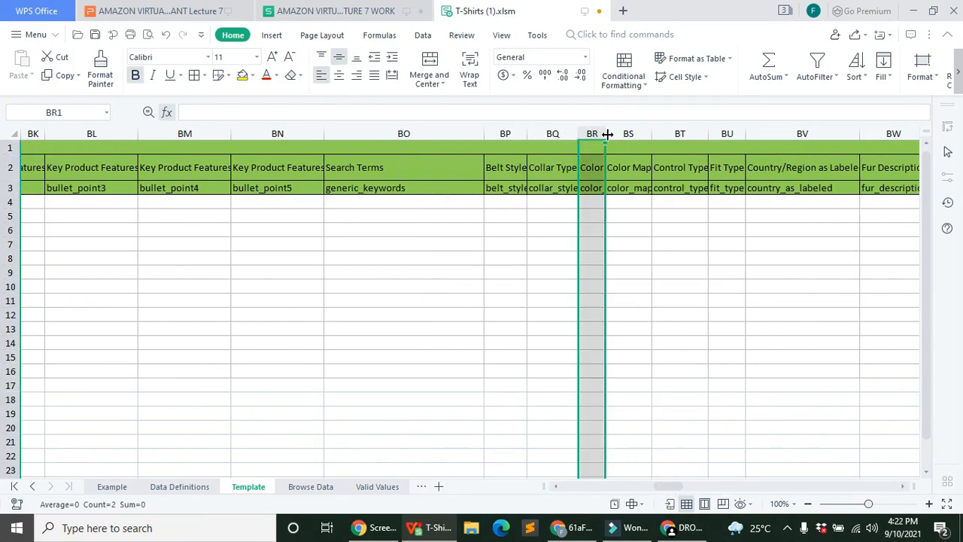
left_click_drag(607, 134, 773, 134)
left_click(679, 133)
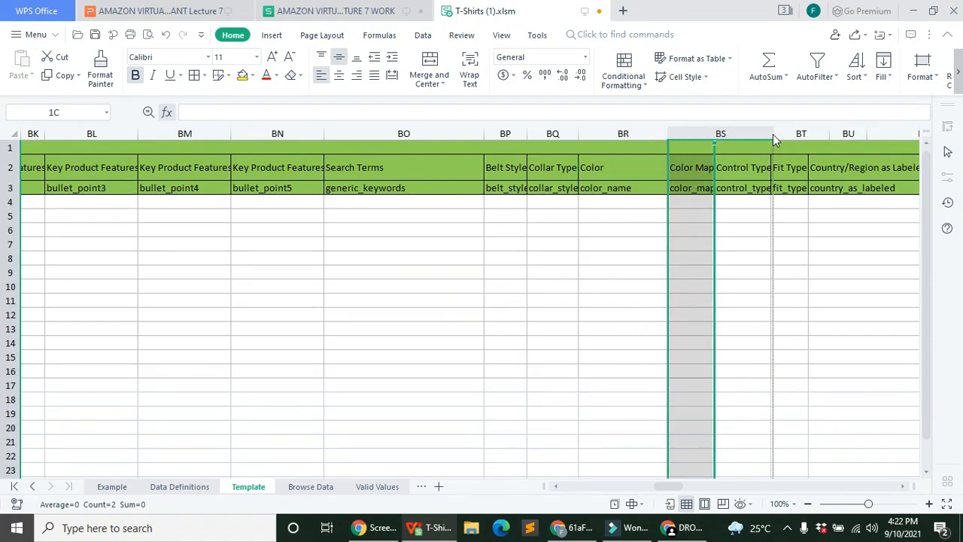
left_click(608, 217)
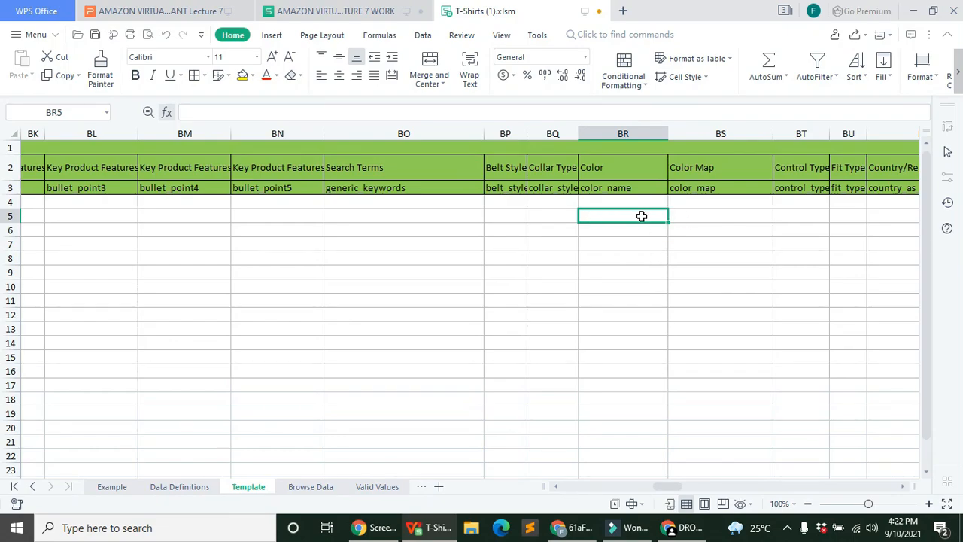
Step: Enter BLUE in Color cells BR5, BR6 and BR7, fixing a typo in BR6
type("BLUE")
key("Return")
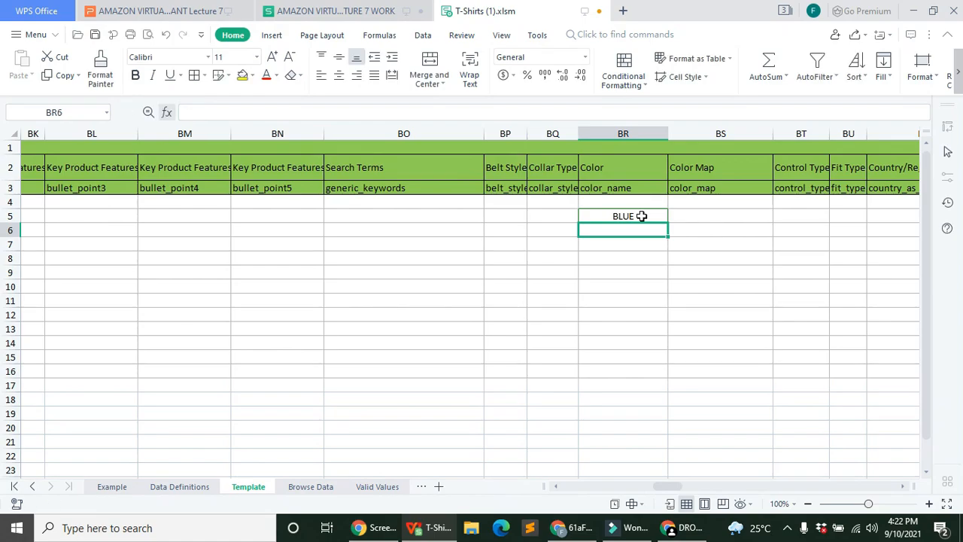
type("NLUE")
key("Return")
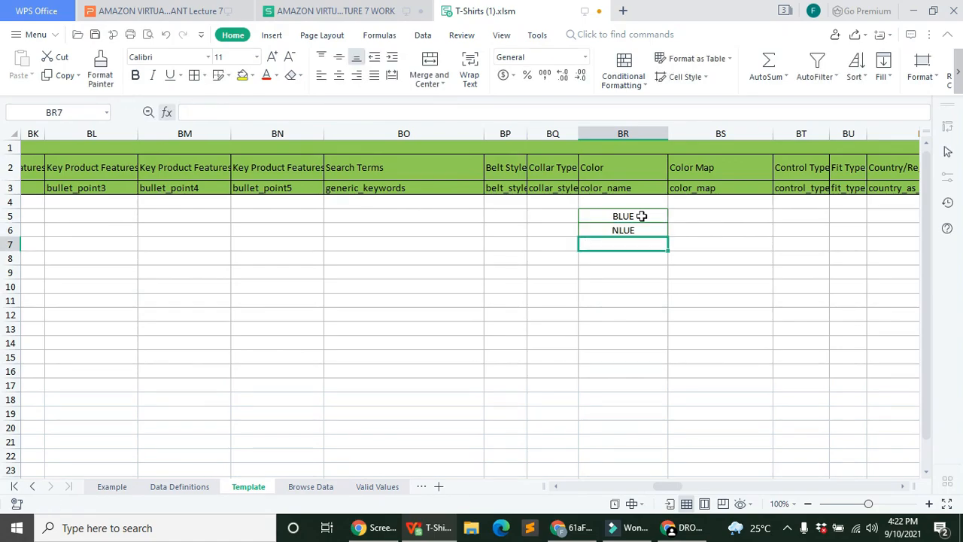
key("Up")
key("Delete")
type("BLUE")
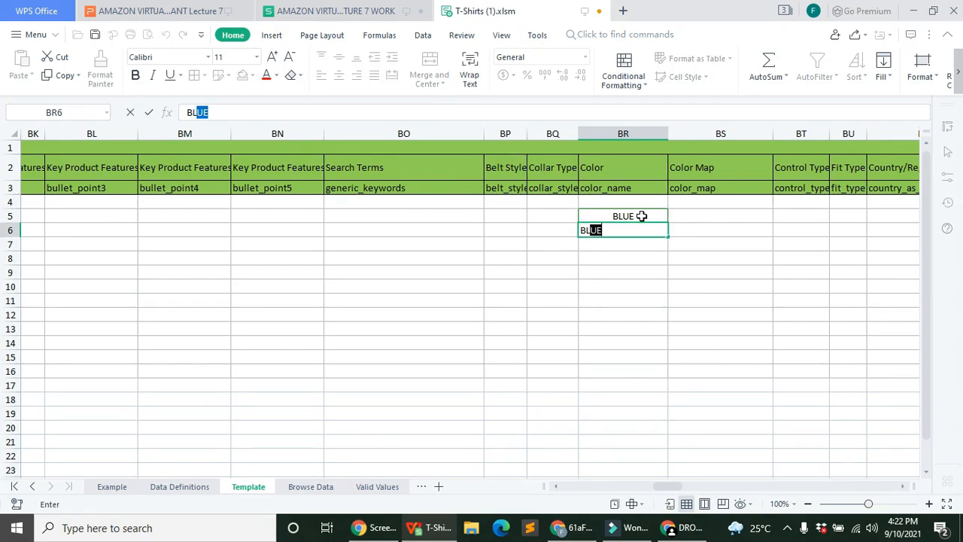
key("Return")
type("BLUE")
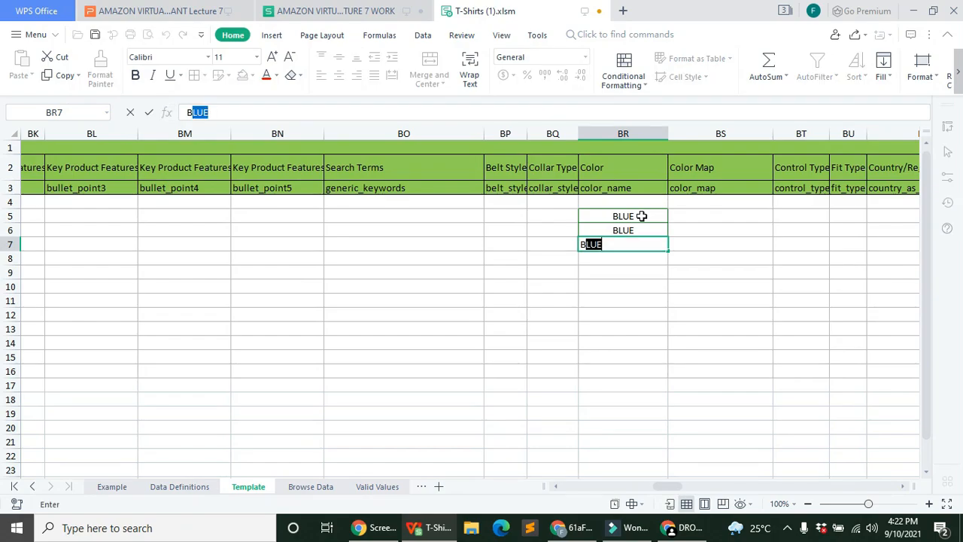
key("Return")
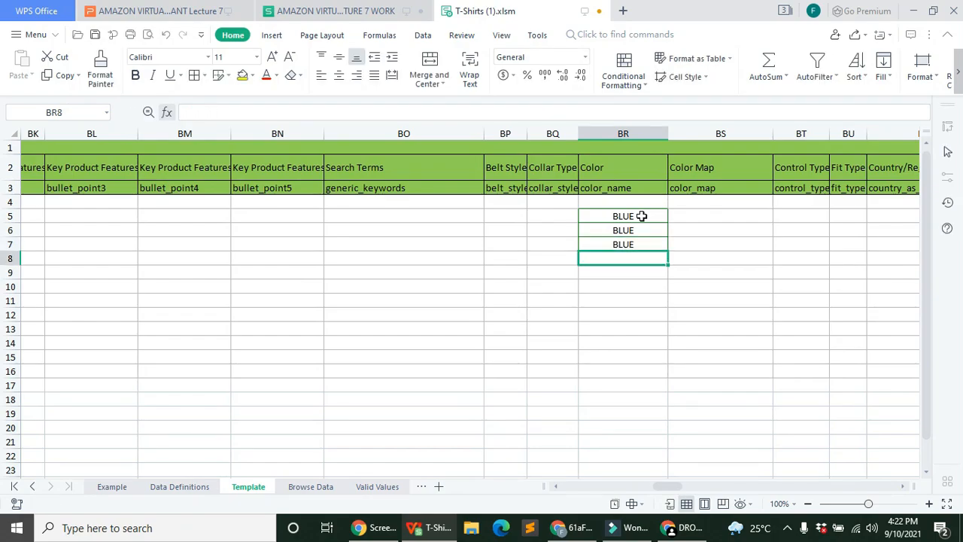
Step: Enter PINK in BR8 and fill it down to BR10
type("PINK")
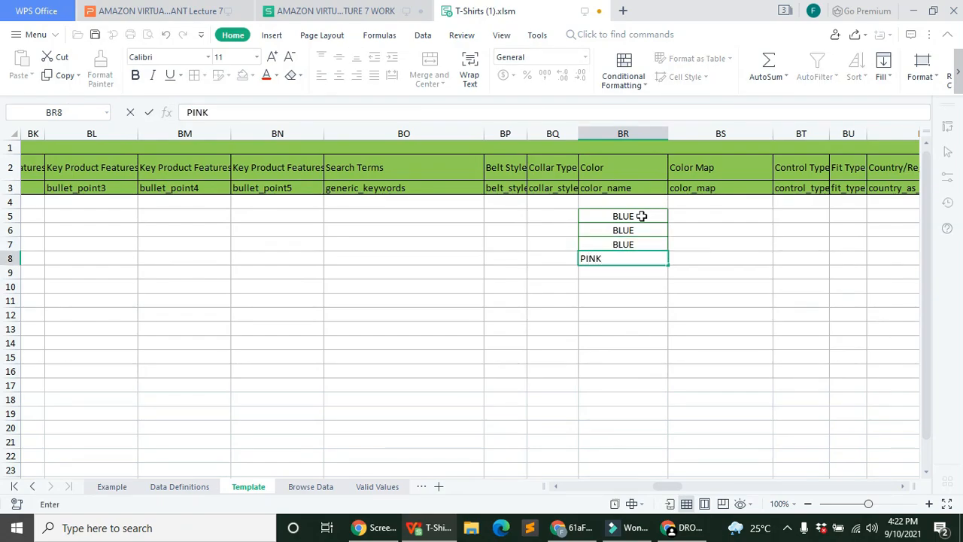
key("Return")
left_click(655, 258)
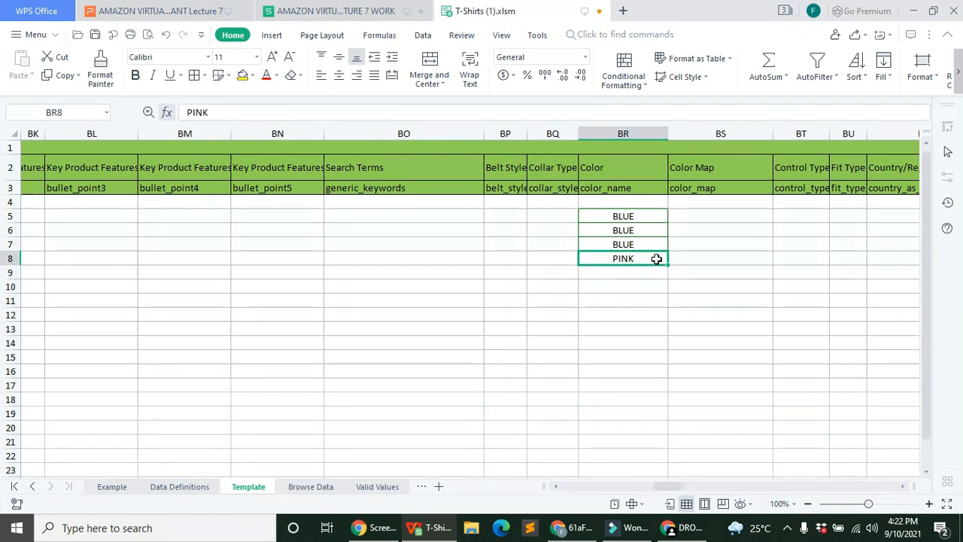
left_click_drag(668, 265, 667, 292)
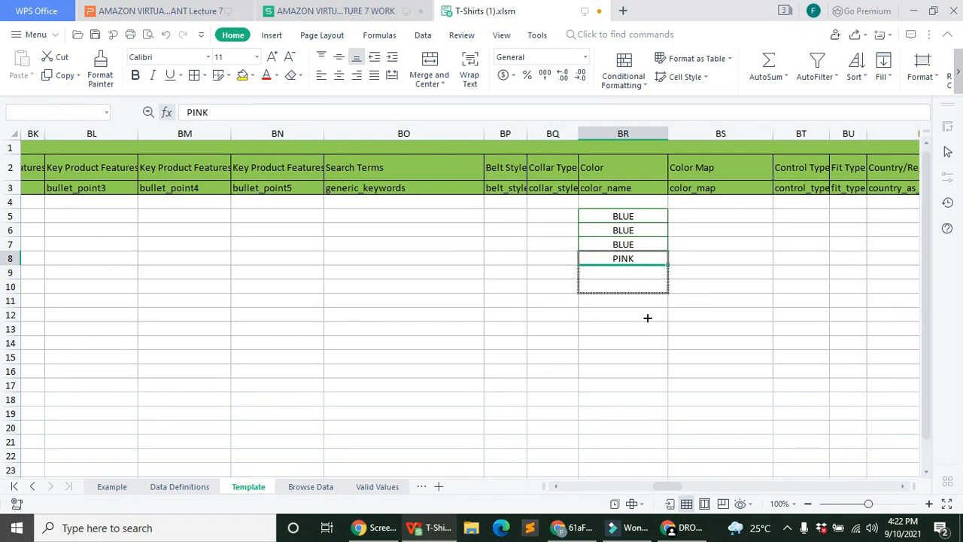
Step: Enter BLACK in BR11 and fill it down to BR13
left_click(651, 303)
type("PURPLE")
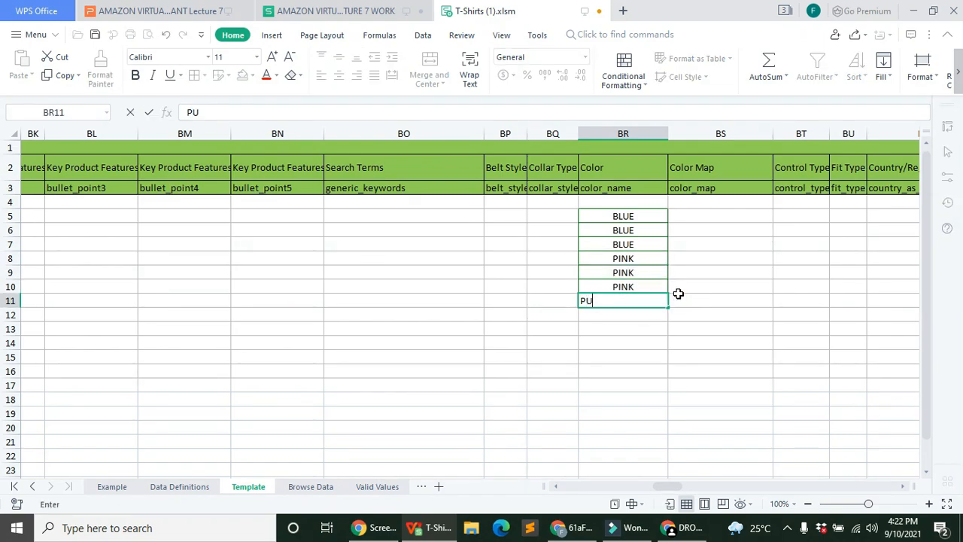
key("BackSpace")
key("BackSpace")
key("BackSpace")
key("BackSpace")
key("BackSpace")
key("BackSpace")
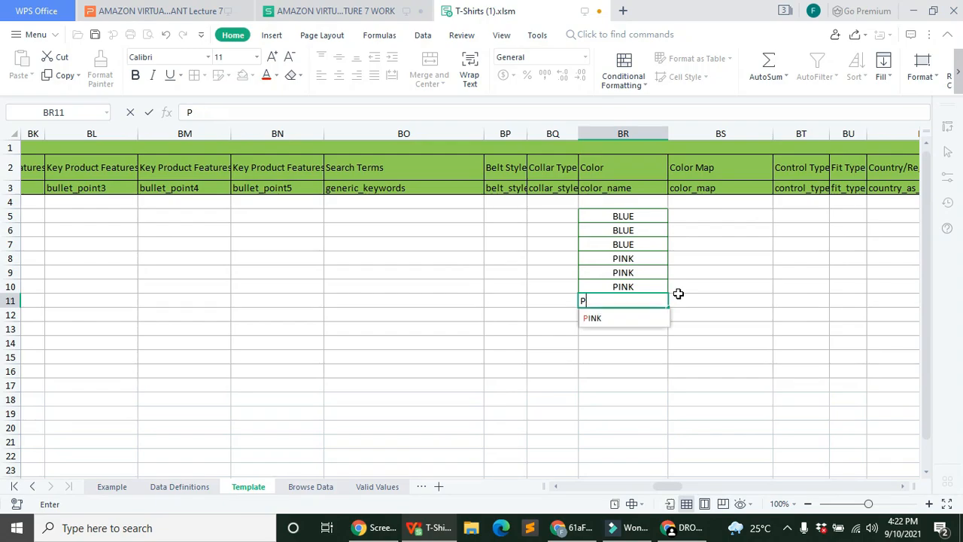
type("BLACK")
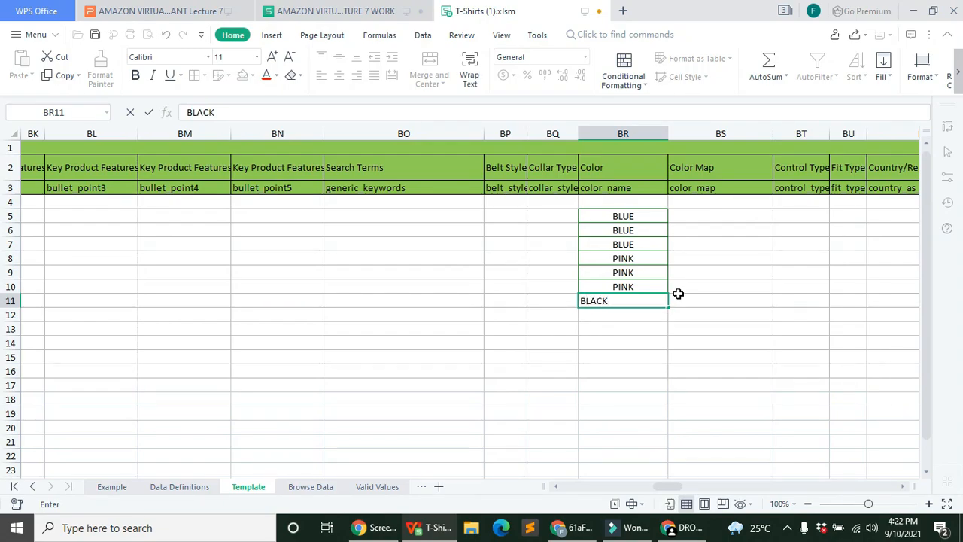
key("Return")
left_click(665, 305)
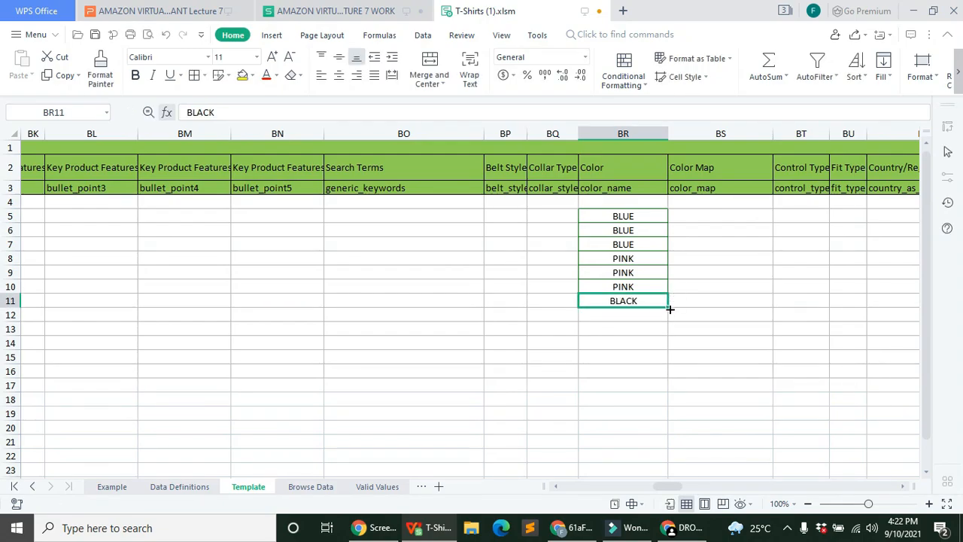
left_click_drag(671, 308, 669, 332)
Step: Enter PURPLE in BR14 and fill it down to BR16
left_click(634, 345)
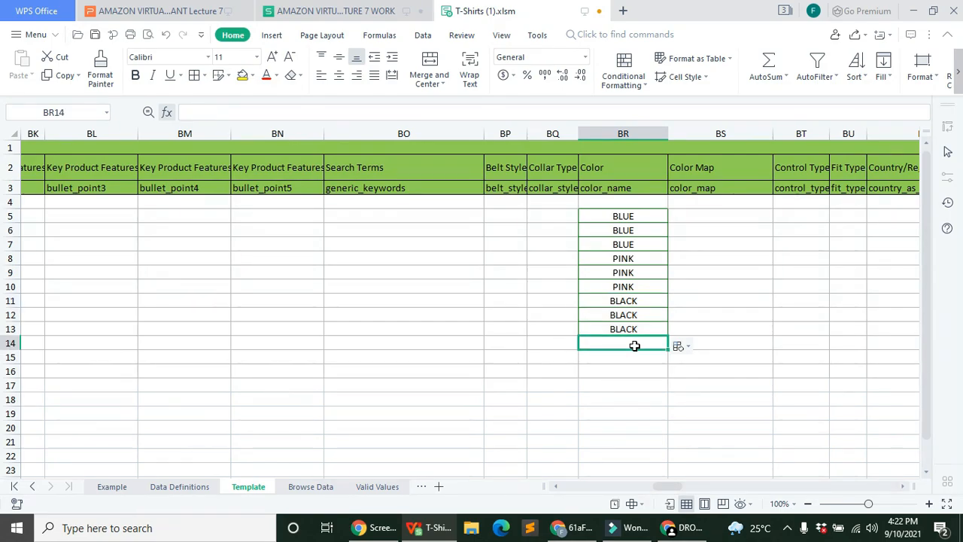
type("PURPLE")
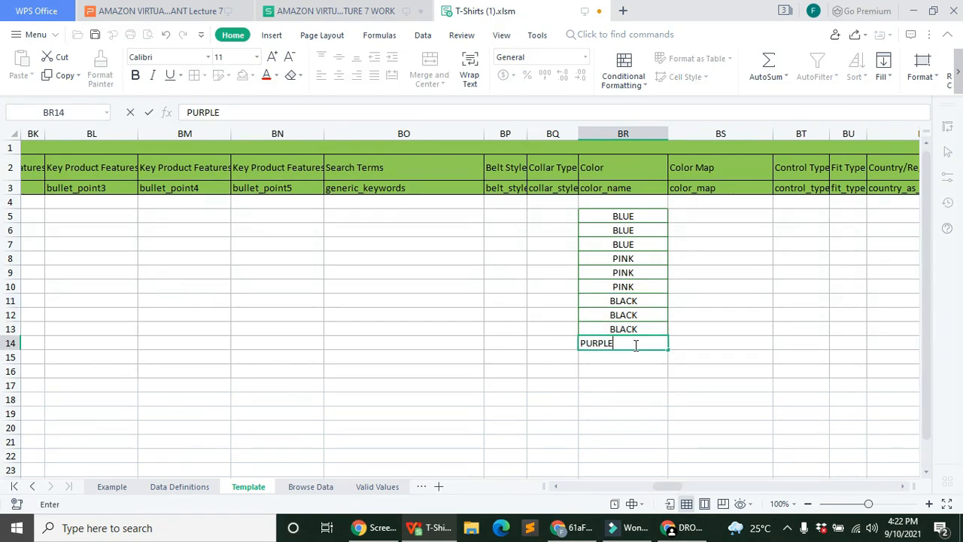
key("Return")
left_click(656, 343)
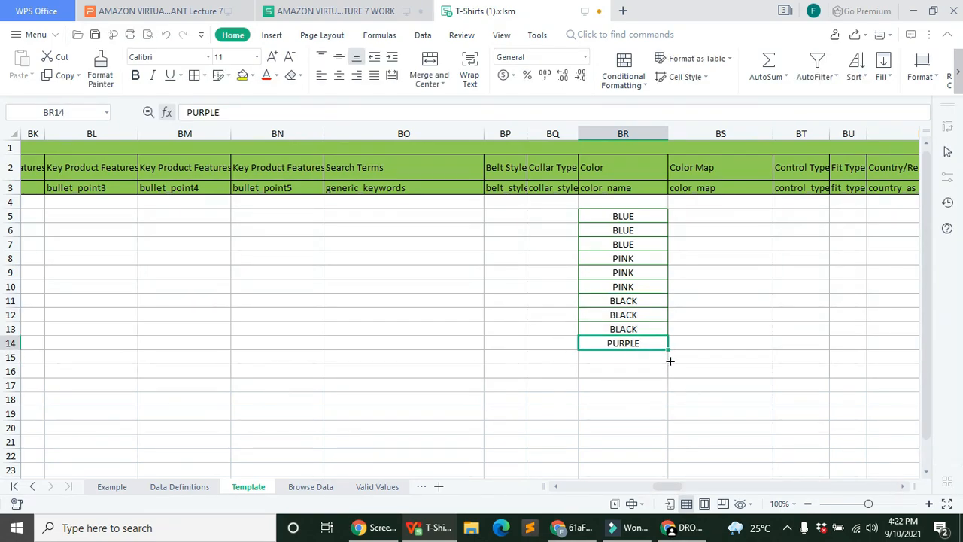
left_click_drag(669, 360, 670, 378)
left_click(735, 215)
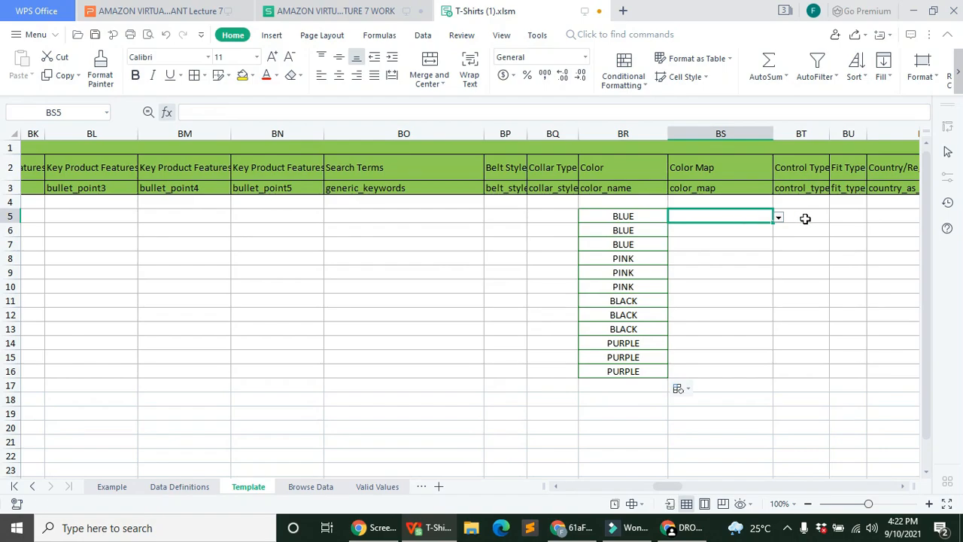
Step: Set Color Map BS5 to Blue and fill it down through BS7
left_click(779, 217)
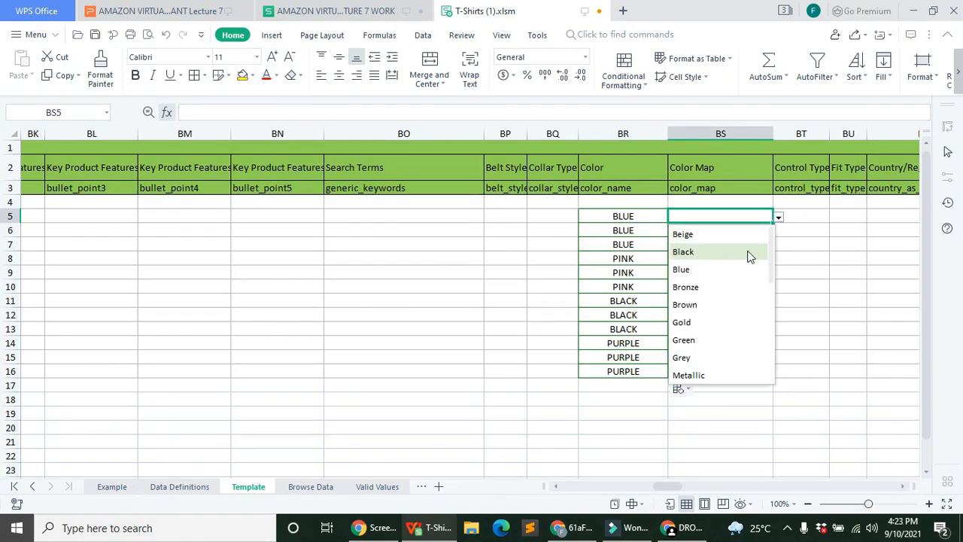
left_click(715, 273)
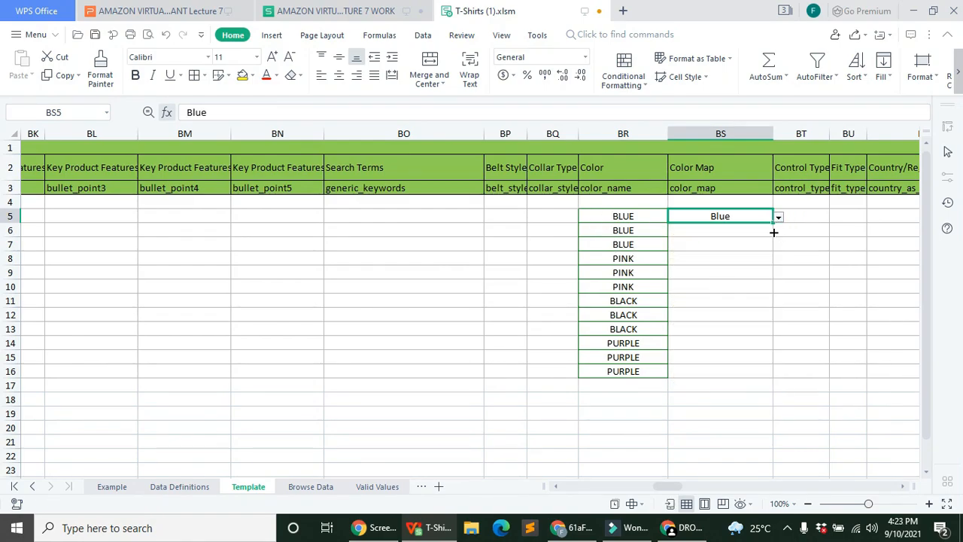
left_click_drag(773, 220, 771, 251)
Step: Choose Pink from the Color Map list for cell BS9
left_click(714, 257)
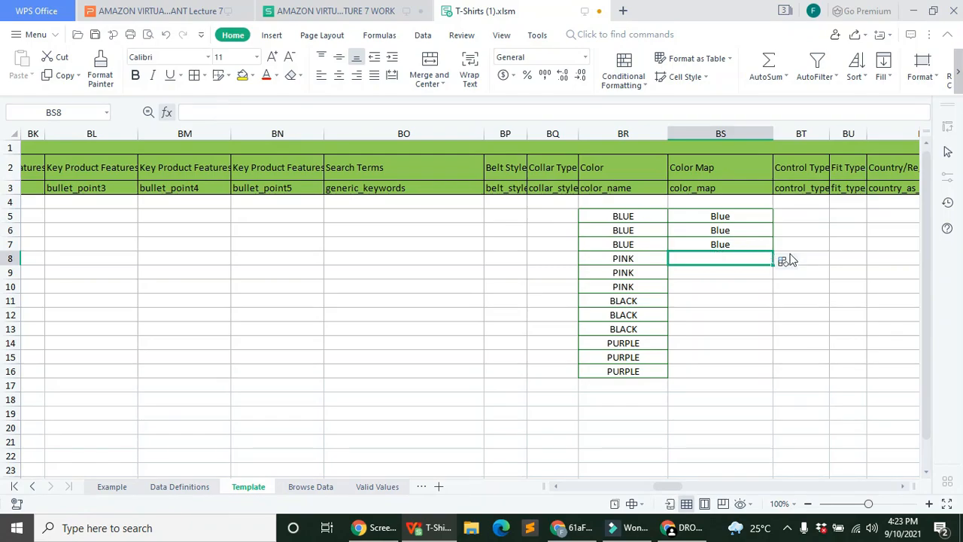
left_click(871, 303)
left_click(758, 246)
left_click(823, 286)
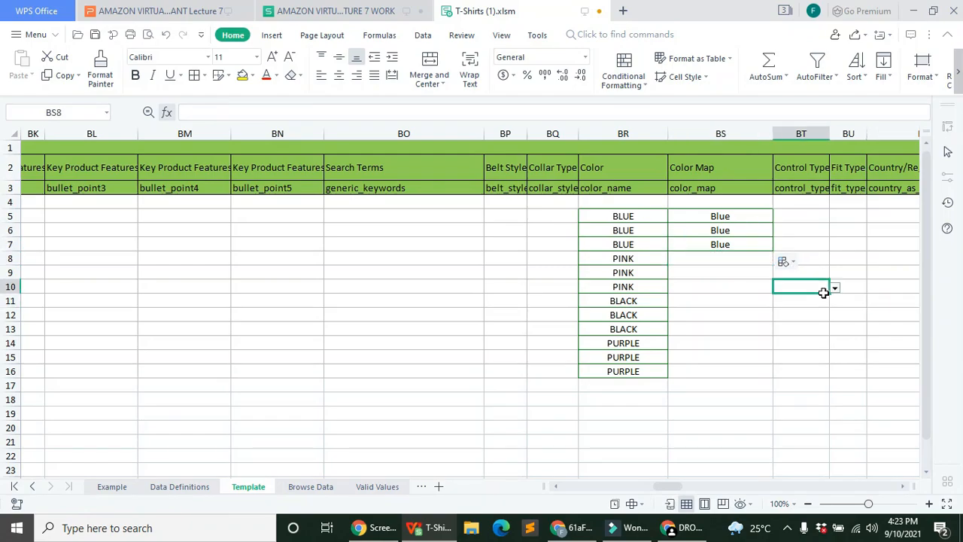
left_click(744, 286)
left_click(755, 275)
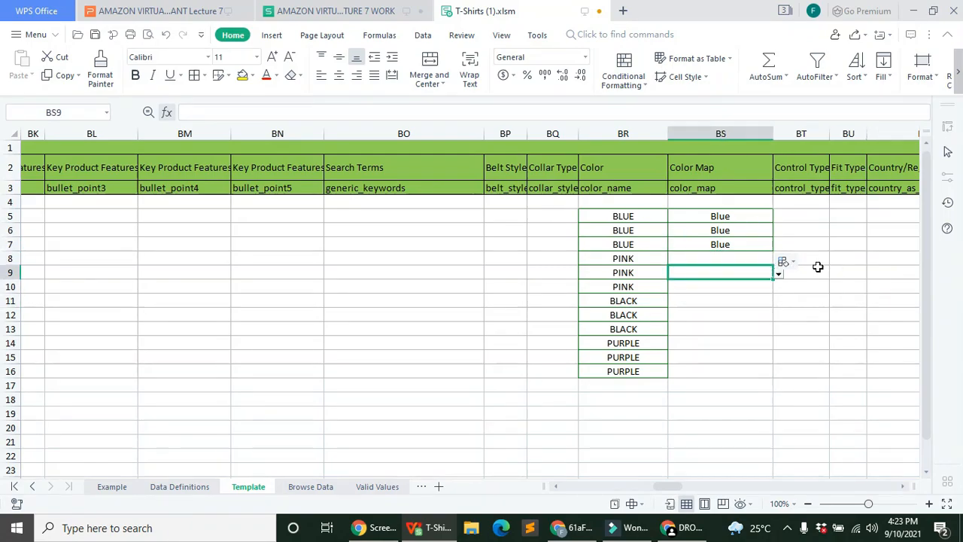
left_click(779, 273)
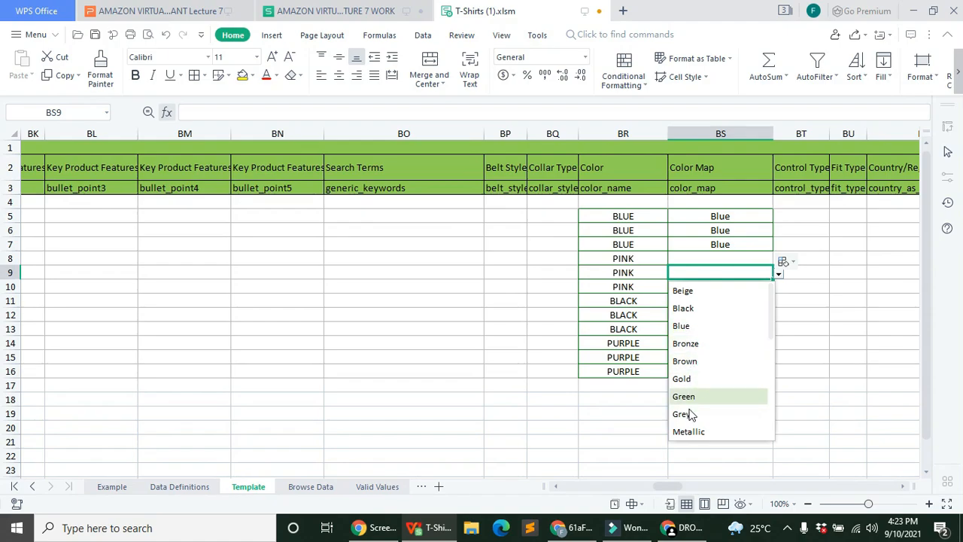
scroll(706, 354, "down", 1)
scroll(707, 348, "down", 5)
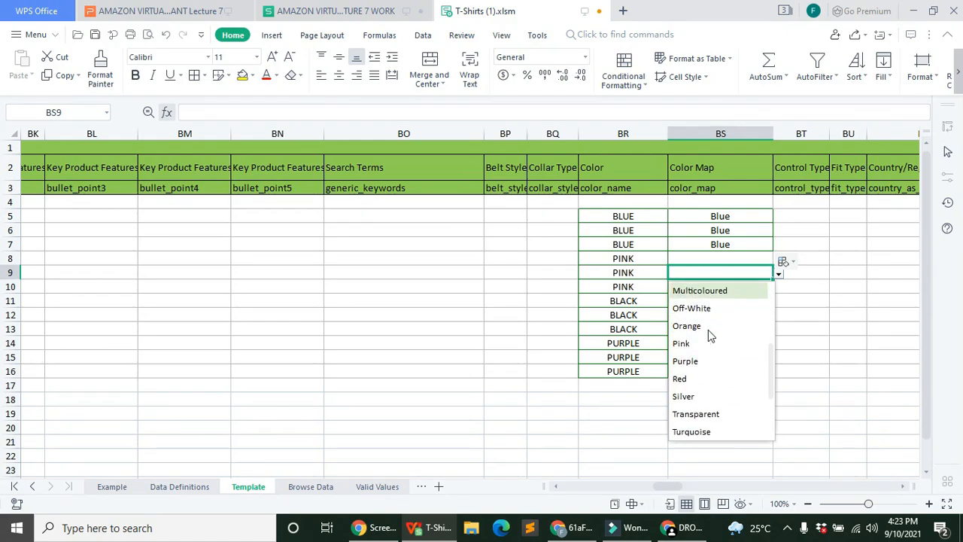
left_click(707, 346)
Step: Set BS8 to Pink and fill it down through BS10
left_click(752, 257)
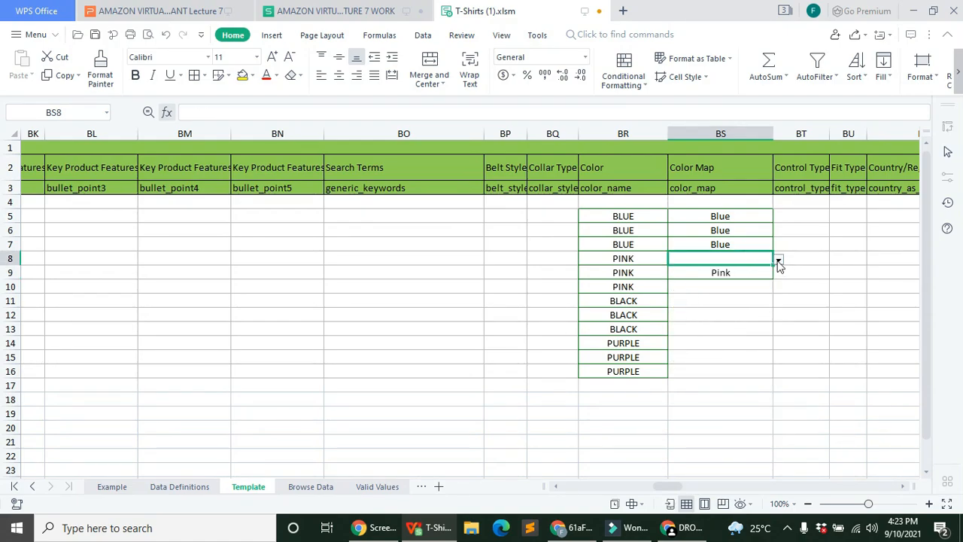
left_click(778, 259)
scroll(693, 361, "down", 2)
scroll(693, 364, "down", 2)
left_click(706, 337)
left_click_drag(773, 266, 714, 305)
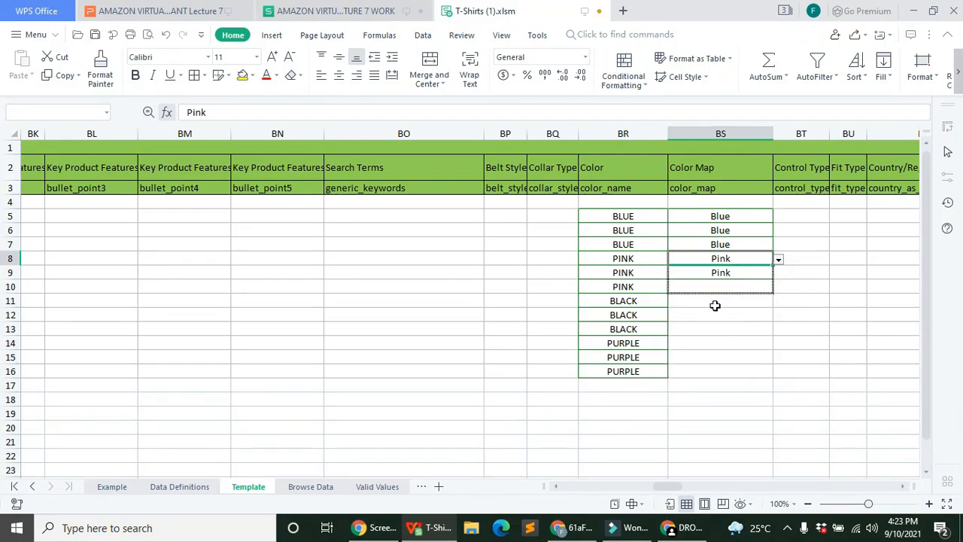
Step: Set BS14 to Purple and fill it into BS15 and BS16
left_click(706, 306)
left_click(705, 329)
left_click(704, 340)
left_click(778, 344)
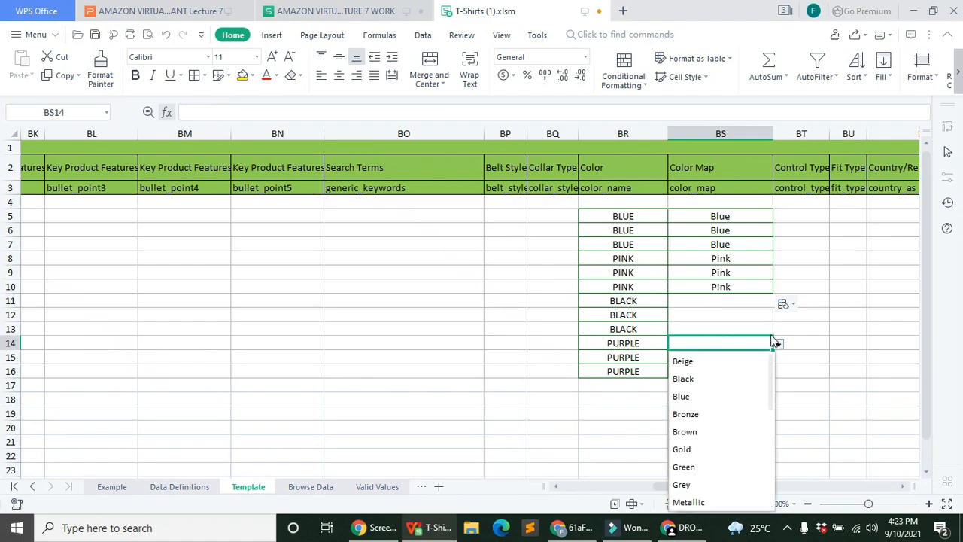
scroll(688, 451, "down", 4)
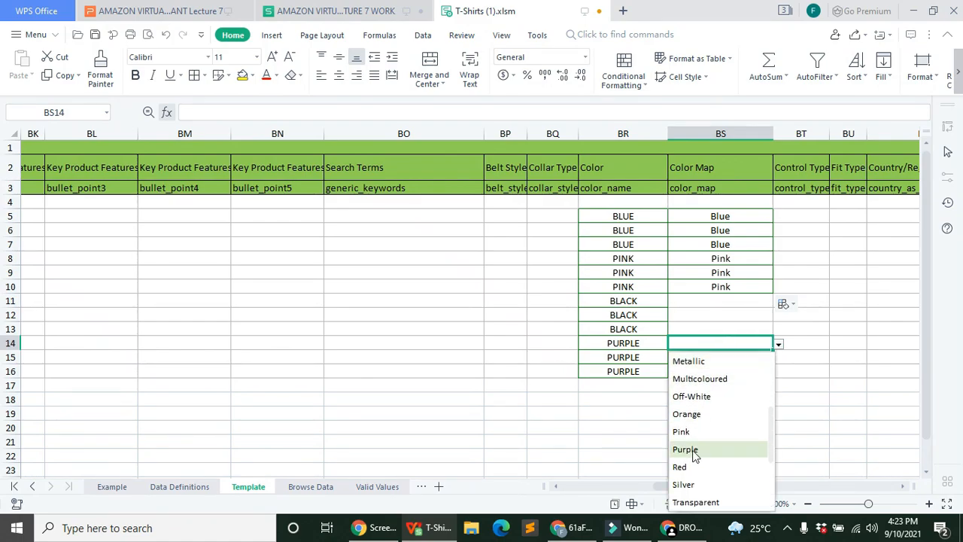
scroll(706, 443, "up", 3)
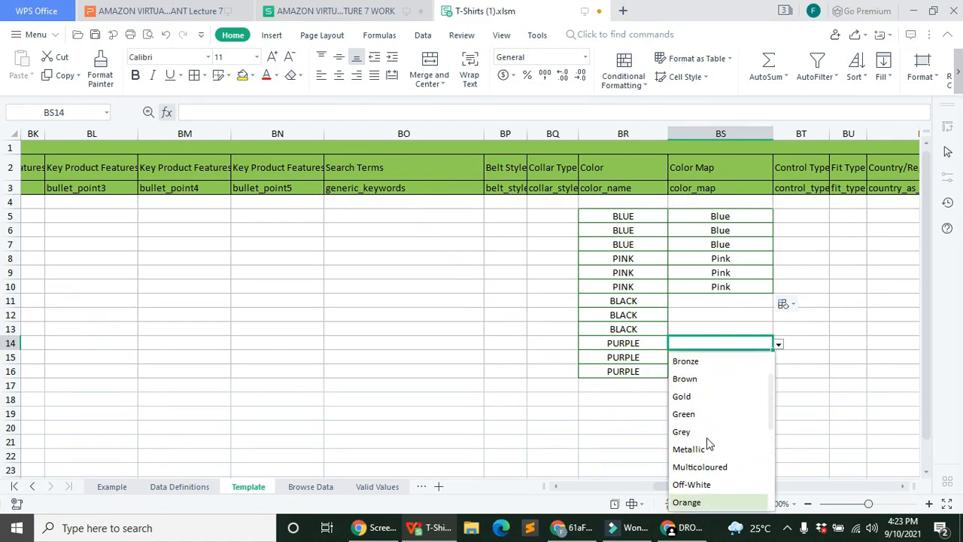
scroll(705, 428, "up", 1)
scroll(705, 426, "down", 4)
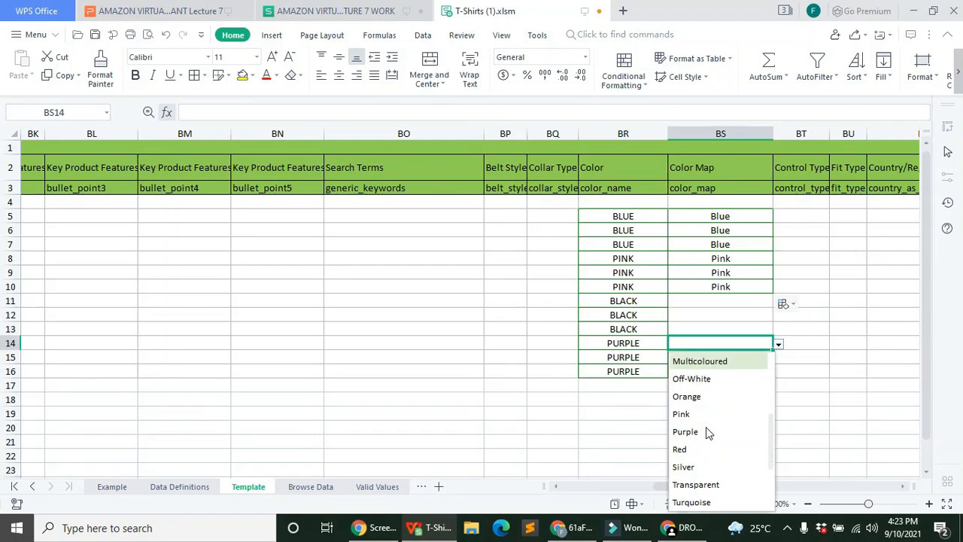
left_click(691, 430)
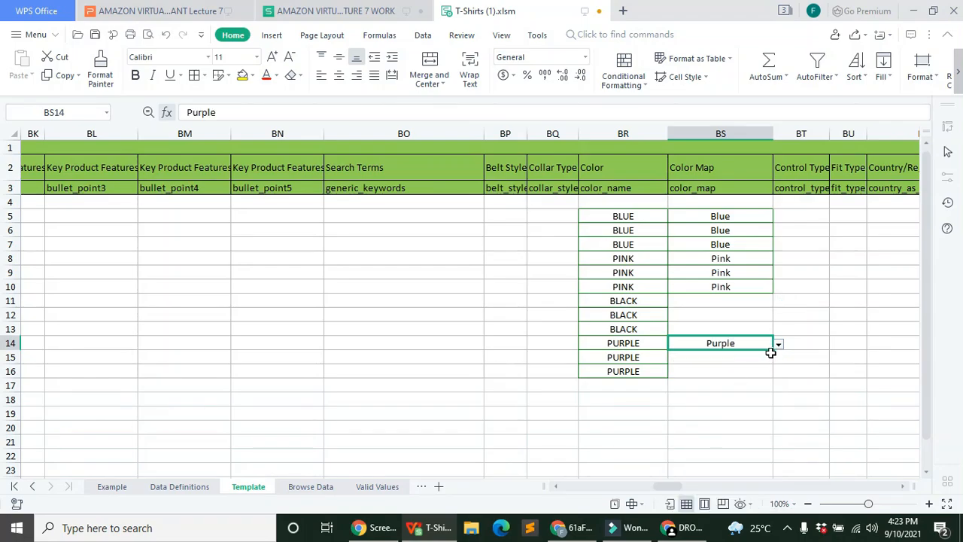
left_click_drag(773, 371, 772, 371)
Step: Set BS11 to Black and fill it into BS12 and BS13
left_click(756, 302)
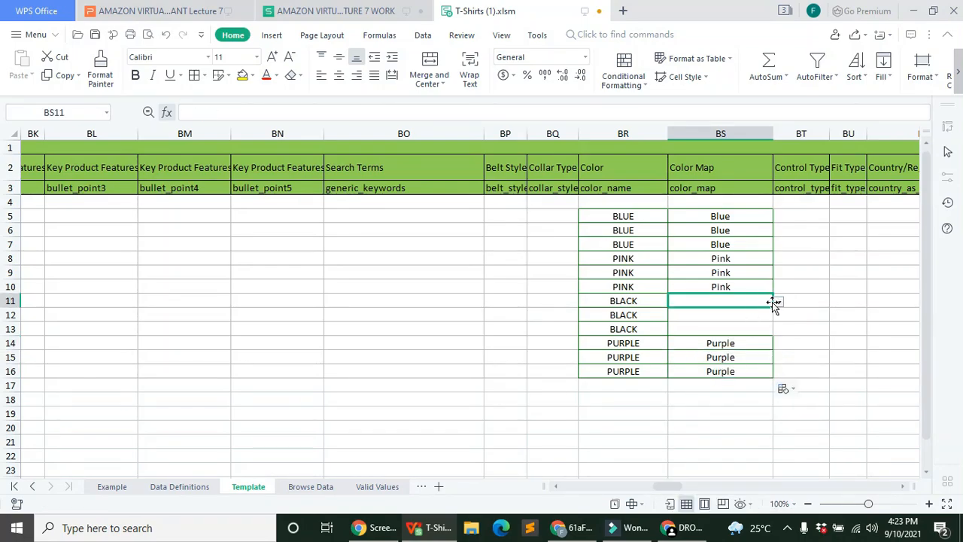
left_click(779, 302)
left_click(709, 336)
left_click_drag(772, 311, 772, 331)
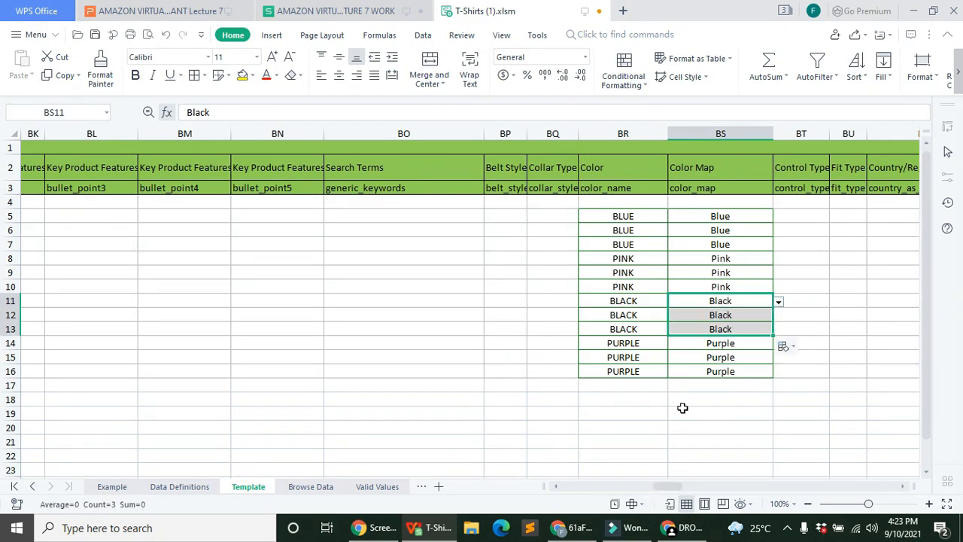
left_click_drag(661, 486, 671, 482)
Step: Widen the Size column CA, then scroll right to the Offer columns from HM
left_click(504, 203)
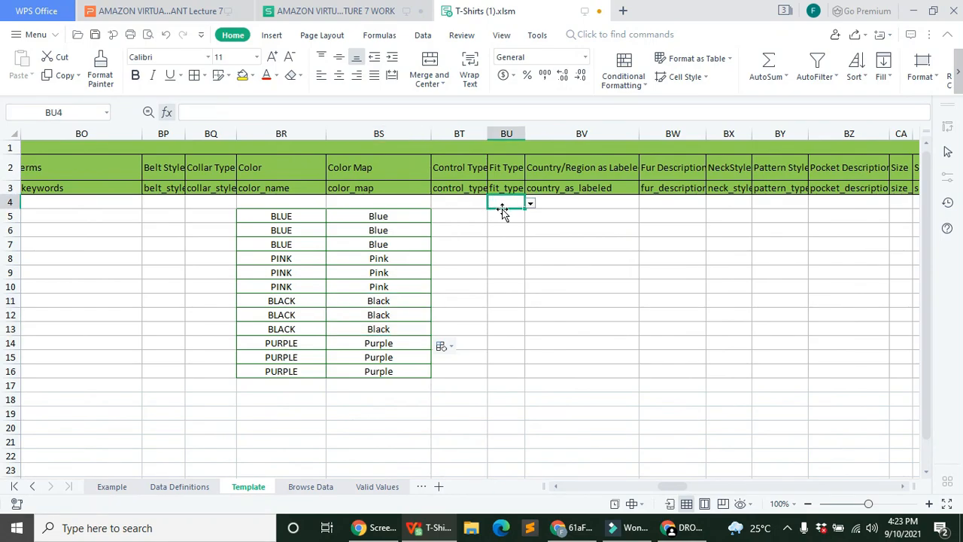
scroll(475, 347, "down", 1)
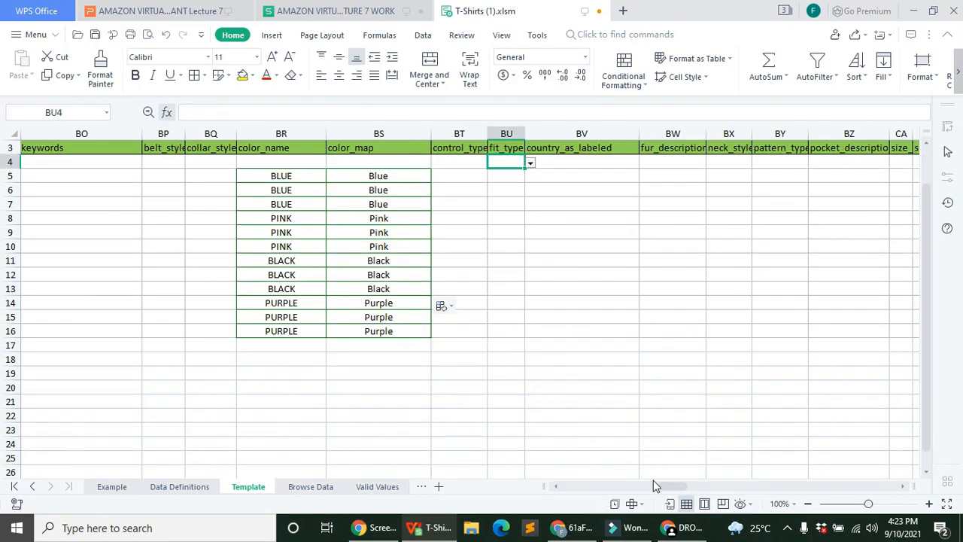
left_click_drag(664, 483, 682, 485)
scroll(594, 407, "up", 1)
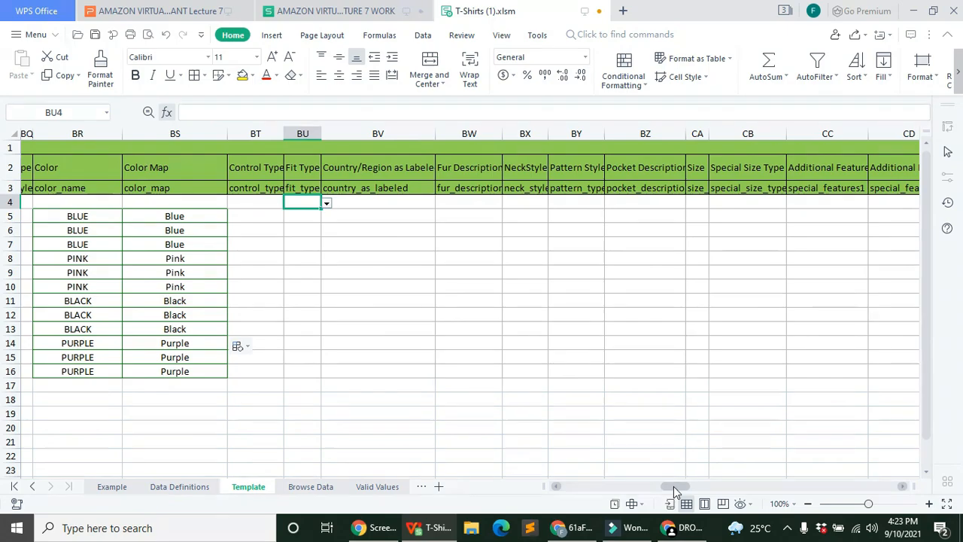
left_click_drag(673, 485, 641, 471)
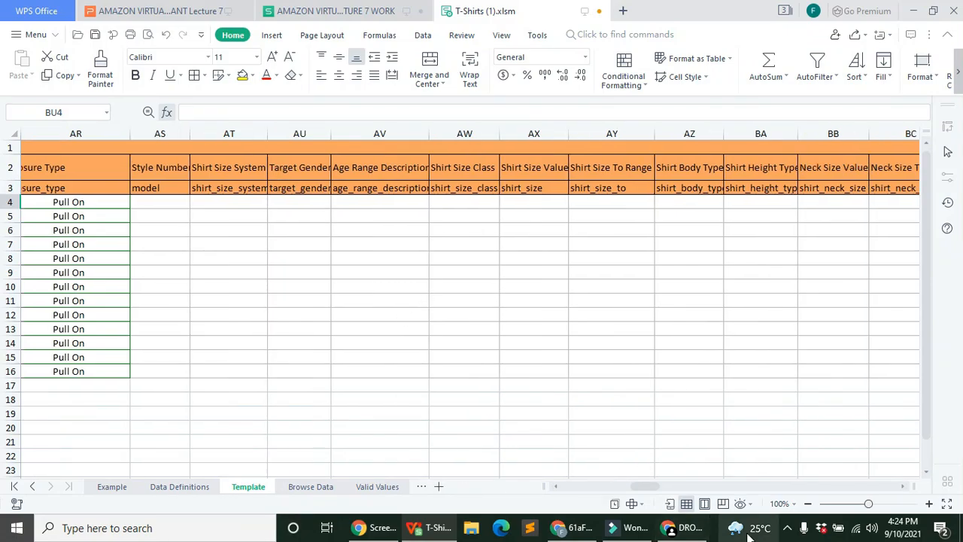
left_click_drag(649, 486, 682, 491)
left_click(697, 216)
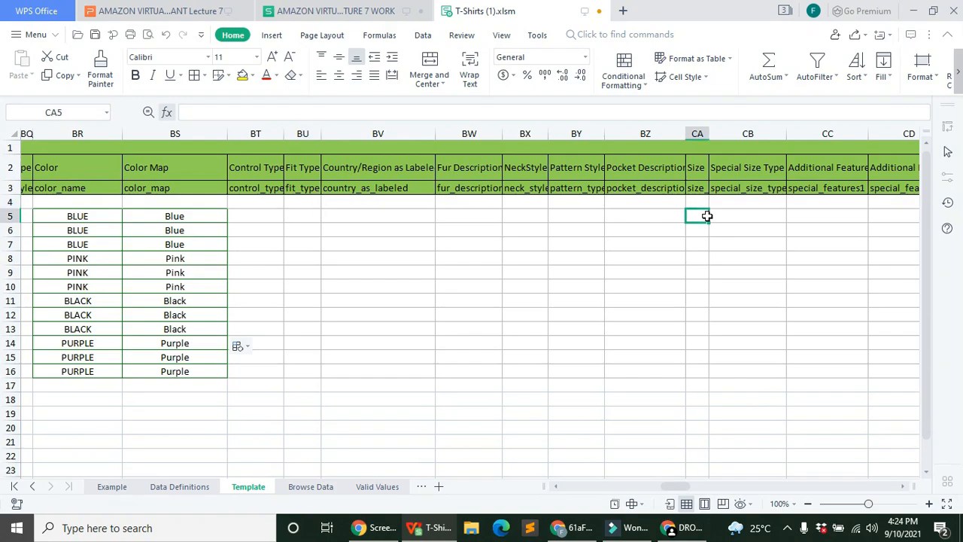
left_click_drag(708, 130, 755, 172)
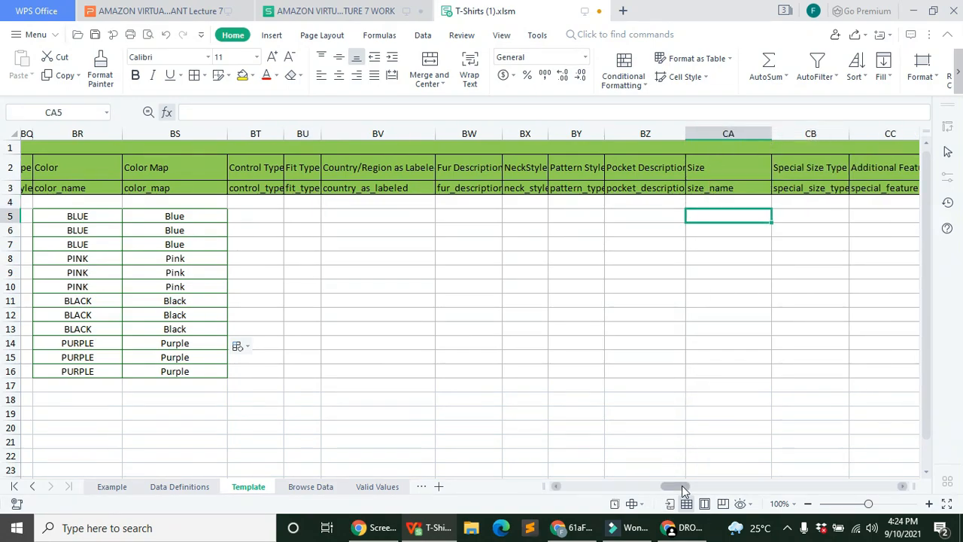
left_click_drag(682, 485, 860, 484)
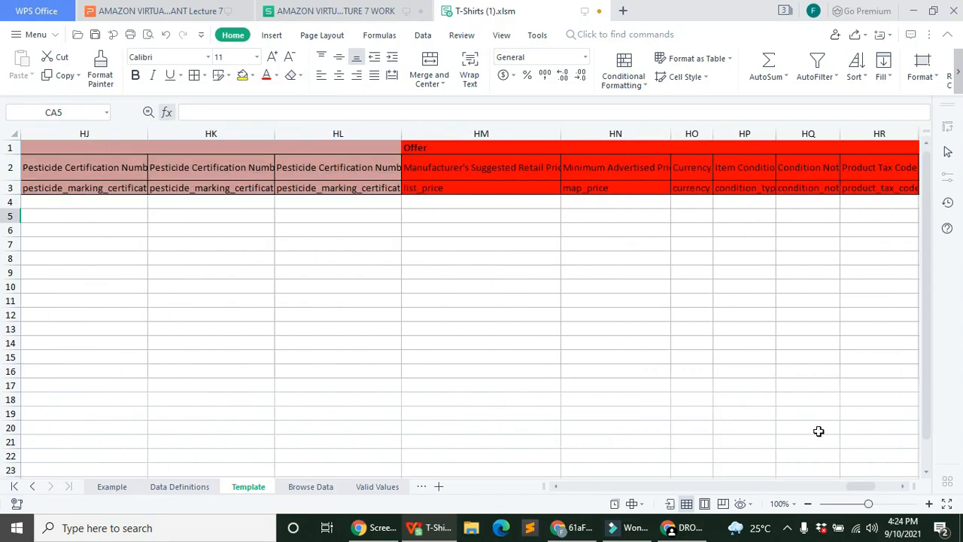
Step: Set Currency to GBP in HO4 and fill it down to HO16
left_click_drag(855, 487, 858, 486)
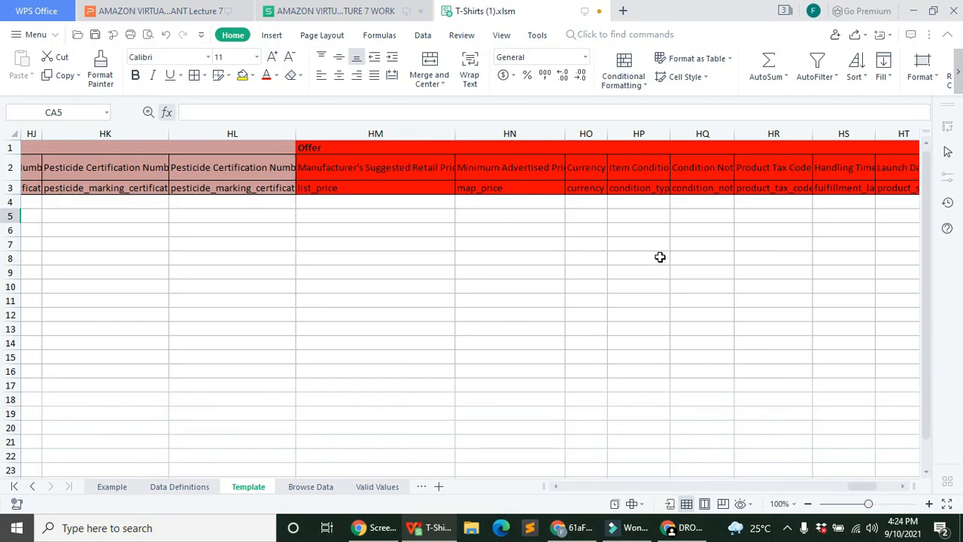
left_click(598, 203)
left_click(613, 203)
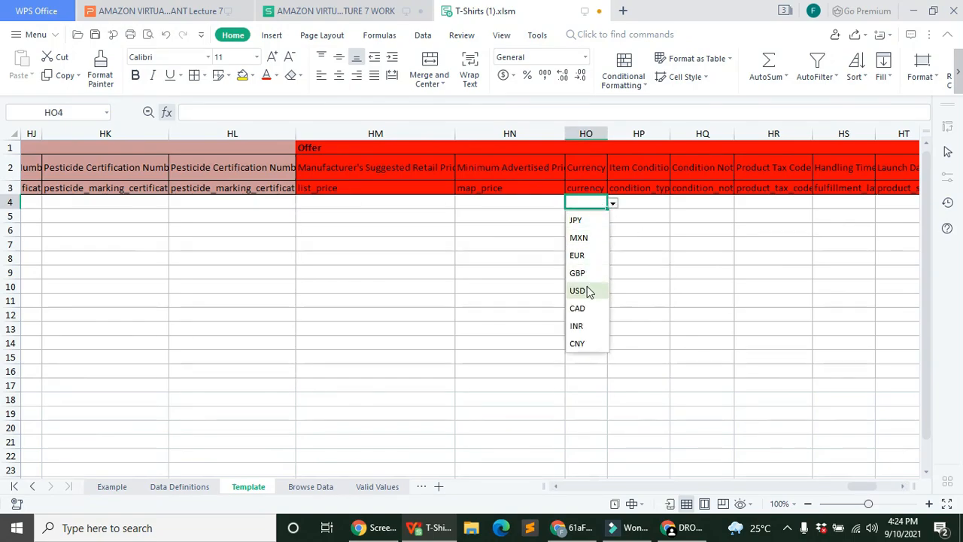
key("Escape")
left_click_drag(605, 209, 611, 385)
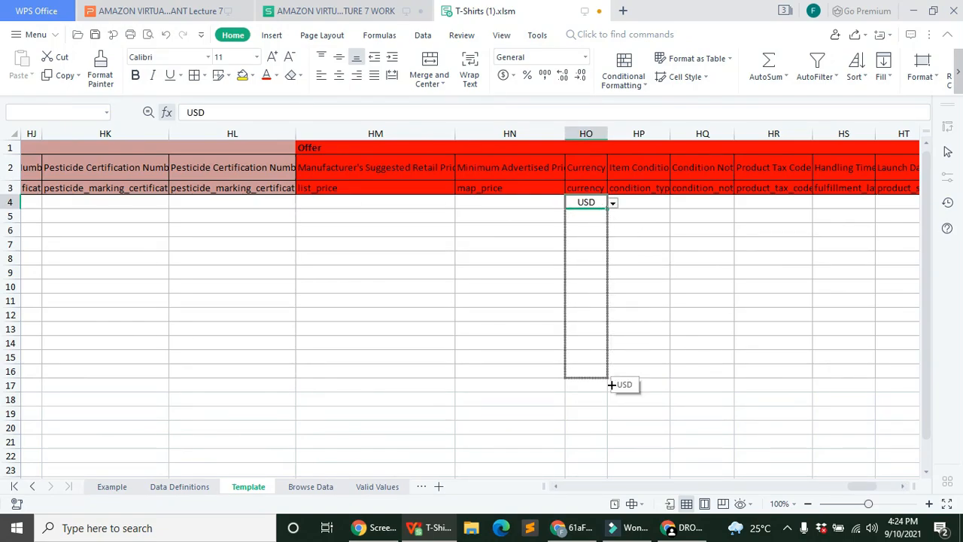
left_click(613, 203)
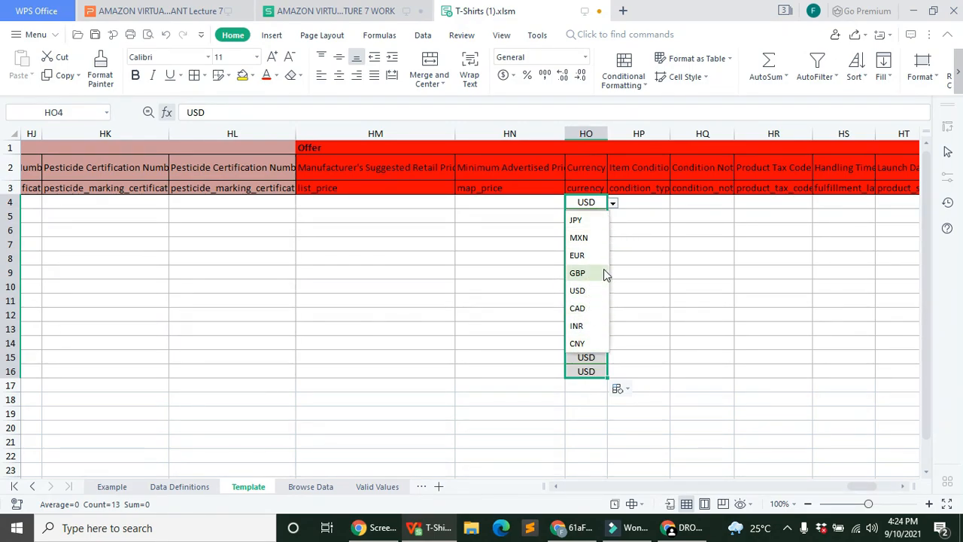
key("Escape")
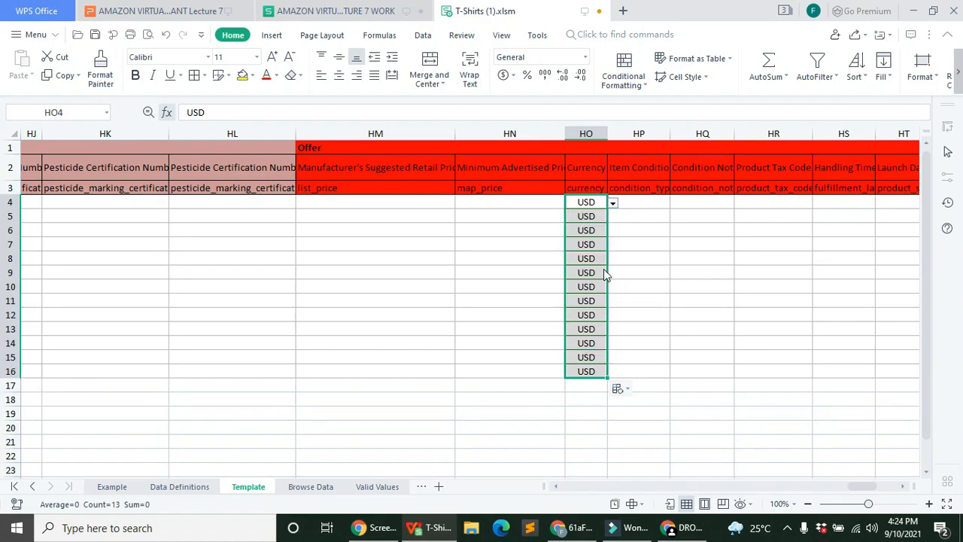
left_click(659, 243)
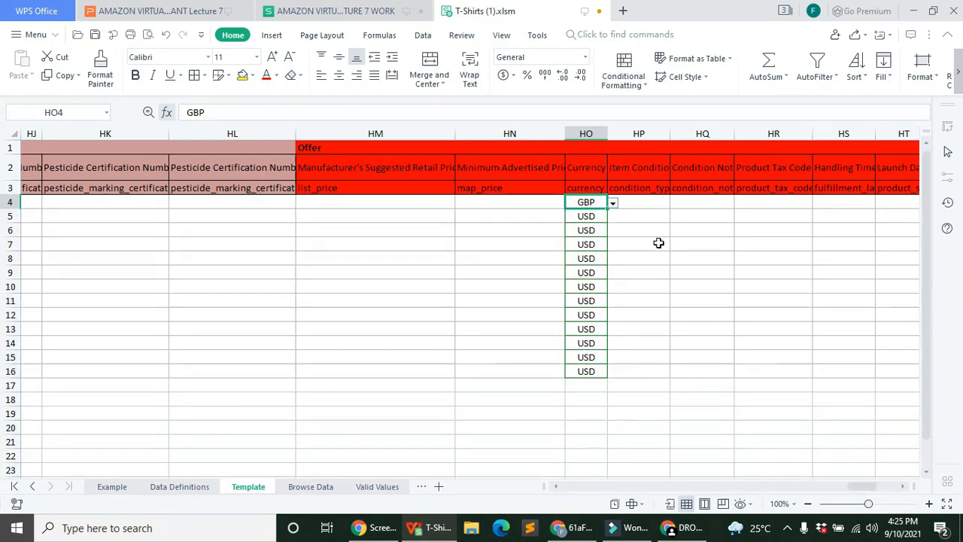
left_click(601, 208)
left_click_drag(606, 209, 599, 379)
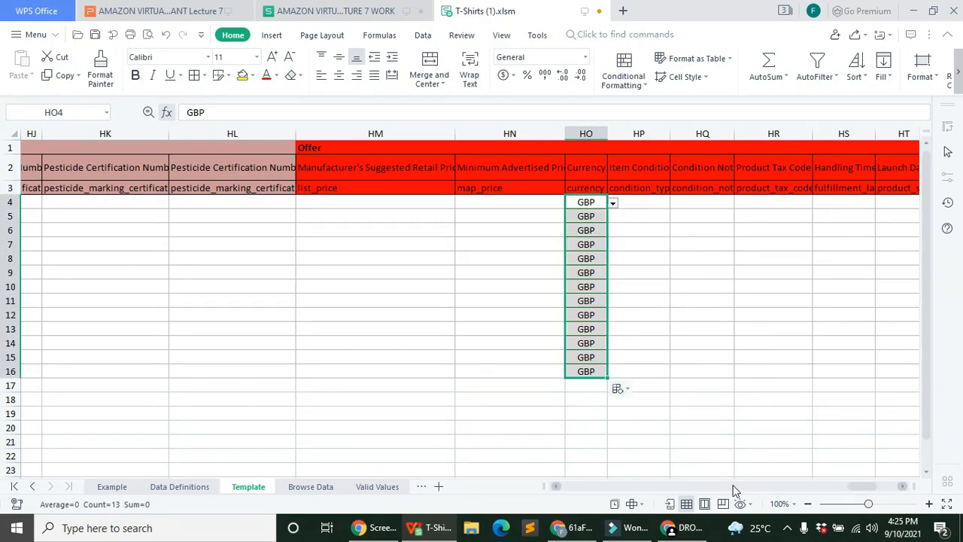
Step: Set Item Condition to New in HP4 and fill it down to HP16
left_click_drag(861, 489, 864, 489)
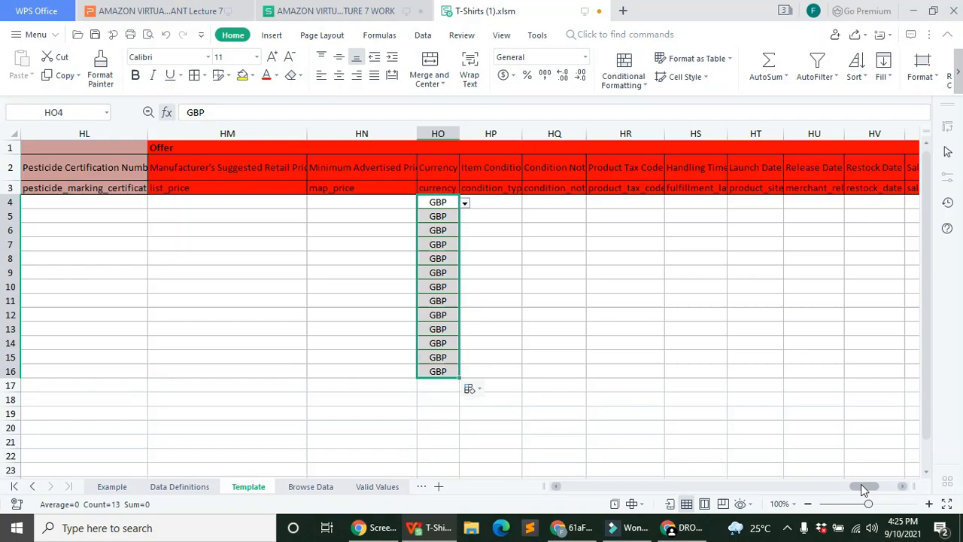
left_click(548, 193)
left_click(515, 204)
left_click(527, 204)
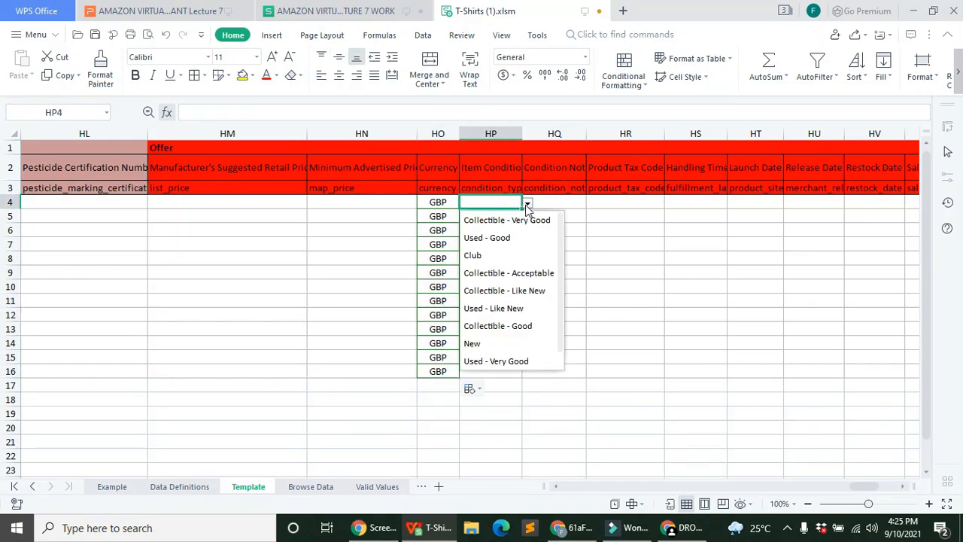
left_click(501, 344)
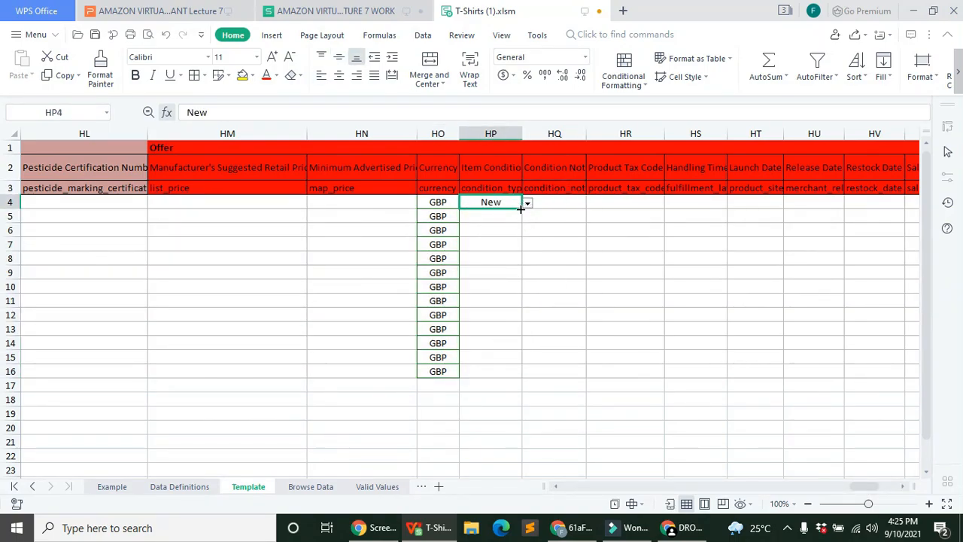
left_click_drag(519, 208, 504, 371)
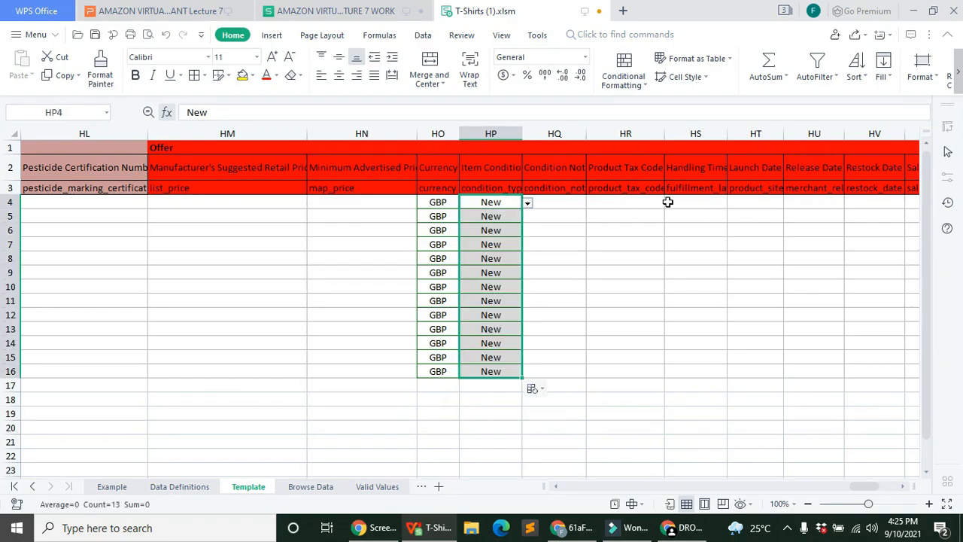
Step: Widen Handling Time column HS and fill 4 into HS4–HS16 as copied cells
left_click(699, 203)
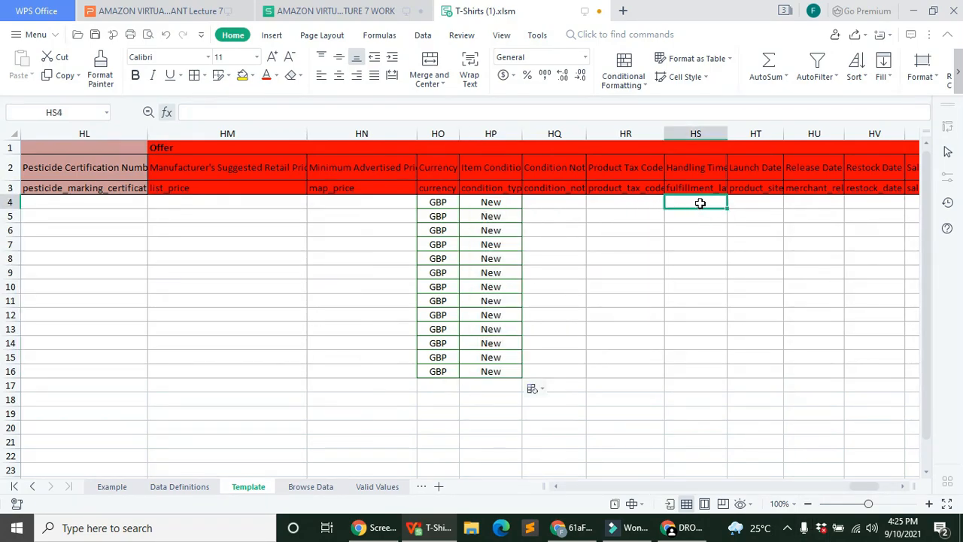
left_click_drag(727, 133, 815, 136)
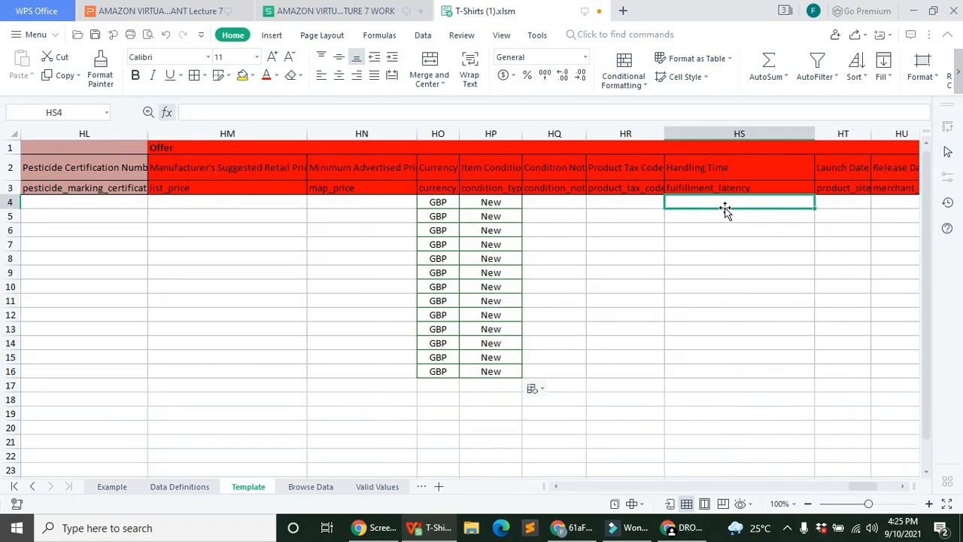
type("4")
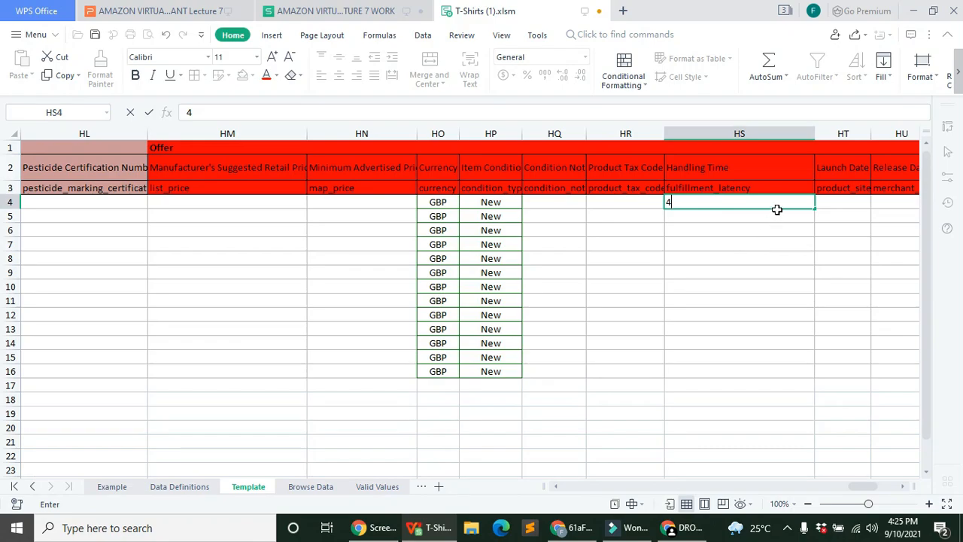
left_click(779, 242)
left_click(782, 205)
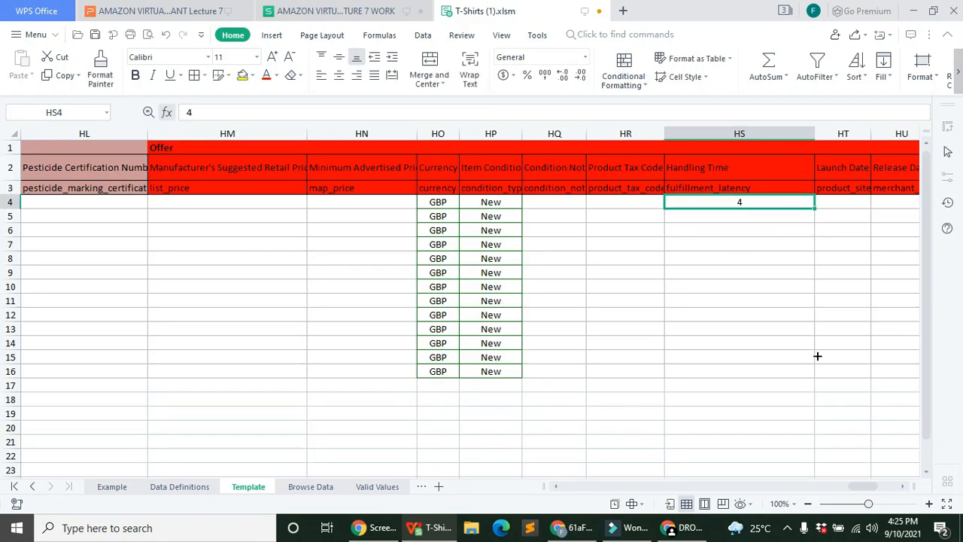
left_click_drag(817, 356, 819, 384)
left_click(825, 389)
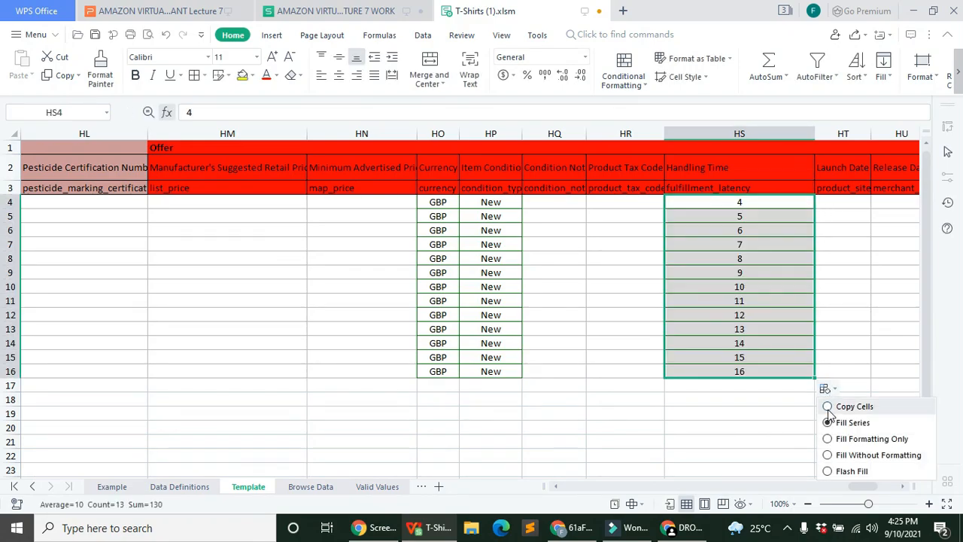
left_click(828, 408)
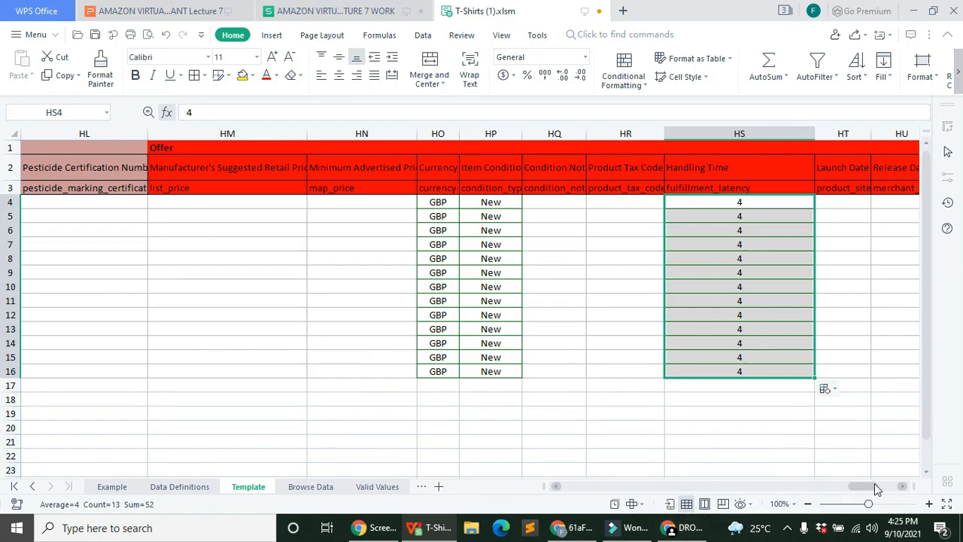
left_click_drag(863, 488, 881, 487)
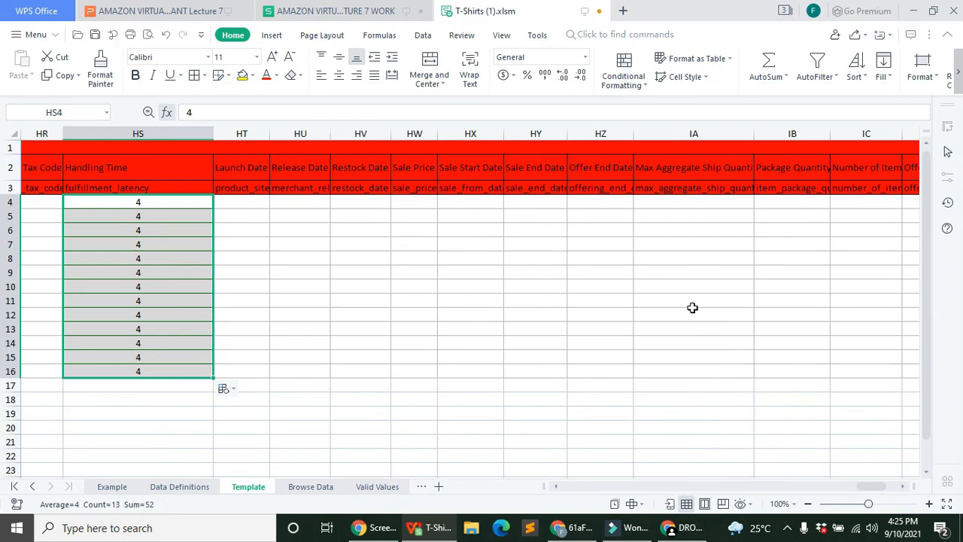
Step: Enter Package Quantity 1 in IB4 and fill it down to IB16
left_click_drag(858, 486, 869, 490)
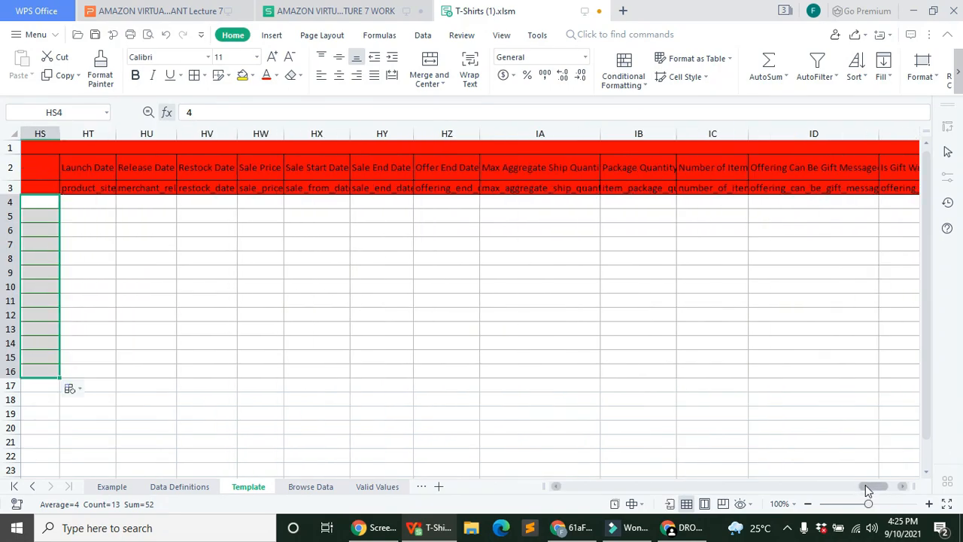
left_click(640, 200)
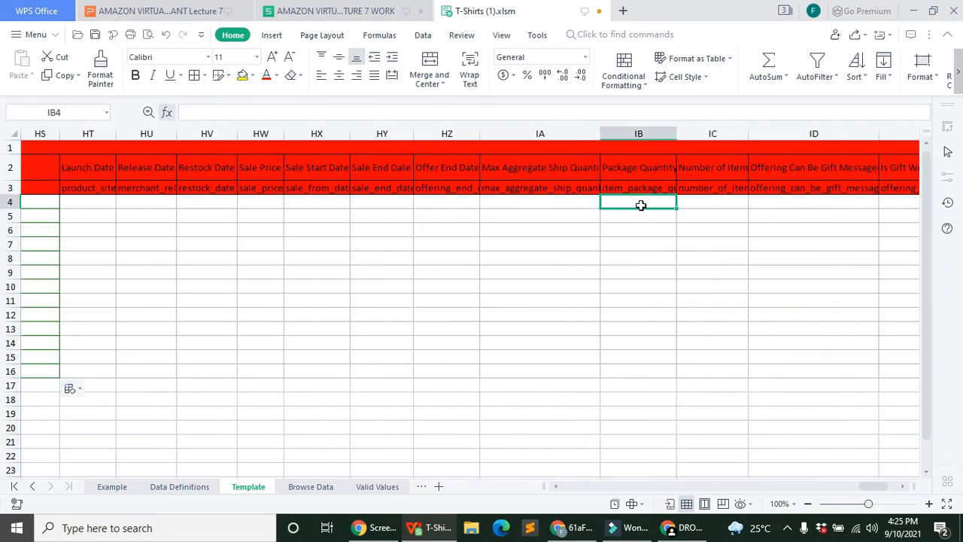
type("1")
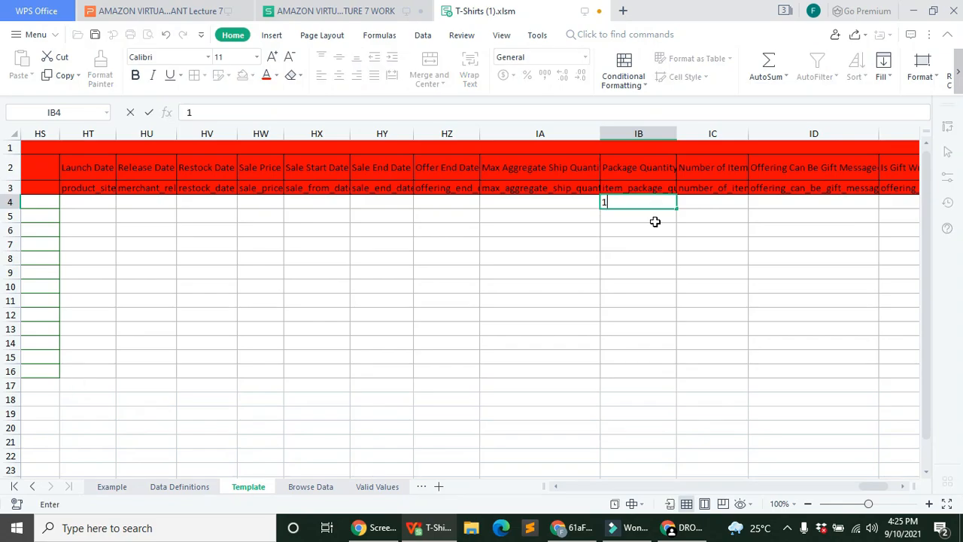
left_click(746, 231)
left_click(668, 203)
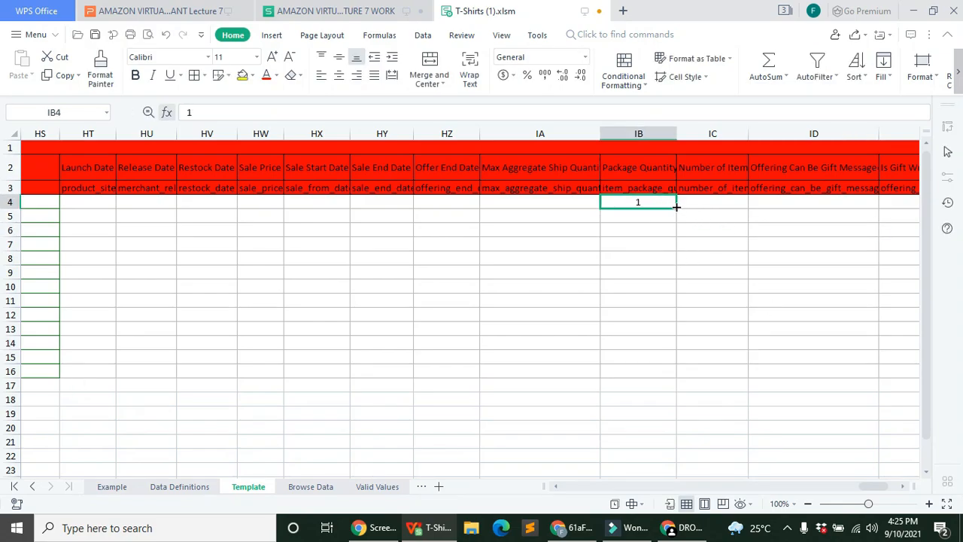
left_click_drag(675, 209, 676, 380)
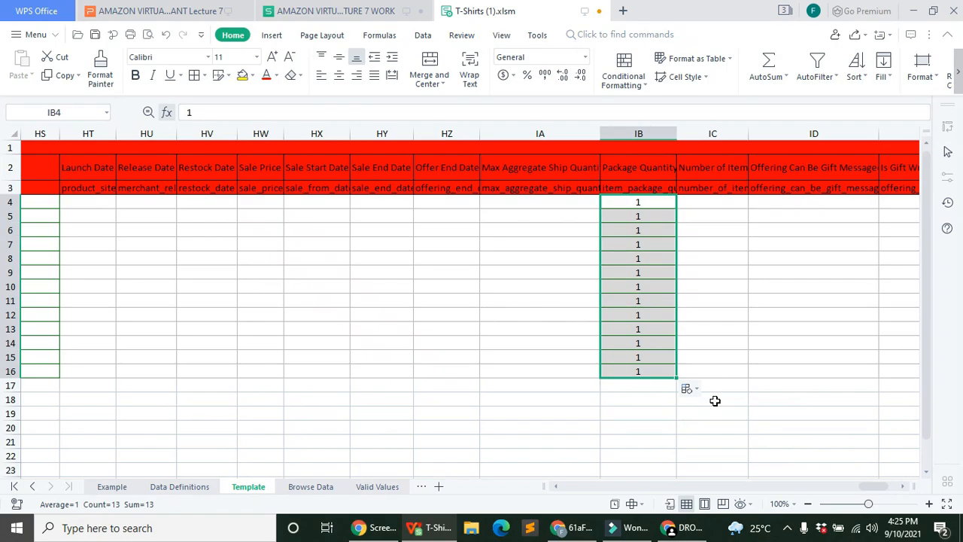
left_click(715, 401)
left_click(714, 286)
left_click(785, 426)
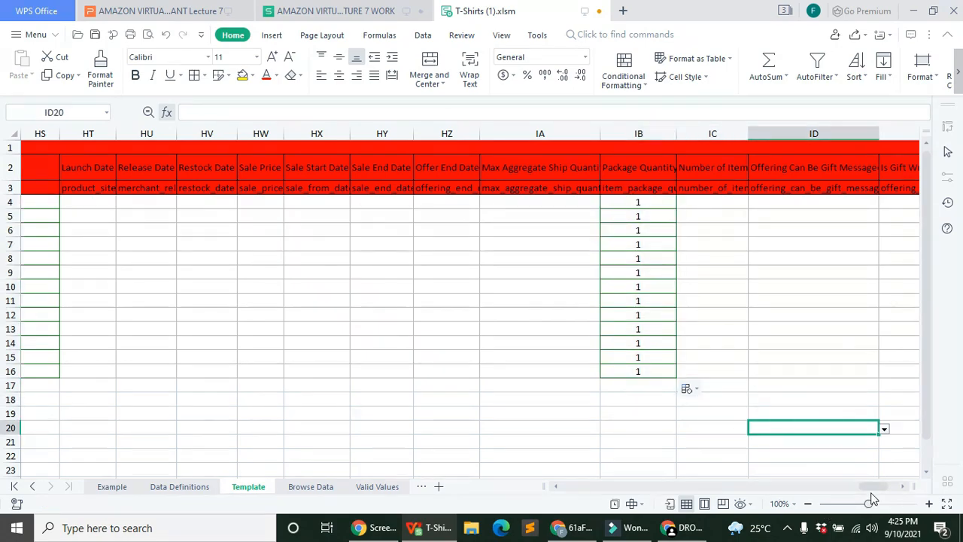
left_click_drag(877, 487, 885, 486)
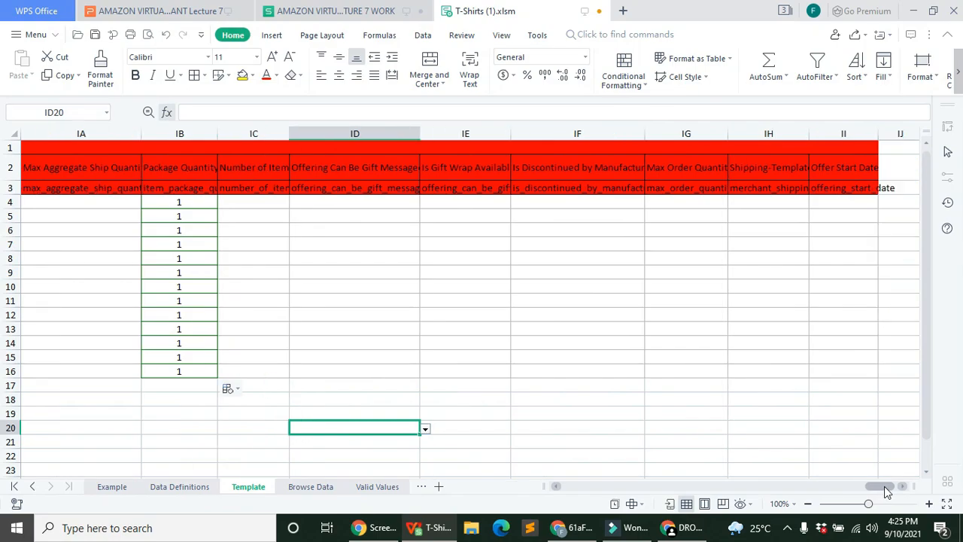
left_click(718, 216)
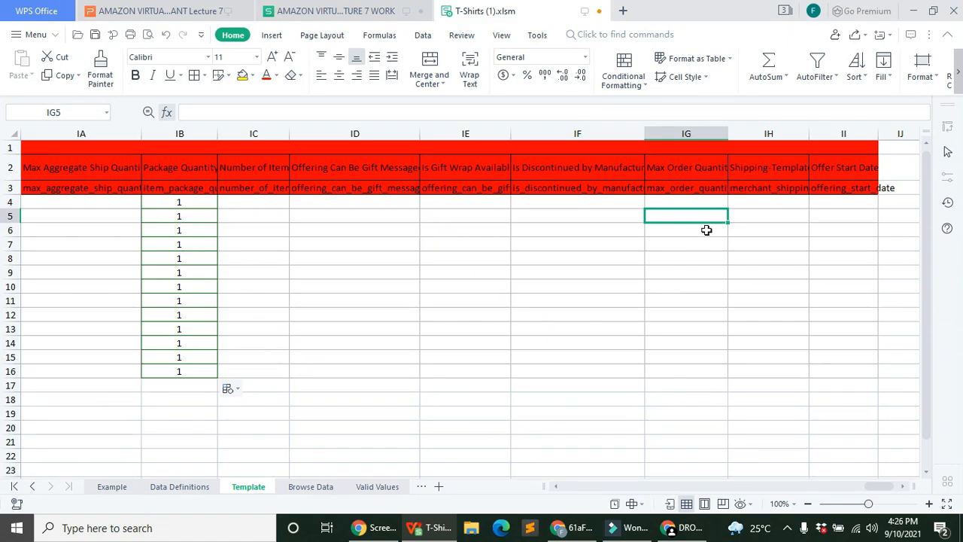
Step: Play the Lecture 7 presentation as a slide show through to the THANK YOU slide
left_click(153, 9)
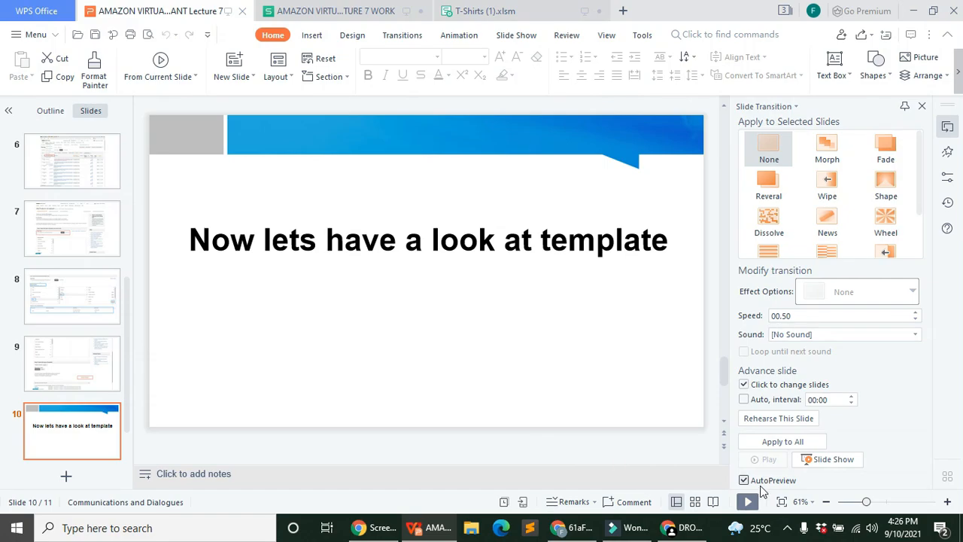
left_click(749, 502)
key("Right")
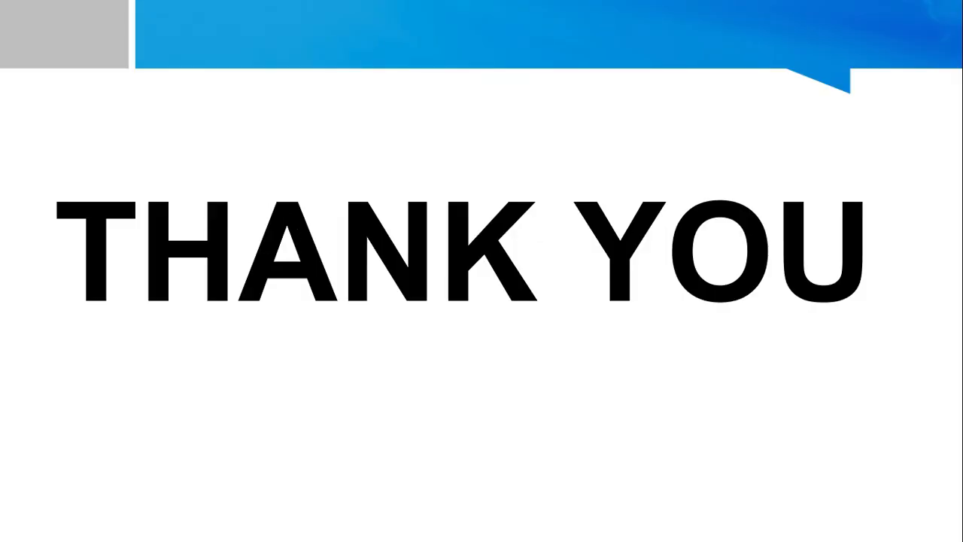